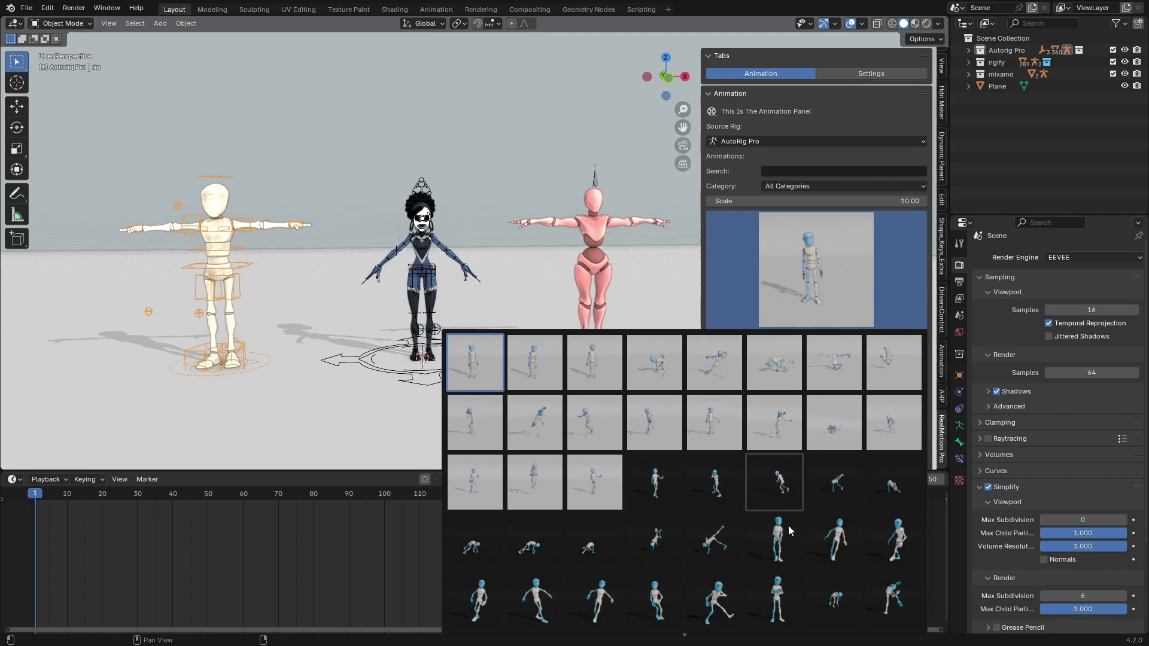
- Browse the preview thumbnails of the AutoRig Pro animation library
{"action": "scroll", "coordinate": [775, 589], "scroll_direction": "down", "scroll_amount": 5}
{"action": "scroll", "coordinate": [774, 590], "scroll_direction": "down", "scroll_amount": 5}
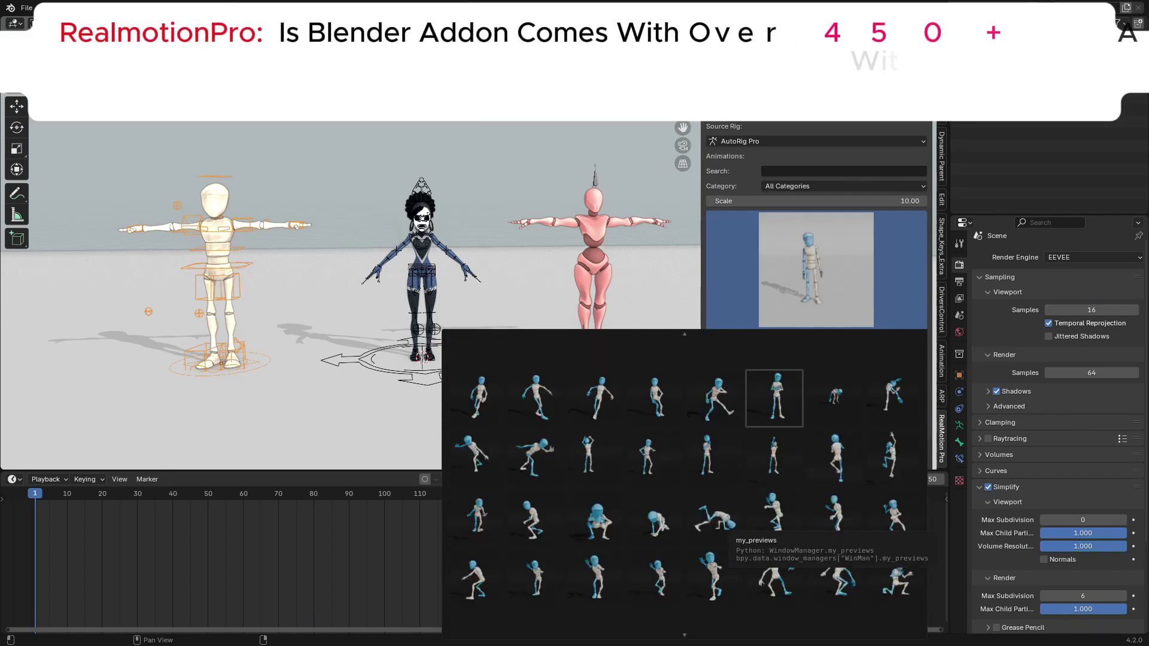
{"action": "scroll", "coordinate": [684, 485], "scroll_direction": "down", "scroll_amount": 10}
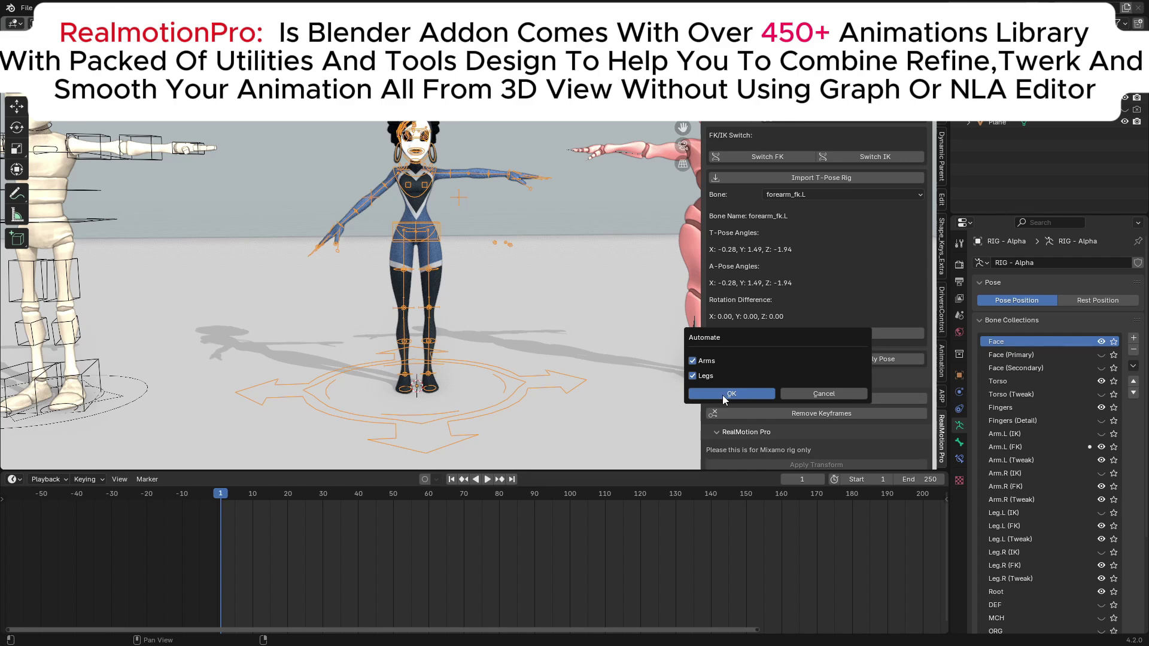
- Run Automate on the Rigify character's rig with both Arms and Legs included
{"action": "left_click", "coordinate": [723, 395]}
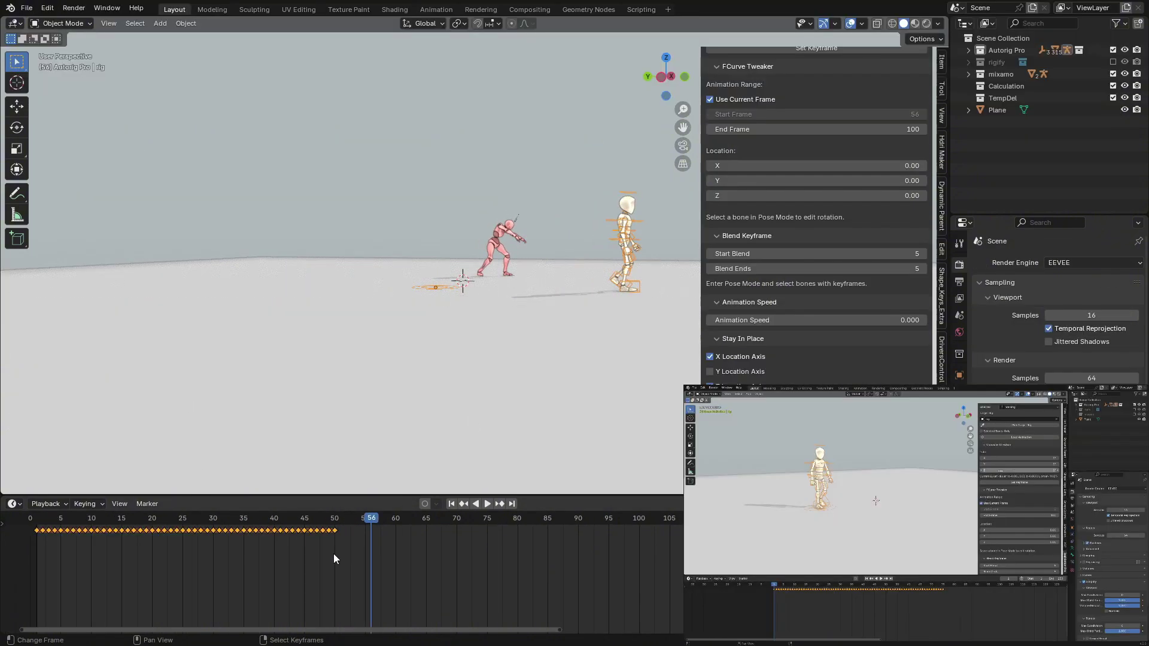
- Load the walking animation onto the AutoRig Pro rig at frame 51, right after its existing keyframes
{"action": "left_click_drag", "start_coordinate": [335, 543], "coordinate": [342, 544]}
{"action": "middle_click_drag", "start_coordinate": [547, 352], "coordinate": [320, 354], "text": "shift"}
{"action": "middle_click_drag", "start_coordinate": [371, 328], "coordinate": [394, 341], "text": "shift"}
{"action": "scroll", "coordinate": [766, 249], "scroll_direction": "up", "scroll_amount": 8}
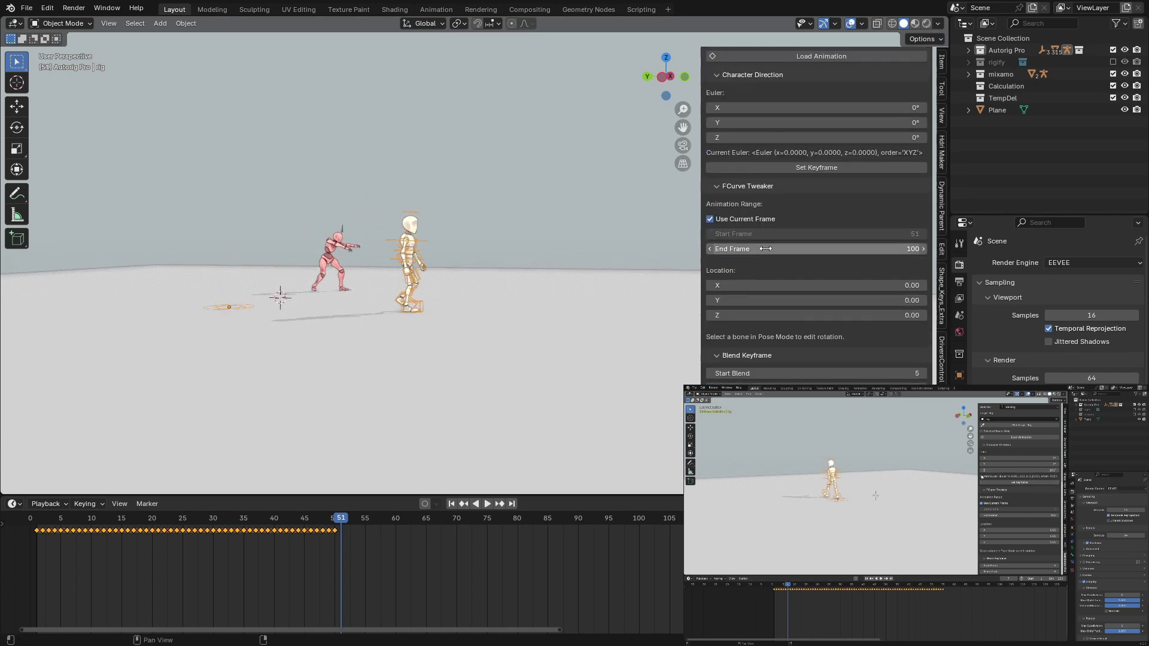
{"action": "left_click", "coordinate": [780, 128]}
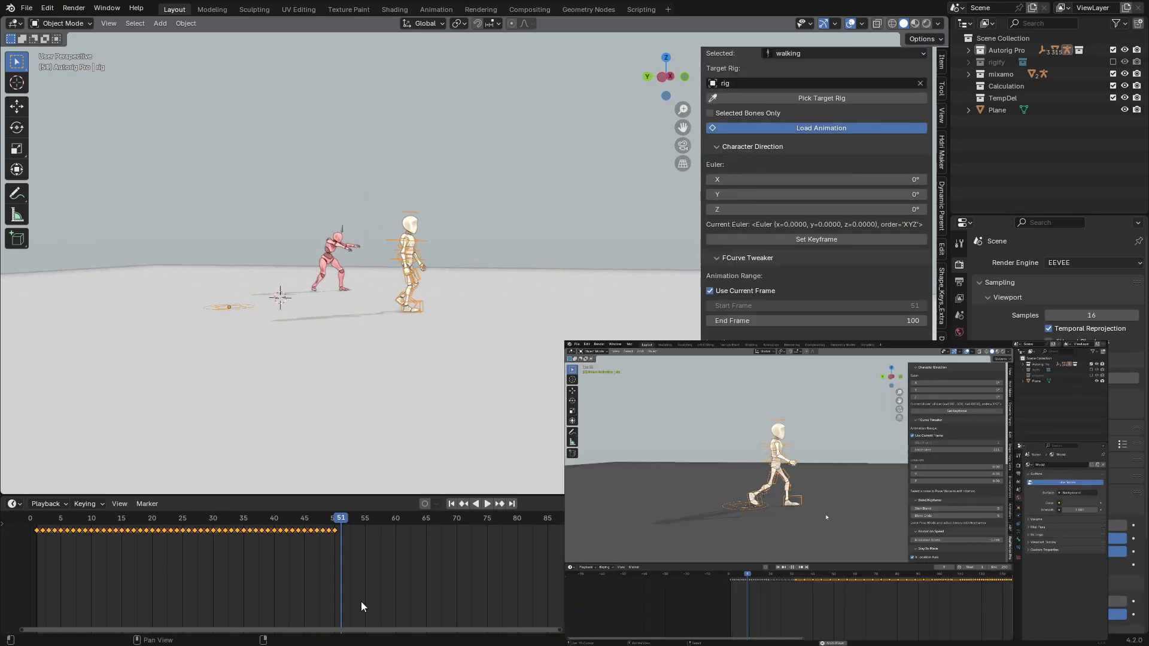
{"action": "right_click", "coordinate": [238, 254]}
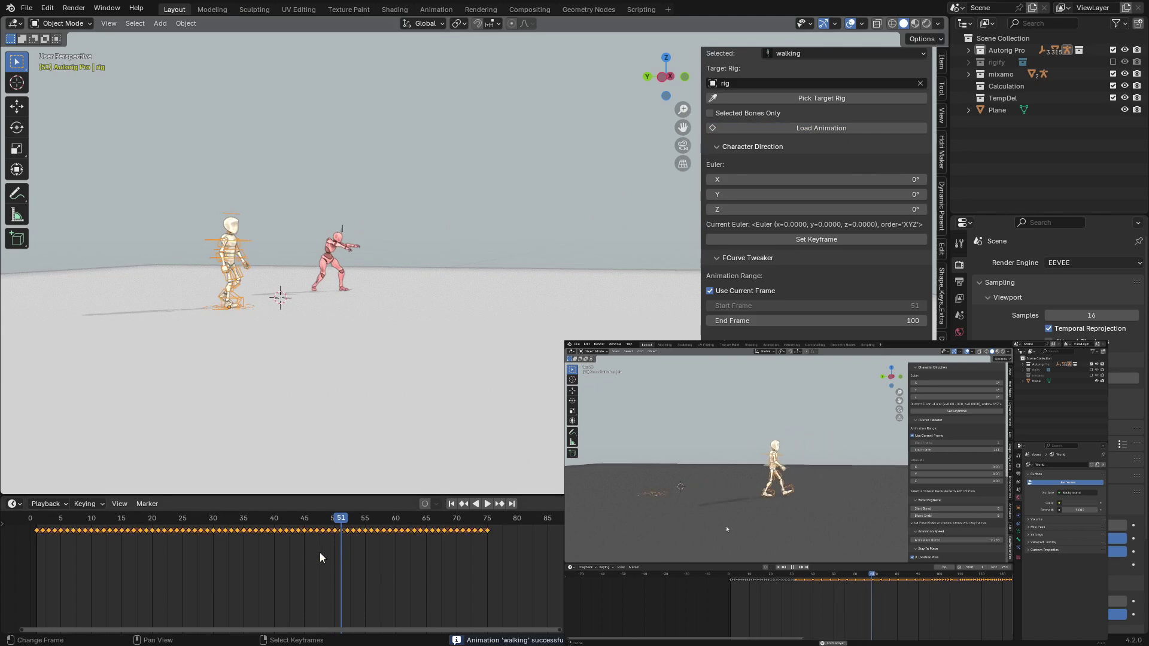
{"action": "left_click_drag", "start_coordinate": [333, 535], "coordinate": [339, 538]}
{"action": "scroll", "coordinate": [817, 197], "scroll_direction": "down", "scroll_amount": 6}
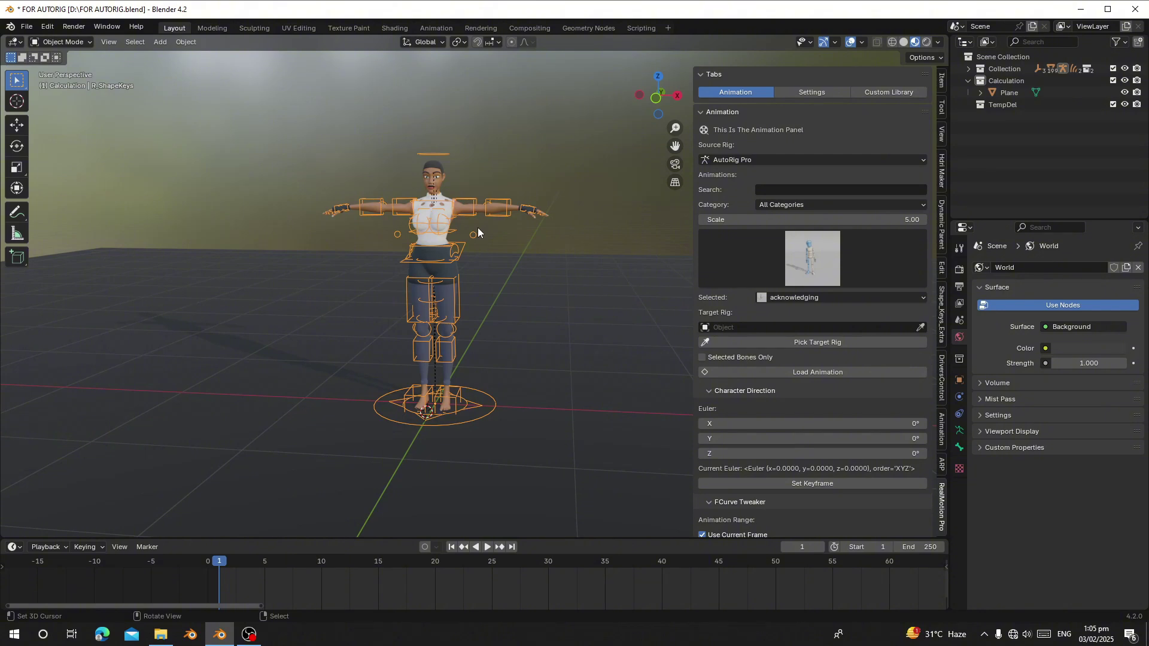
- Try rotating the character's left upper arm FK bone in Pose Mode, cancel the rotation and return to Object Mode
{"action": "scroll", "coordinate": [472, 237], "scroll_direction": "up", "scroll_amount": 3}
{"action": "middle_click_drag", "start_coordinate": [472, 236], "coordinate": [505, 246]}
{"action": "middle_click_drag", "start_coordinate": [505, 246], "coordinate": [403, 283], "text": "shift"}
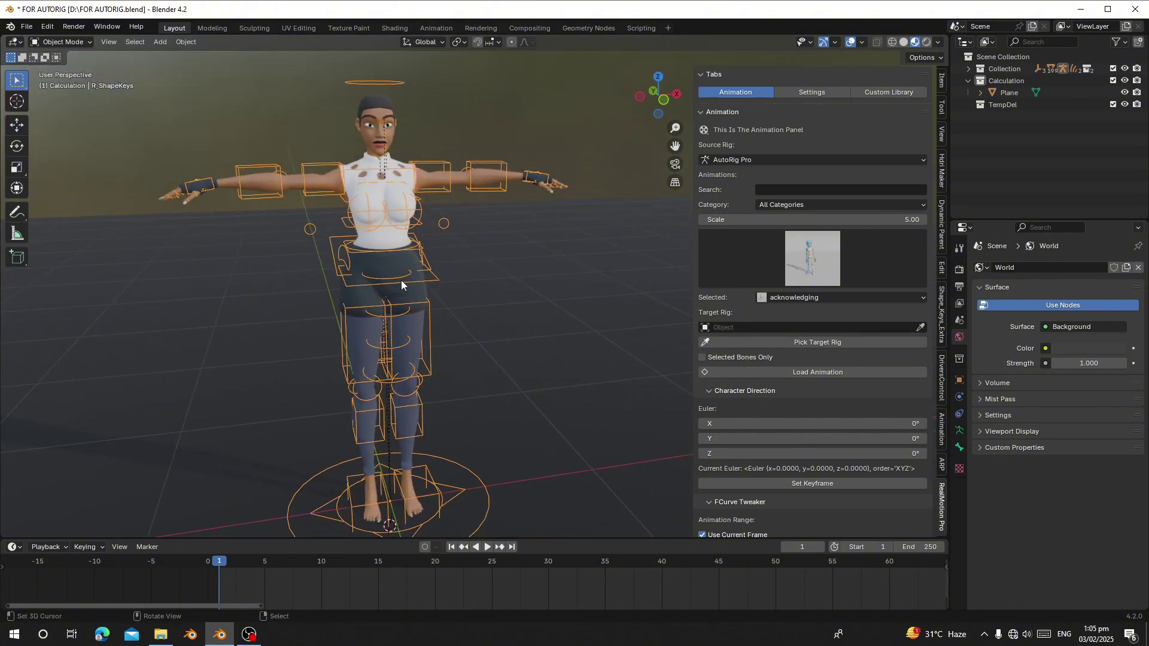
{"action": "key", "text": "ctrl+Tab"}
{"action": "left_click", "coordinate": [455, 162]}
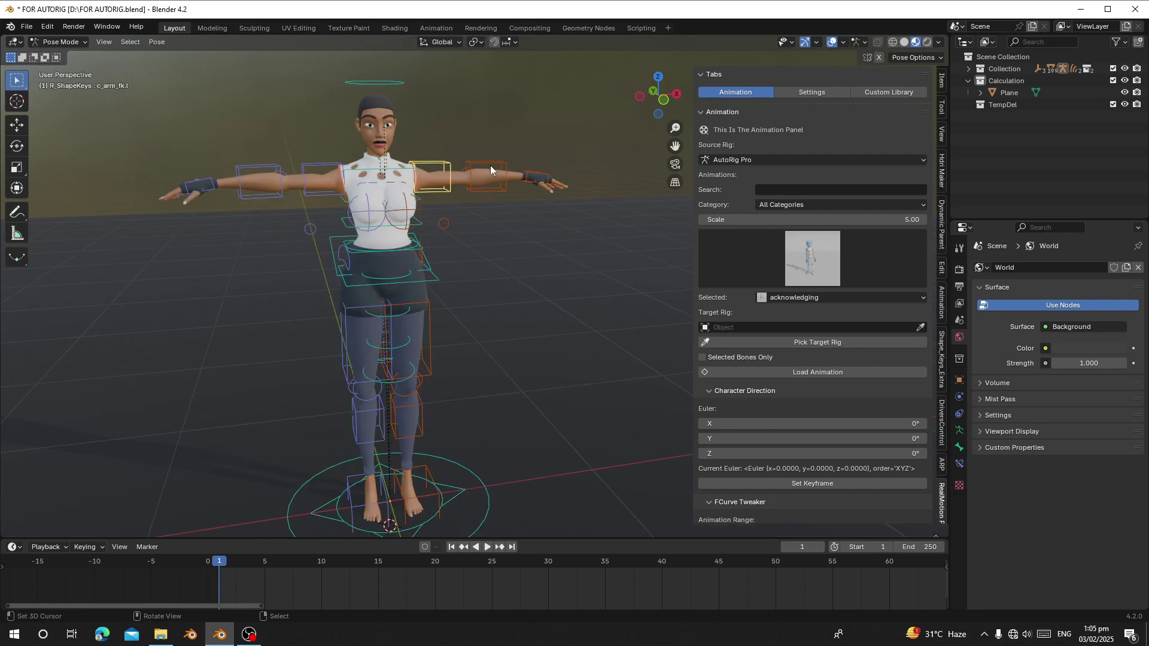
{"action": "key", "text": "r"}
{"action": "right_click", "coordinate": [445, 317]}
{"action": "key", "text": "ctrl+Tab"}
{"action": "middle_click_drag", "start_coordinate": [452, 411], "coordinate": [447, 343], "text": "shift"}
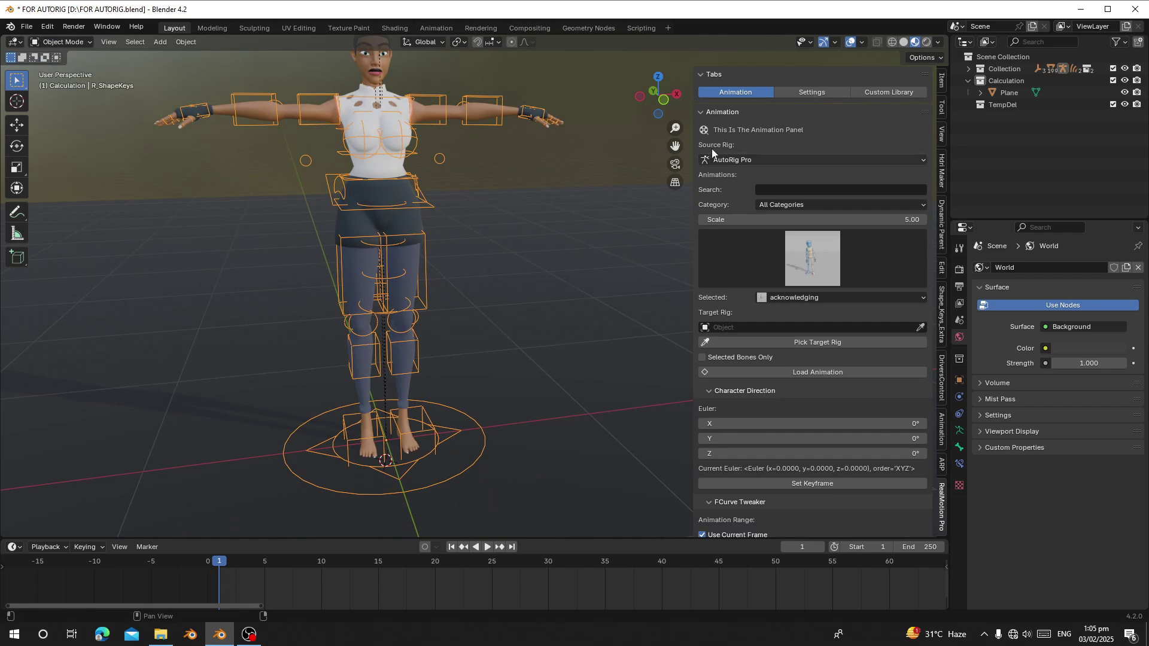
- Try Rigify as the source rig, return the setting to AutoRig Pro and review the available rig types
{"action": "left_click", "coordinate": [722, 160]}
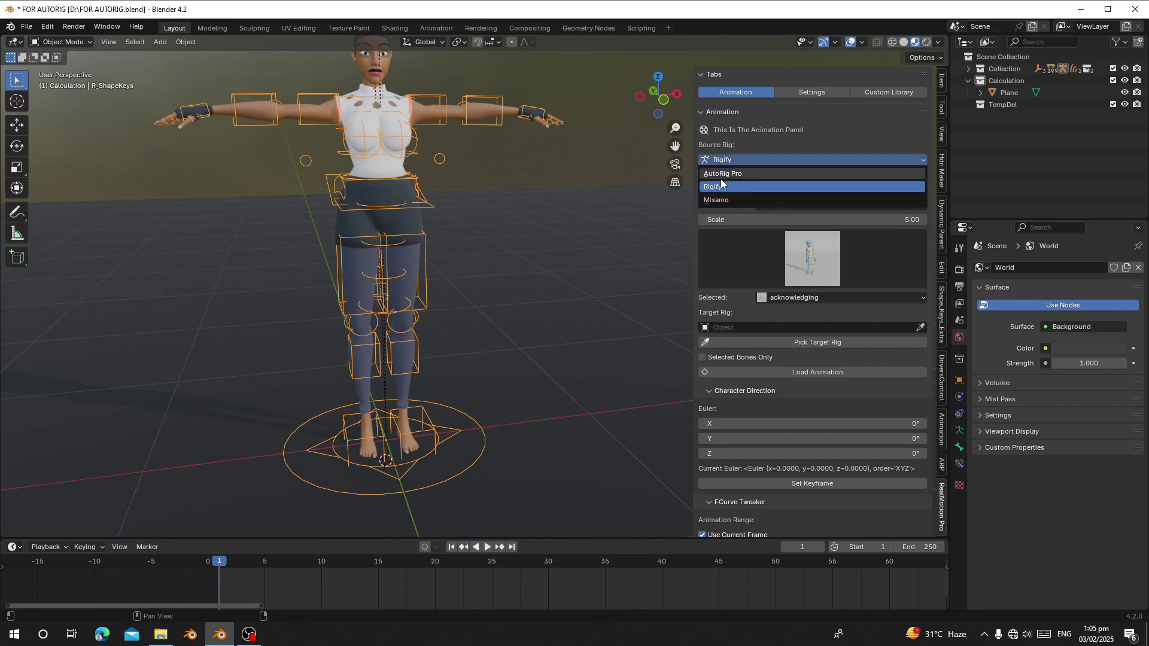
{"action": "left_click", "coordinate": [717, 159]}
{"action": "left_click", "coordinate": [716, 159]}
{"action": "left_click", "coordinate": [721, 174]}
{"action": "left_click", "coordinate": [723, 159]}
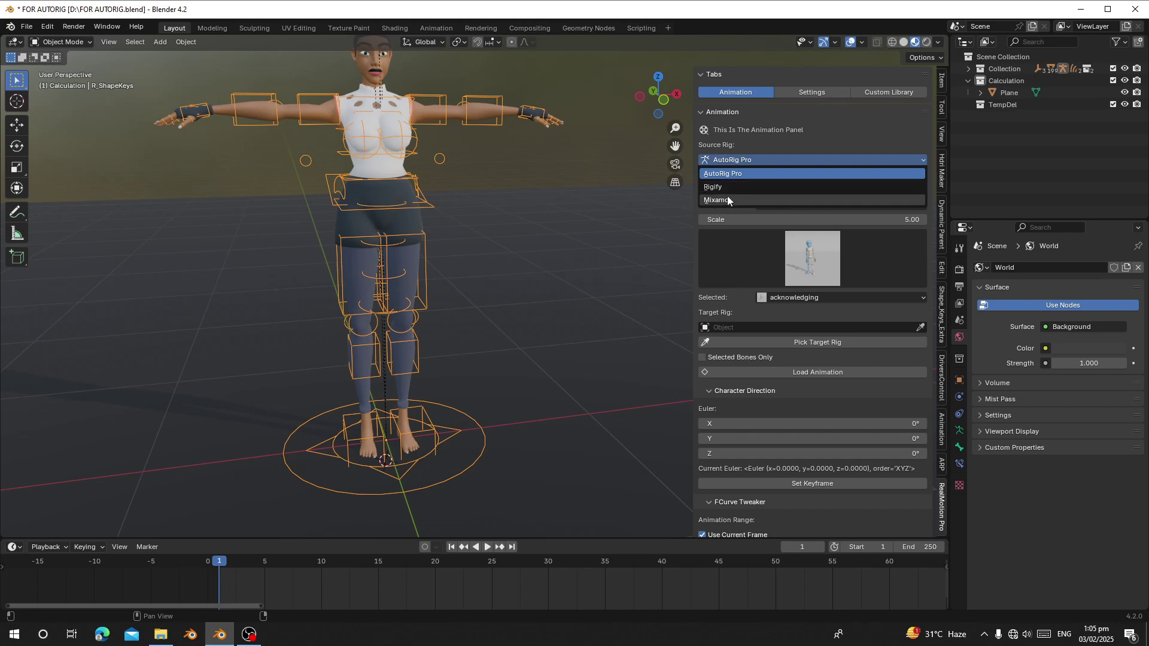
{"action": "key", "text": "Escape"}
{"action": "middle_click_drag", "start_coordinate": [393, 164], "coordinate": [611, 302], "text": "shift"}
{"action": "left_click", "coordinate": [753, 160]}
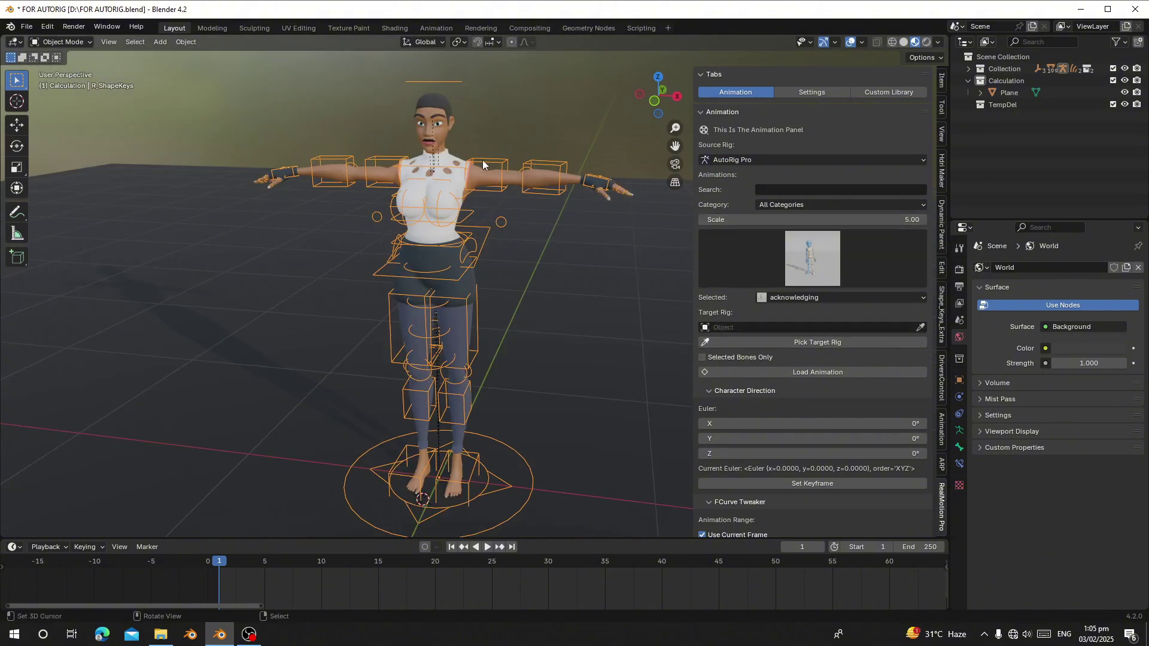
- Assign the selected R_ShapeKeys armature as the target rig
{"action": "left_click", "coordinate": [801, 344]}
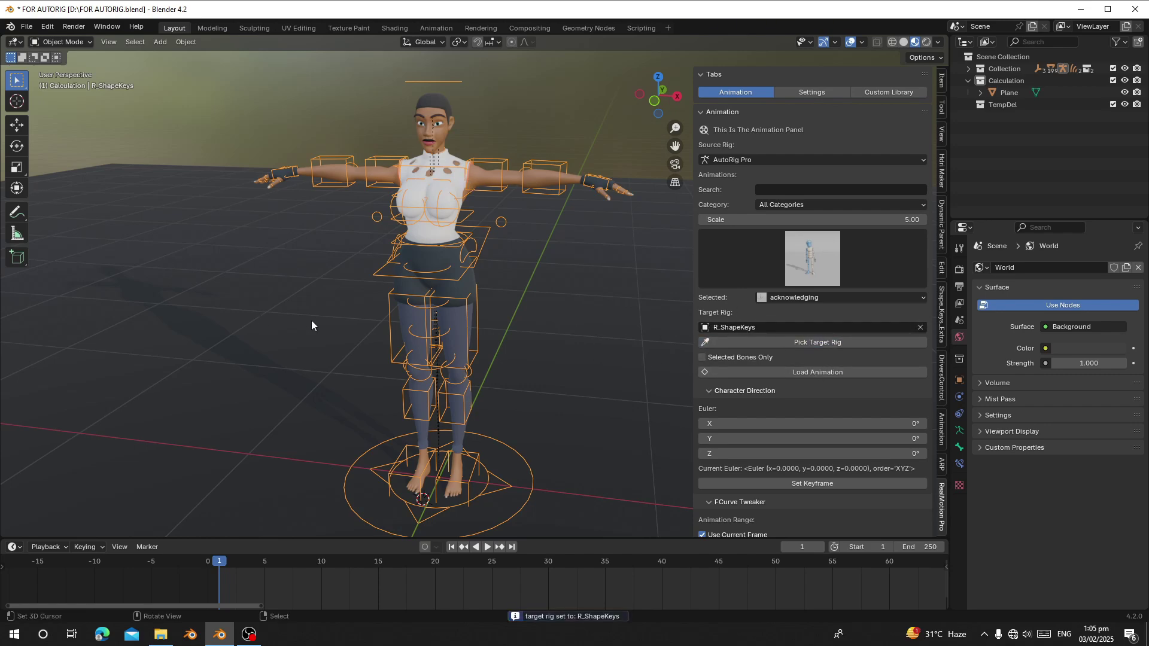
{"action": "middle_click_drag", "start_coordinate": [311, 325], "coordinate": [311, 312]}
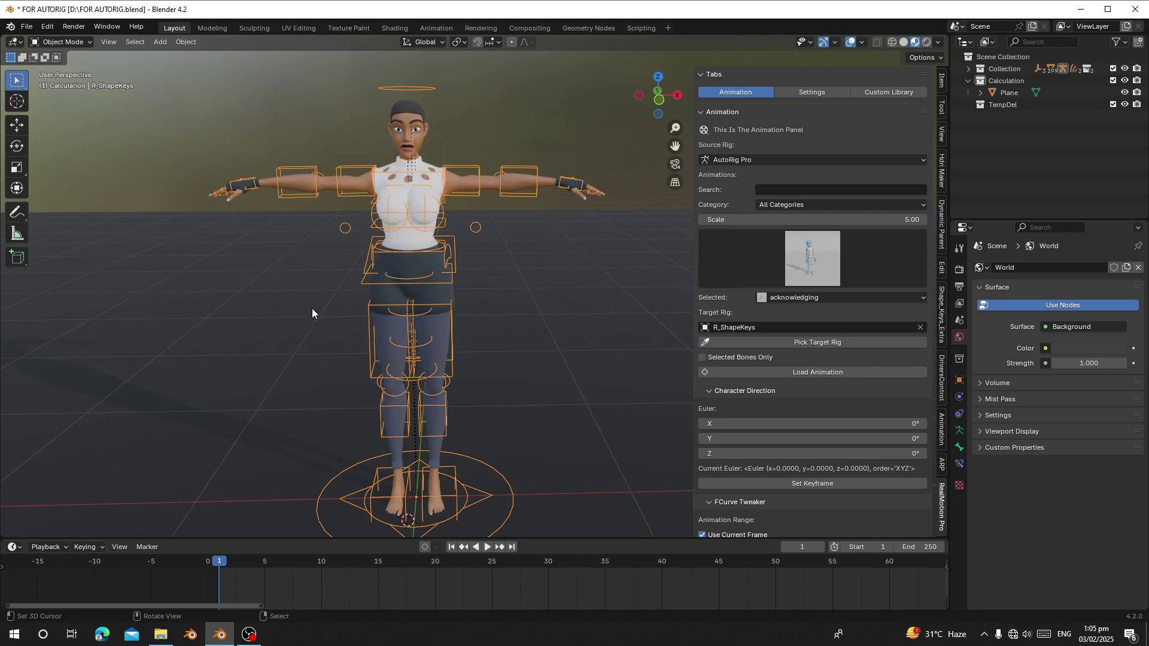
- Browse the animation previews and filter the library with the search term "walk"
{"action": "left_click", "coordinate": [779, 192]}
{"action": "key", "text": "Escape"}
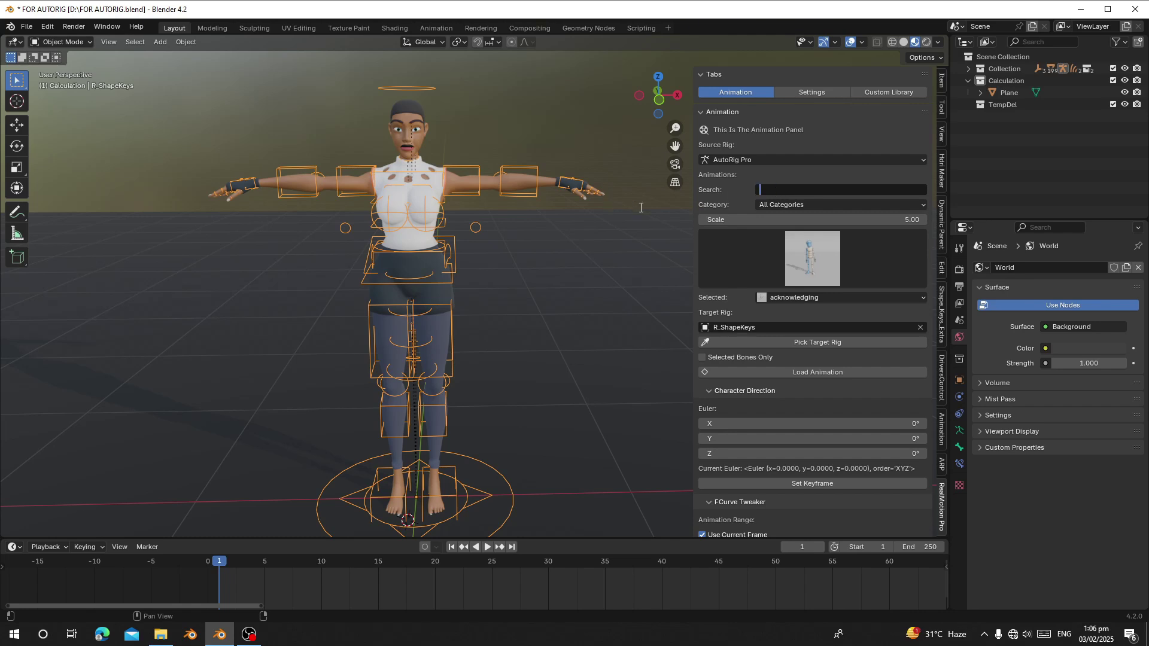
{"action": "left_click", "coordinate": [744, 236]}
{"action": "scroll", "coordinate": [772, 533], "scroll_direction": "down", "scroll_amount": 10}
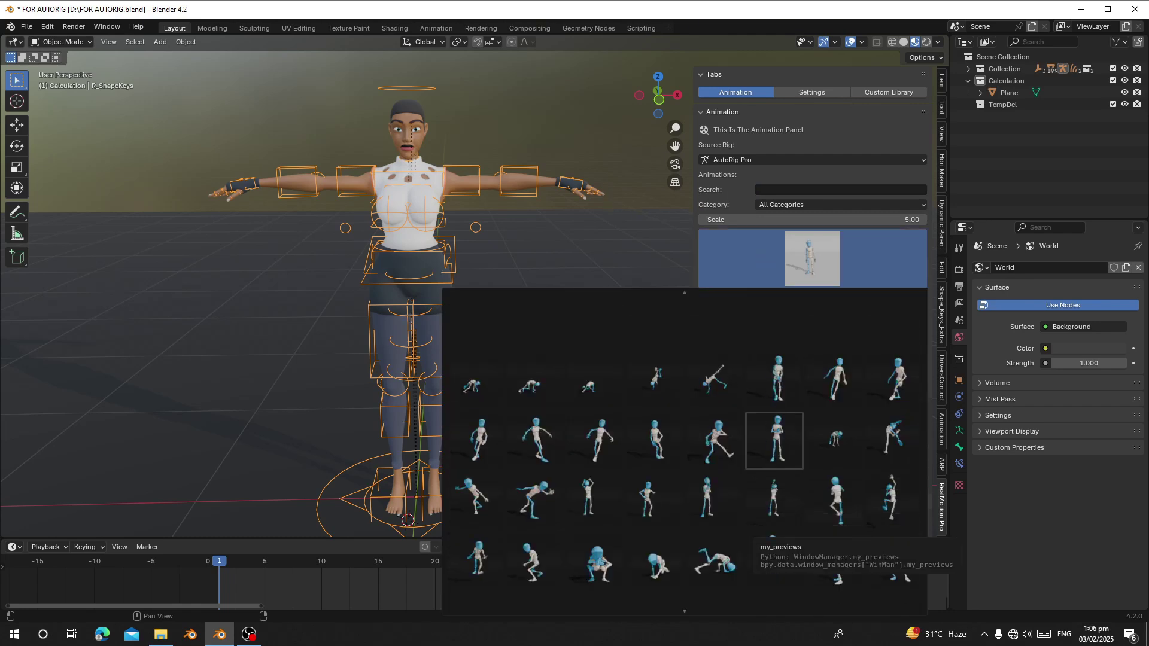
{"action": "scroll", "coordinate": [772, 533], "scroll_direction": "down", "scroll_amount": 4}
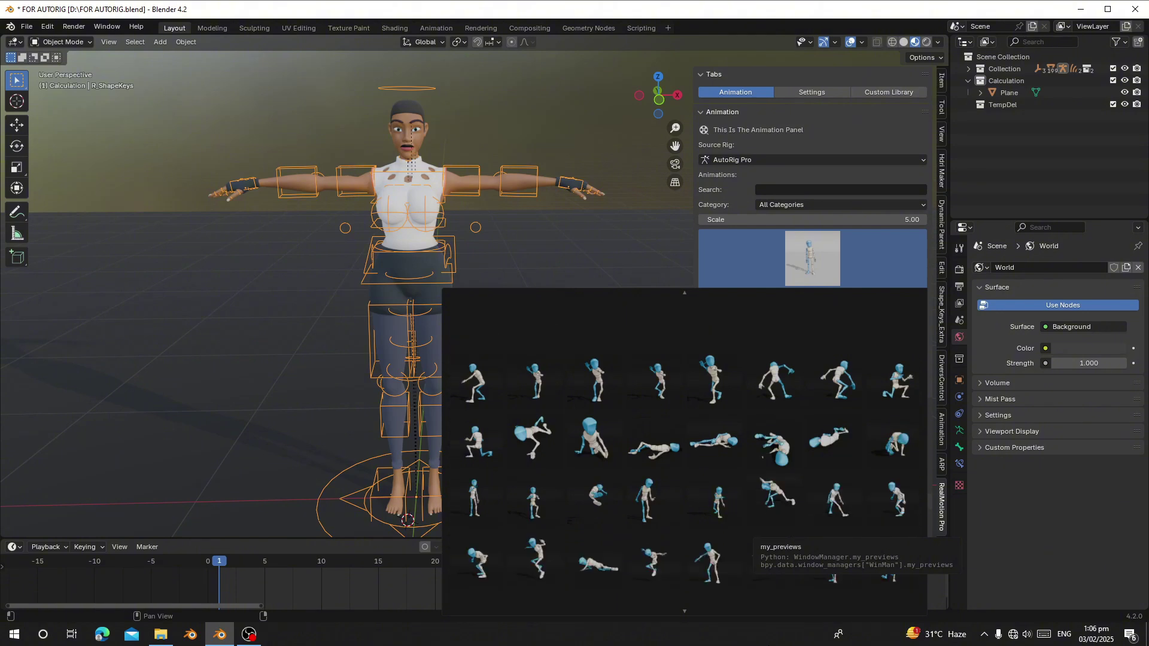
{"action": "left_click", "coordinate": [783, 189]}
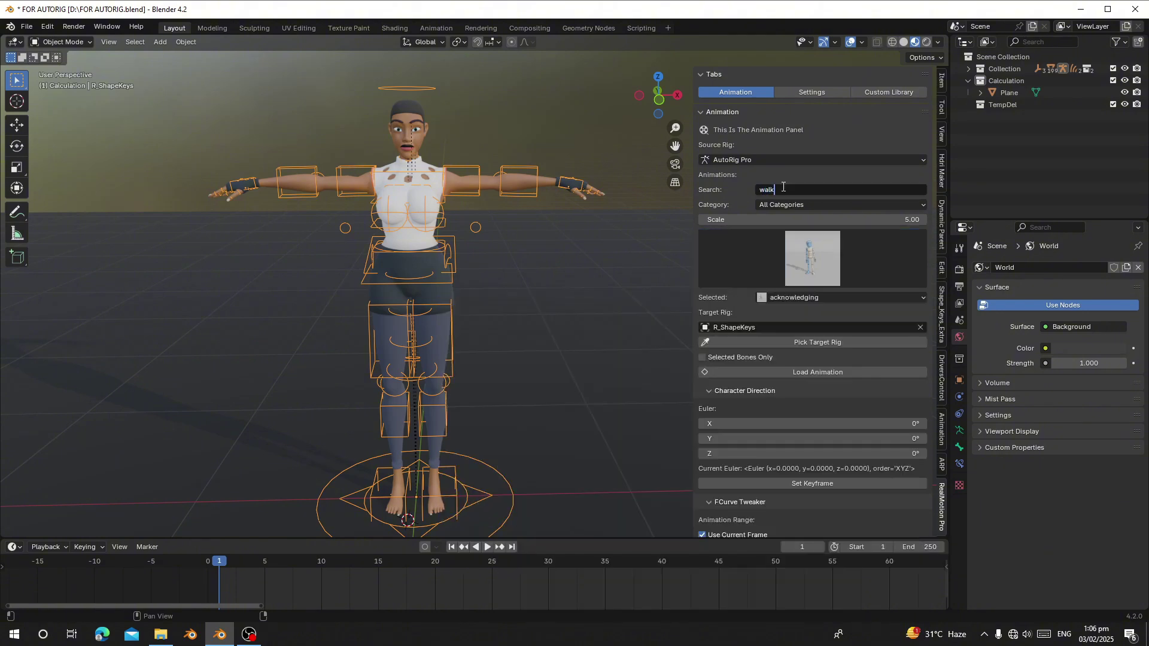
{"action": "key", "text": "Return"}
- Load the "walking" animation onto the R_ShapeKeys rig at frame 1 and reselect the rig
{"action": "left_click", "coordinate": [766, 205]}
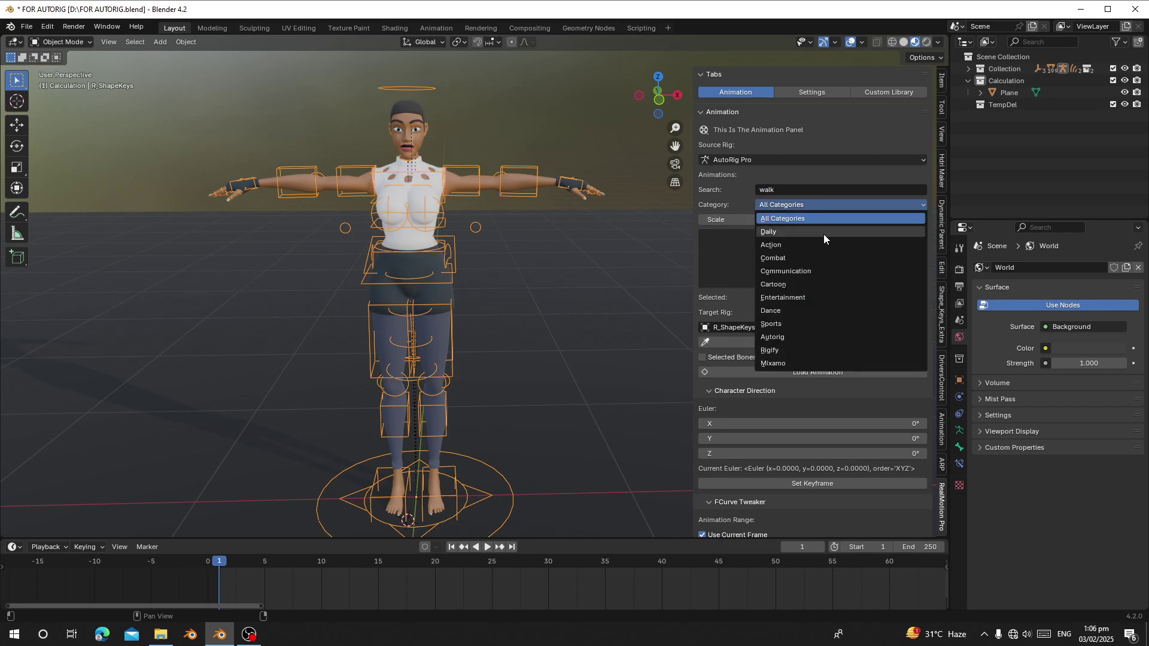
{"action": "left_click", "coordinate": [795, 299]}
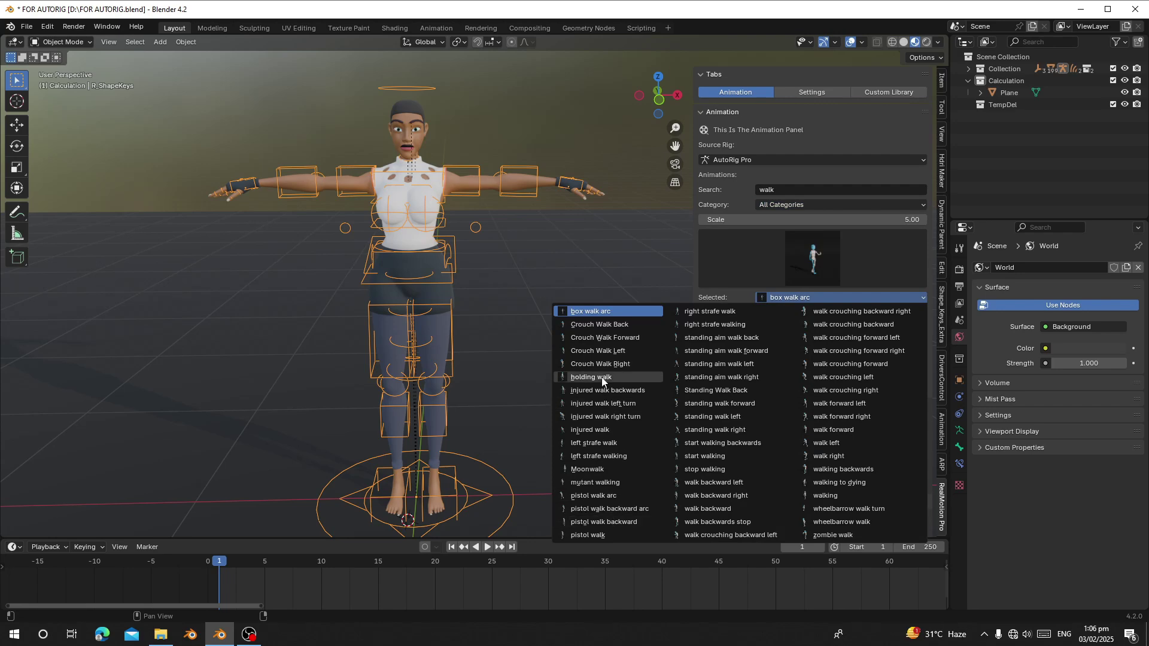
{"action": "left_click", "coordinate": [825, 496]}
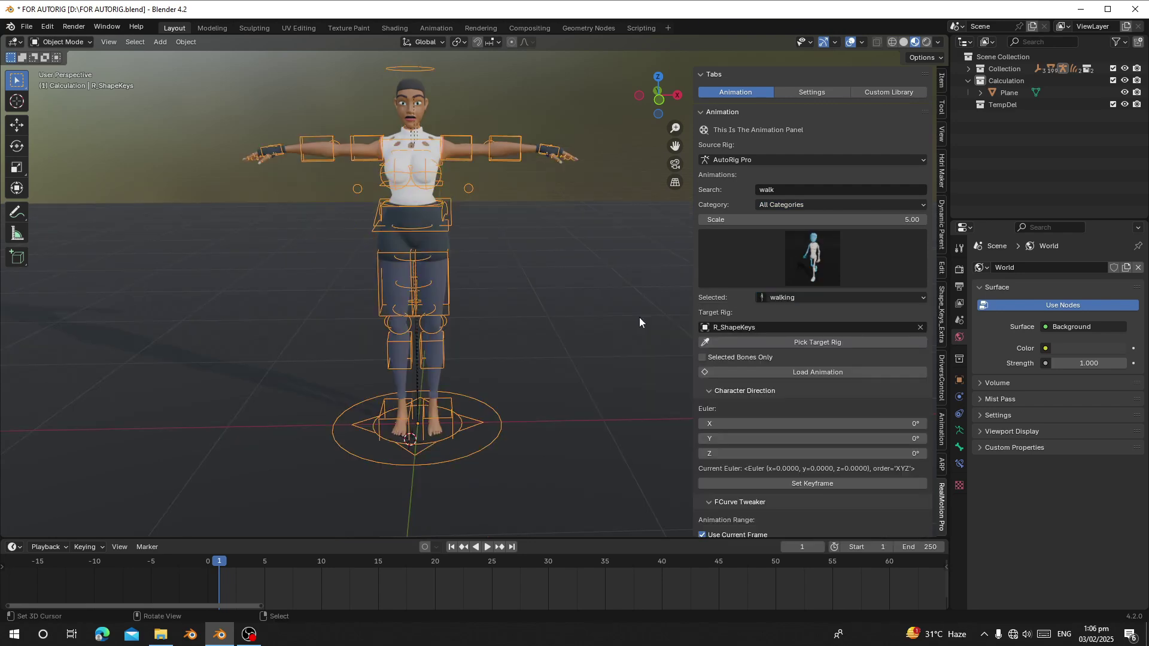
{"action": "left_click", "coordinate": [811, 372]}
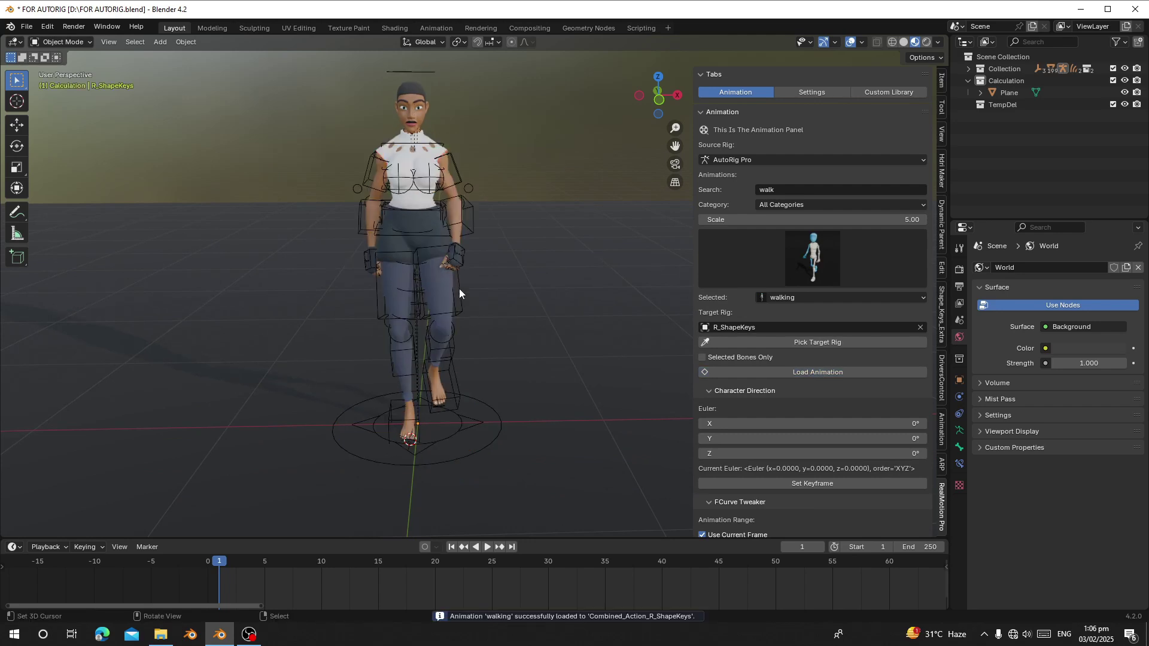
{"action": "left_click", "coordinate": [466, 199]}
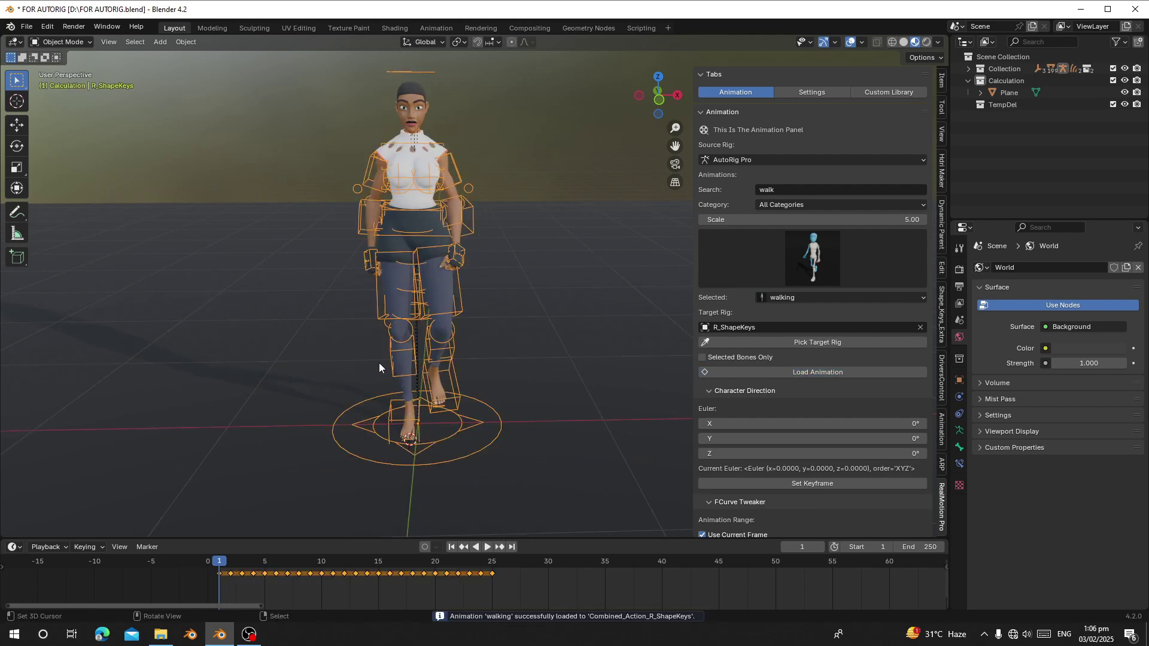
- Play back and scrub the loaded walk between frames 1 and 25 to check the character's motion
{"action": "scroll", "coordinate": [379, 363], "scroll_direction": "down", "scroll_amount": 2}
{"action": "key", "text": "space"}
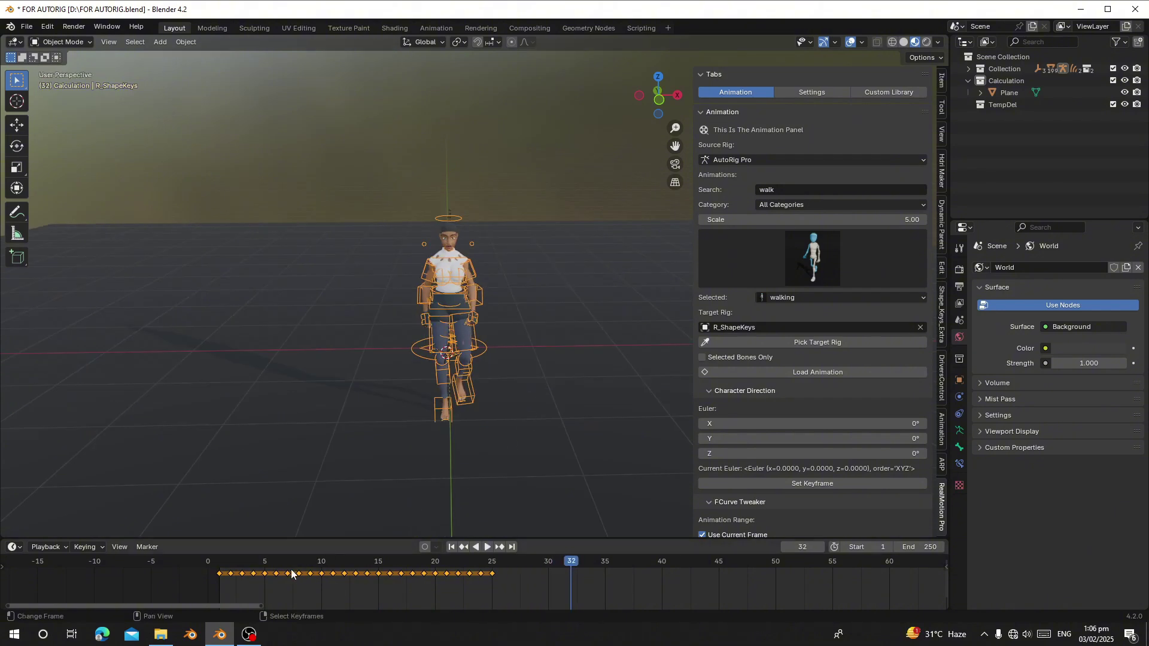
{"action": "key", "text": "space"}
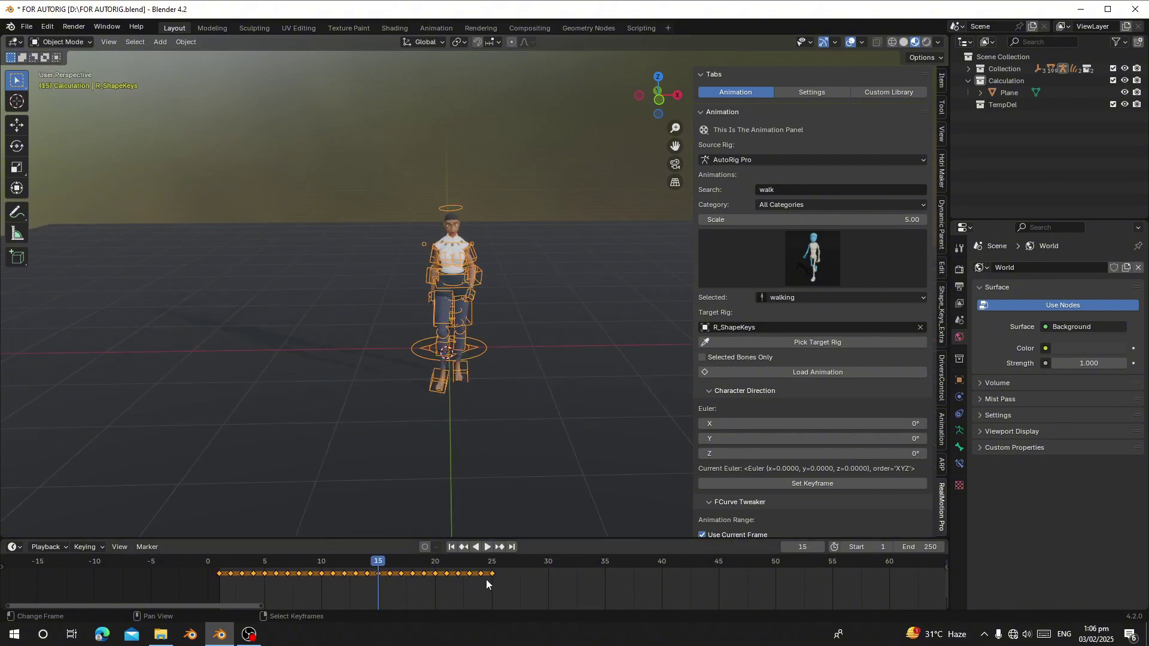
{"action": "left_click_drag", "start_coordinate": [490, 577], "coordinate": [216, 568]}
{"action": "key", "text": "space"}
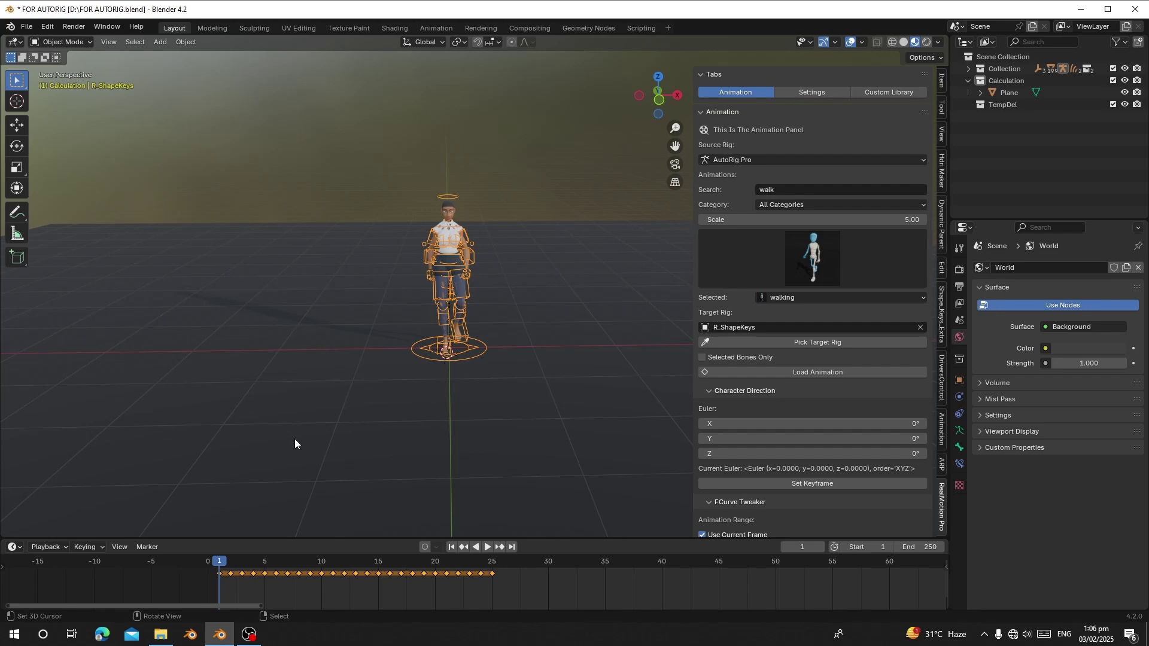
{"action": "key", "text": "space"}
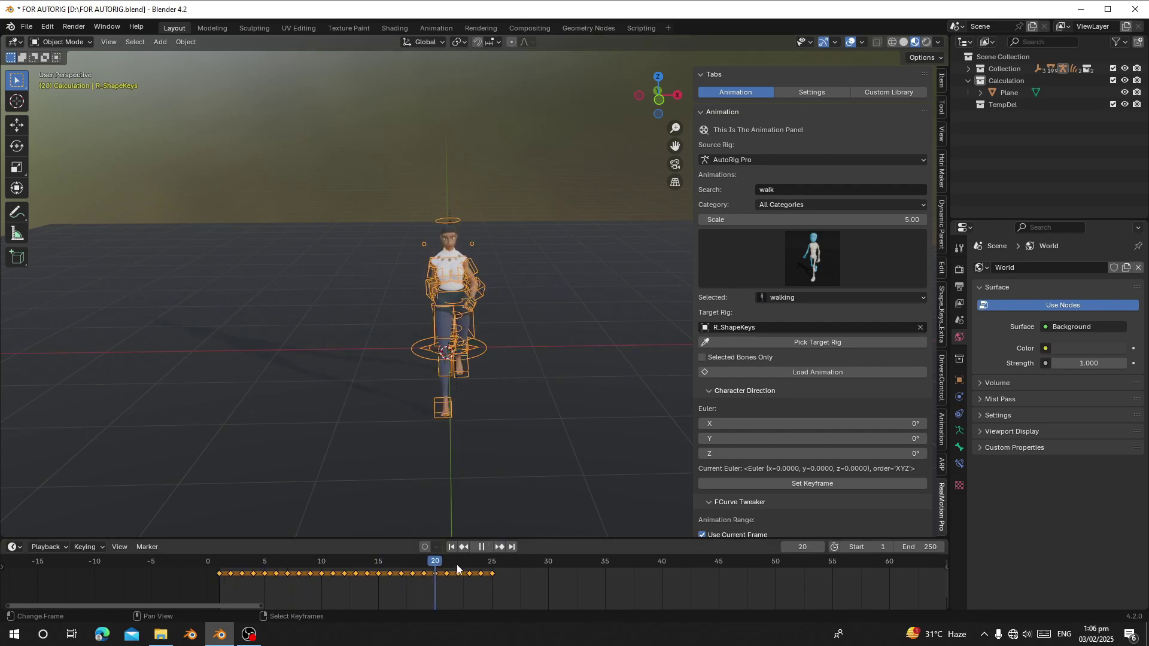
{"action": "key", "text": "space"}
{"action": "middle_click_drag", "start_coordinate": [483, 445], "coordinate": [460, 395]}
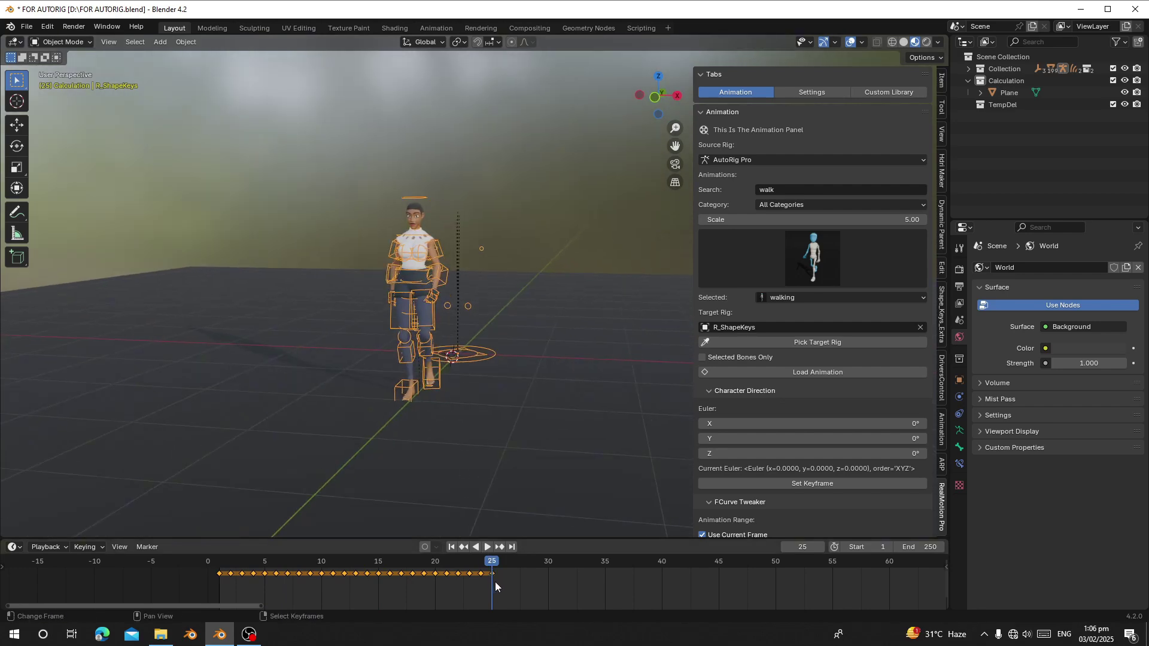
- Load the "walking" animation again at frame 26 to extend the R_ShapeKeys walk
{"action": "key", "text": "space"}
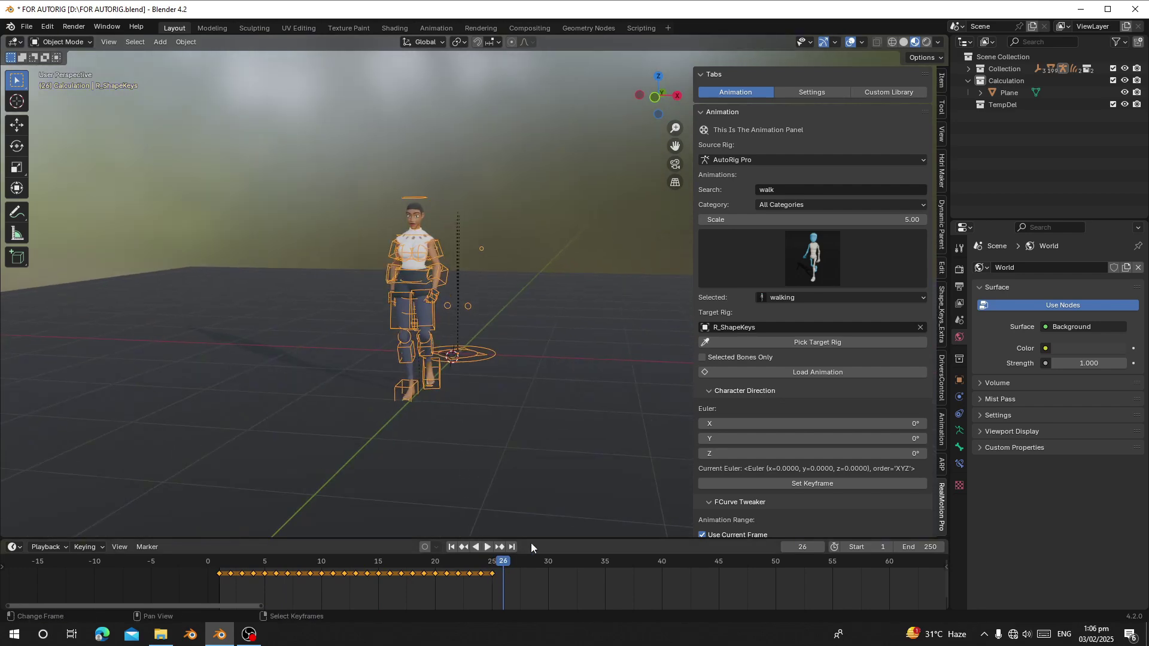
{"action": "left_click", "coordinate": [789, 375]}
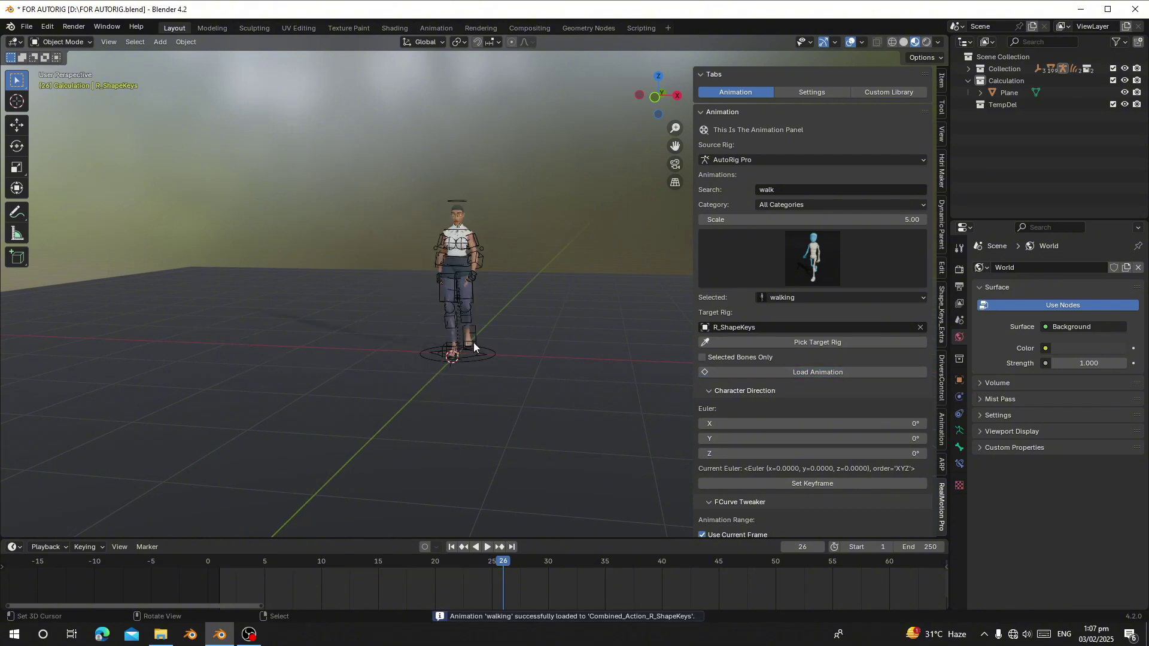
- Play the combined walk from frame 1 and scrub around frame 25 to inspect the join between the two clips
{"action": "left_click_drag", "start_coordinate": [416, 585], "coordinate": [220, 586]}
{"action": "key", "text": "space"}
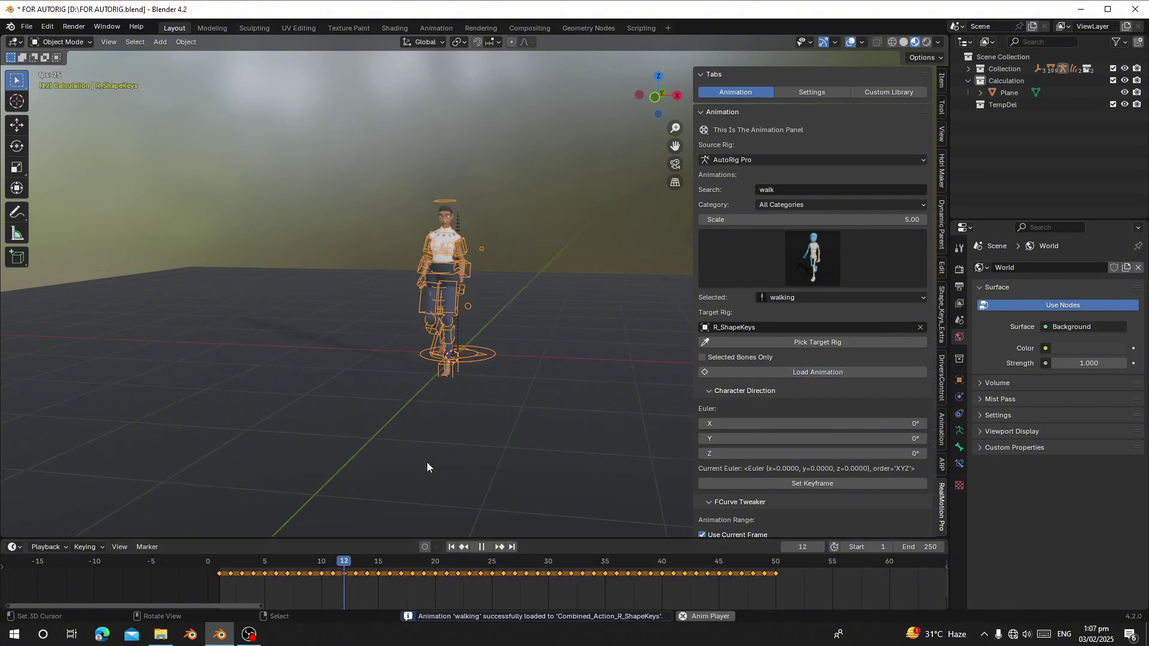
{"action": "left_click", "coordinate": [482, 547]}
{"action": "key", "text": "space"}
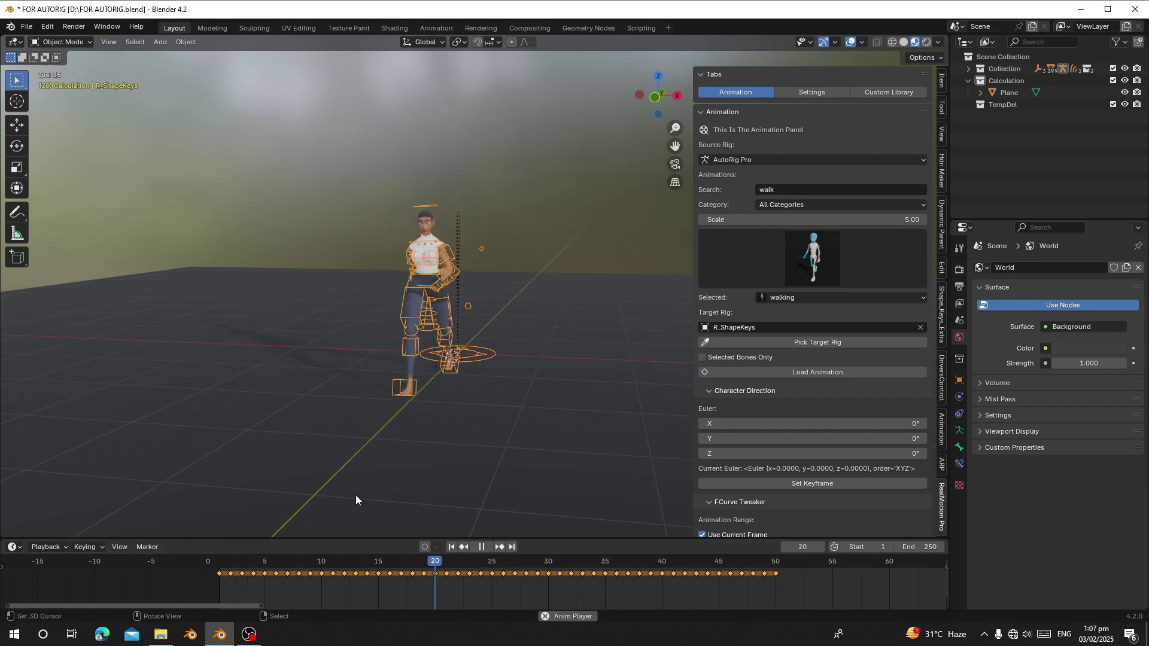
{"action": "key", "text": "space"}
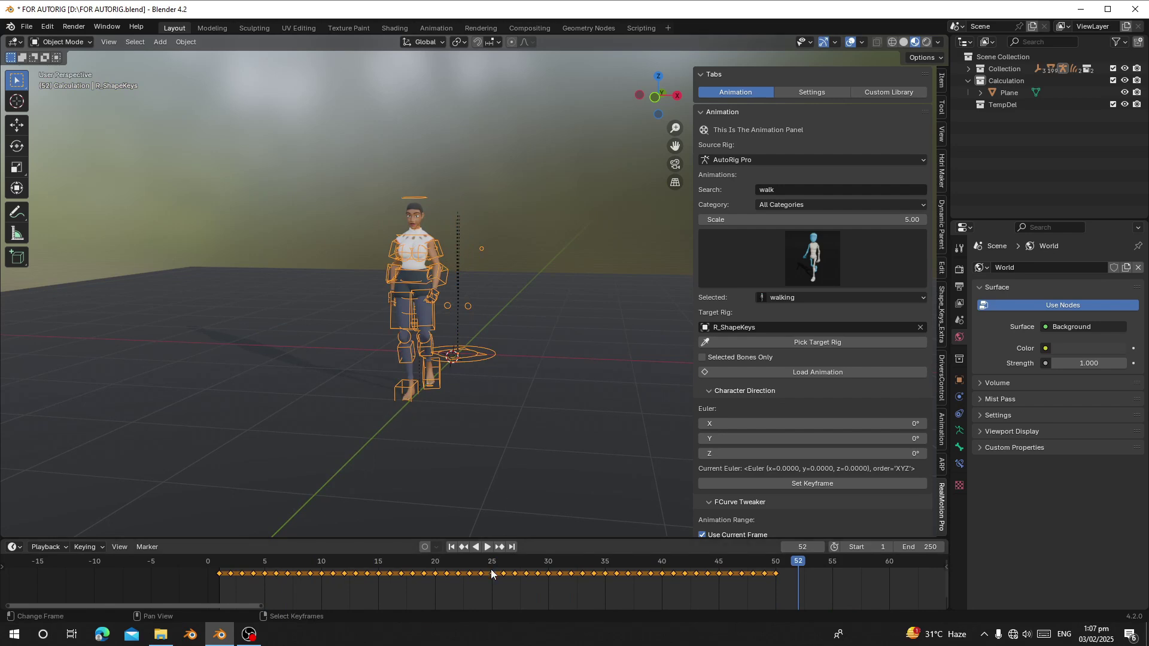
{"action": "left_click_drag", "start_coordinate": [490, 569], "coordinate": [454, 575]}
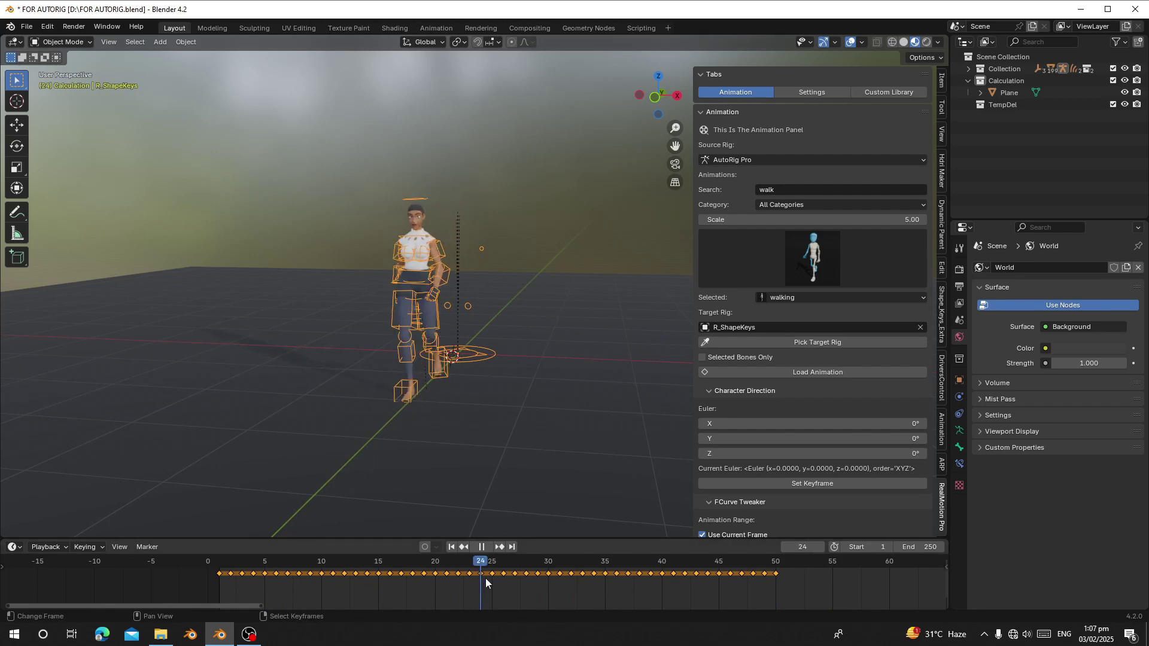
- Examine the R_ShapeKeys pose at frame 26, where the second walk clip starts, alongside the FCurve Tweaker location and blend options
{"action": "key", "text": "space"}
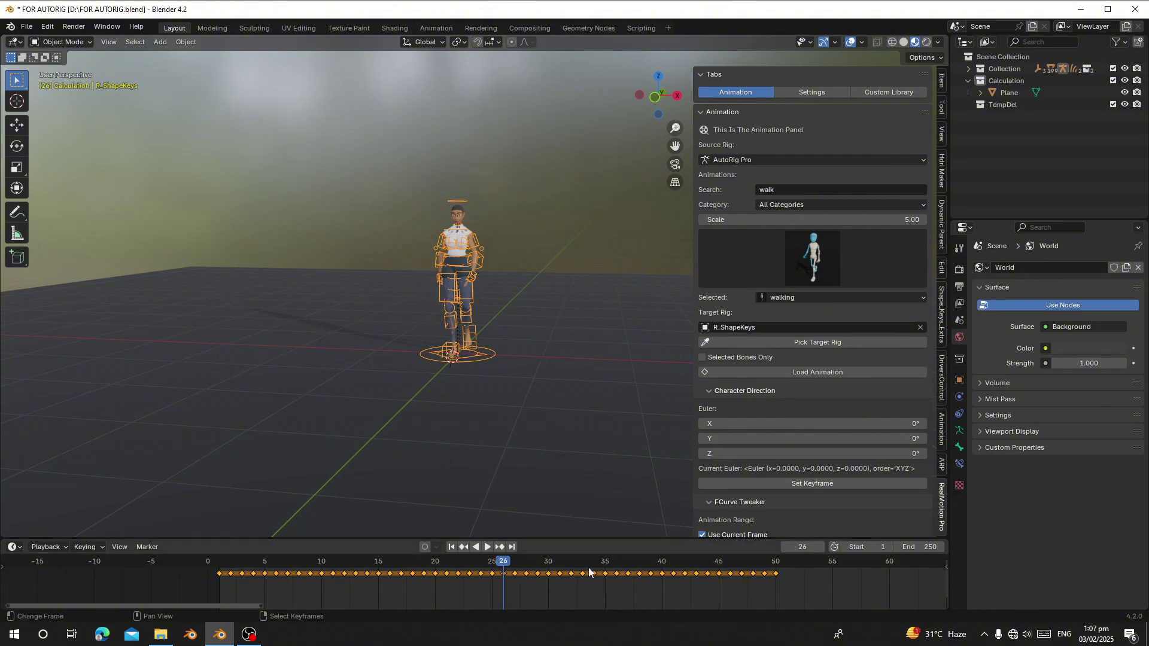
{"action": "key", "text": "KP_Decimal"}
{"action": "scroll", "coordinate": [454, 412], "scroll_direction": "down", "scroll_amount": 3}
{"action": "middle_click_drag", "start_coordinate": [506, 389], "coordinate": [458, 367]}
{"action": "scroll", "coordinate": [772, 421], "scroll_direction": "down", "scroll_amount": 9}
{"action": "scroll", "coordinate": [772, 421], "scroll_direction": "down", "scroll_amount": 4}
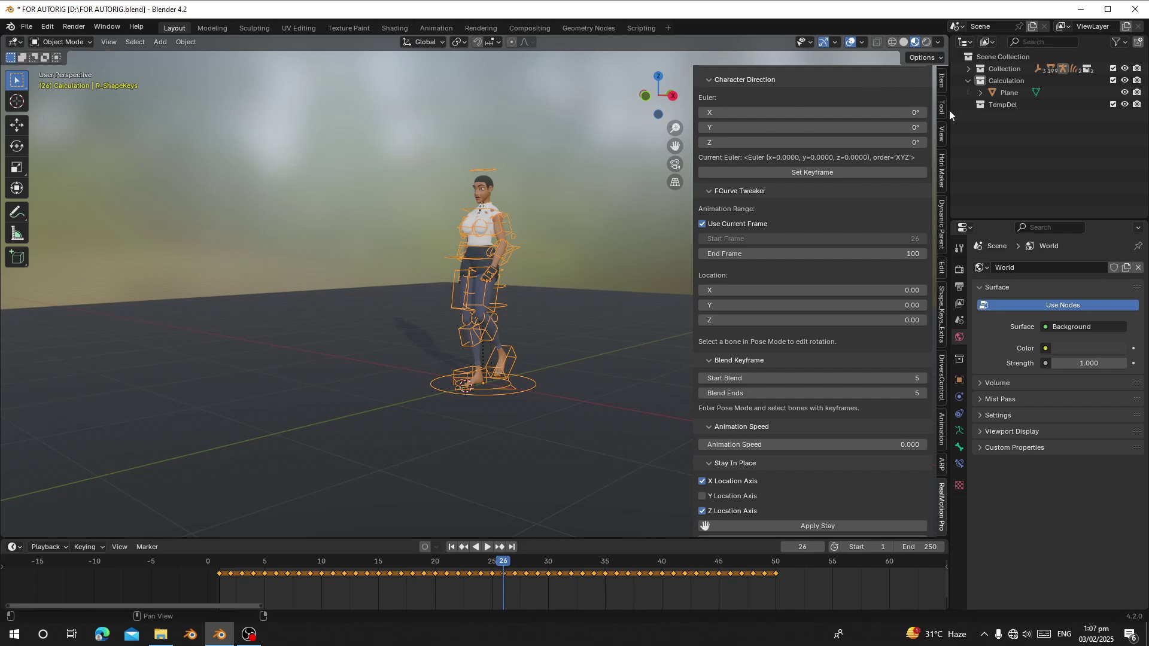
{"action": "scroll", "coordinate": [623, 347], "scroll_direction": "up", "scroll_amount": 4}
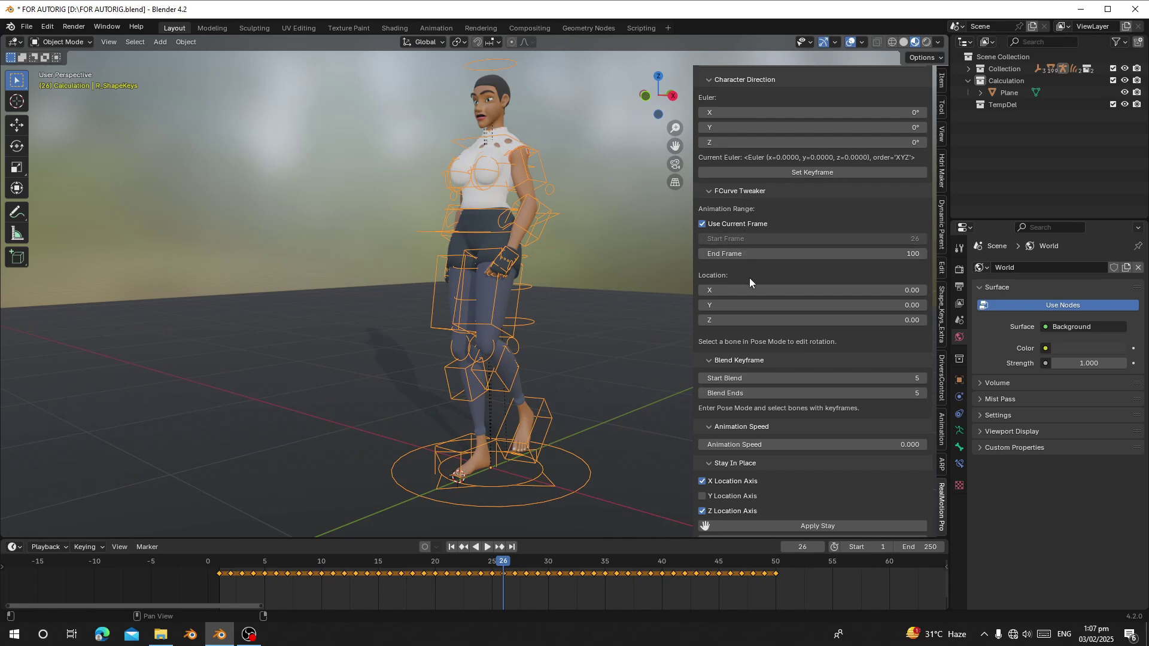
{"action": "scroll", "coordinate": [770, 512], "scroll_direction": "down", "scroll_amount": 2}
{"action": "scroll", "coordinate": [754, 359], "scroll_direction": "up", "scroll_amount": 3}
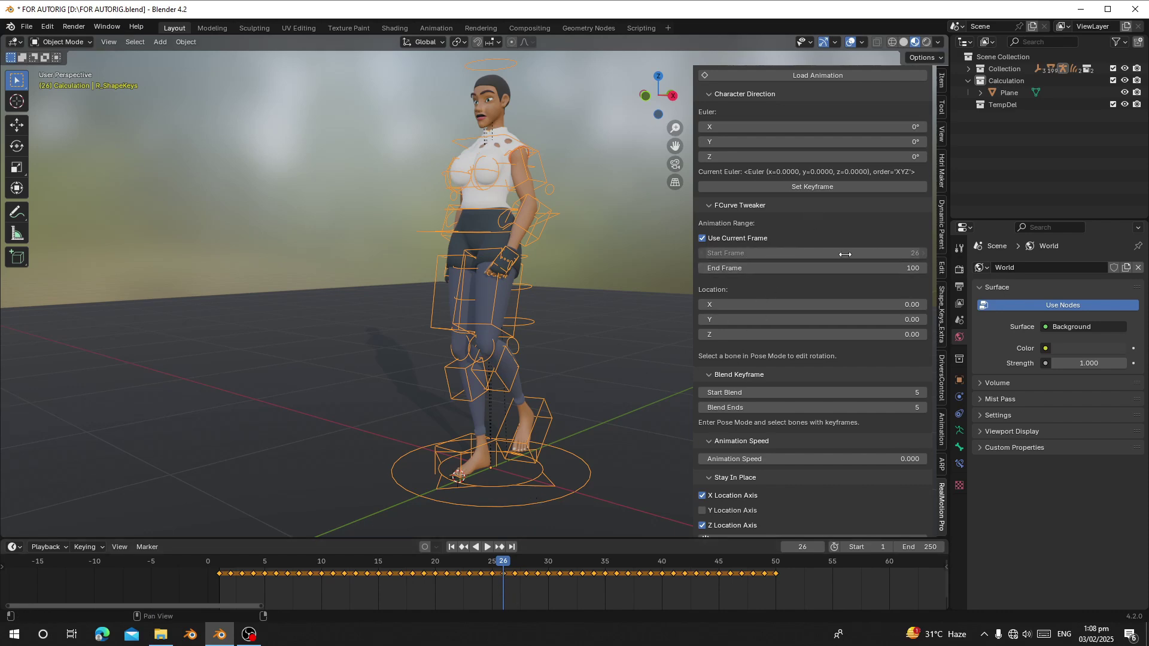
{"action": "key", "text": "space"}
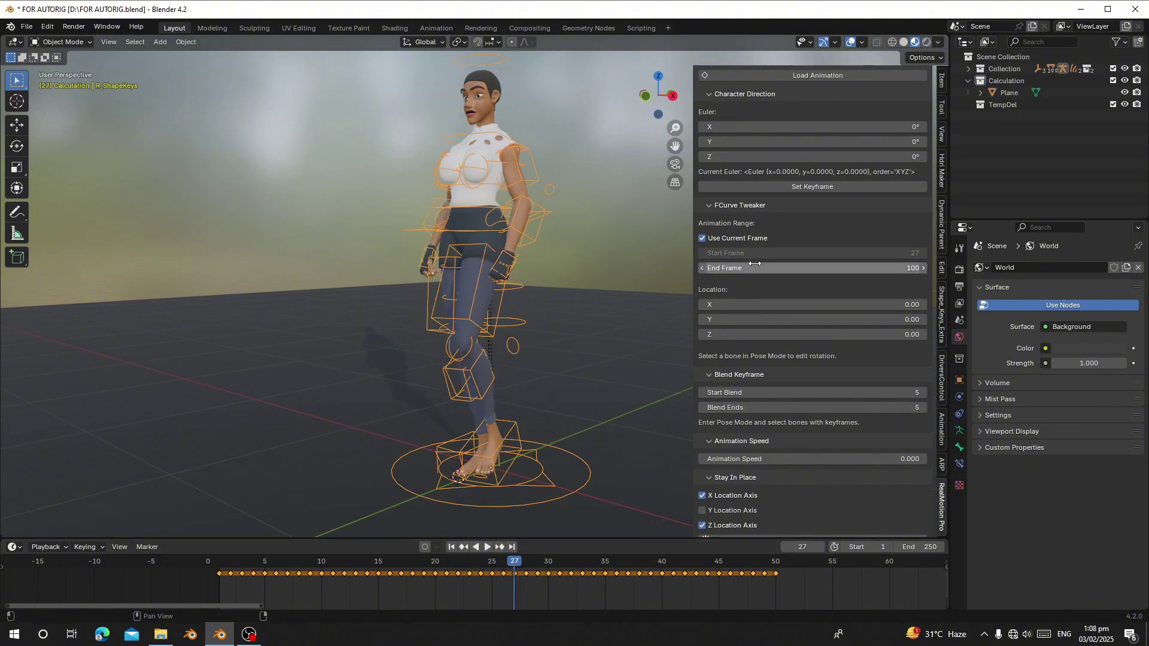
{"action": "key", "text": "Left"}
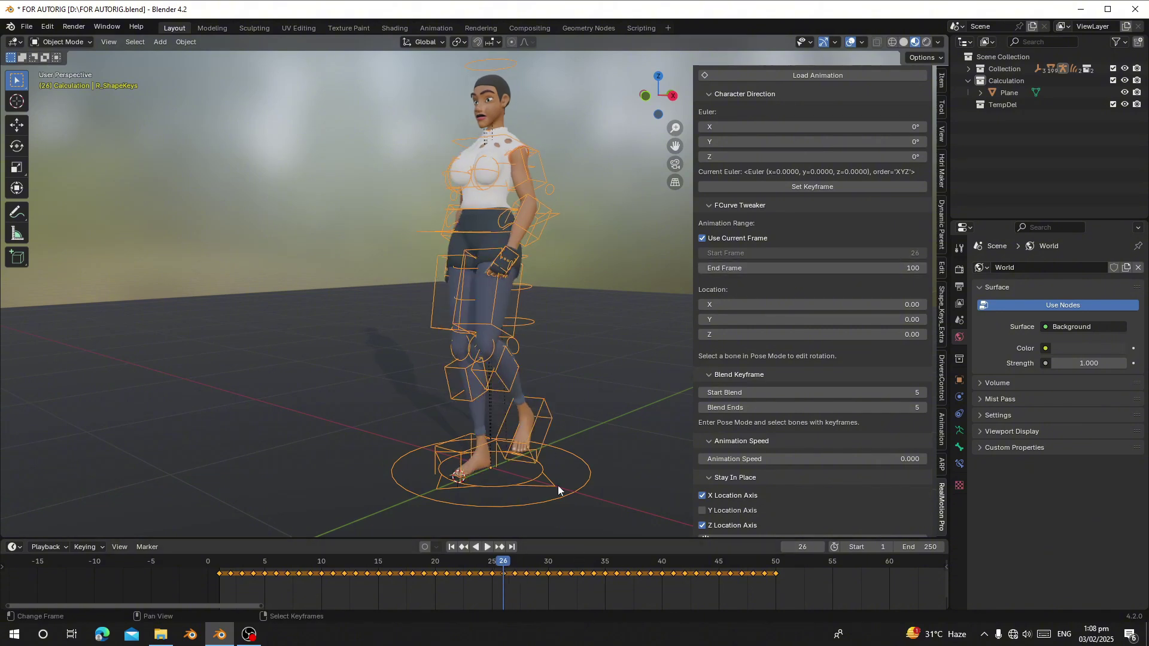
{"action": "left_click", "coordinate": [736, 238]}
{"action": "left_click", "coordinate": [742, 252]}
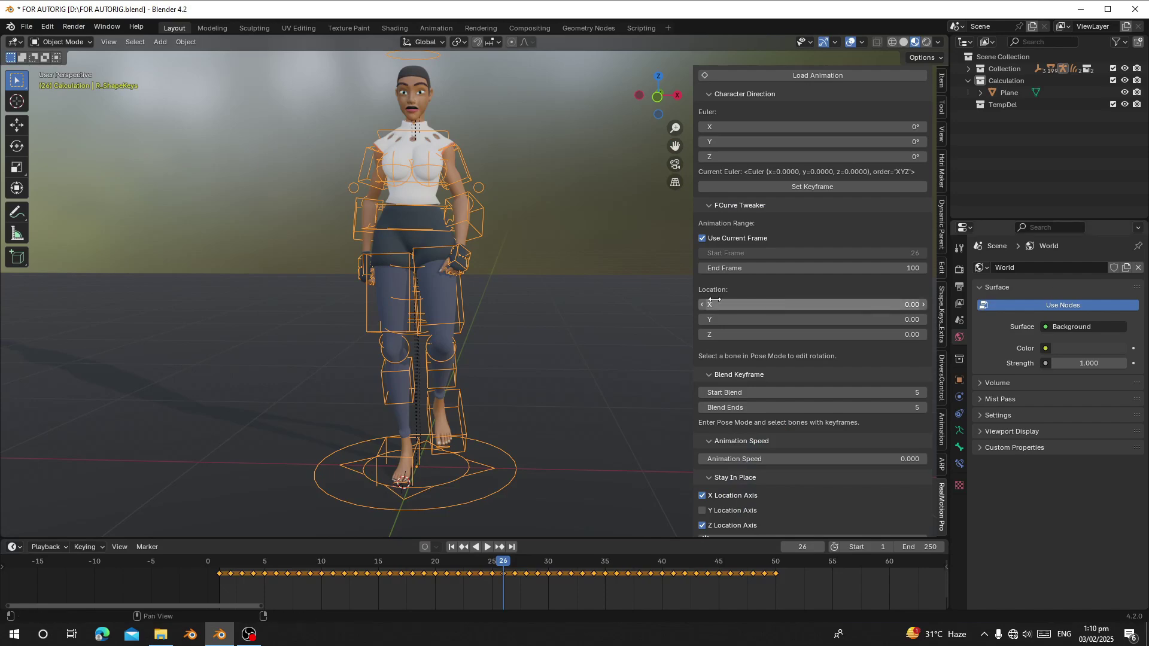
- Recall the animation at frame 26 so the second walk clip continues from the first clip's end position
{"action": "key", "text": "space"}
{"action": "mouse_move", "coordinate": [512, 579]}
{"action": "left_mouse_down"}
{"action": "mouse_move", "coordinate": [472, 580]}
{"action": "mouse_move", "coordinate": [498, 579]}
{"action": "left_mouse_up"}
{"action": "scroll", "coordinate": [525, 380], "scroll_direction": "down", "scroll_amount": 3}
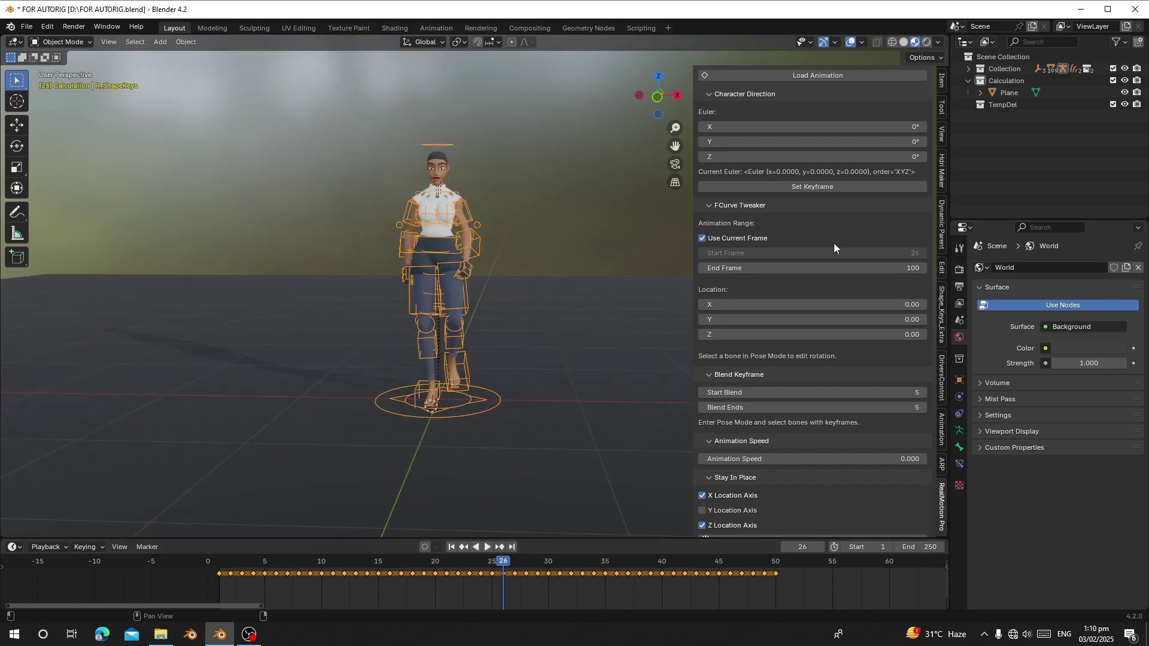
{"action": "scroll", "coordinate": [770, 592], "scroll_direction": "down", "scroll_amount": 4}
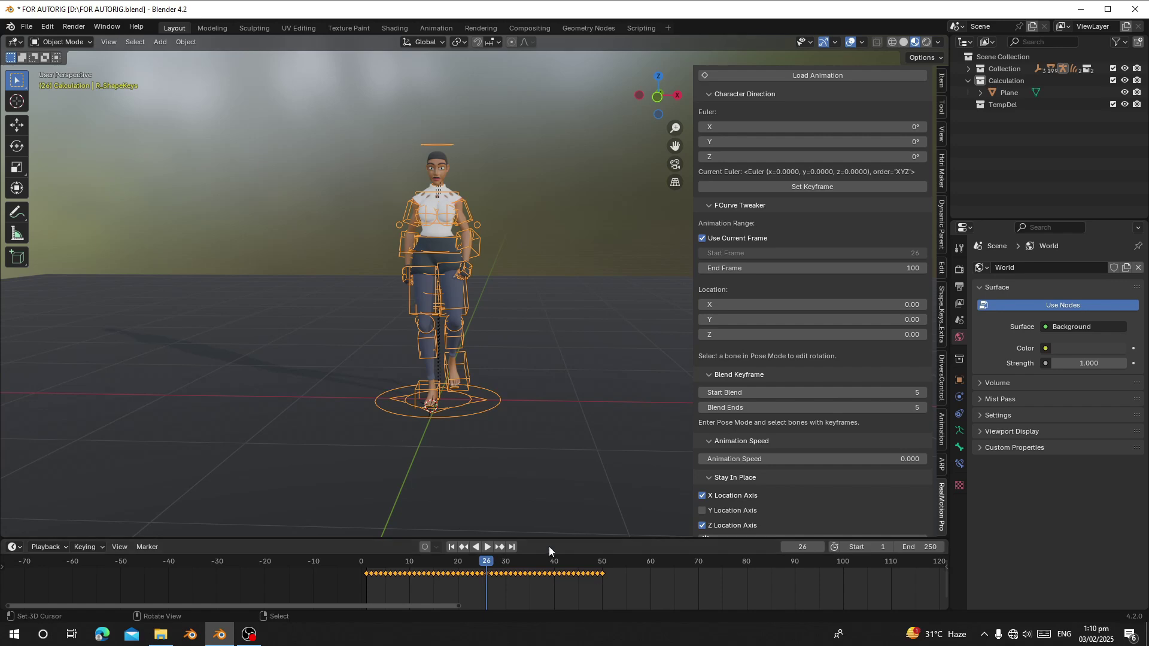
{"action": "scroll", "coordinate": [549, 575], "scroll_direction": "up", "scroll_amount": 4}
{"action": "middle_click_drag", "start_coordinate": [579, 345], "coordinate": [733, 448]}
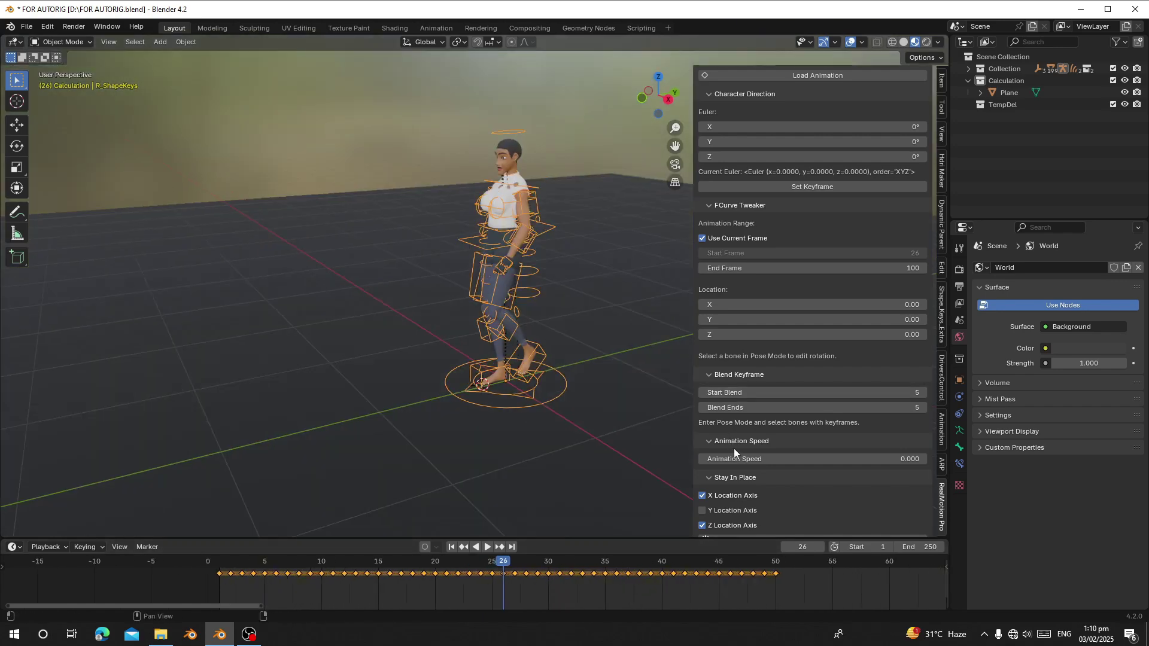
{"action": "scroll", "coordinate": [734, 447], "scroll_direction": "down", "scroll_amount": 4}
{"action": "left_click", "coordinate": [752, 512]}
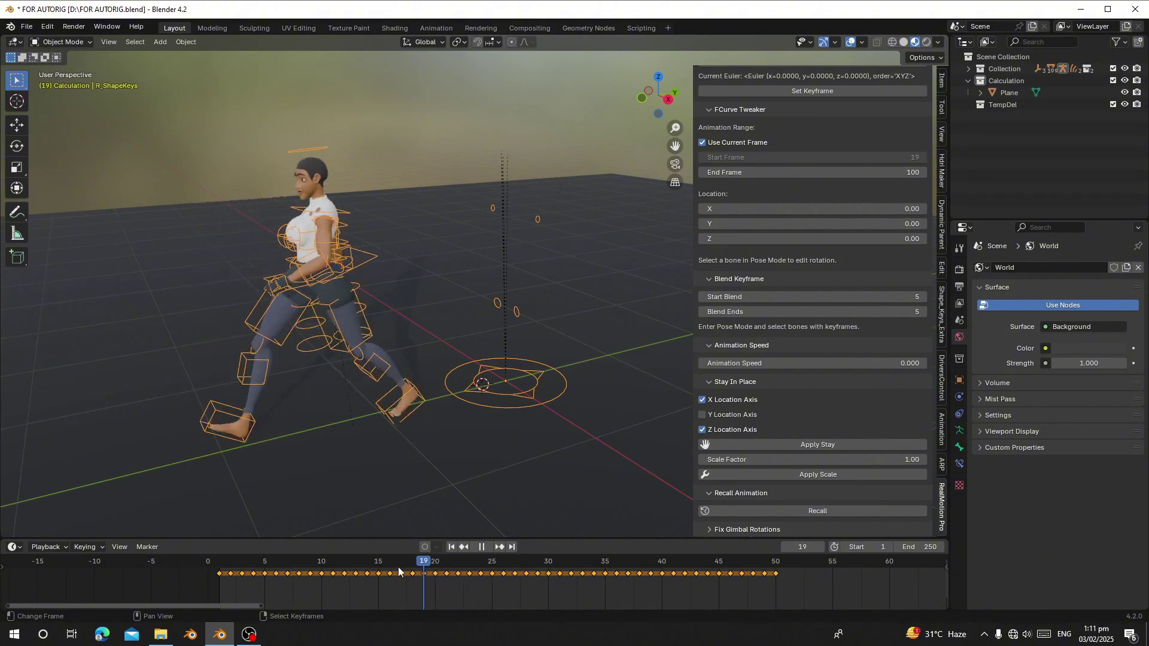
- Load the "walking" animation again at frame 51 on R_ShapeKeys and reselect the rig
{"action": "scroll", "coordinate": [483, 499], "scroll_direction": "down", "scroll_amount": 4}
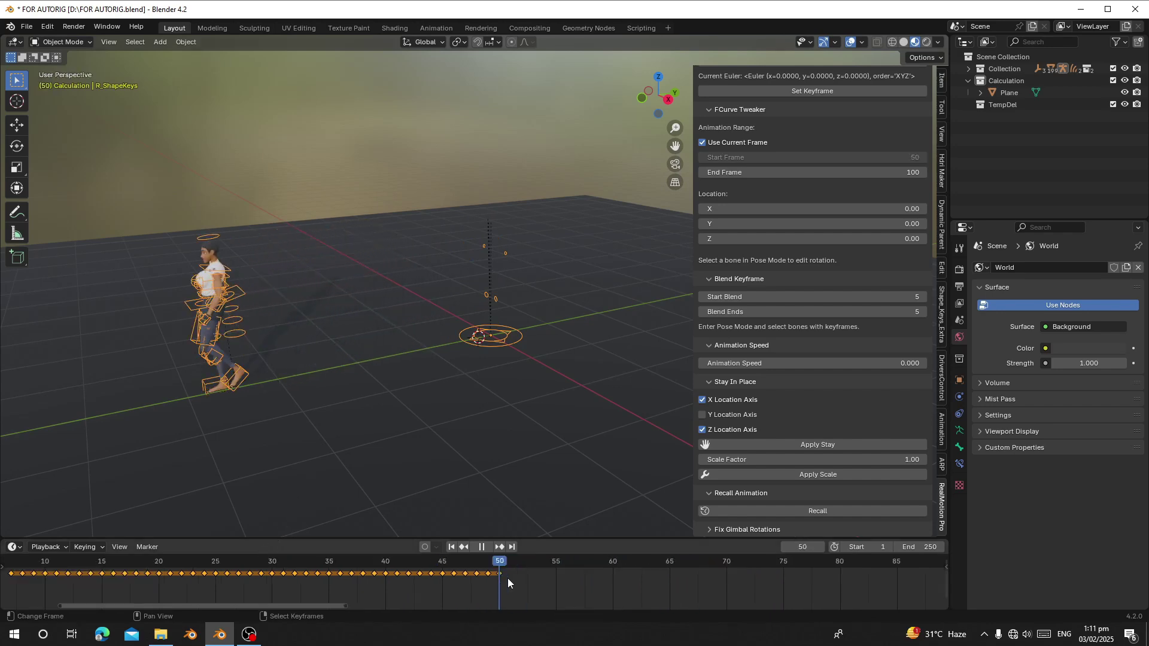
{"action": "left_click", "coordinate": [508, 578]}
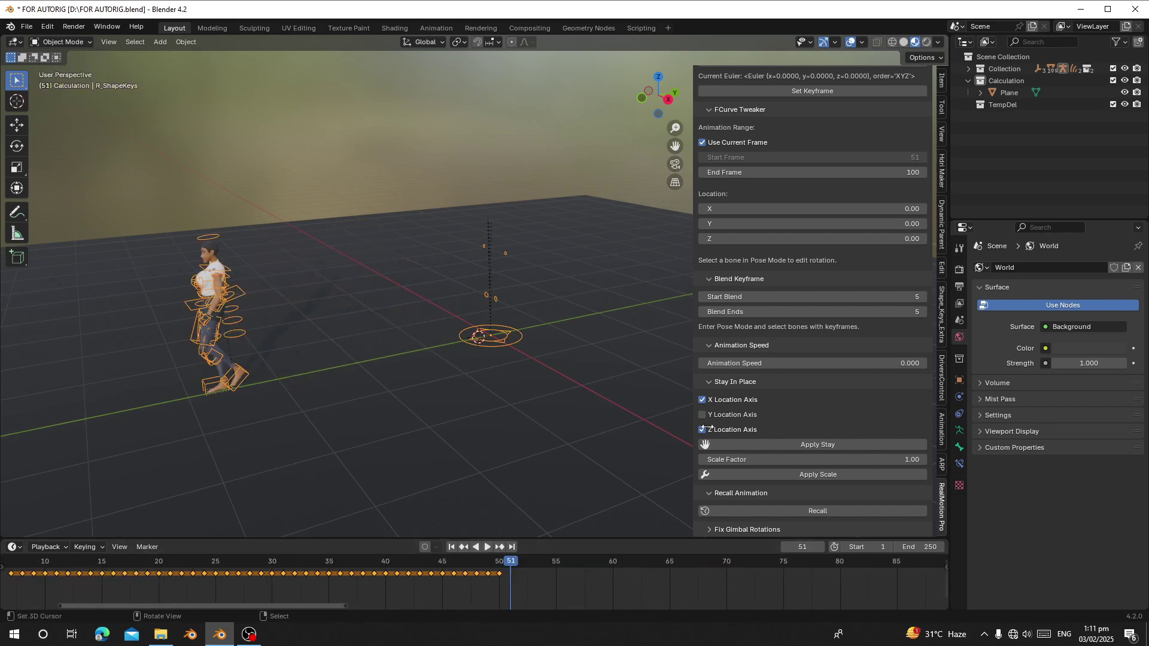
{"action": "scroll", "coordinate": [770, 396], "scroll_direction": "up", "scroll_amount": 10}
{"action": "scroll", "coordinate": [771, 396], "scroll_direction": "up", "scroll_amount": 5}
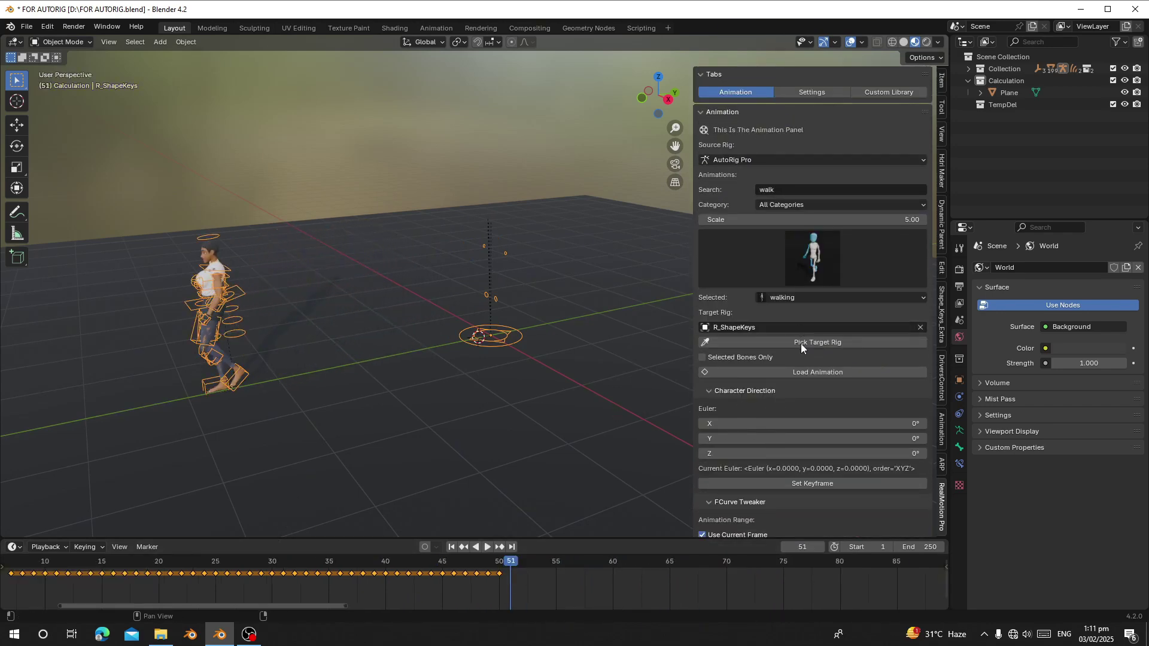
{"action": "left_click", "coordinate": [817, 373]}
{"action": "scroll", "coordinate": [770, 448], "scroll_direction": "down", "scroll_amount": 15}
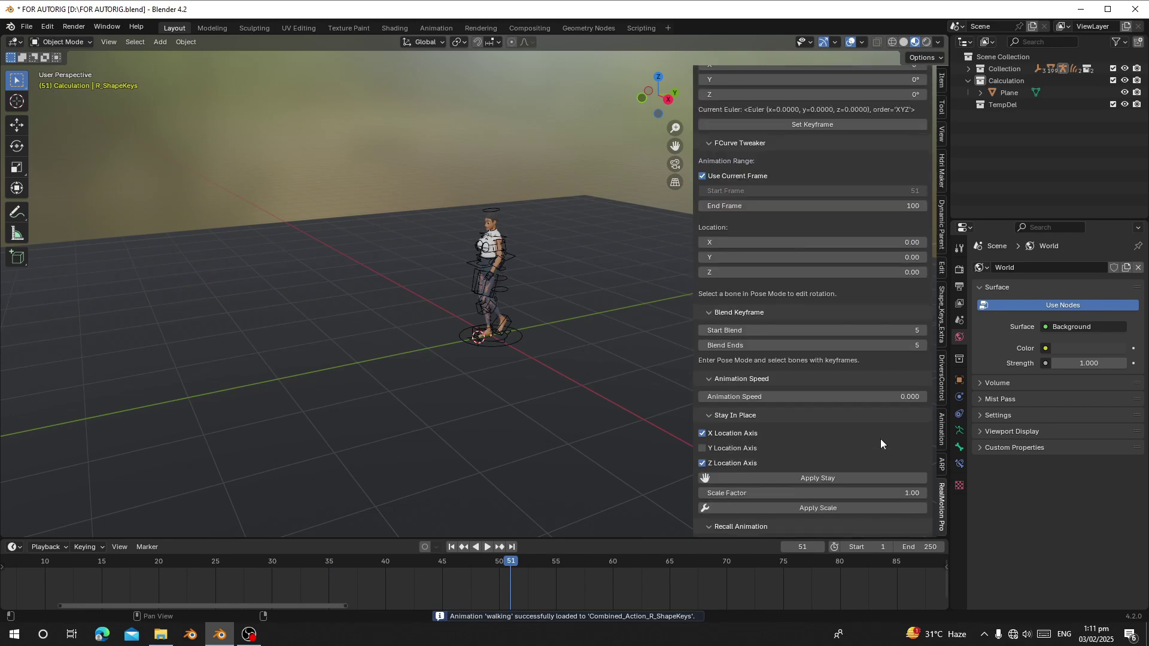
{"action": "right_click", "coordinate": [521, 339]}
{"action": "right_click", "coordinate": [500, 312]}
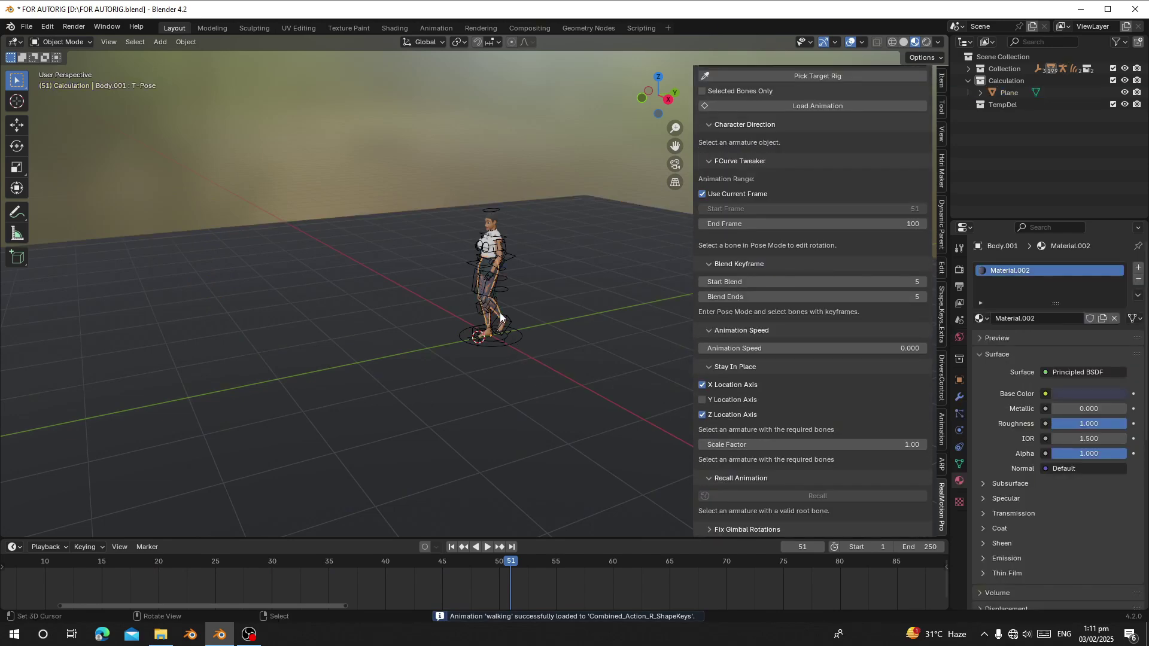
{"action": "right_click", "coordinate": [501, 312]}
{"action": "mouse_move", "coordinate": [510, 569]}
{"action": "left_mouse_down"}
{"action": "mouse_move", "coordinate": [500, 576]}
{"action": "mouse_move", "coordinate": [511, 580]}
{"action": "left_mouse_up"}
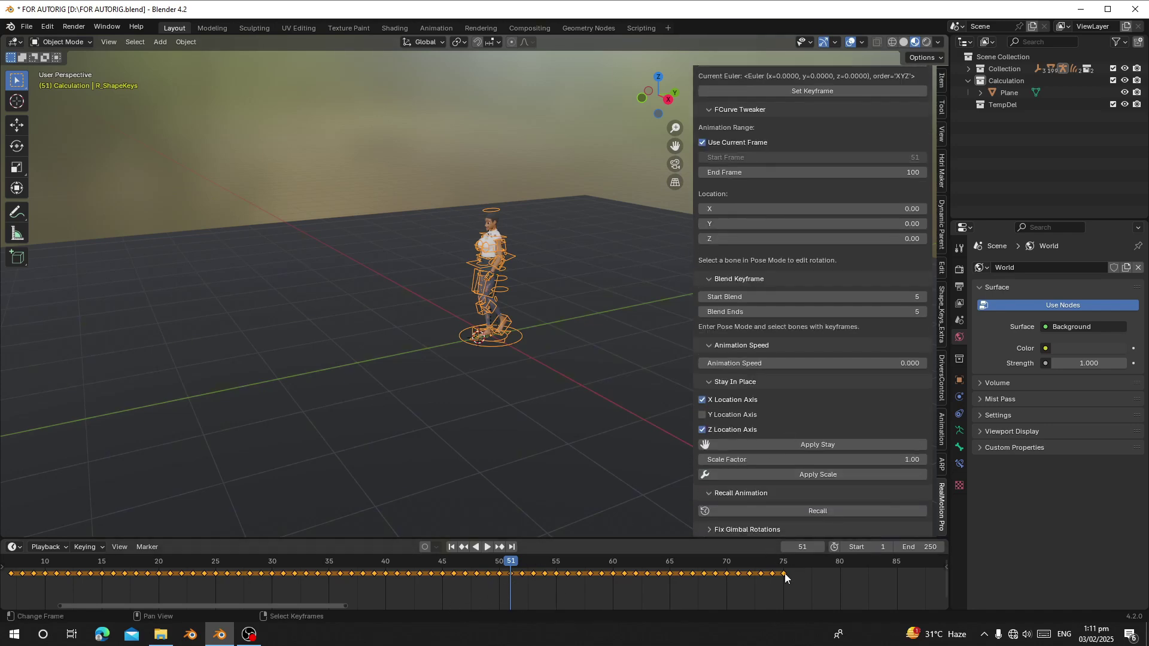
- Recall the animation at frame 51 so the third walk clip starts where the second one ends
{"action": "scroll", "coordinate": [776, 347], "scroll_direction": "down", "scroll_amount": 1}
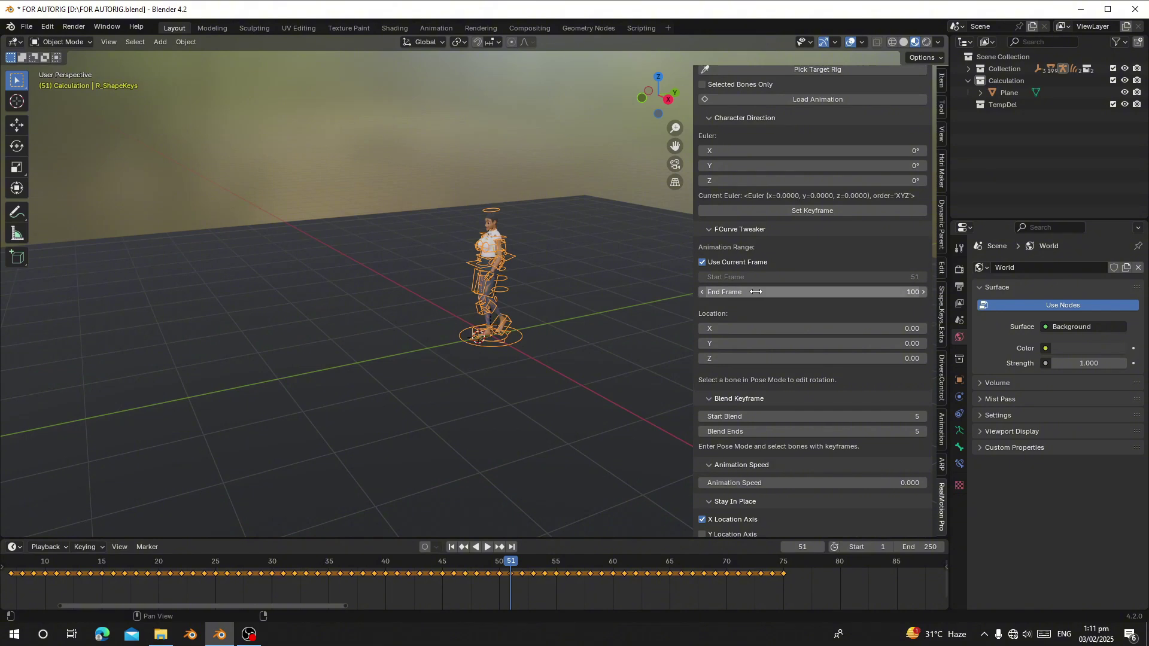
{"action": "scroll", "coordinate": [787, 440], "scroll_direction": "down", "scroll_amount": 5}
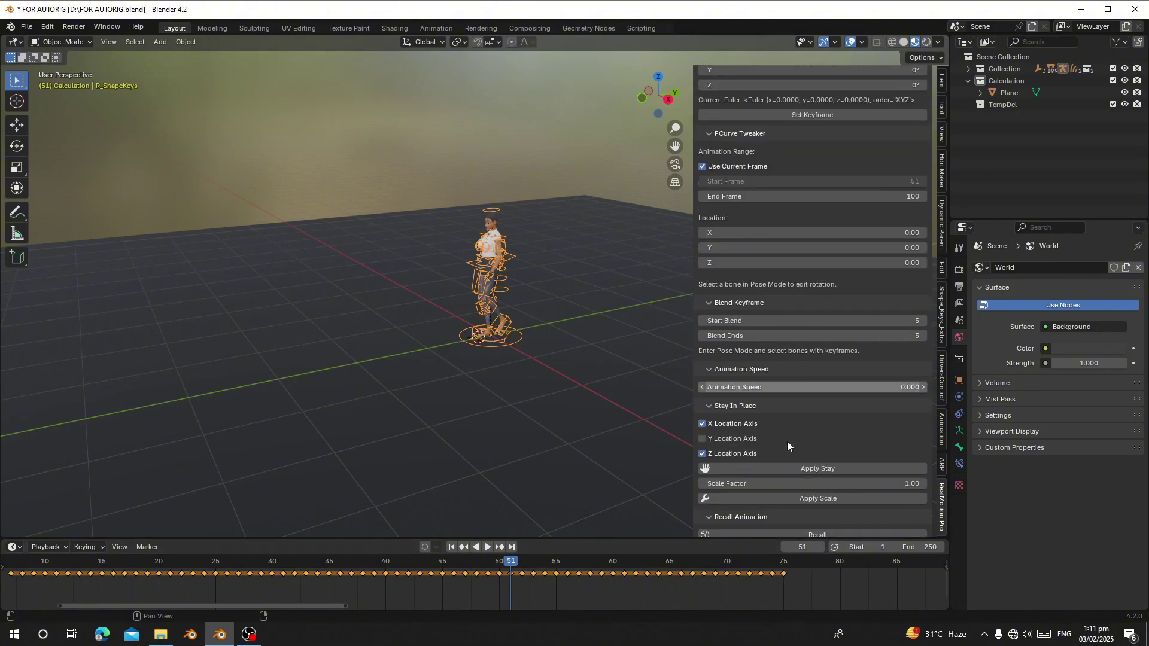
{"action": "left_click", "coordinate": [778, 511]}
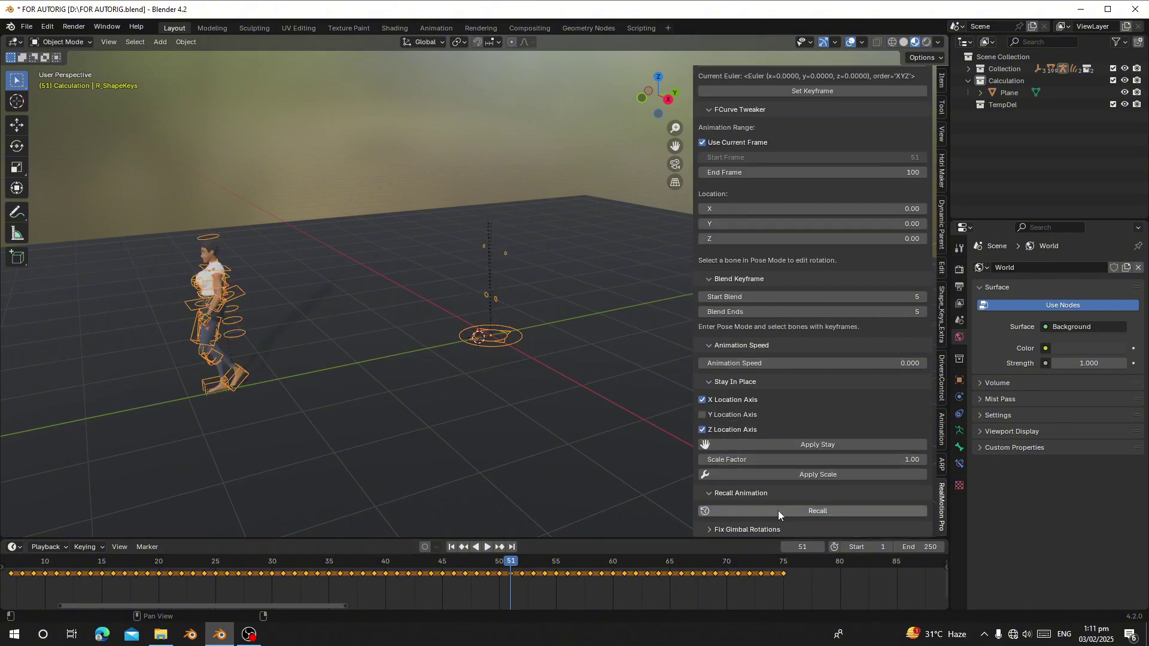
- Play the three-clip walk from frame 1 and scrub through to frame 75 to check its continuity
{"action": "left_click", "coordinate": [319, 585]}
{"action": "scroll", "coordinate": [353, 581], "scroll_direction": "down", "scroll_amount": 6}
{"action": "left_click", "coordinate": [451, 548]}
{"action": "left_click", "coordinate": [450, 548]}
{"action": "key", "text": "space"}
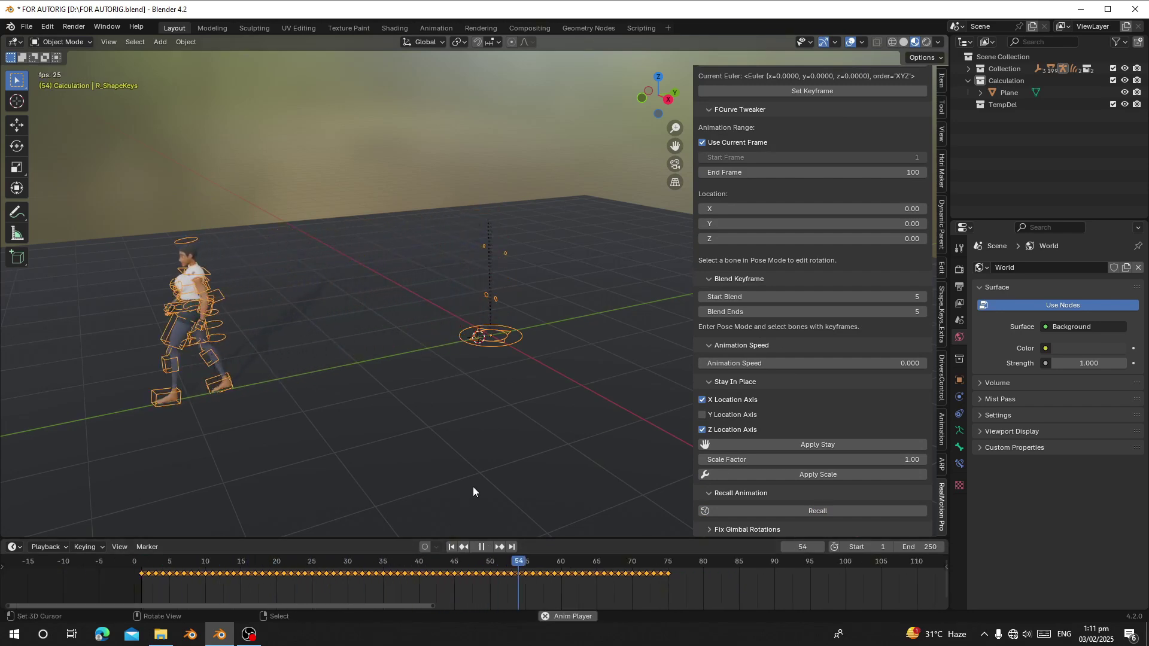
{"action": "left_click_drag", "start_coordinate": [220, 571], "coordinate": [668, 562]}
{"action": "scroll", "coordinate": [529, 444], "scroll_direction": "down", "scroll_amount": 2}
{"action": "middle_click_drag", "start_coordinate": [522, 443], "coordinate": [676, 403], "text": "shift"}
{"action": "middle_click_drag", "start_coordinate": [690, 575], "coordinate": [543, 576]}
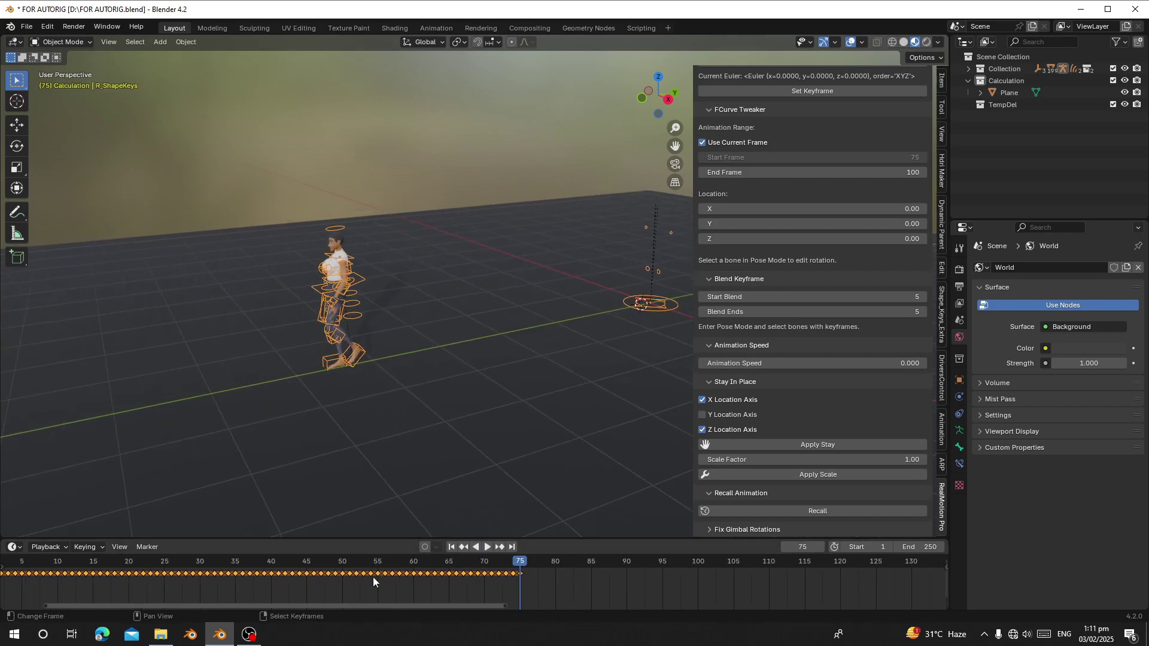
- Search the animation library for "run" and load the "running" animation onto R_ShapeKeys at frame 76
{"action": "scroll", "coordinate": [547, 567], "scroll_direction": "up", "scroll_amount": 2}
{"action": "left_click", "coordinate": [547, 576]}
{"action": "scroll", "coordinate": [872, 274], "scroll_direction": "up", "scroll_amount": 15}
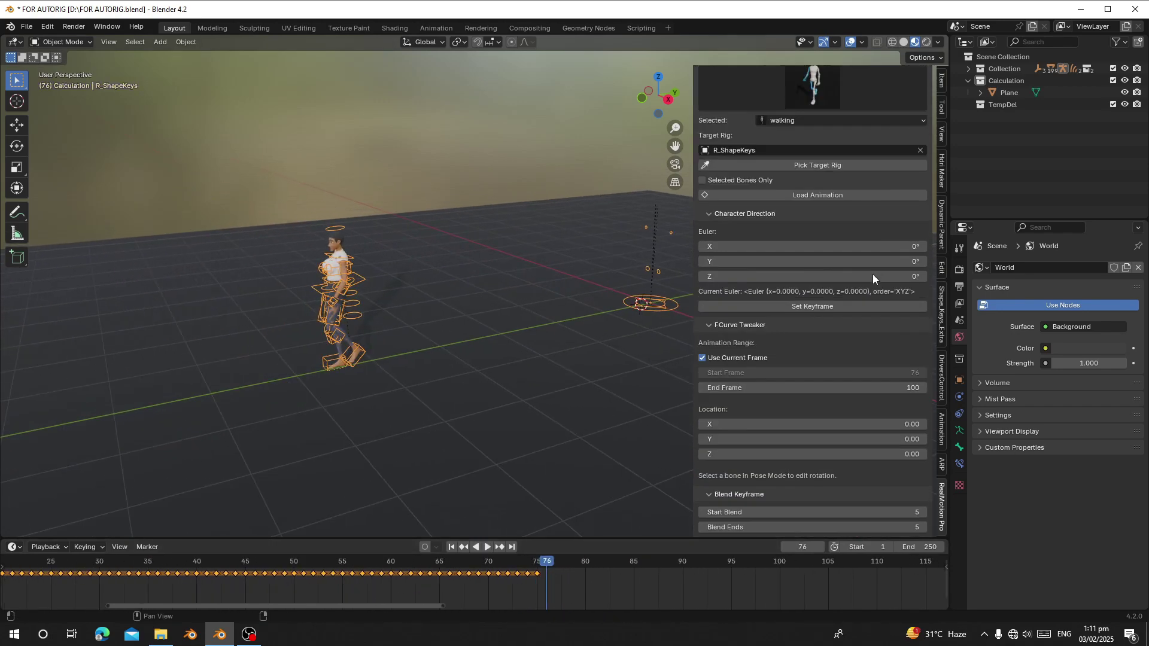
{"action": "left_click", "coordinate": [789, 193]}
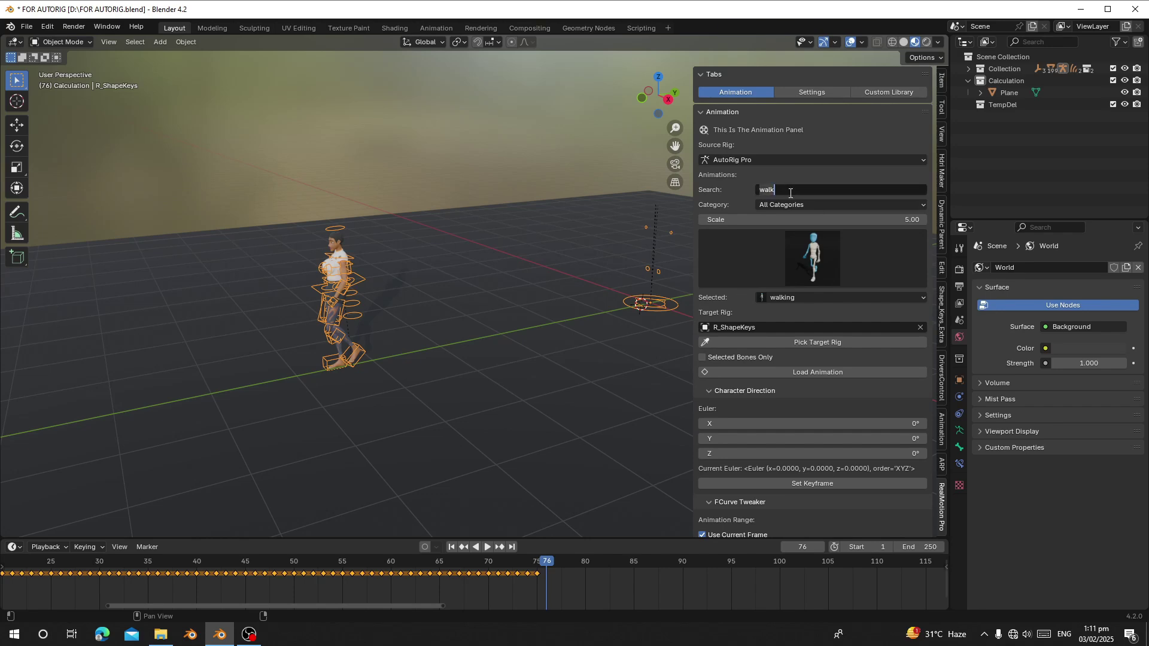
{"action": "type", "text": "run"}
{"action": "key", "text": "Return"}
{"action": "left_click", "coordinate": [807, 297]}
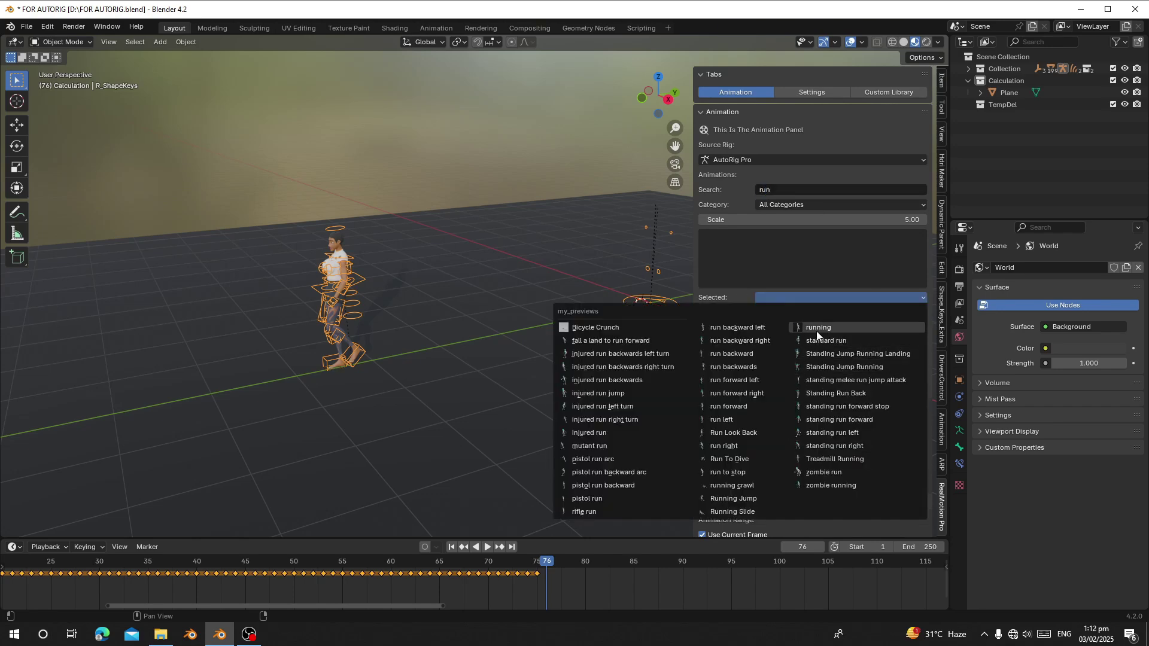
{"action": "left_click", "coordinate": [818, 330]}
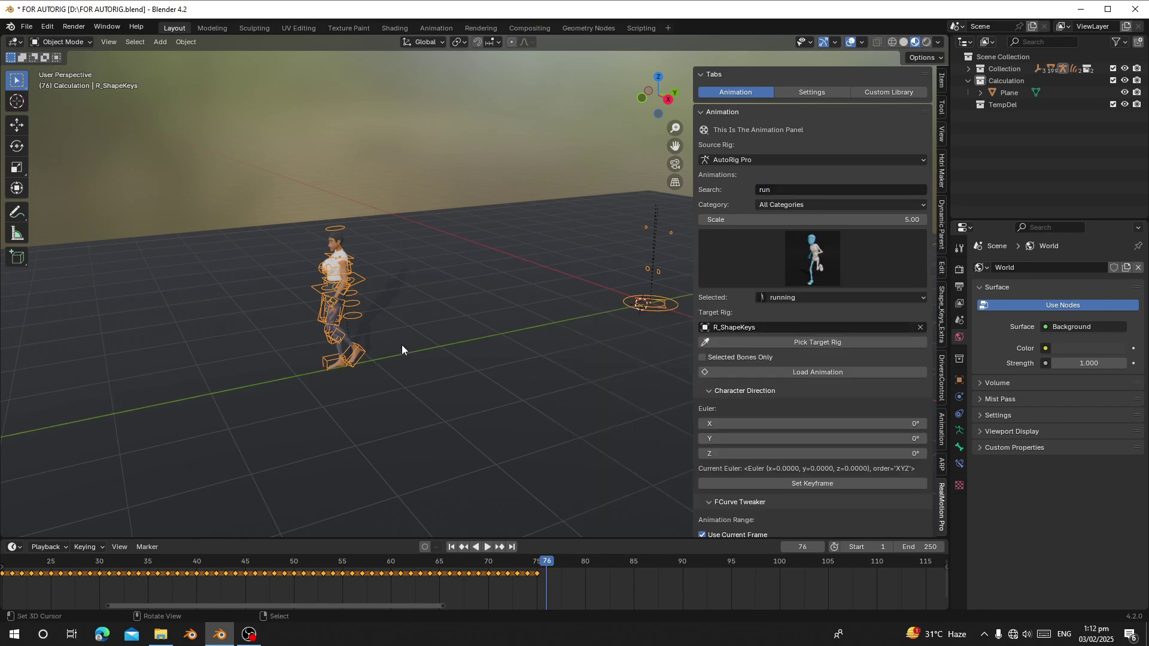
{"action": "left_click", "coordinate": [813, 372]}
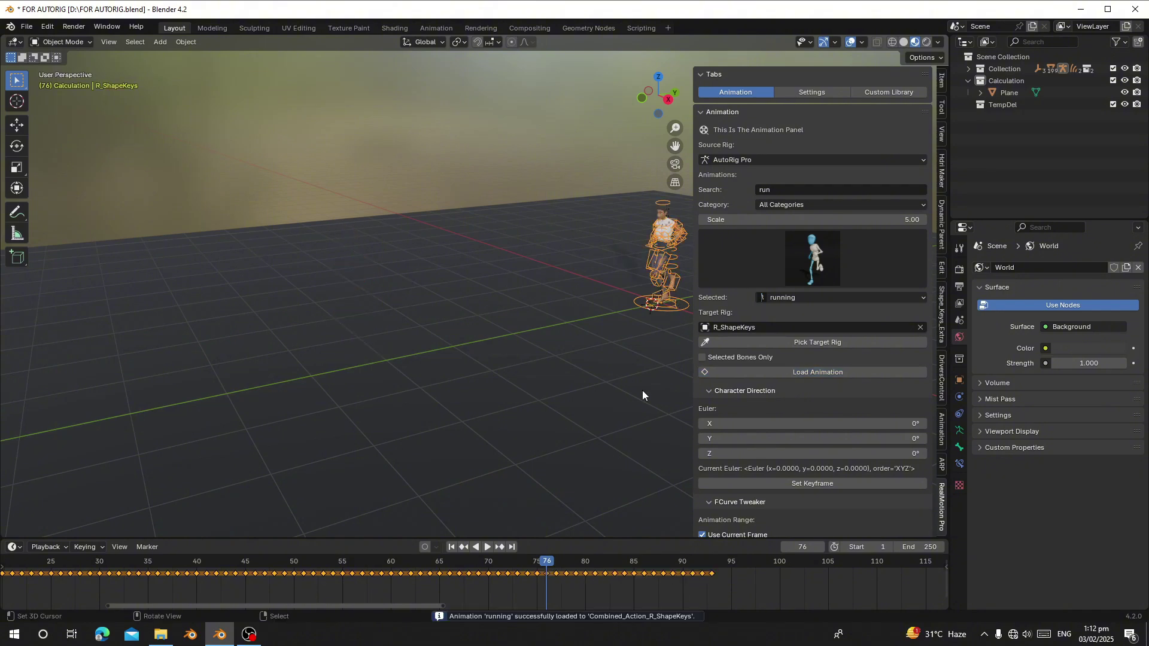
- Recall the animation at frame 76 so the run starts from the end position of the walk
{"action": "middle_click_drag", "start_coordinate": [575, 344], "coordinate": [474, 333], "text": "shift"}
{"action": "left_click", "coordinate": [541, 576]}
{"action": "left_click", "coordinate": [545, 575]}
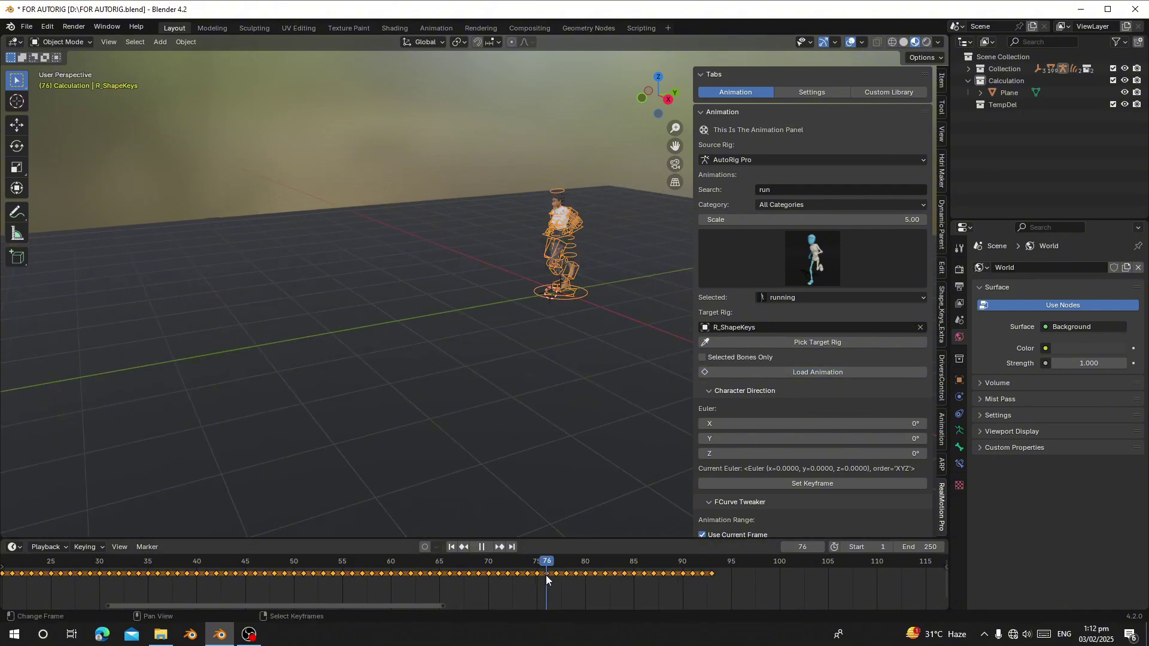
{"action": "scroll", "coordinate": [885, 483], "scroll_direction": "down", "scroll_amount": 12}
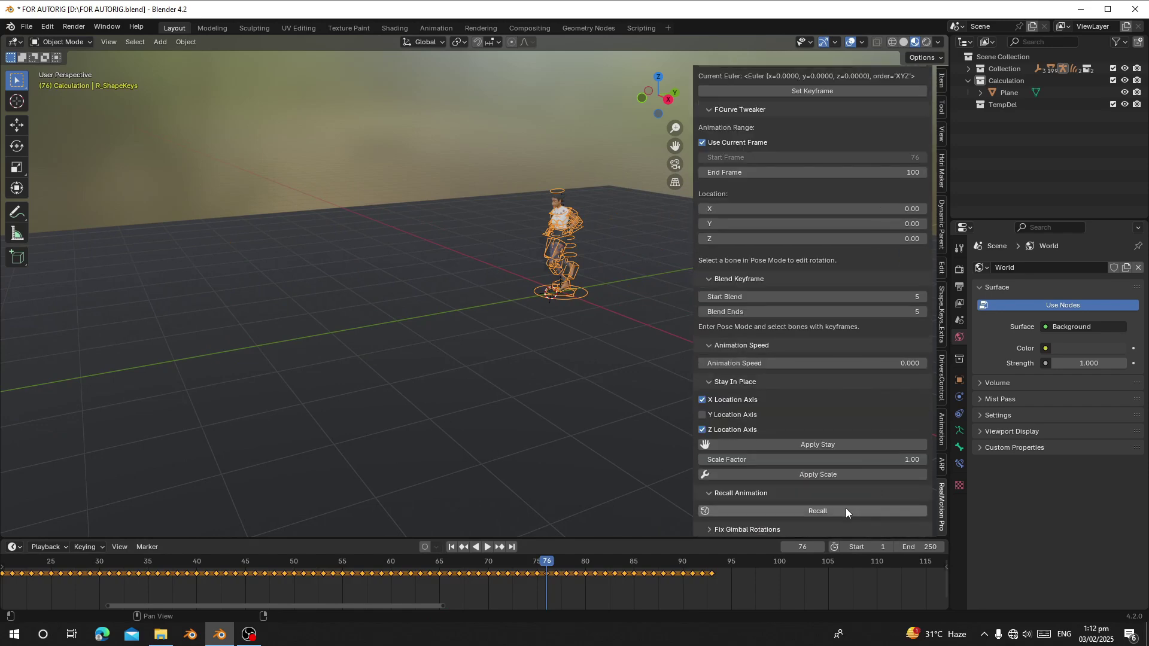
{"action": "left_click", "coordinate": [846, 511]}
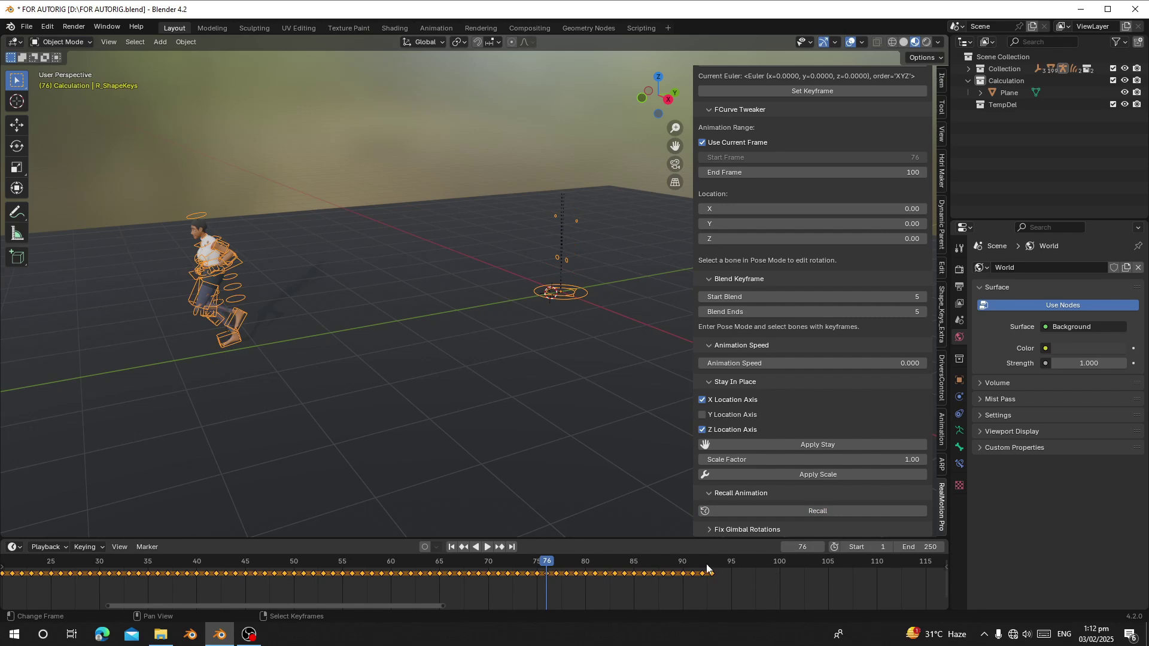
- Play the walk-to-run sequence from frame 1 and return to frame 76 to inspect the transition into the run
{"action": "scroll", "coordinate": [814, 305], "scroll_direction": "up", "scroll_amount": 3}
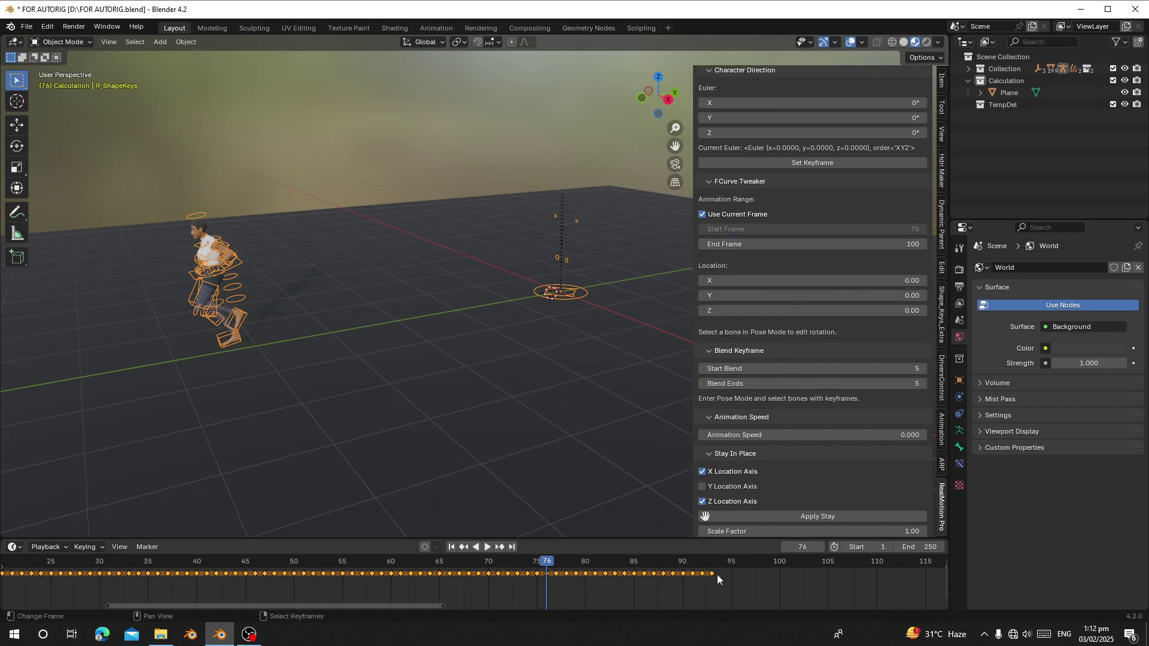
{"action": "left_click_drag", "start_coordinate": [518, 601], "coordinate": [187, 575]}
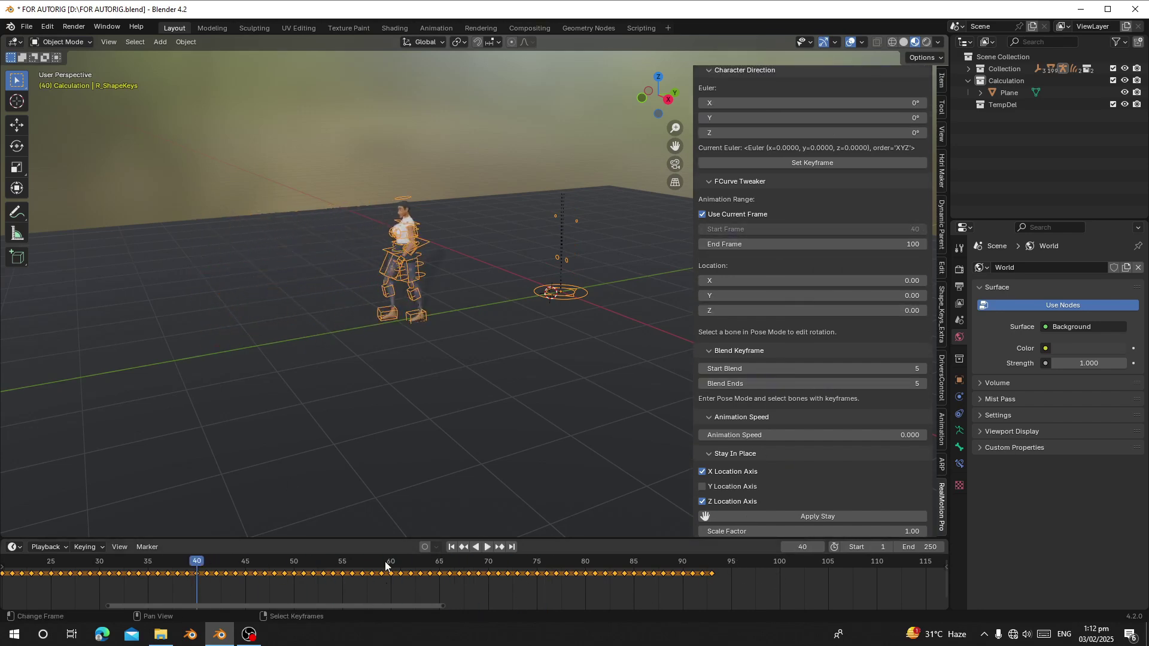
{"action": "left_click", "coordinate": [452, 547]}
{"action": "key", "text": "space"}
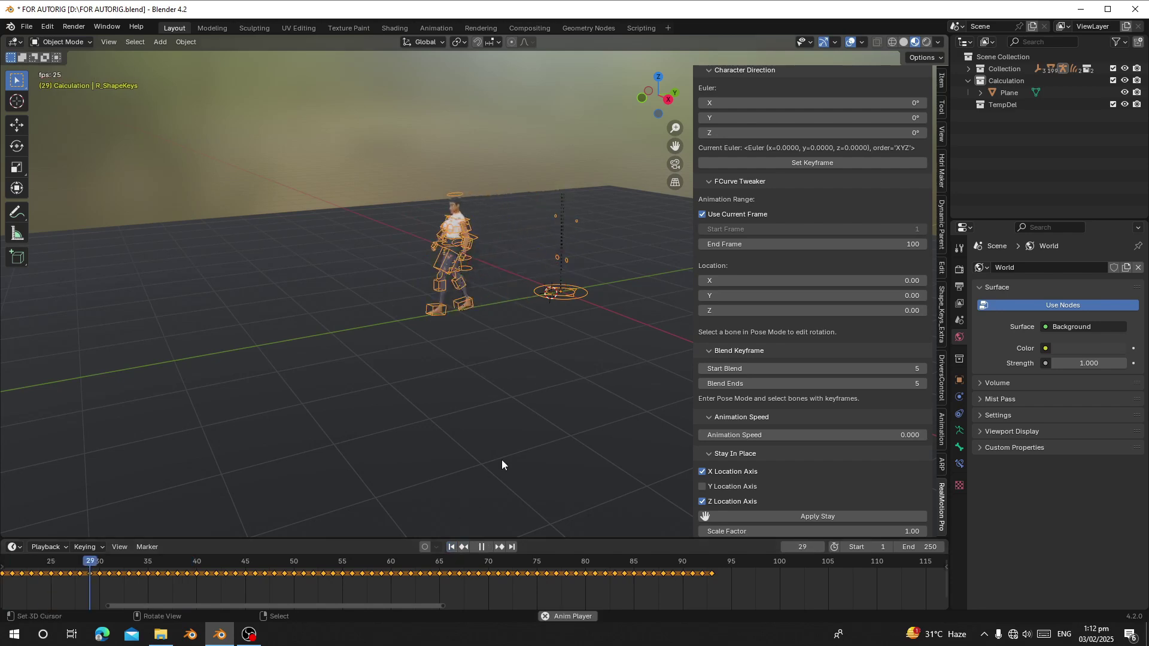
{"action": "scroll", "coordinate": [502, 460], "scroll_direction": "down", "scroll_amount": 1}
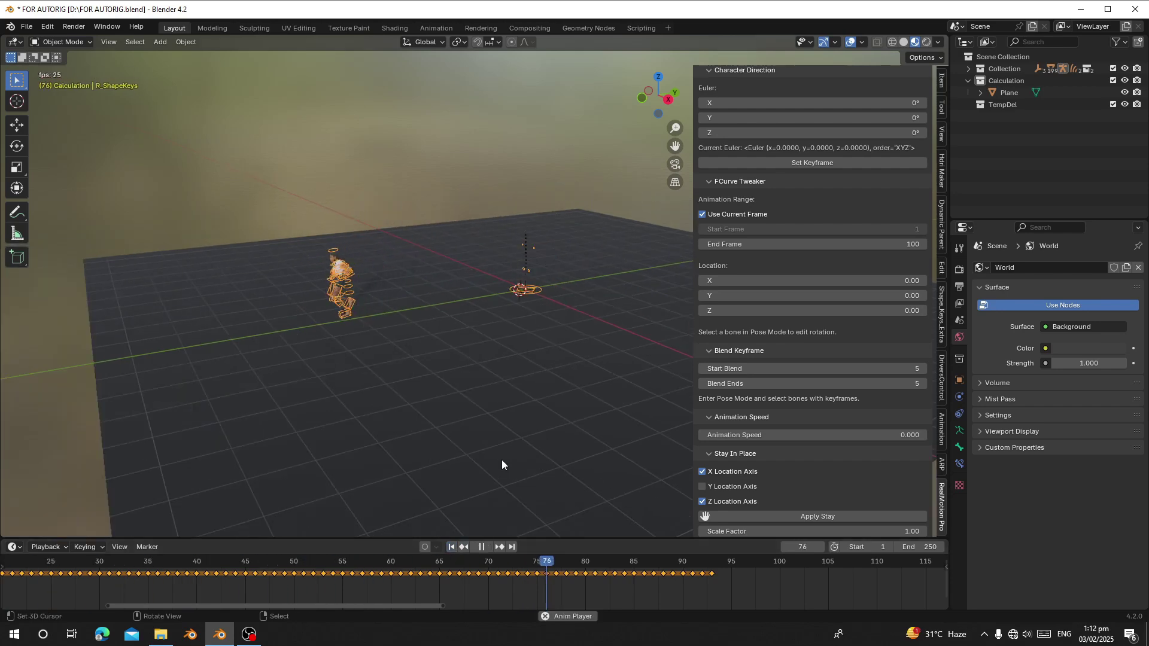
{"action": "key", "text": "space"}
{"action": "left_click_drag", "start_coordinate": [586, 585], "coordinate": [548, 577]}
{"action": "key", "text": "space"}
{"action": "scroll", "coordinate": [455, 479], "scroll_direction": "up", "scroll_amount": 1}
{"action": "middle_click_drag", "start_coordinate": [575, 426], "coordinate": [601, 417], "text": "shift"}
{"action": "scroll", "coordinate": [601, 416], "scroll_direction": "up", "scroll_amount": 5}
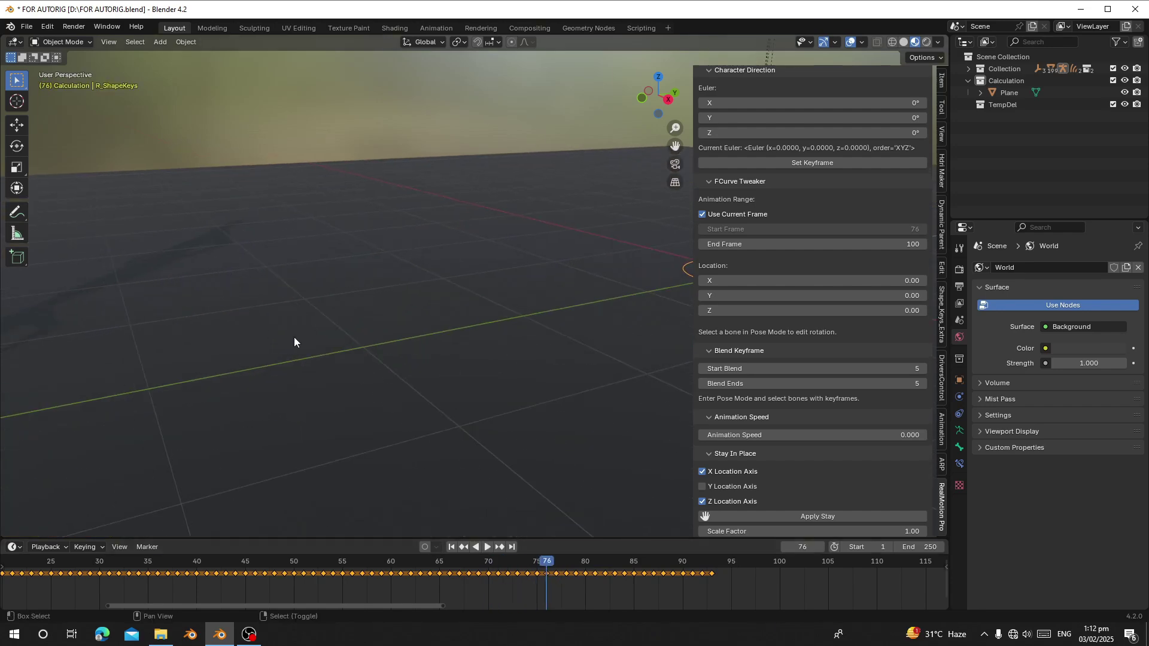
- Scrub between frames 74 and 76 to compare the feet's height above the ground at the walk-to-run transition
{"action": "middle_click_drag", "start_coordinate": [294, 336], "coordinate": [486, 395], "text": "shift"}
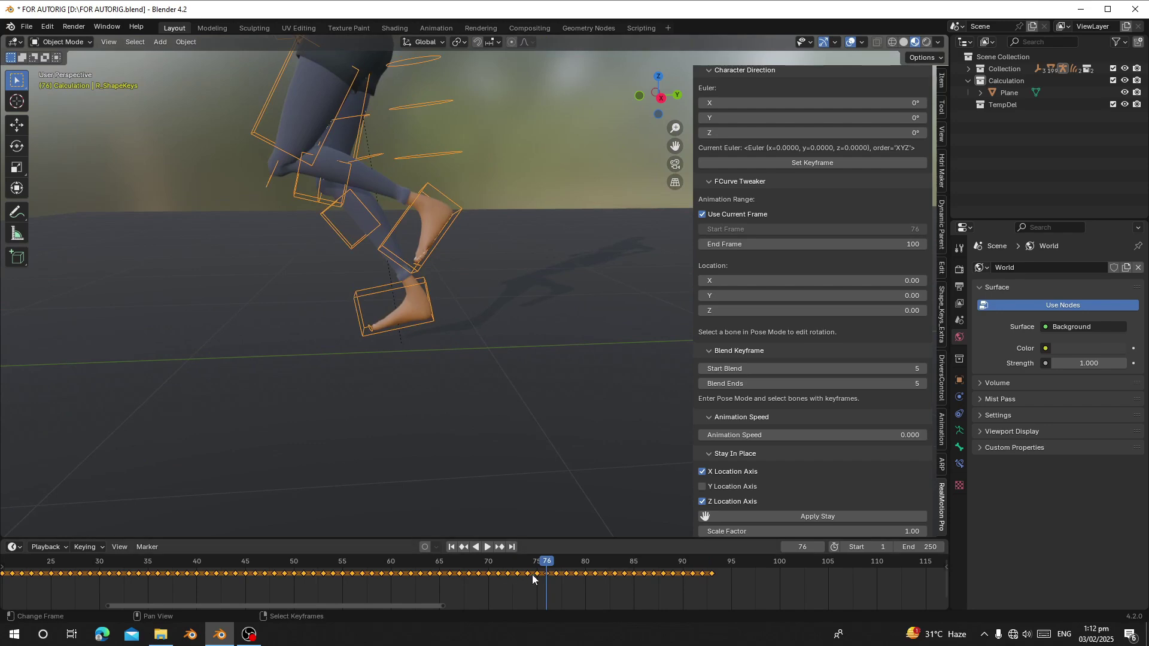
{"action": "key", "text": "space"}
{"action": "left_click_drag", "start_coordinate": [549, 581], "coordinate": [526, 581]}
{"action": "middle_click_drag", "start_coordinate": [464, 413], "coordinate": [465, 411]}
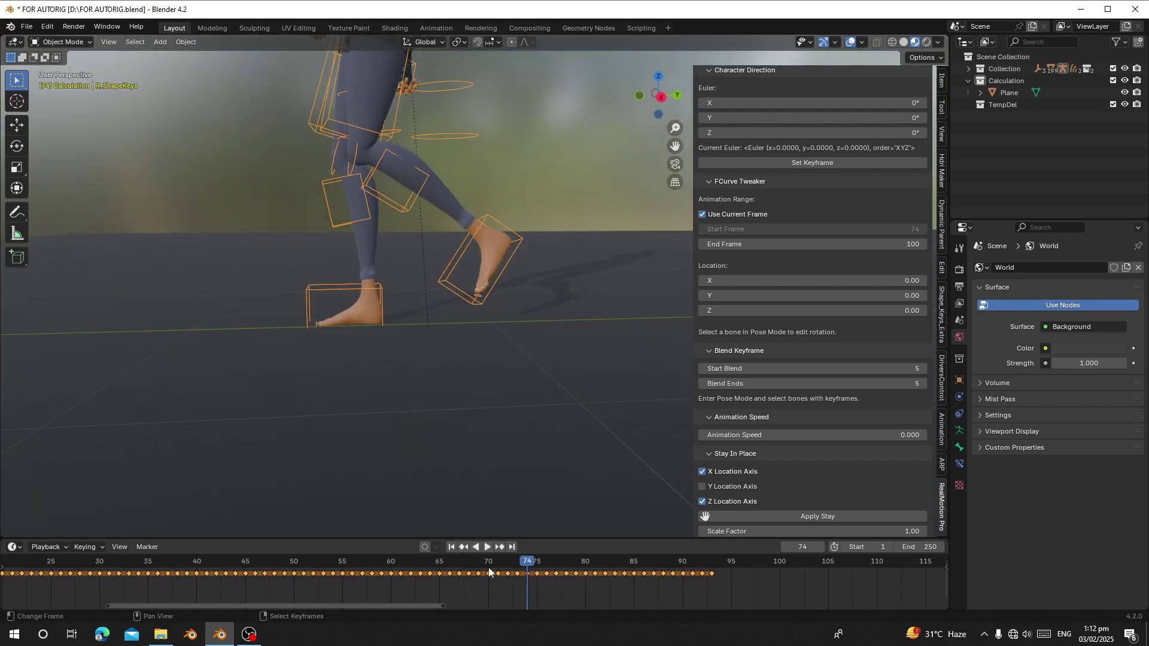
{"action": "key", "text": "space"}
{"action": "left_click_drag", "start_coordinate": [545, 578], "coordinate": [545, 582]}
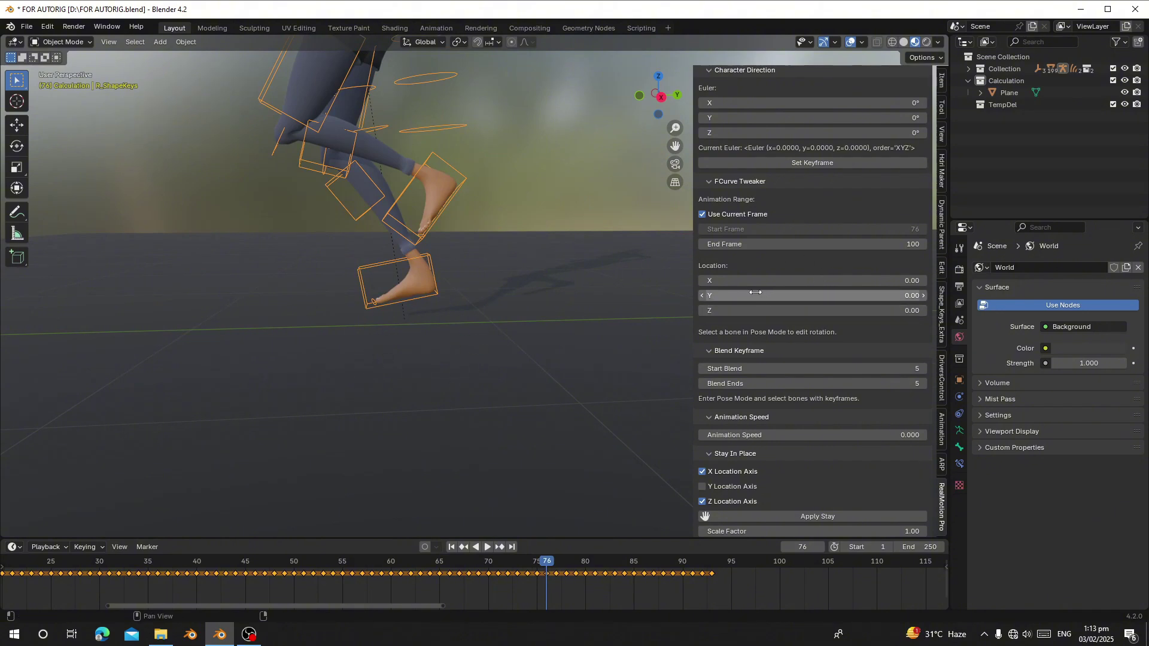
- Lower the running clip onto the ground by setting the FCurve Tweaker's Location Y to -0.08 at frame 76
{"action": "scroll", "coordinate": [799, 385], "scroll_direction": "down", "scroll_amount": 3}
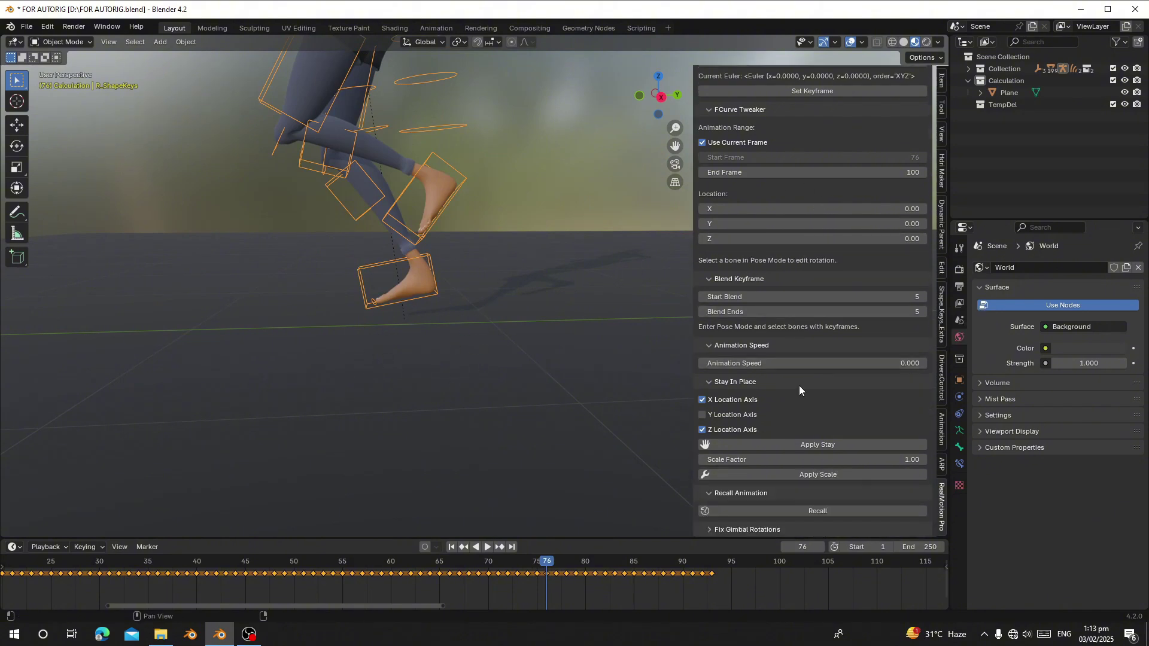
{"action": "scroll", "coordinate": [798, 411], "scroll_direction": "up", "scroll_amount": 4}
{"action": "scroll", "coordinate": [798, 410], "scroll_direction": "up", "scroll_amount": 2}
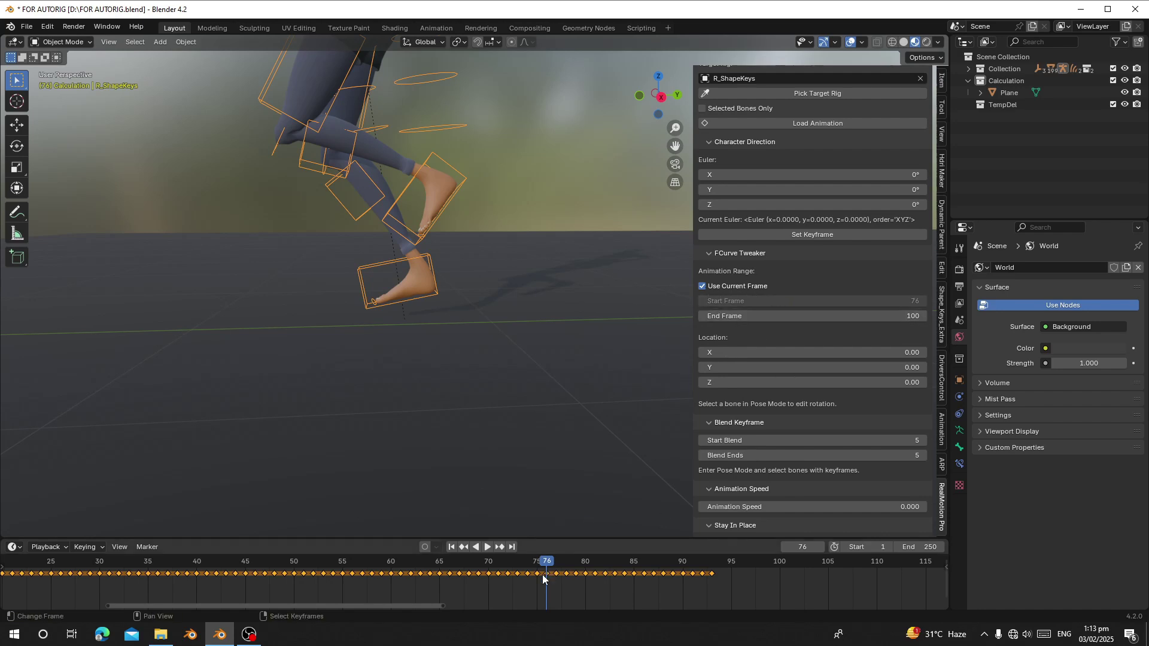
{"action": "key", "text": "space"}
{"action": "key", "text": "Escape"}
{"action": "mouse_move", "coordinate": [723, 352]}
{"action": "left_mouse_down"}
{"action": "mouse_move", "coordinate": [739, 352]}
{"action": "mouse_move", "coordinate": [722, 352]}
{"action": "mouse_move", "coordinate": [731, 368]}
{"action": "left_mouse_up"}
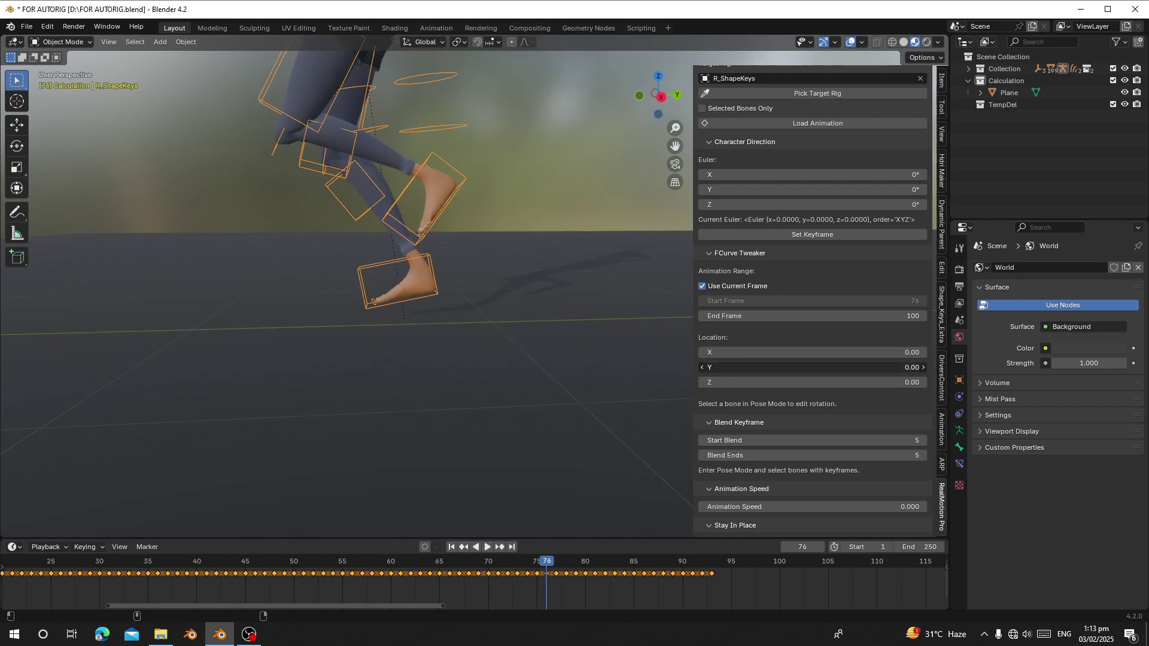
{"action": "left_click_drag", "start_coordinate": [812, 367], "coordinate": [779, 367]}
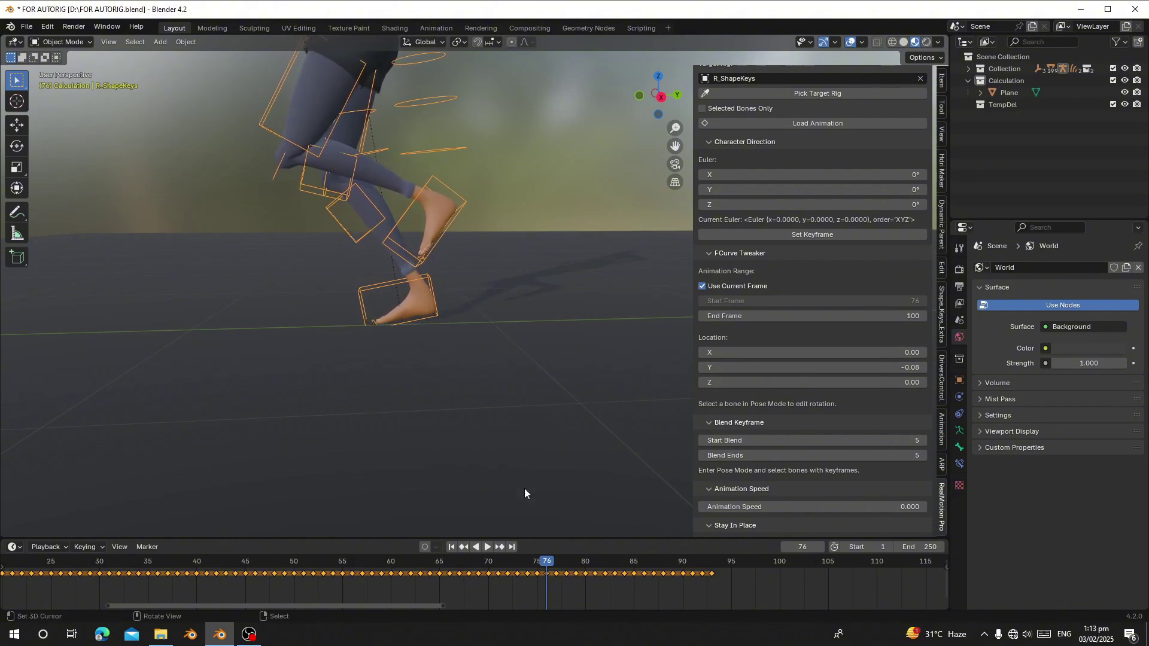
- Scrub and play the adjusted walk-to-run sequence to check the foot contact through the end of the run
{"action": "left_click_drag", "start_coordinate": [548, 562], "coordinate": [599, 561]}
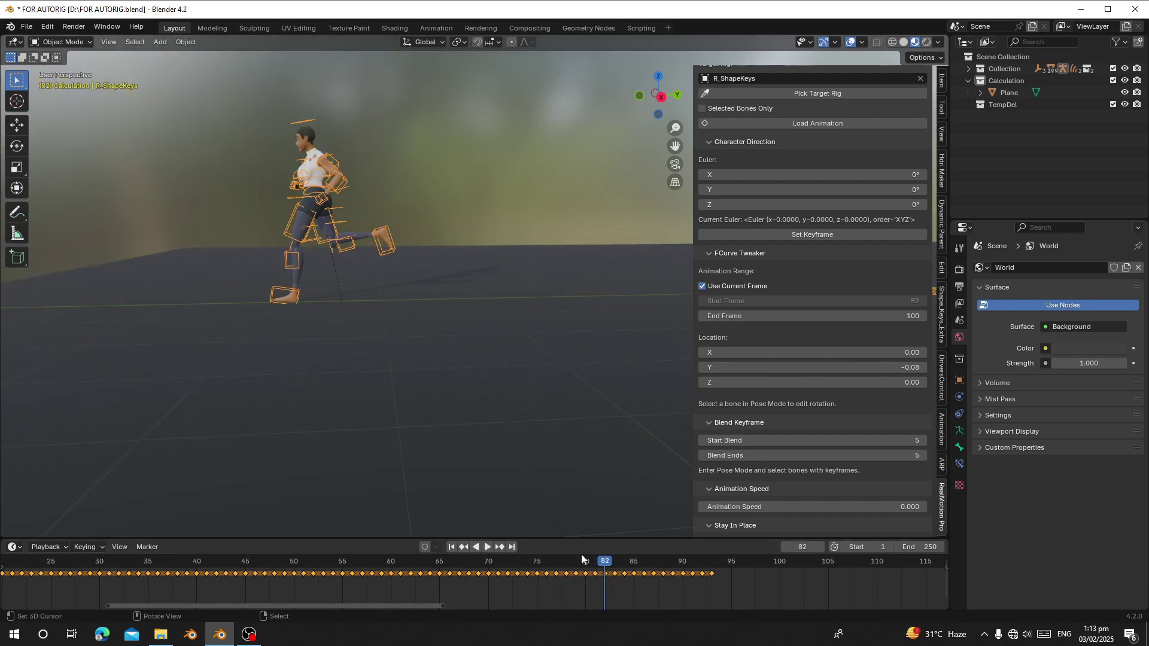
{"action": "key", "text": "space"}
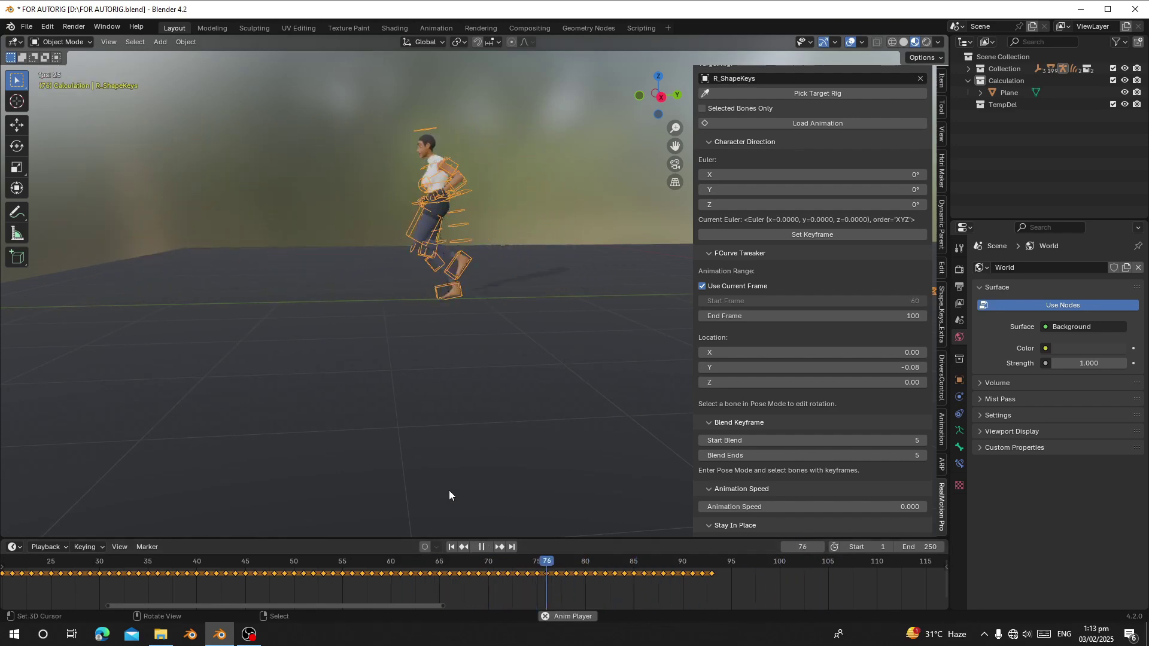
{"action": "key", "text": "space"}
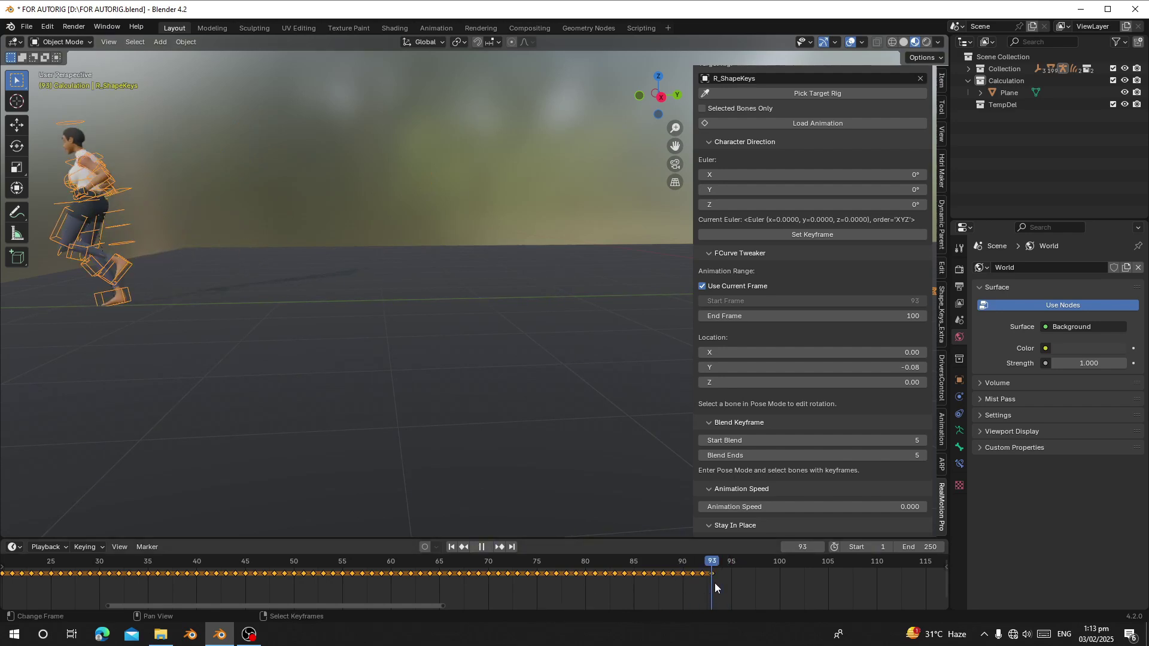
- Search the animation library for "stop" and load the "run to stop" animation onto R_ShapeKeys at frame 94
{"action": "left_click", "coordinate": [720, 583]}
{"action": "scroll", "coordinate": [778, 197], "scroll_direction": "up", "scroll_amount": 10}
{"action": "left_click", "coordinate": [778, 190]}
{"action": "type", "text": "s"}
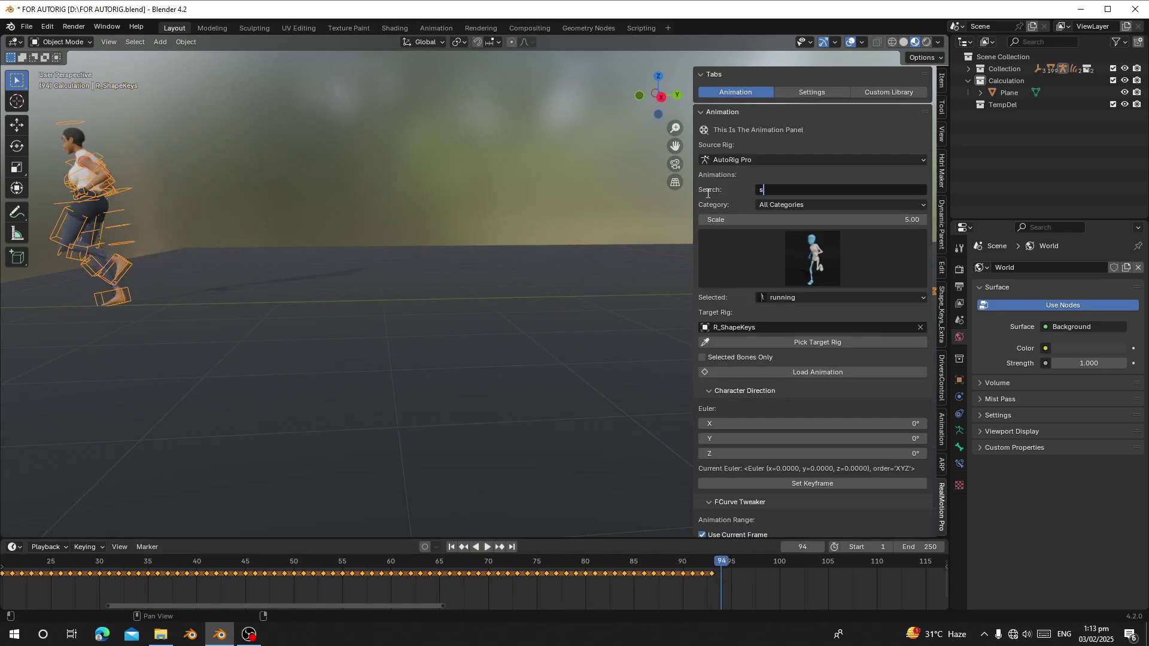
{"action": "type", "text": "top"}
{"action": "key", "text": "Return"}
{"action": "left_click", "coordinate": [811, 297]}
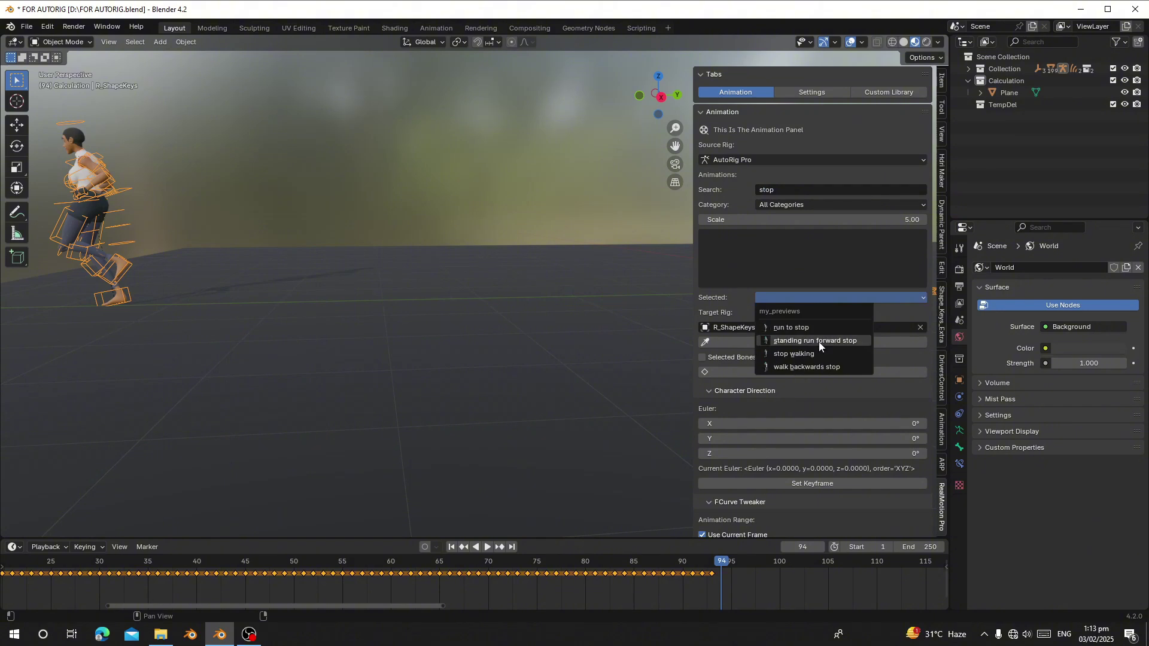
{"action": "left_click", "coordinate": [785, 328]}
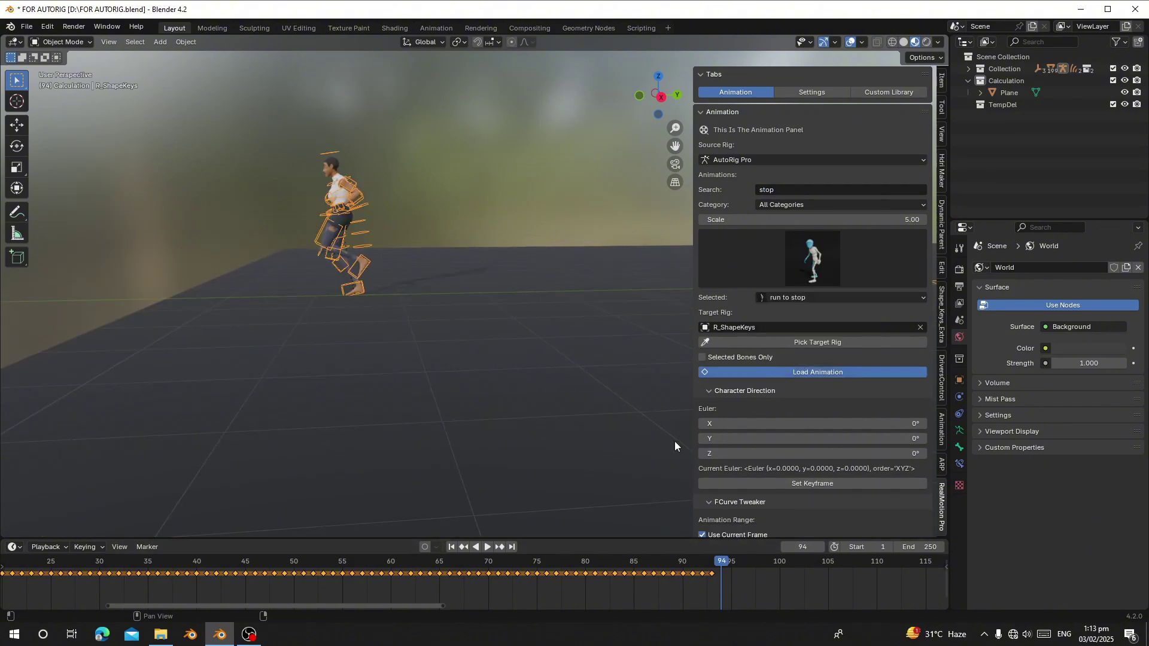
{"action": "scroll", "coordinate": [354, 343], "scroll_direction": "down", "scroll_amount": 5}
{"action": "scroll", "coordinate": [457, 271], "scroll_direction": "up", "scroll_amount": 4}
{"action": "right_click", "coordinate": [449, 246]}
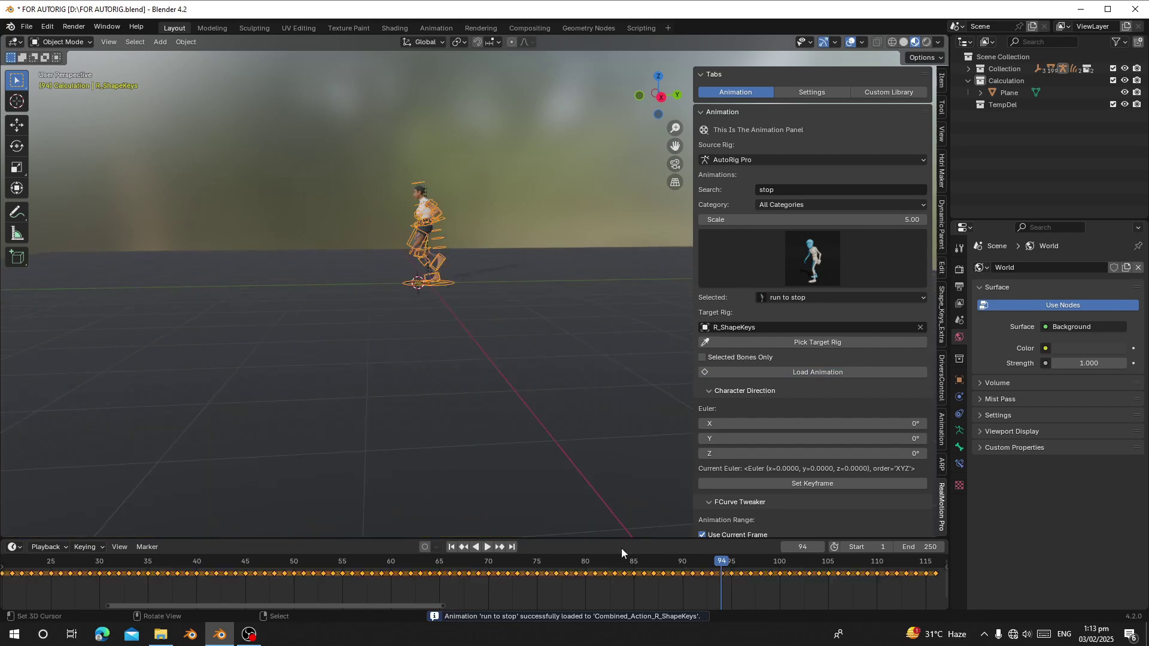
- Set the FCurve Tweaker's End Frame to 180 so its range covers the newly loaded stop clip
{"action": "scroll", "coordinate": [587, 584], "scroll_direction": "right", "scroll_amount": 8, "text": "ctrl"}
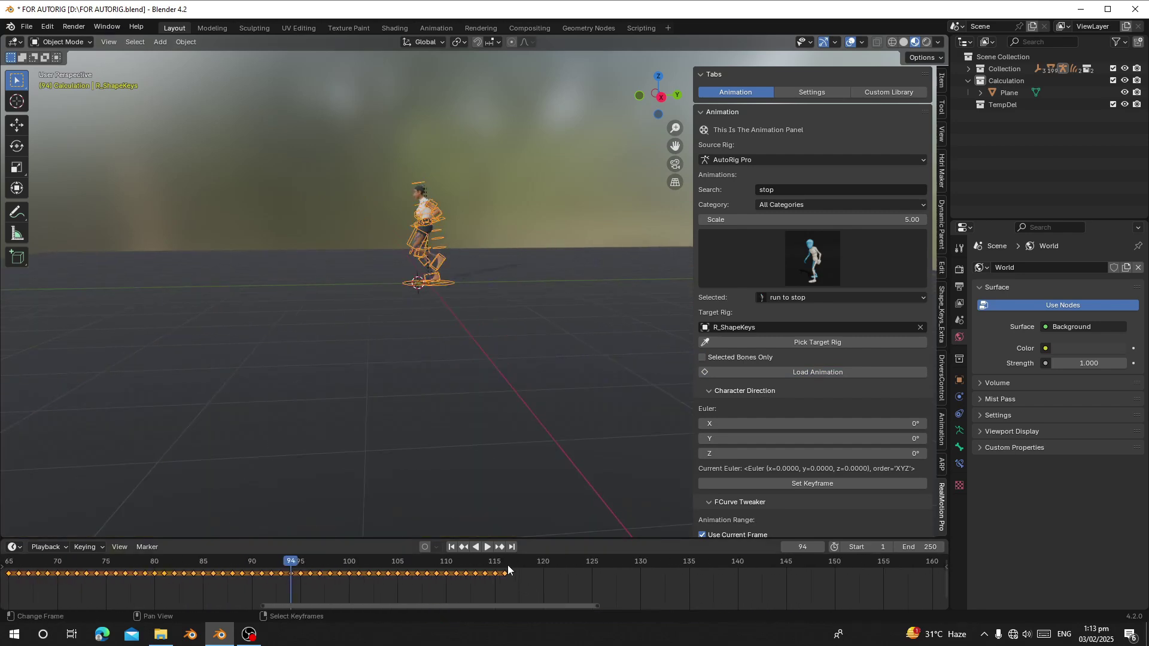
{"action": "scroll", "coordinate": [835, 407], "scroll_direction": "down", "scroll_amount": 8}
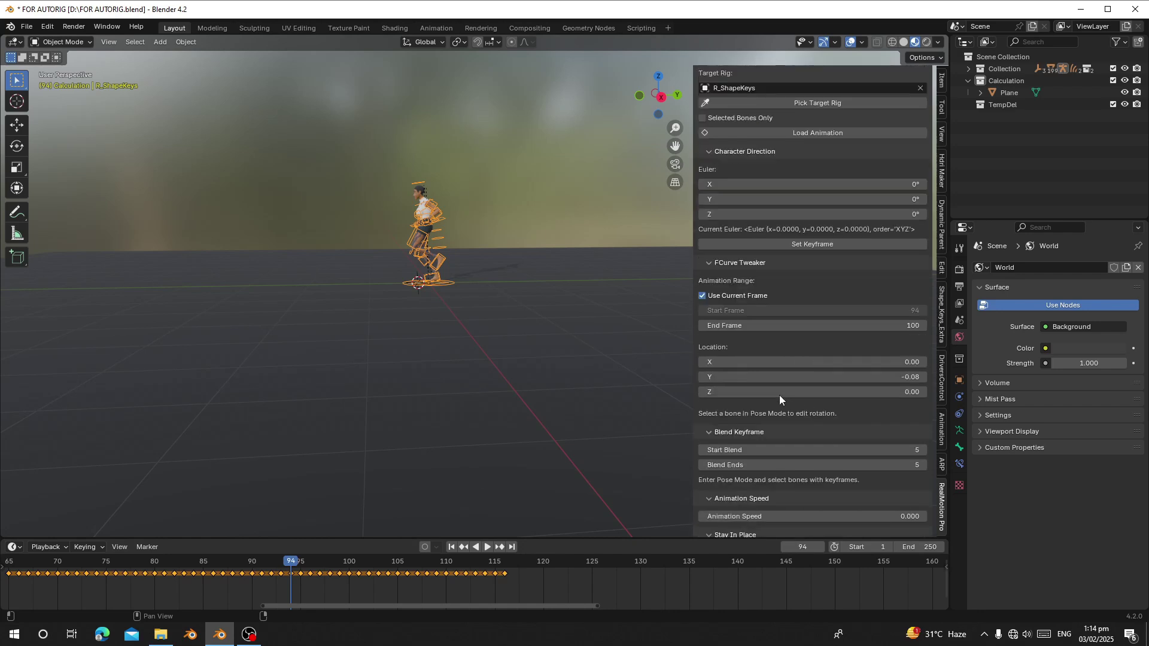
{"action": "left_click_drag", "start_coordinate": [747, 326], "coordinate": [778, 327]}
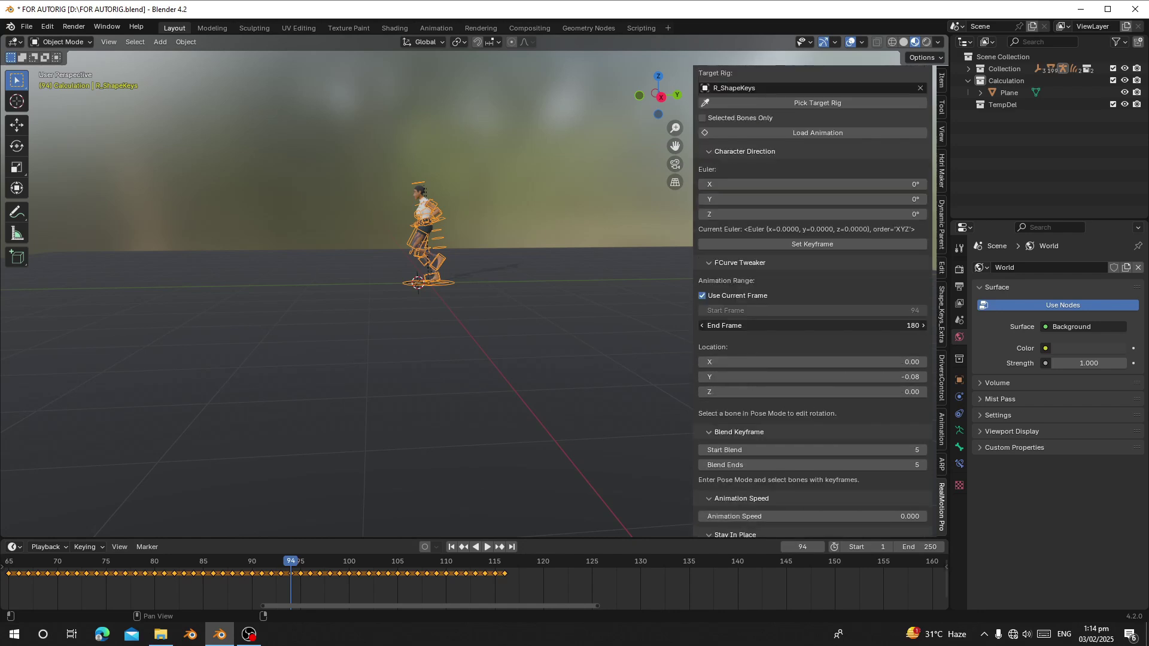
{"action": "scroll", "coordinate": [515, 572], "scroll_direction": "down", "scroll_amount": 2}
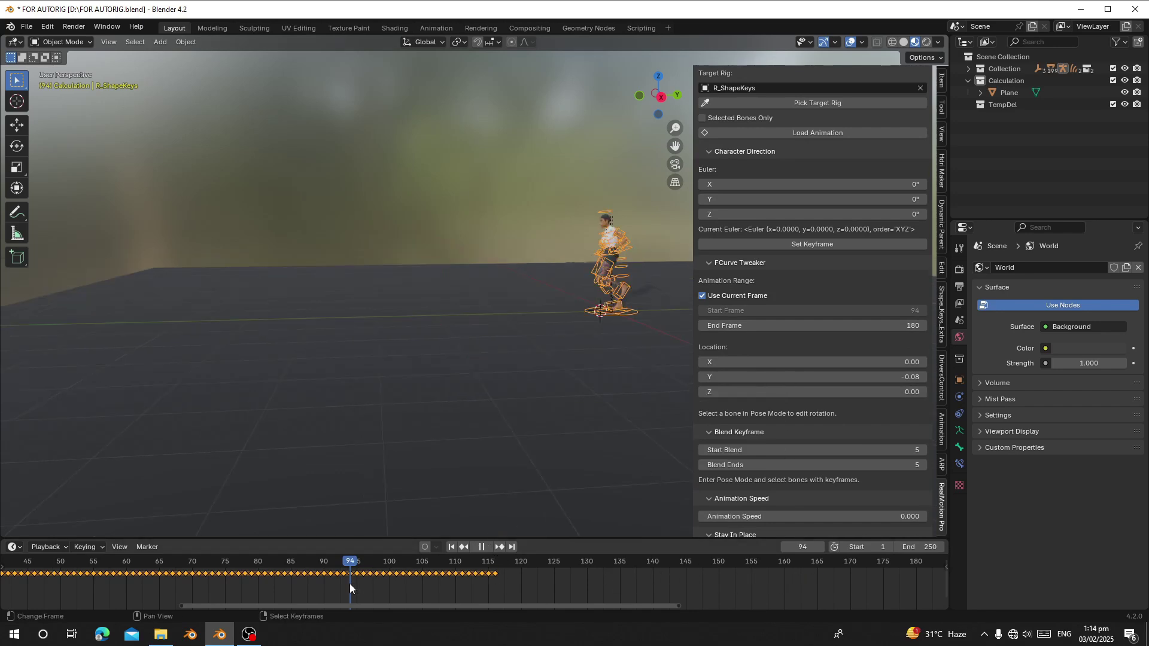
- Recall the animation at frame 94 so the stop clip starts from the end position of the run
{"action": "left_click_drag", "start_coordinate": [349, 583], "coordinate": [350, 584]}
{"action": "key", "text": "space"}
{"action": "scroll", "coordinate": [856, 404], "scroll_direction": "down", "scroll_amount": 5}
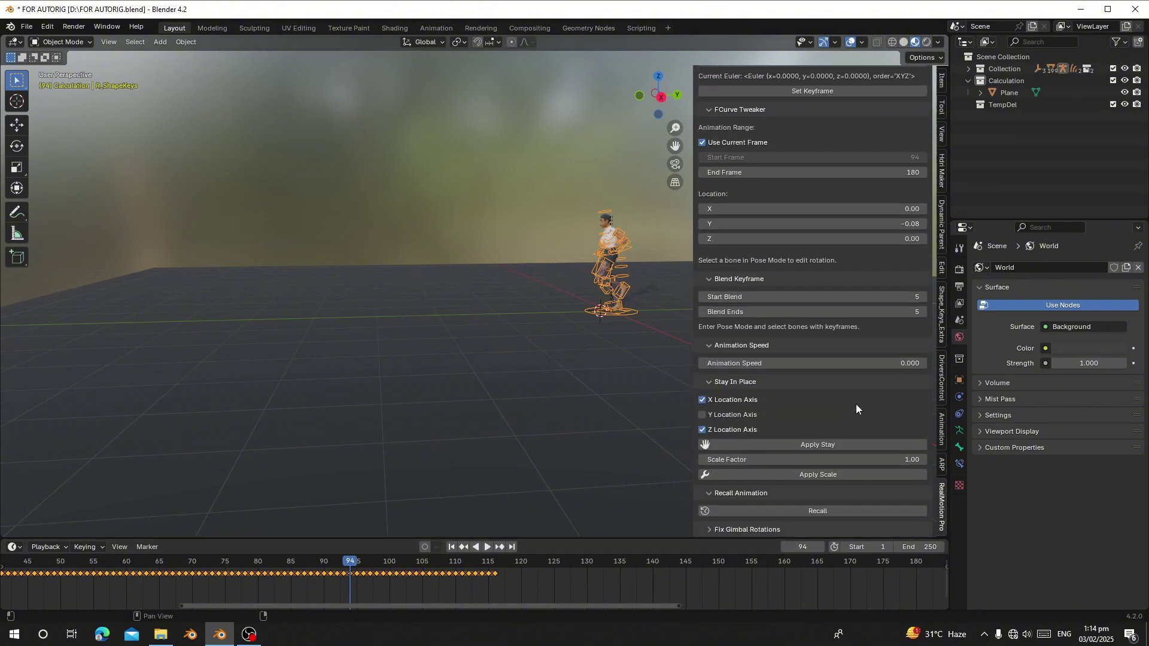
{"action": "left_click", "coordinate": [815, 508]}
- Play the combined walk, run and stop sequence from frame 1 to check its continuity
{"action": "key", "text": "space"}
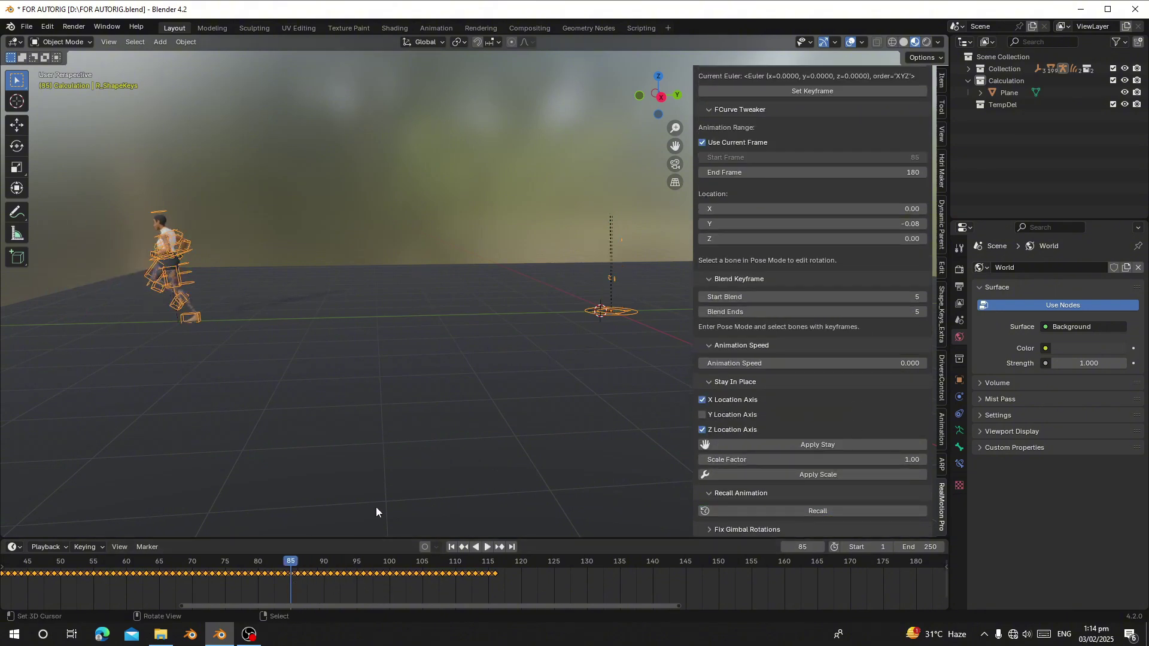
{"action": "left_click", "coordinate": [192, 586]}
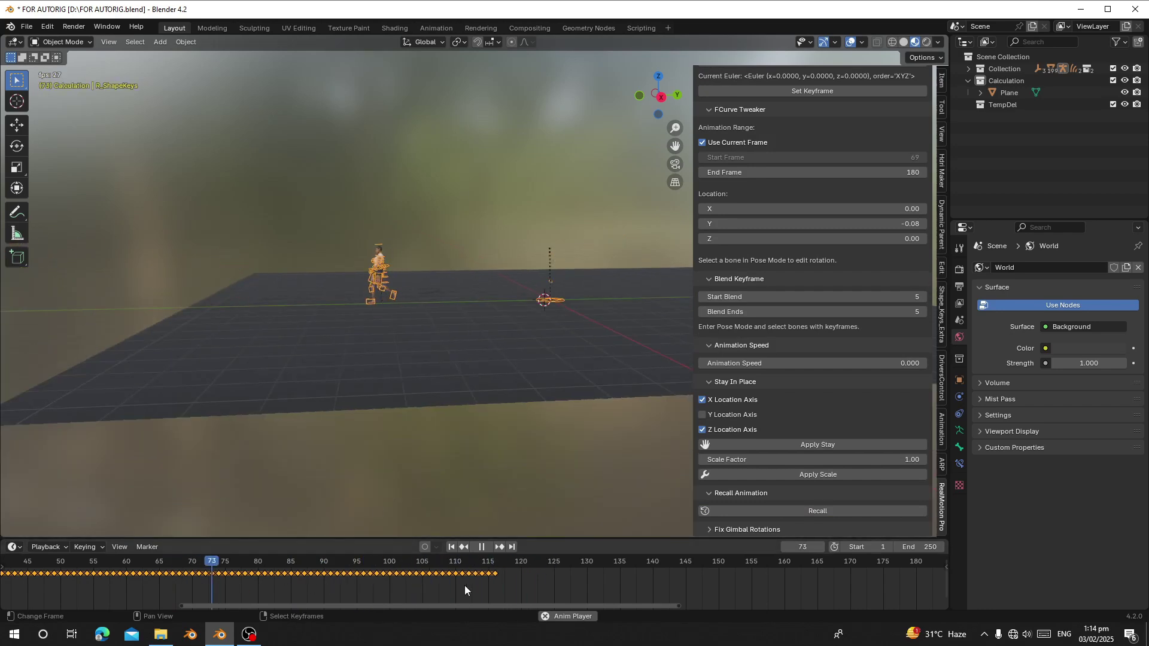
{"action": "key", "text": "space"}
{"action": "left_click", "coordinate": [452, 547]}
{"action": "key", "text": "space"}
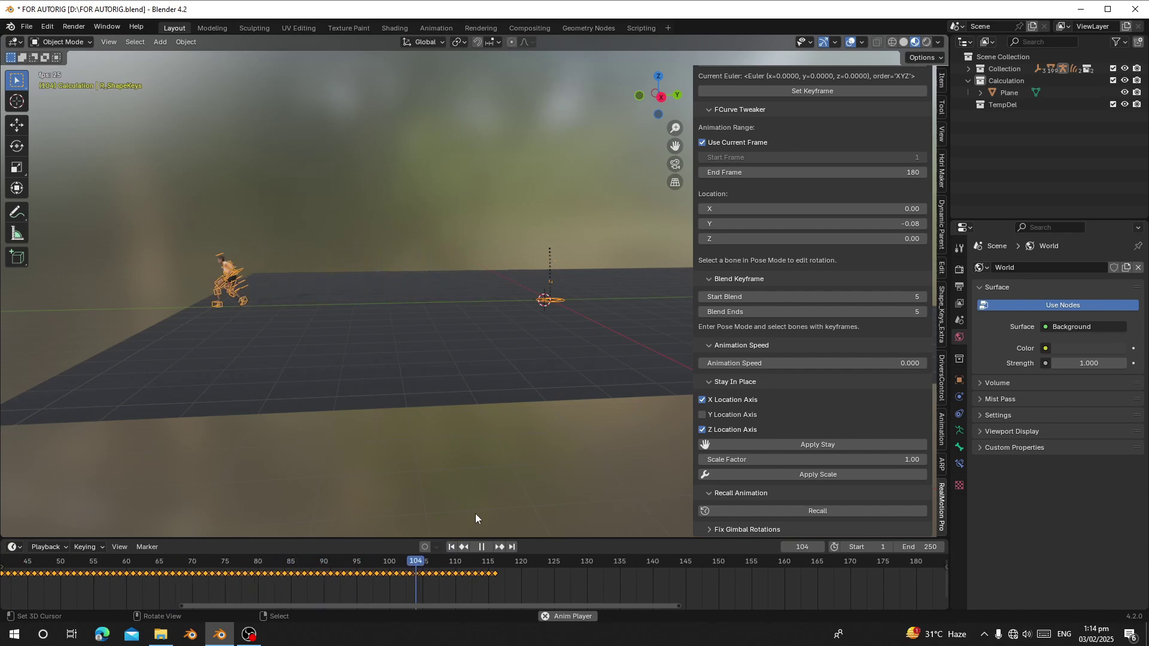
{"action": "key", "text": "Escape"}
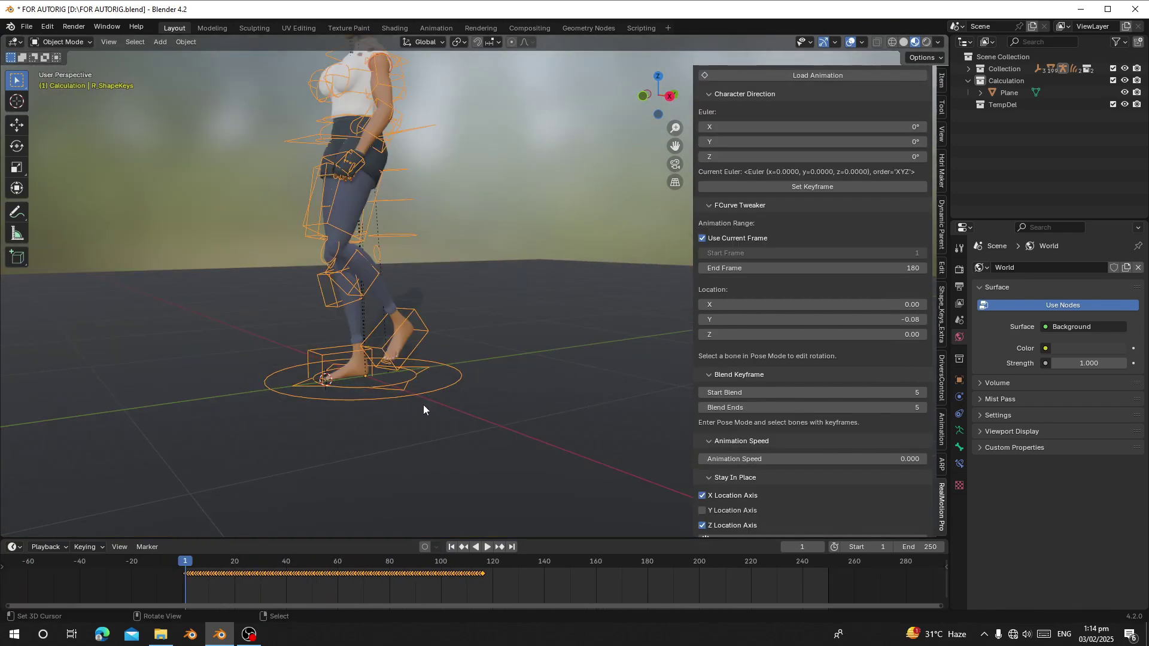
- Place the 3D cursor at the planted foot's toe tip at frame 1 as a position reference
{"action": "middle_click_drag", "start_coordinate": [424, 409], "coordinate": [260, 376]}
{"action": "middle_click_drag", "start_coordinate": [434, 411], "coordinate": [483, 404]}
{"action": "middle_click_drag", "start_coordinate": [484, 404], "coordinate": [453, 381], "text": "shift"}
{"action": "scroll", "coordinate": [539, 409], "scroll_direction": "up", "scroll_amount": 3}
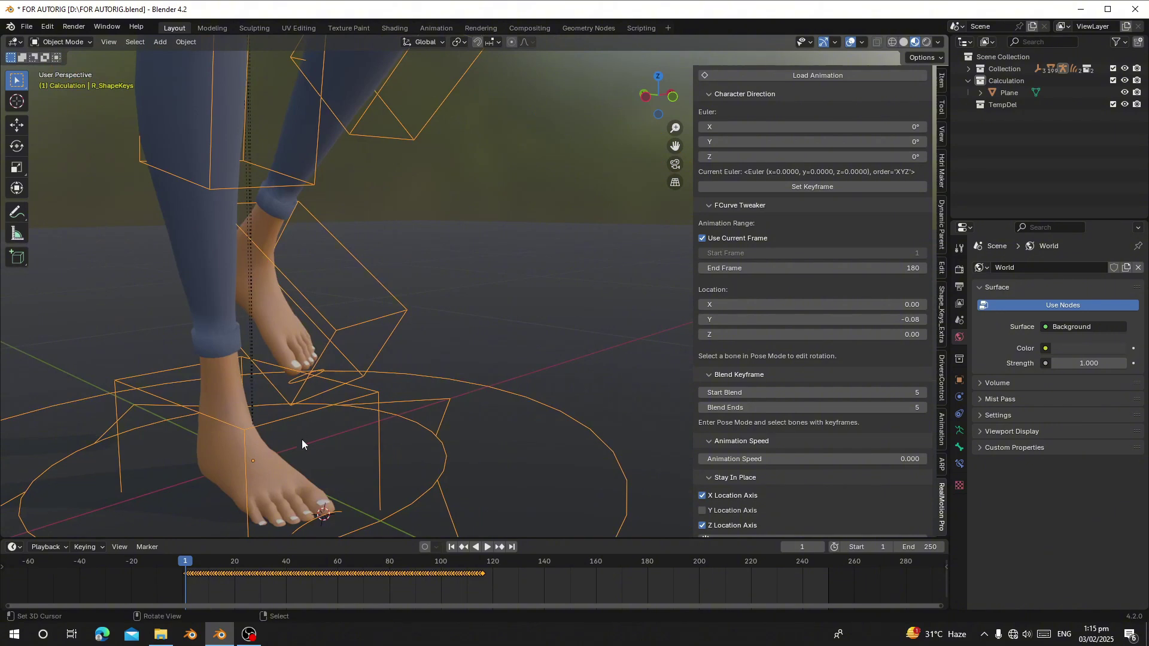
{"action": "scroll", "coordinate": [603, 428], "scroll_direction": "down", "scroll_amount": 5}
{"action": "middle_click_drag", "start_coordinate": [606, 426], "coordinate": [454, 342]}
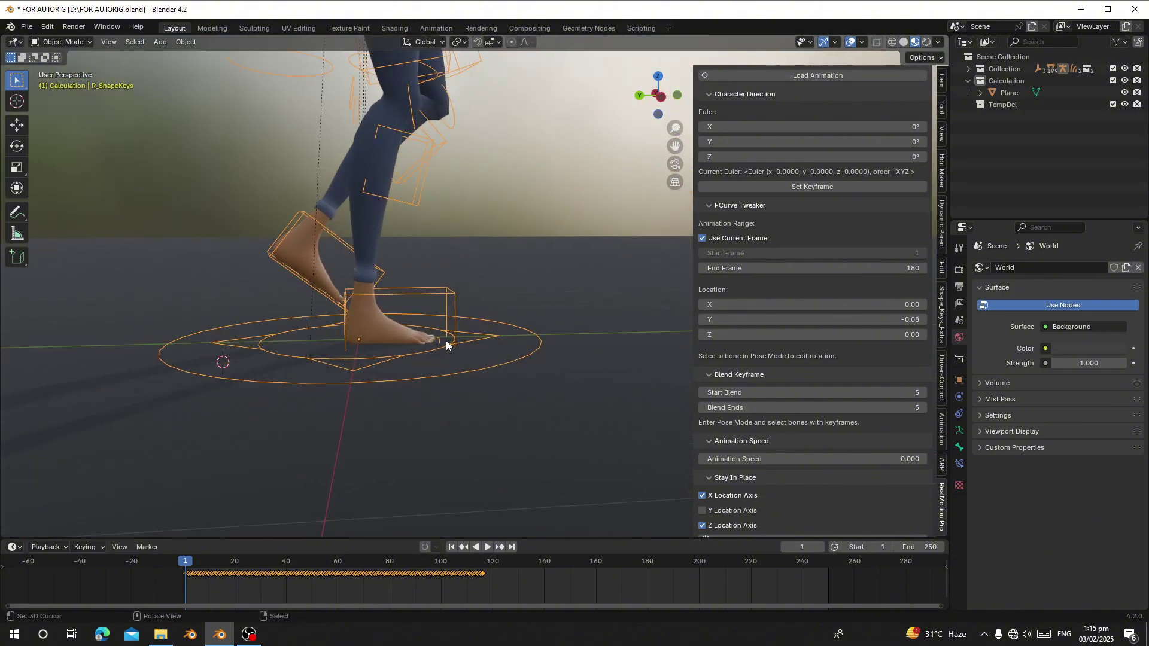
{"action": "scroll", "coordinate": [351, 424], "scroll_direction": "up", "scroll_amount": 5}
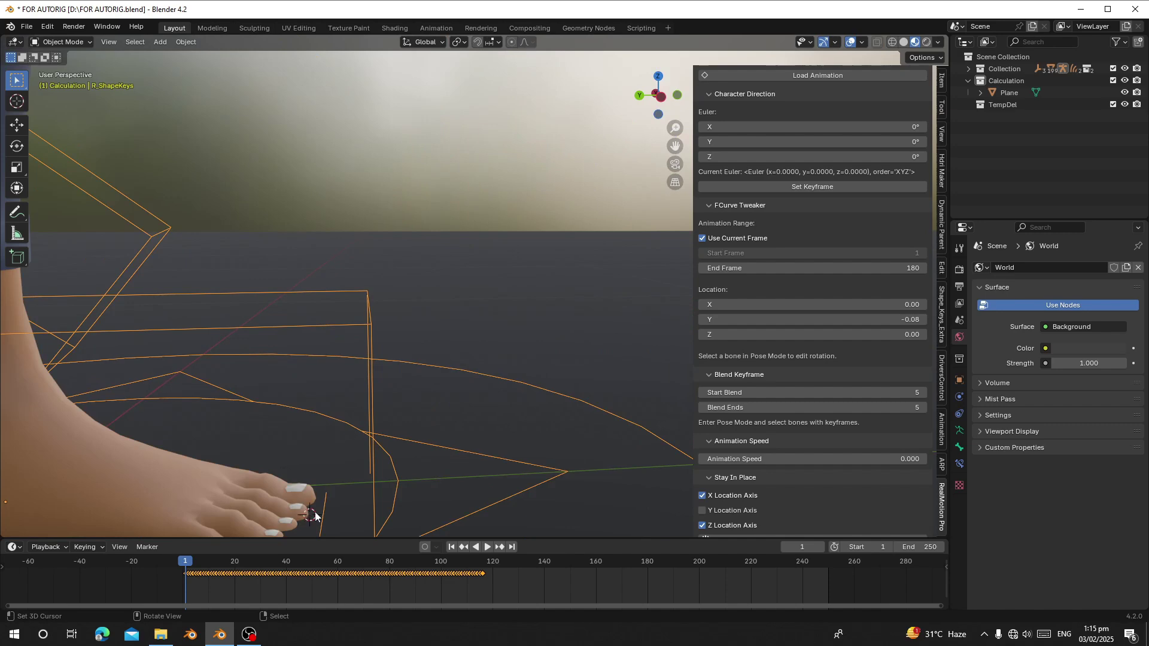
{"action": "scroll", "coordinate": [505, 395], "scroll_direction": "down", "scroll_amount": 5}
{"action": "middle_click_drag", "start_coordinate": [511, 357], "coordinate": [457, 364]}
{"action": "scroll", "coordinate": [457, 365], "scroll_direction": "up", "scroll_amount": 5}
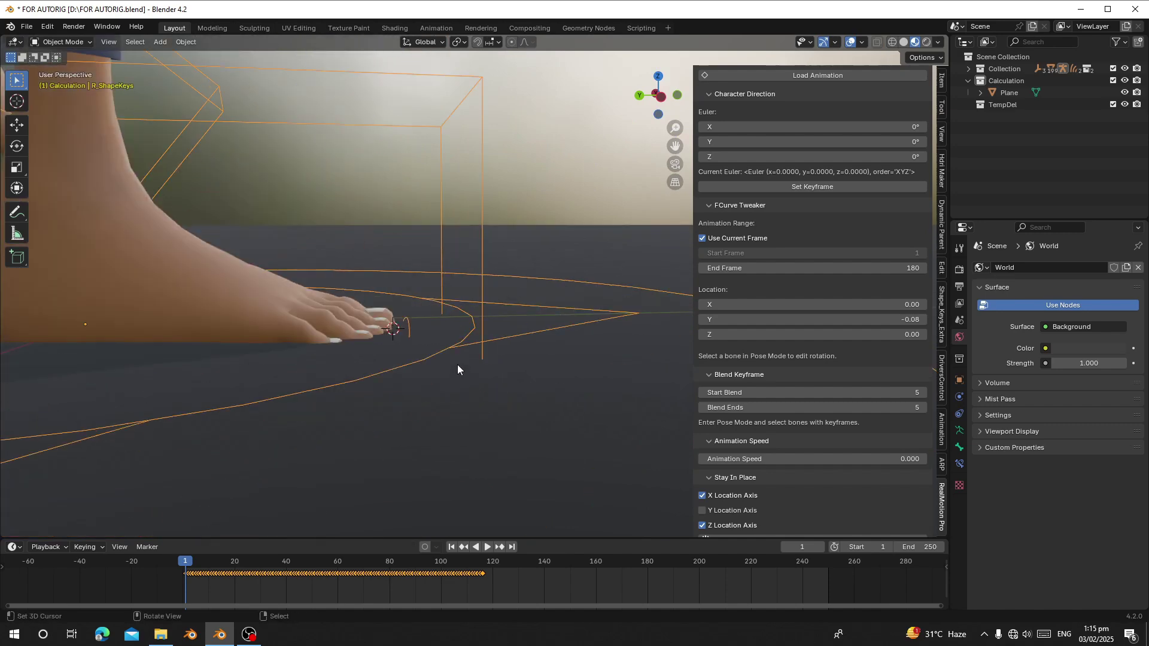
{"action": "scroll", "coordinate": [291, 505], "scroll_direction": "down", "scroll_amount": 7}
{"action": "scroll", "coordinate": [300, 532], "scroll_direction": "up", "scroll_amount": 2}
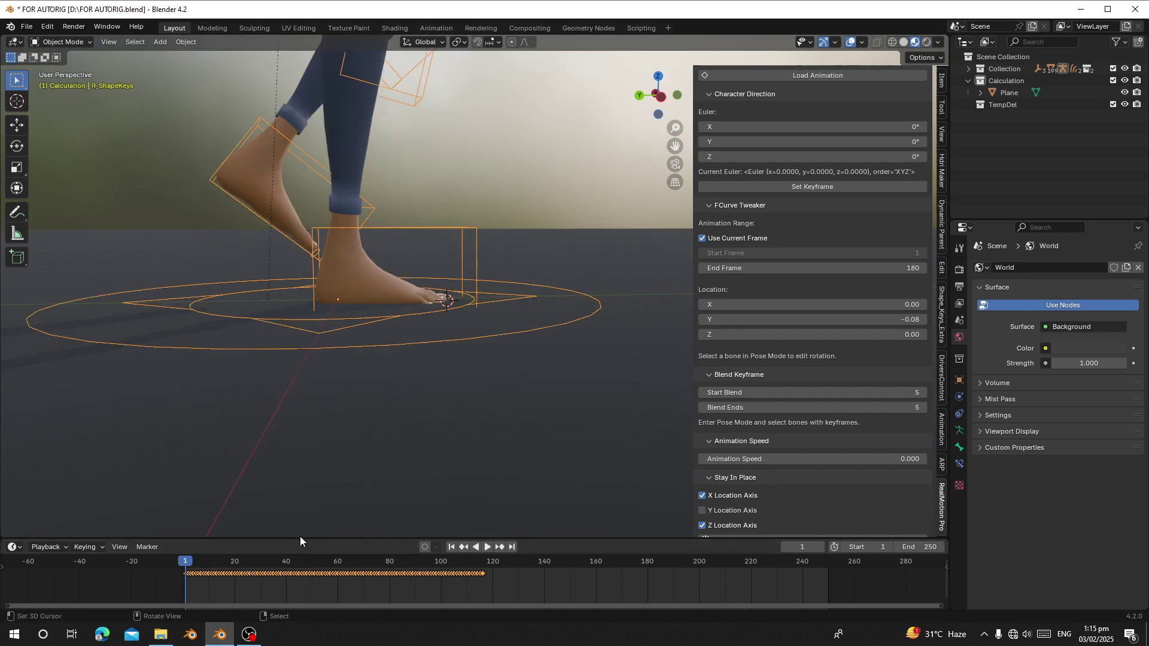
- Scrub from frame 1 through frames 9 and 10 to compare foot placement with the 3D cursor, returning to frame 9
{"action": "scroll", "coordinate": [211, 573], "scroll_direction": "up", "scroll_amount": 5}
{"action": "middle_click_drag", "start_coordinate": [75, 573], "coordinate": [134, 579]}
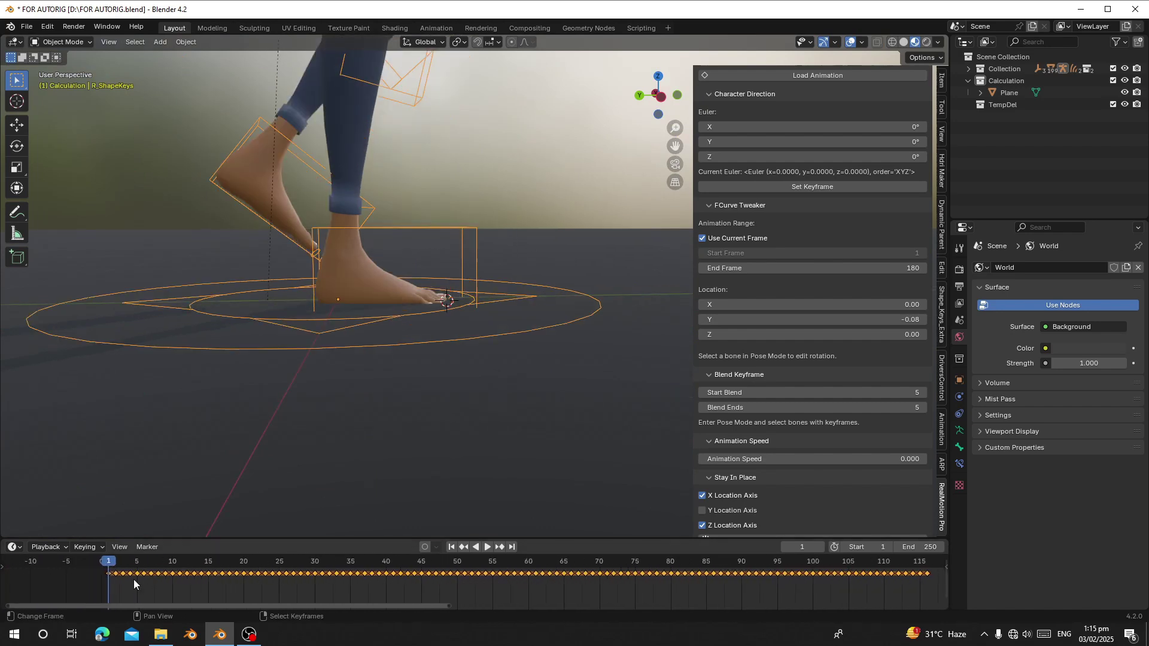
{"action": "left_click_drag", "start_coordinate": [134, 580], "coordinate": [163, 582]}
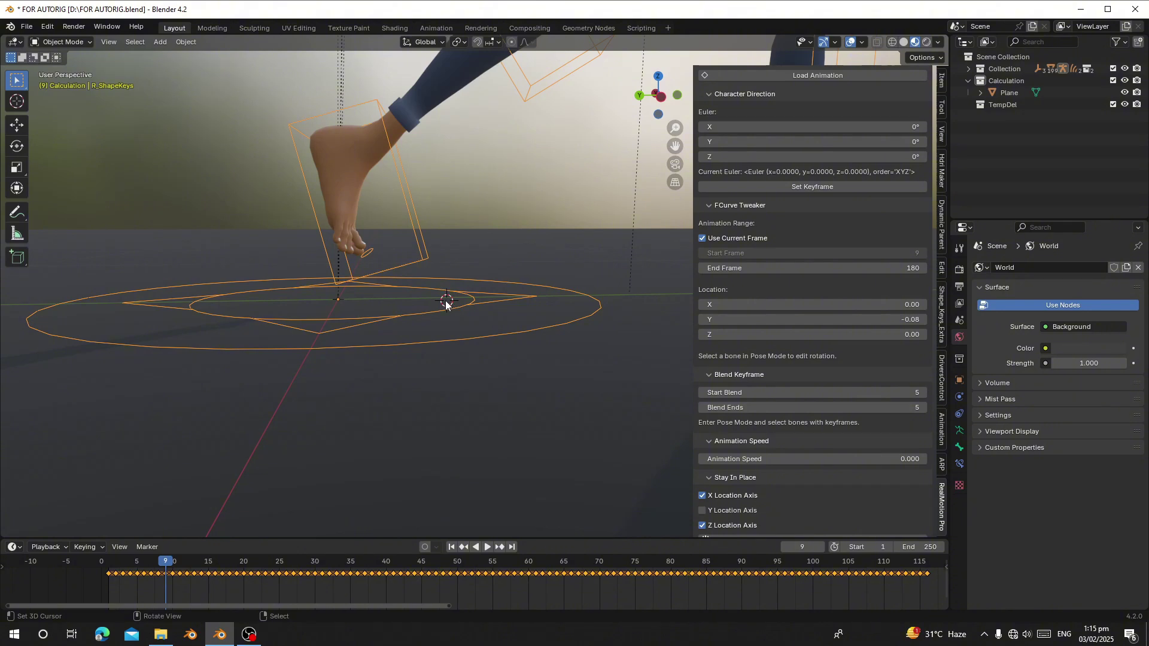
{"action": "scroll", "coordinate": [446, 305], "scroll_direction": "down", "scroll_amount": 7}
{"action": "mouse_move", "coordinate": [174, 573]}
{"action": "left_mouse_down"}
{"action": "mouse_move", "coordinate": [141, 585]}
{"action": "mouse_move", "coordinate": [171, 590]}
{"action": "left_mouse_up"}
{"action": "scroll", "coordinate": [171, 590], "scroll_direction": "up", "scroll_amount": 1}
{"action": "scroll", "coordinate": [360, 400], "scroll_direction": "up", "scroll_amount": 4}
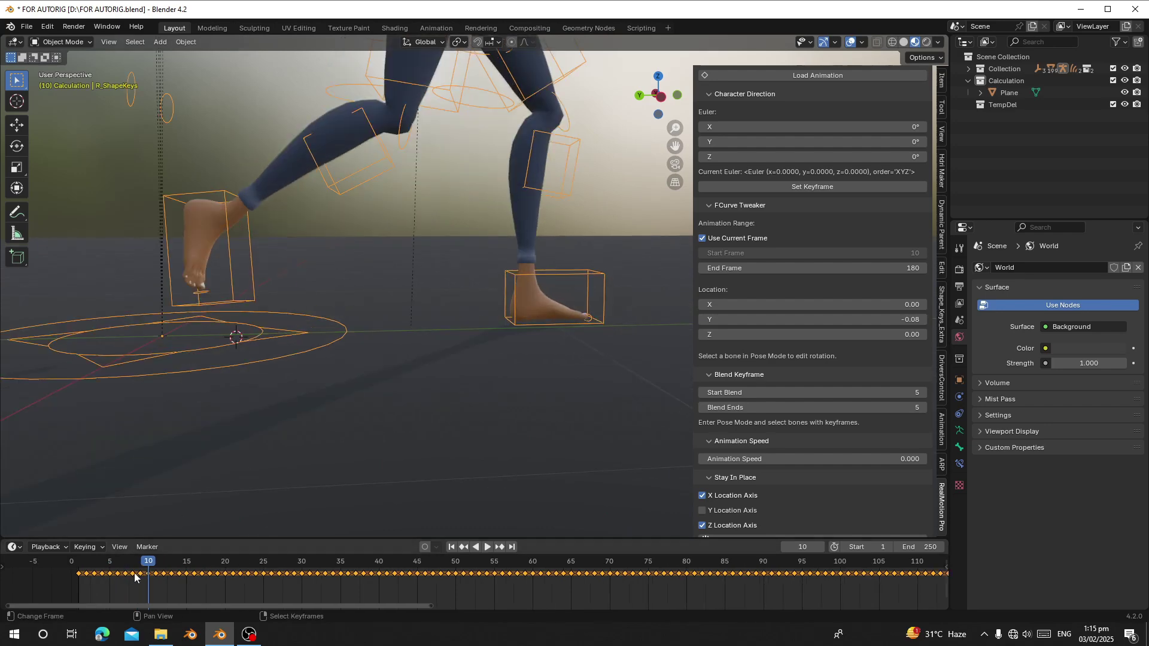
{"action": "key", "text": "space"}
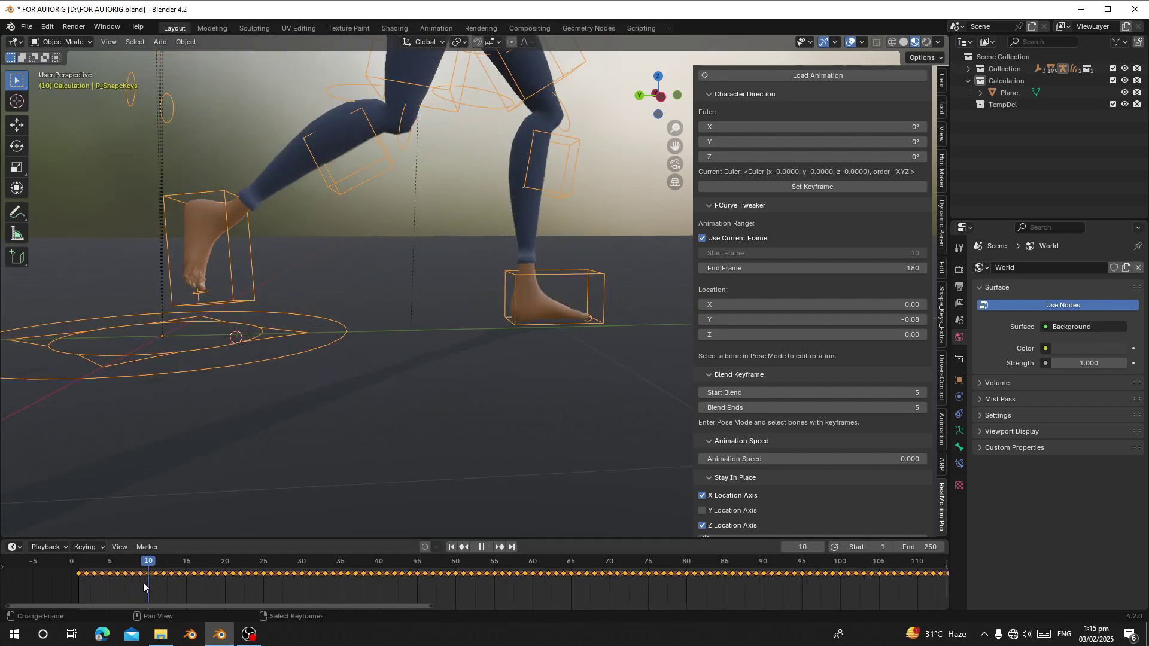
{"action": "left_click_drag", "start_coordinate": [143, 586], "coordinate": [142, 587]}
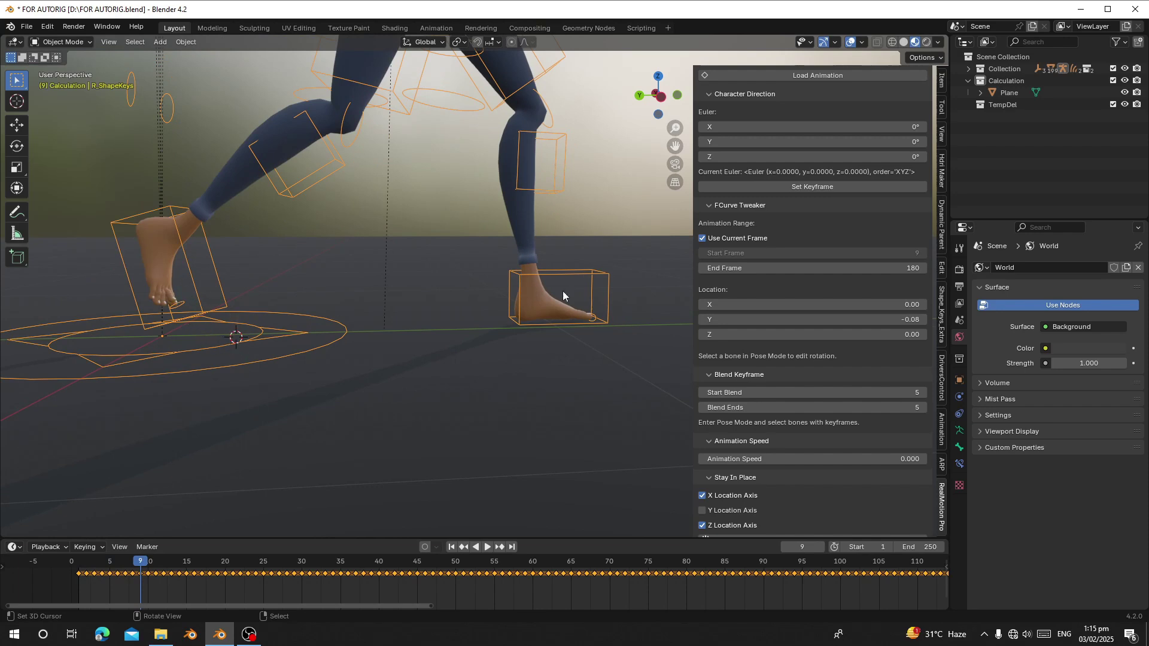
{"action": "scroll", "coordinate": [806, 433], "scroll_direction": "down", "scroll_amount": 4}
{"action": "scroll", "coordinate": [806, 434], "scroll_direction": "up", "scroll_amount": 5}
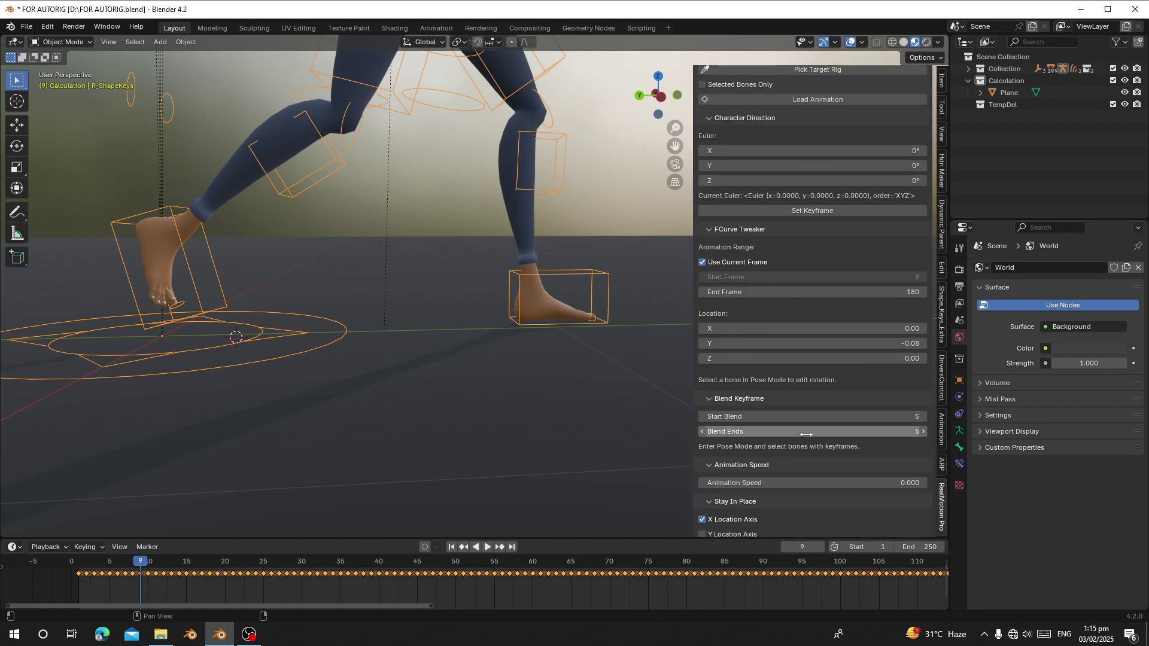
{"action": "scroll", "coordinate": [806, 435], "scroll_direction": "up", "scroll_amount": 1}
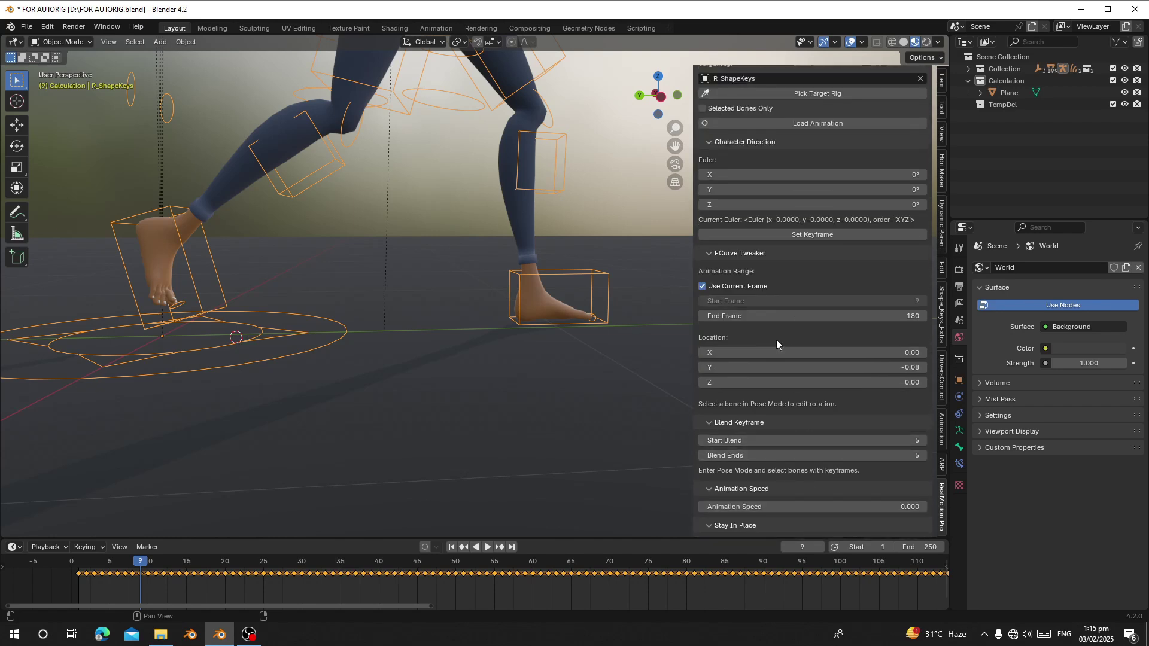
- Turn off Use Current Frame in the FCurve Tweaker and keep 1 as the start frame of the animation range
{"action": "left_click", "coordinate": [721, 287]}
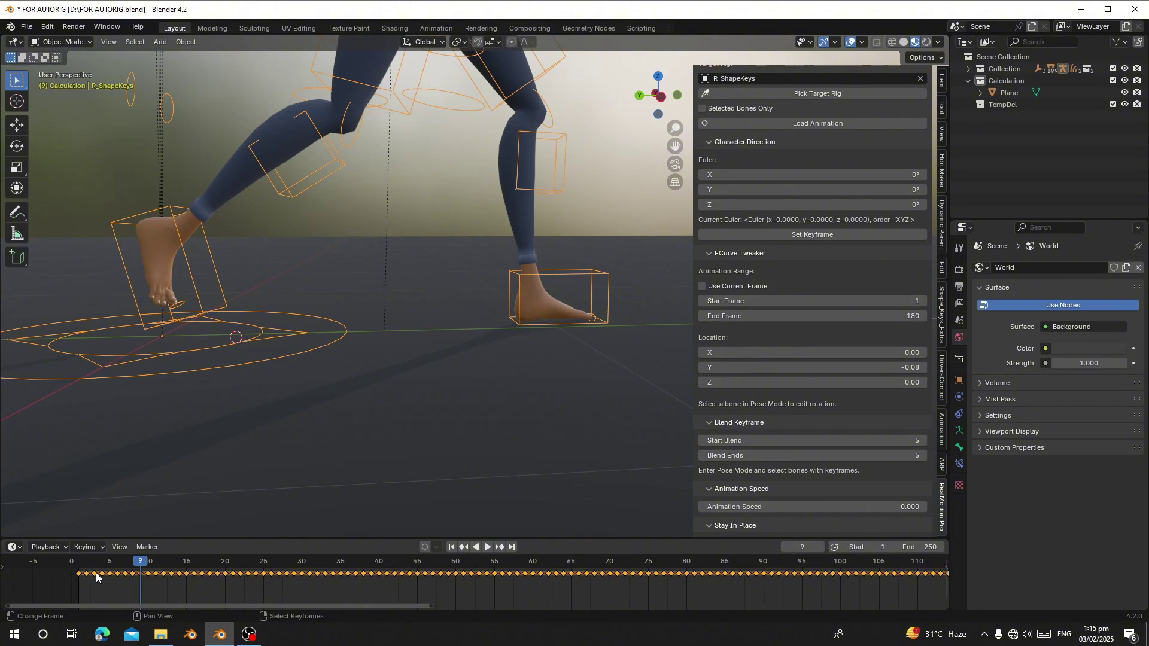
{"action": "left_click", "coordinate": [743, 302]}
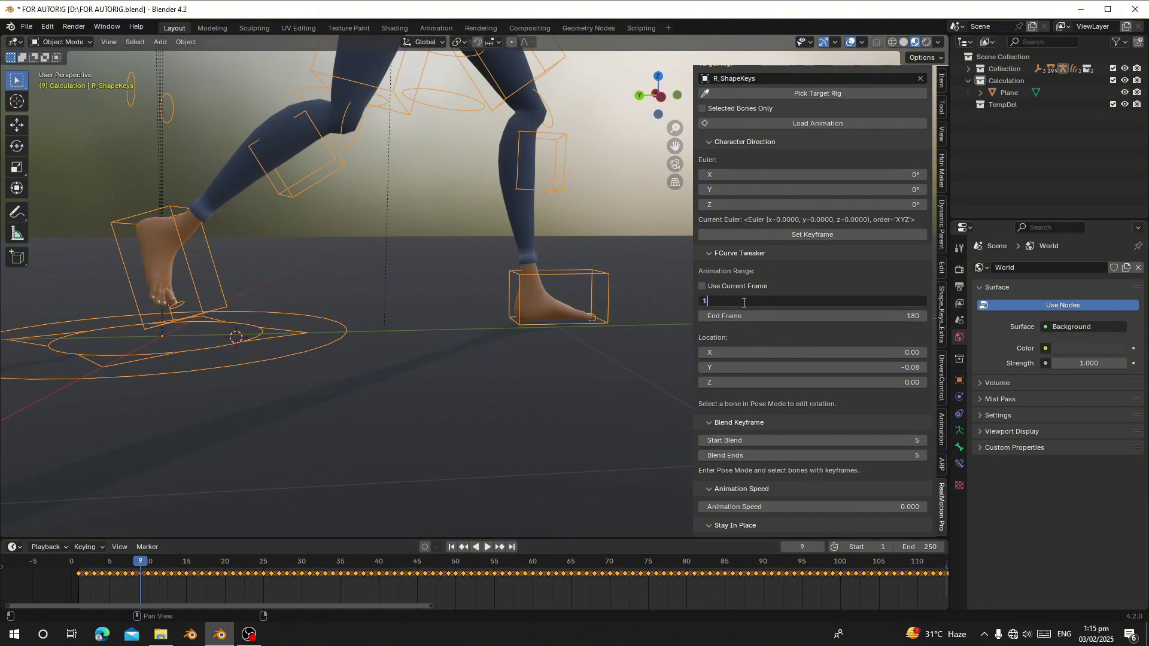
{"action": "key", "text": "Return"}
- Play the sequence from frame 31 to about frame 94, then scrub back to frame 75 to review the motion
{"action": "scroll", "coordinate": [383, 519], "scroll_direction": "down", "scroll_amount": 7}
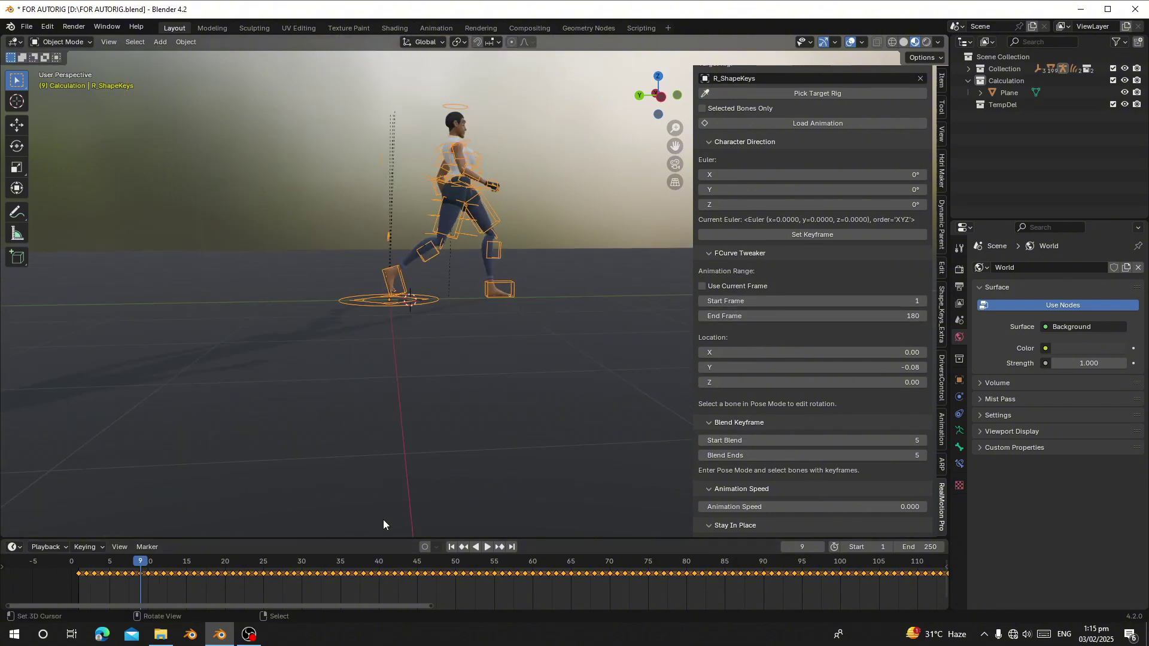
{"action": "left_click_drag", "start_coordinate": [248, 586], "coordinate": [310, 575]}
{"action": "scroll", "coordinate": [424, 490], "scroll_direction": "down", "scroll_amount": 4}
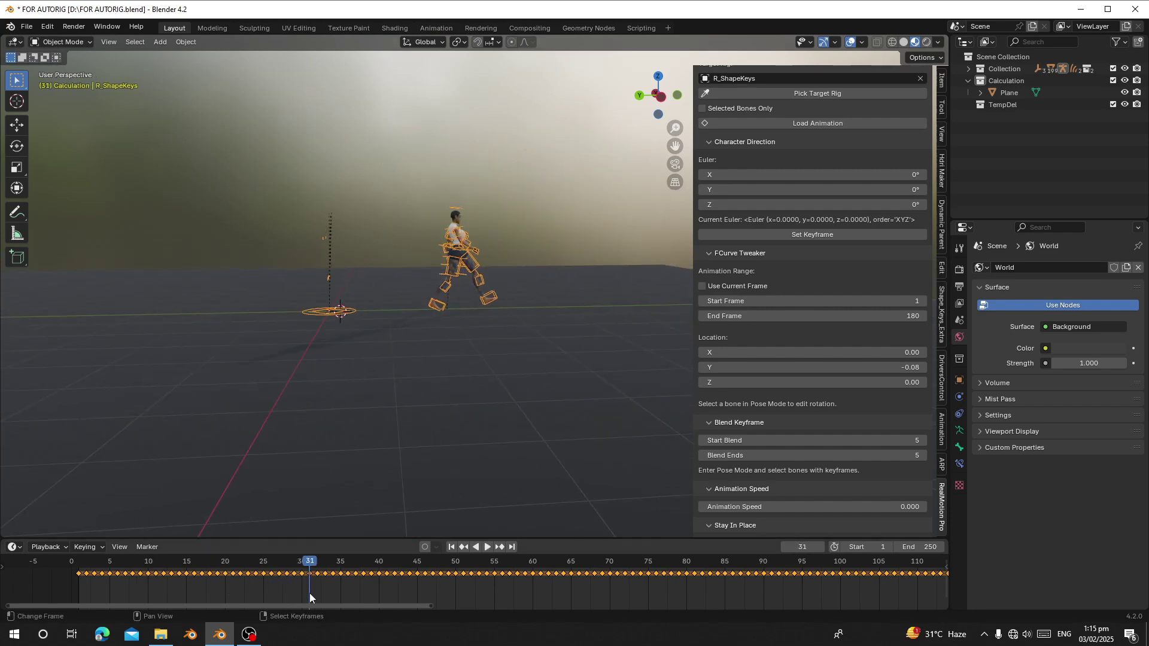
{"action": "key", "text": "space"}
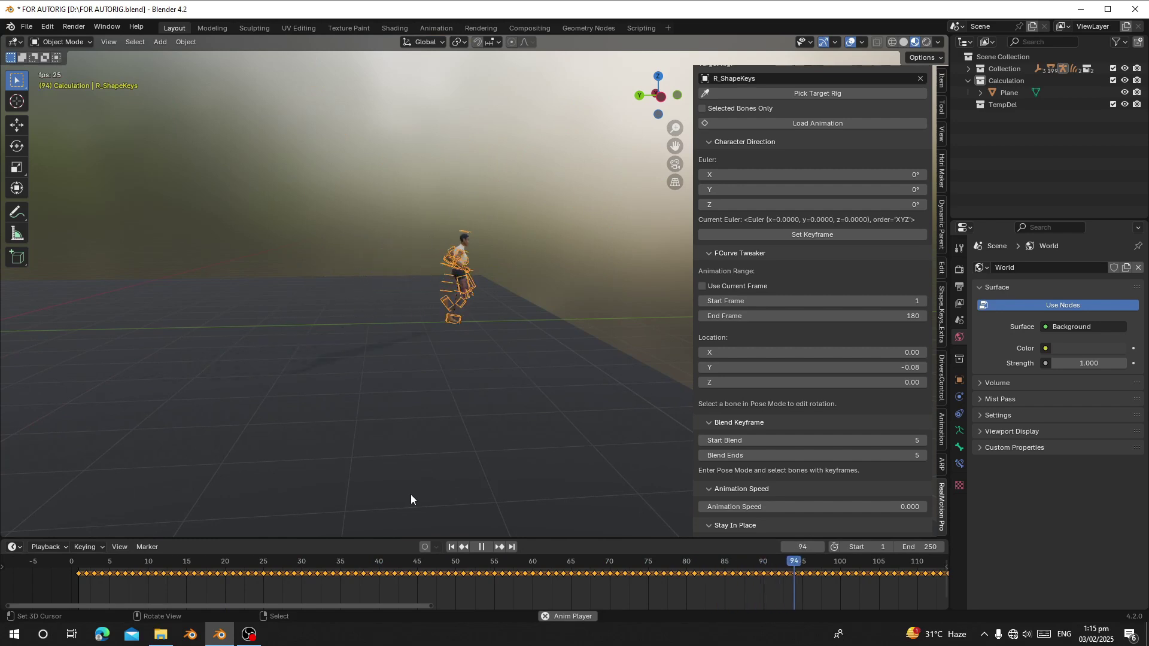
{"action": "left_click_drag", "start_coordinate": [741, 584], "coordinate": [617, 576]}
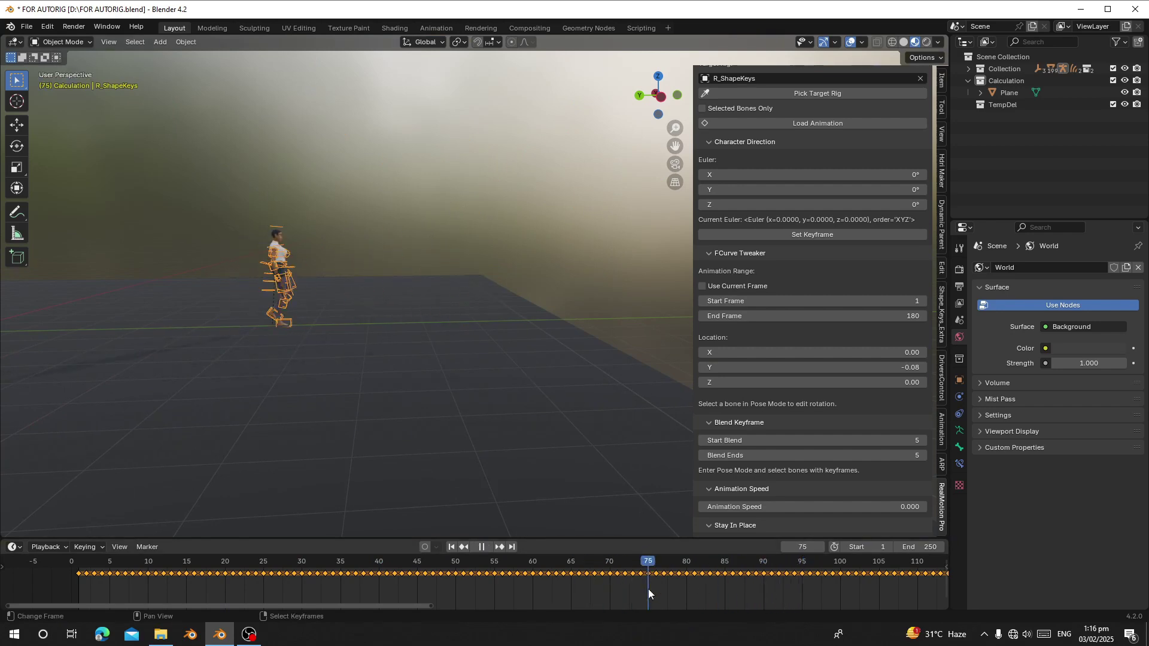
{"action": "key", "text": "space"}
{"action": "scroll", "coordinate": [648, 589], "scroll_direction": "down", "scroll_amount": 3}
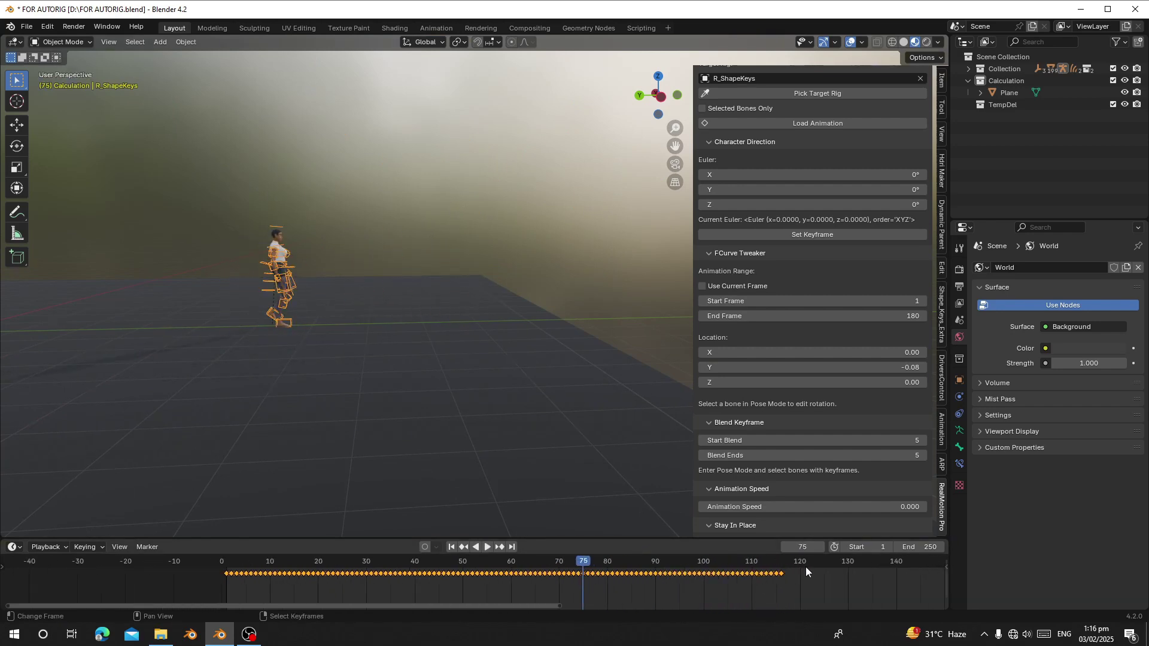
- Return to frame 1 and scrub to frame 9 to compare the feet with the 3D cursor up close
{"action": "left_click", "coordinate": [451, 547]}
{"action": "middle_click_drag", "start_coordinate": [257, 579], "coordinate": [429, 579]}
{"action": "middle_click_drag", "start_coordinate": [221, 364], "coordinate": [726, 362], "text": "shift"}
{"action": "scroll", "coordinate": [638, 369], "scroll_direction": "up", "scroll_amount": 7}
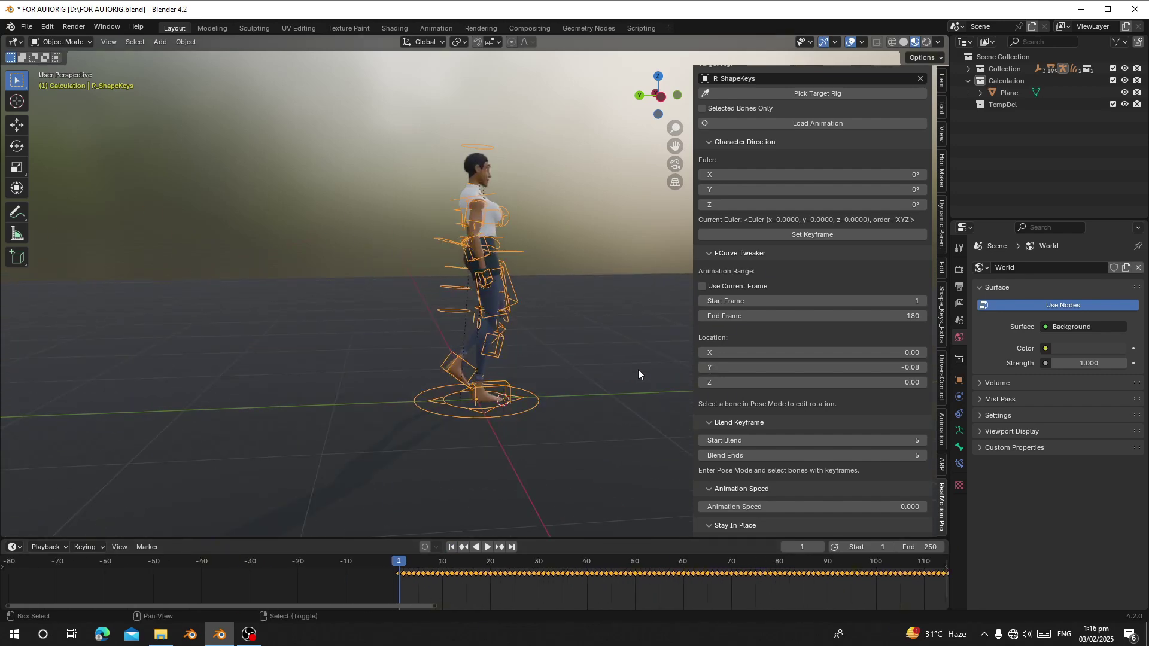
{"action": "middle_click_drag", "start_coordinate": [638, 359], "coordinate": [573, 307], "text": "shift"}
{"action": "middle_click_drag", "start_coordinate": [475, 521], "coordinate": [437, 414], "text": "shift"}
{"action": "scroll", "coordinate": [436, 414], "scroll_direction": "up", "scroll_amount": 1}
{"action": "left_click_drag", "start_coordinate": [407, 588], "coordinate": [440, 587]}
{"action": "scroll", "coordinate": [401, 493], "scroll_direction": "up", "scroll_amount": 4}
{"action": "scroll", "coordinate": [879, 439], "scroll_direction": "down", "scroll_amount": 6}
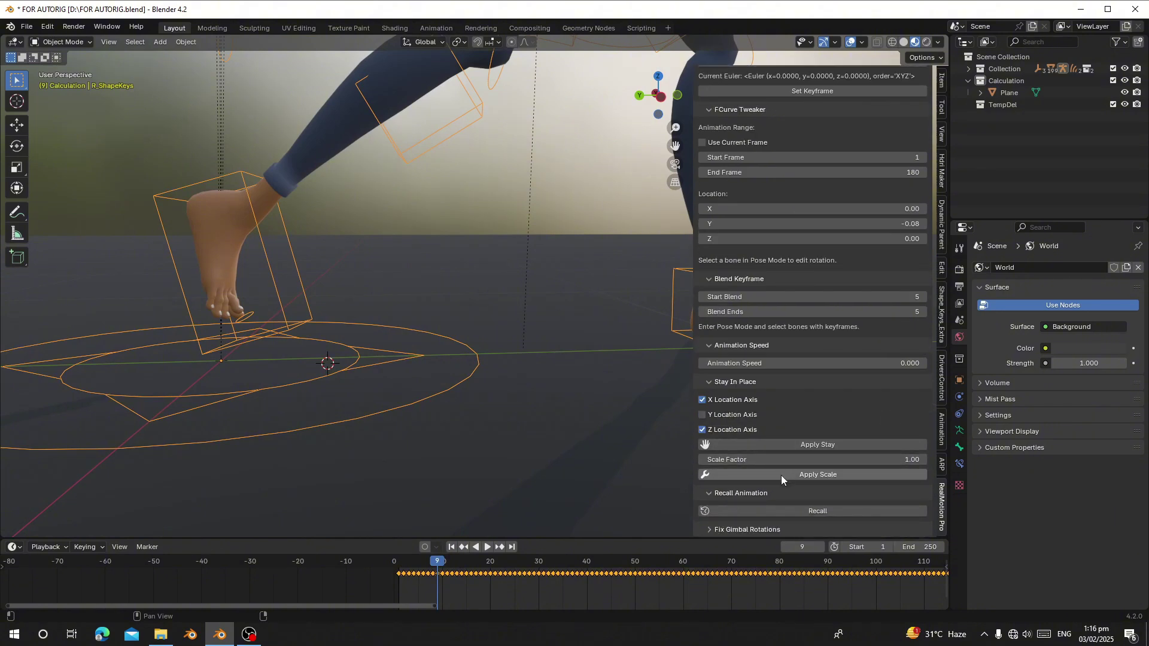
{"action": "middle_click_drag", "start_coordinate": [677, 324], "coordinate": [512, 379], "text": "shift"}
{"action": "scroll", "coordinate": [512, 379], "scroll_direction": "down", "scroll_amount": 5}
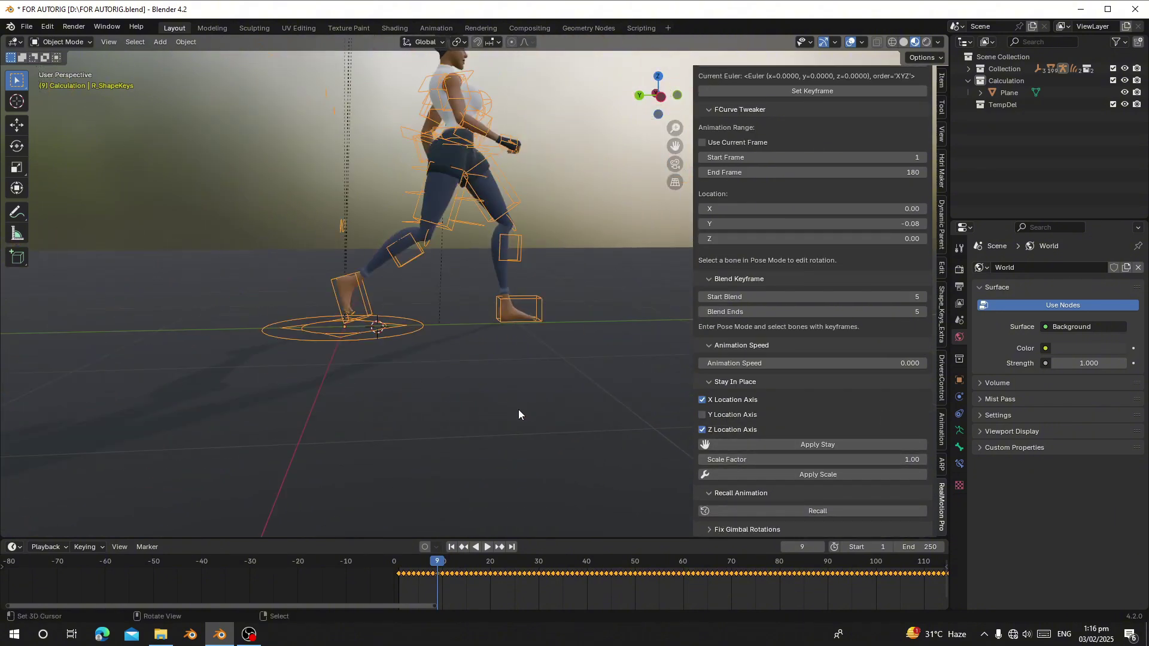
- Set the Stay In Place scale factor to 0.94 and apply it to the rig's animation
{"action": "left_click", "coordinate": [941, 82]}
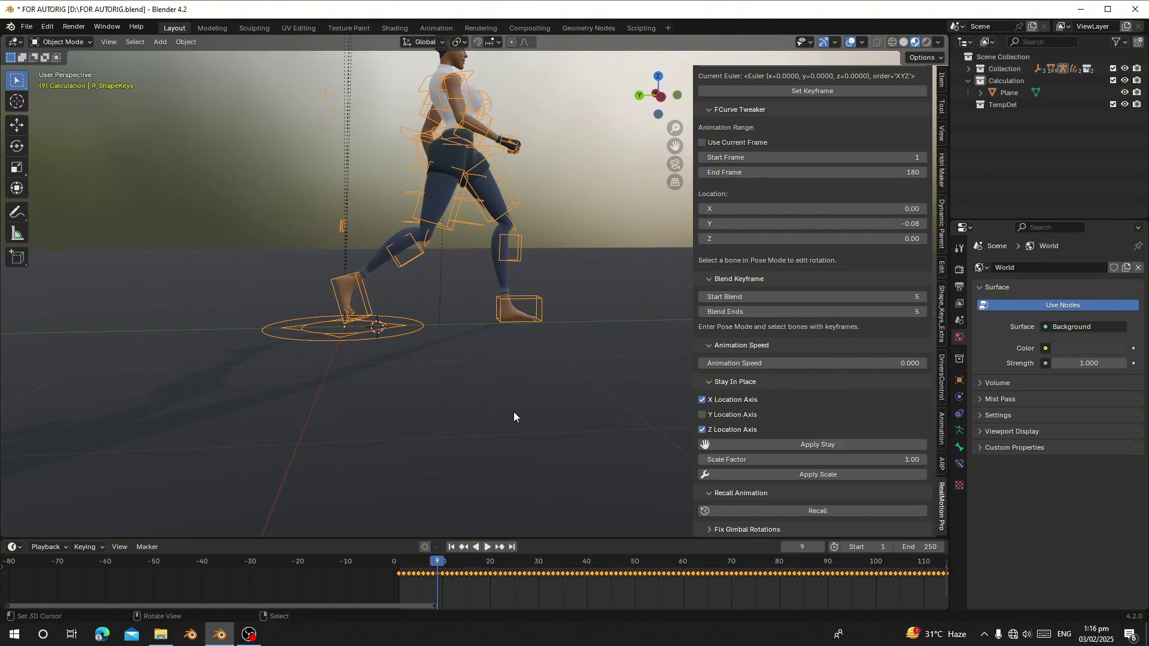
{"action": "scroll", "coordinate": [472, 421], "scroll_direction": "up", "scroll_amount": 5}
{"action": "middle_click_drag", "start_coordinate": [338, 395], "coordinate": [399, 375], "text": "shift"}
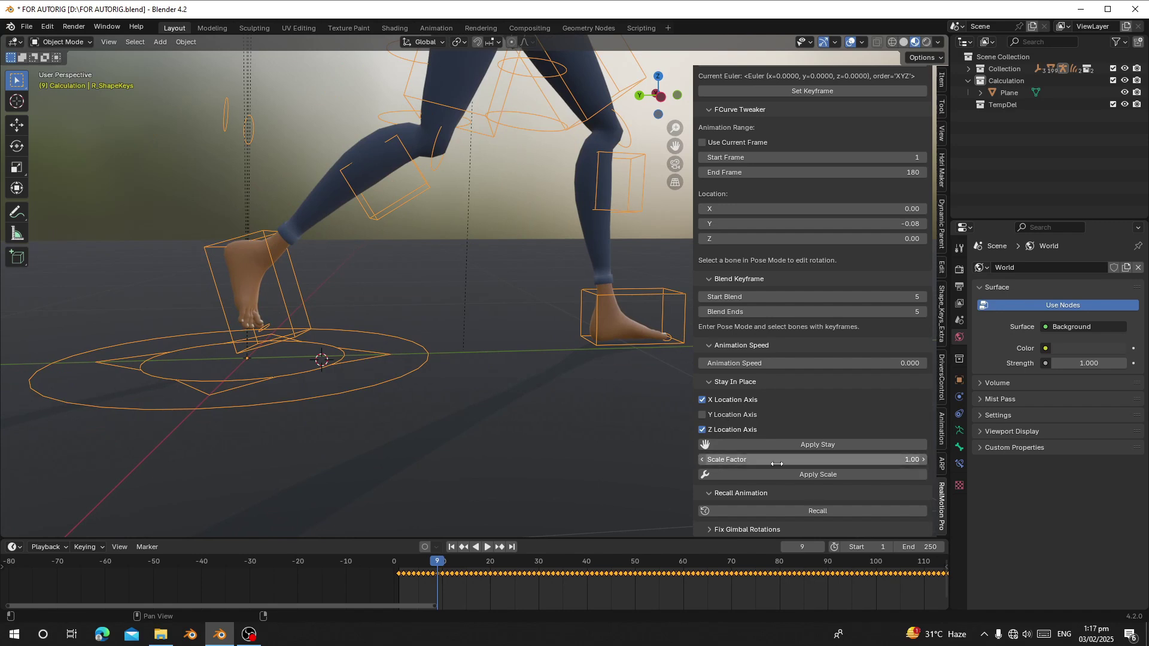
{"action": "left_click", "coordinate": [703, 462]}
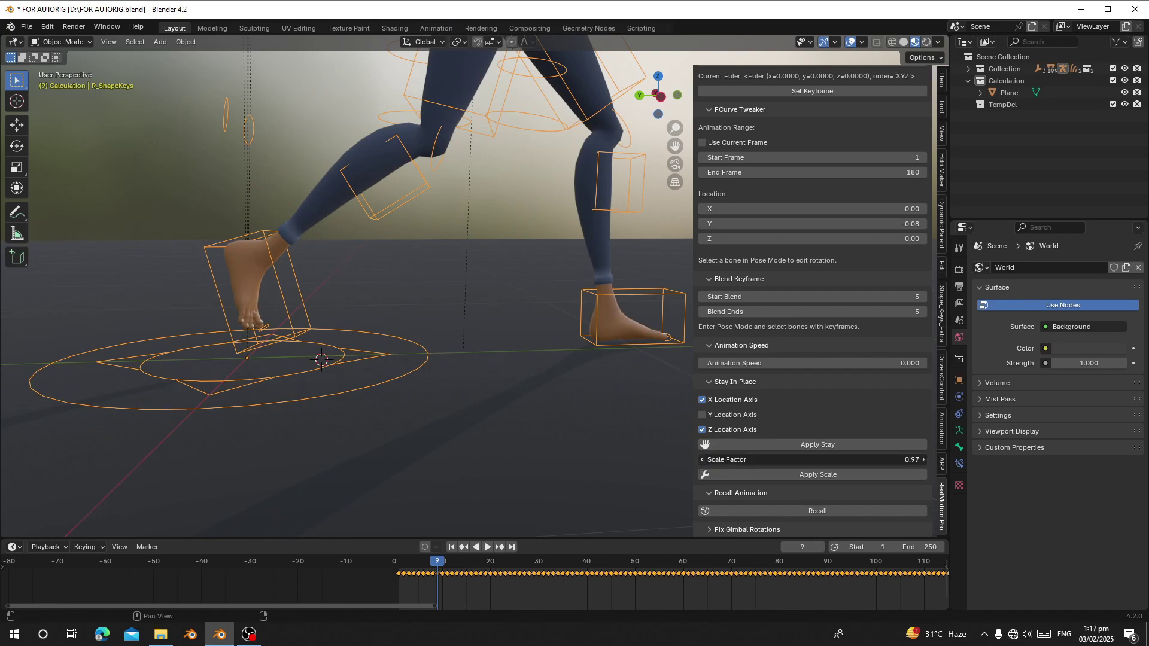
{"action": "left_click", "coordinate": [703, 462]}
{"action": "left_click", "coordinate": [820, 477]}
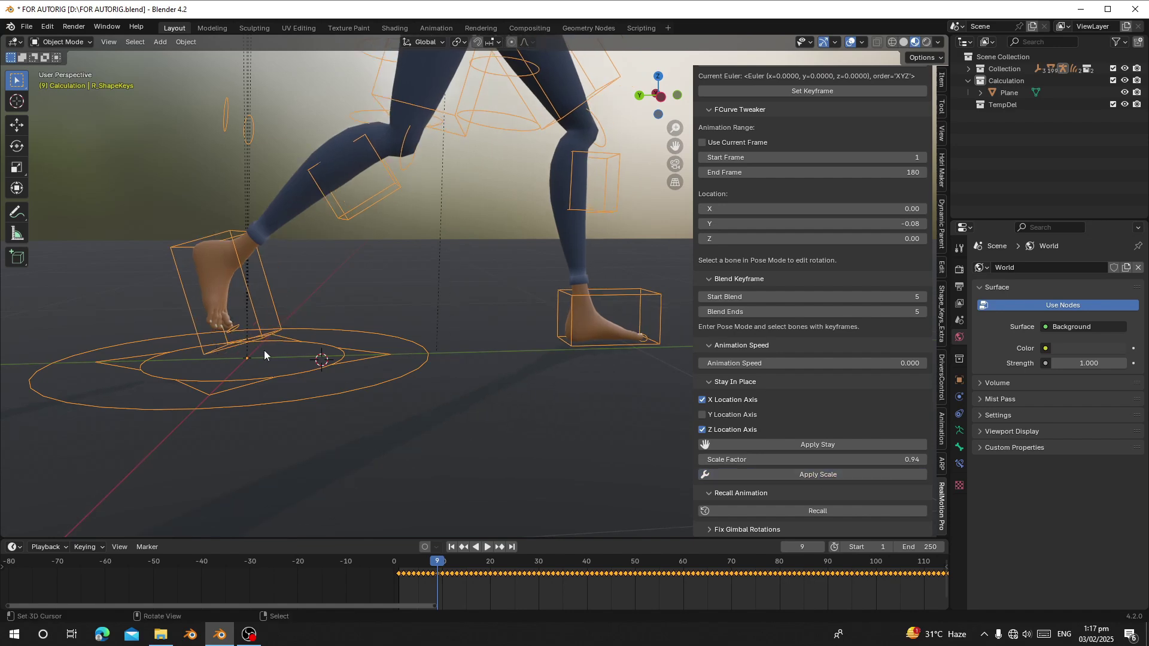
- Set the scale factor to 1.06 and apply it repeatedly to lengthen the stride until the rear foot meets the 3D cursor
{"action": "left_click_drag", "start_coordinate": [922, 461], "coordinate": [943, 461]}
{"action": "left_click", "coordinate": [912, 475]}
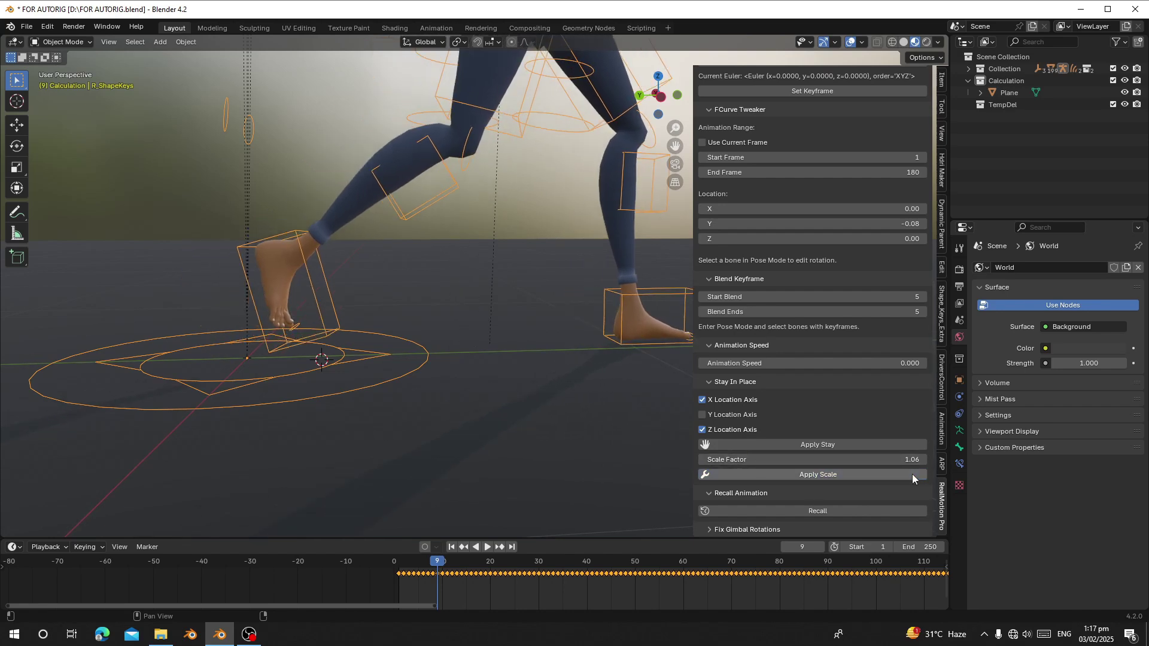
{"action": "left_click", "coordinate": [912, 476]}
{"action": "left_click", "coordinate": [913, 475]}
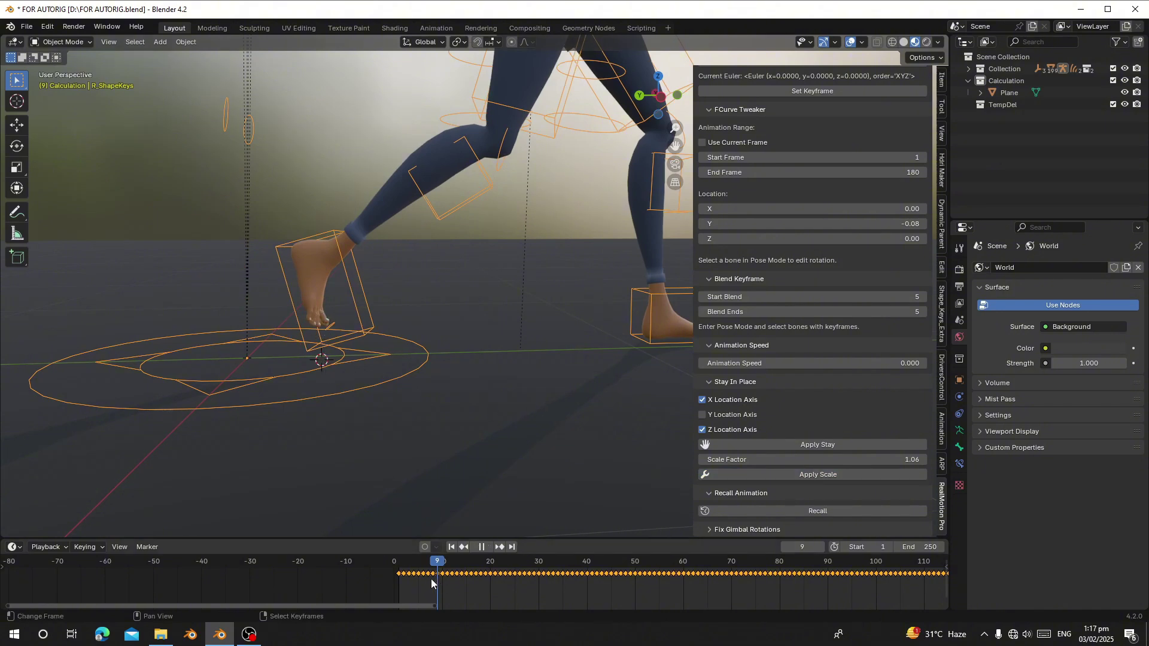
- Scrub forward to about frame 25 and back to frame 0 to check the feet for sliding
{"action": "left_click_drag", "start_coordinate": [431, 579], "coordinate": [453, 572]}
{"action": "middle_click_drag", "start_coordinate": [659, 429], "coordinate": [369, 417], "text": "shift"}
{"action": "left_click_drag", "start_coordinate": [450, 573], "coordinate": [488, 575]}
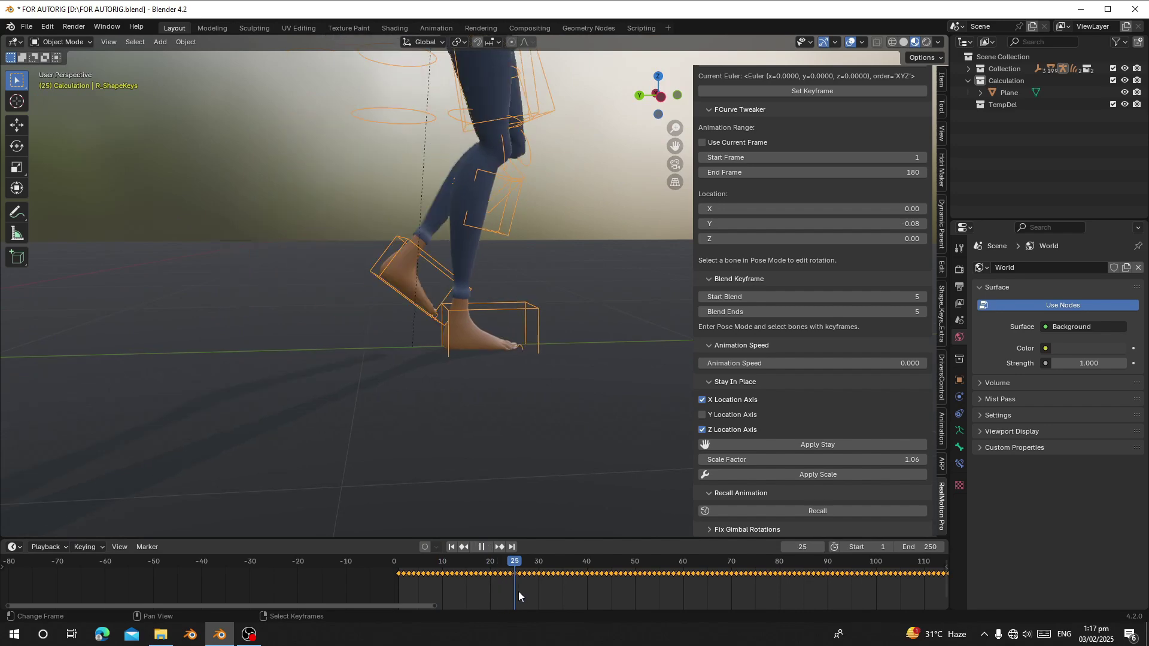
{"action": "left_click_drag", "start_coordinate": [486, 587], "coordinate": [382, 576]}
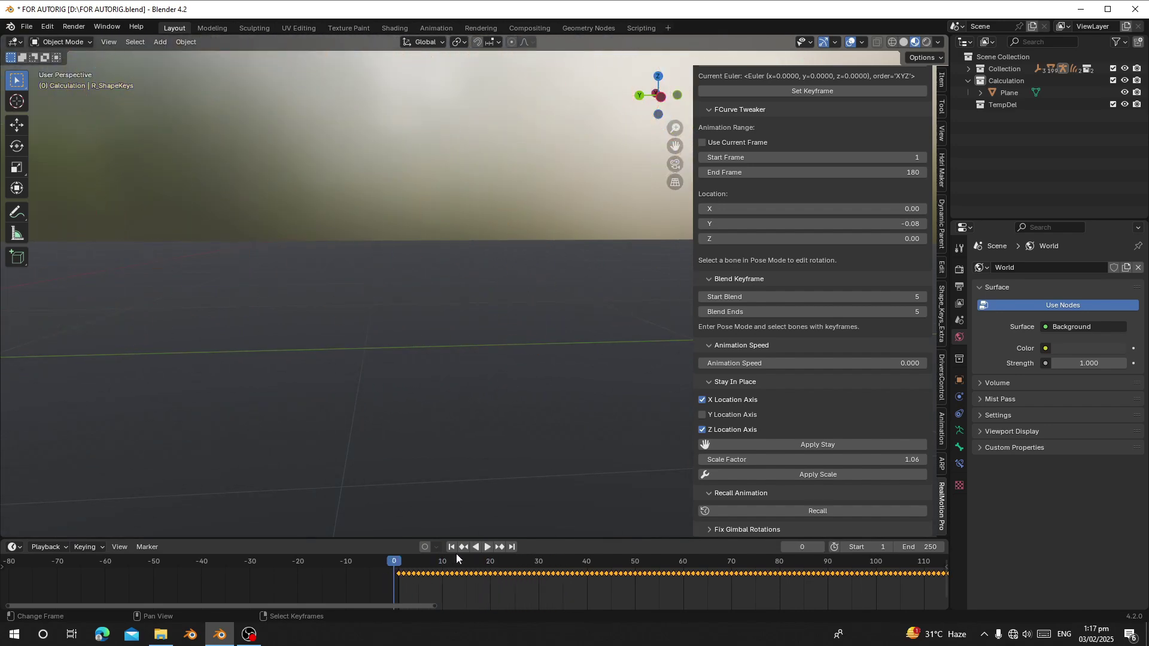
- Play the rescaled animation, restarting the walk several times near its beginning, to check the stride and overall travel
{"action": "key", "text": "space"}
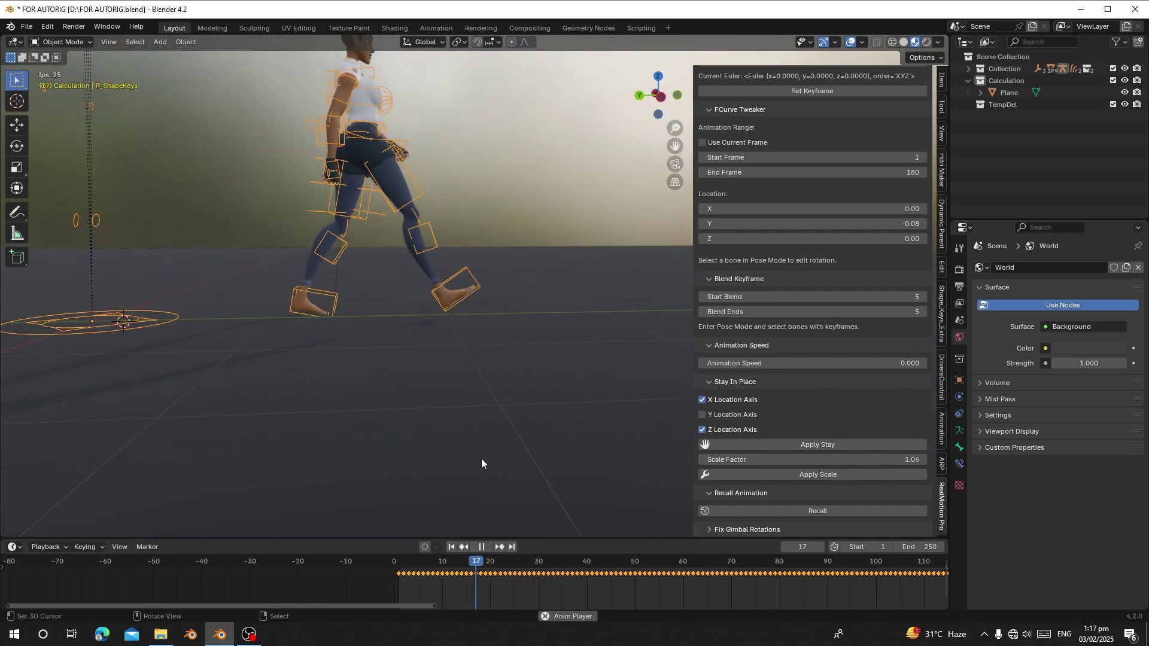
{"action": "left_click", "coordinate": [418, 580]}
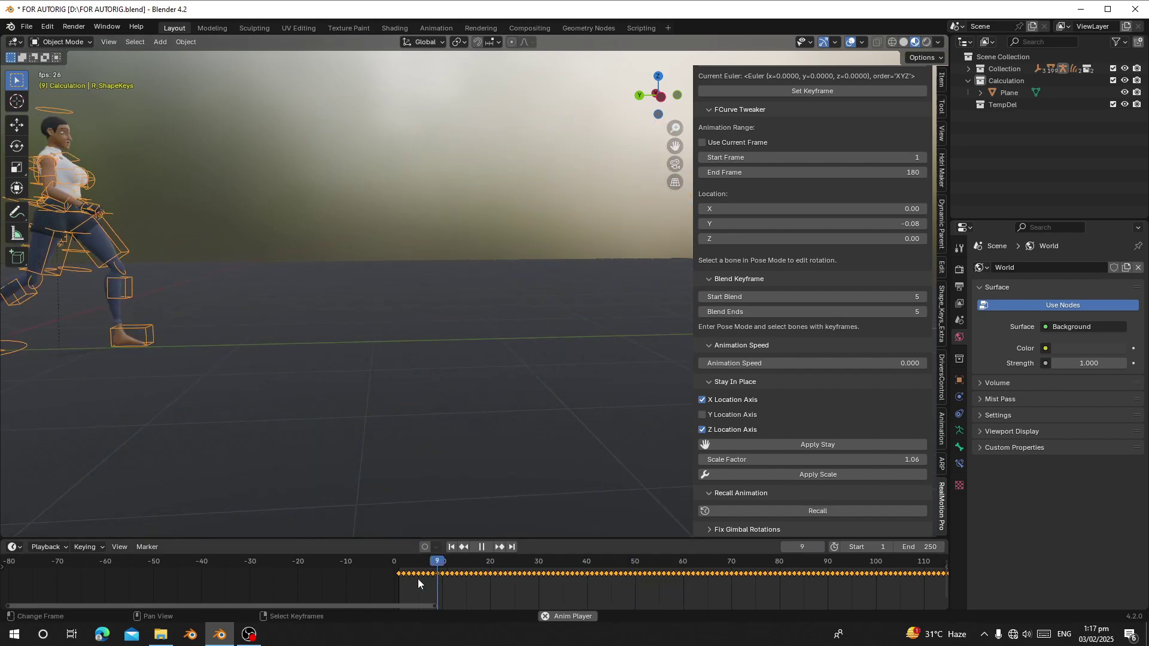
{"action": "left_click", "coordinate": [418, 579]}
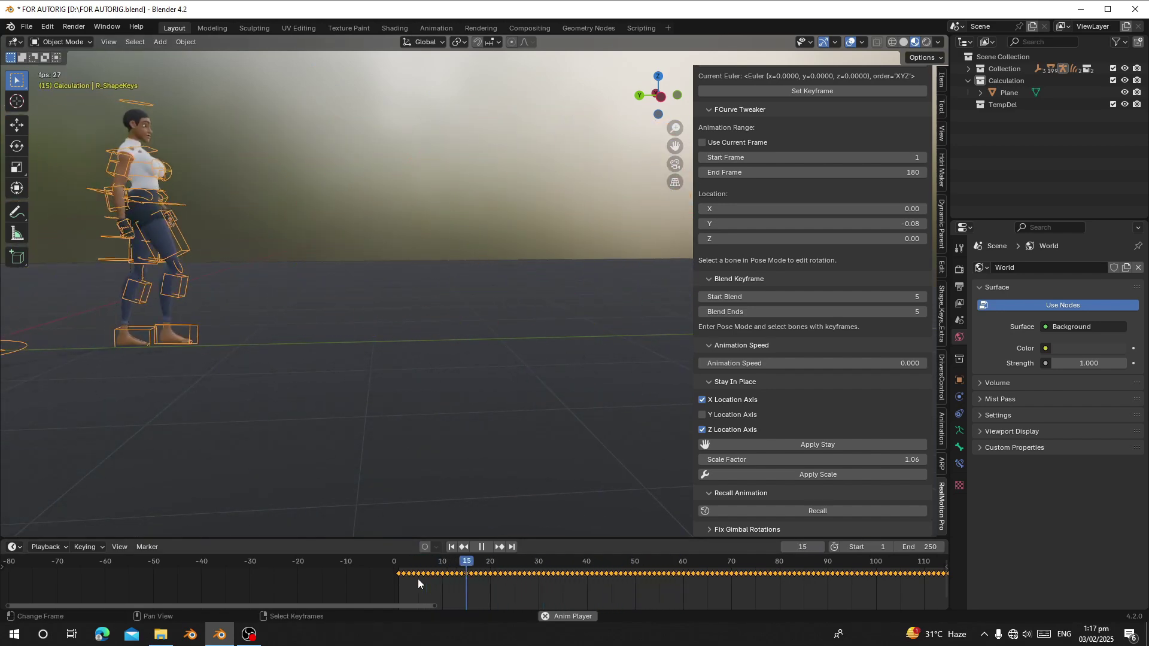
{"action": "left_click", "coordinate": [404, 578]}
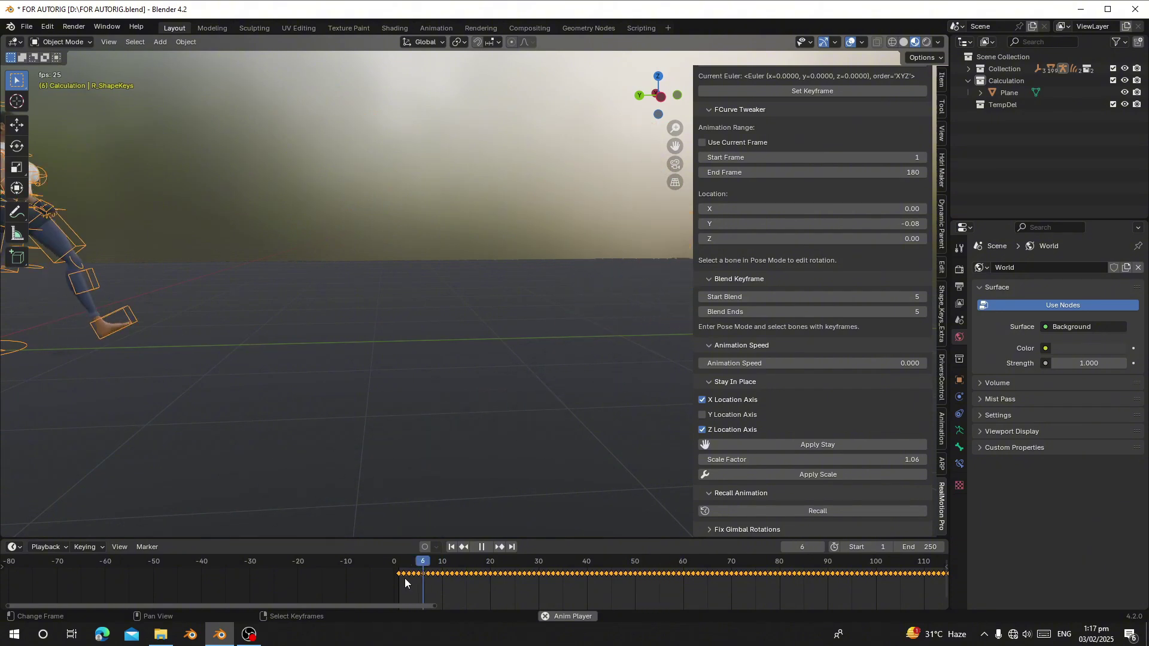
{"action": "left_click", "coordinate": [405, 578]}
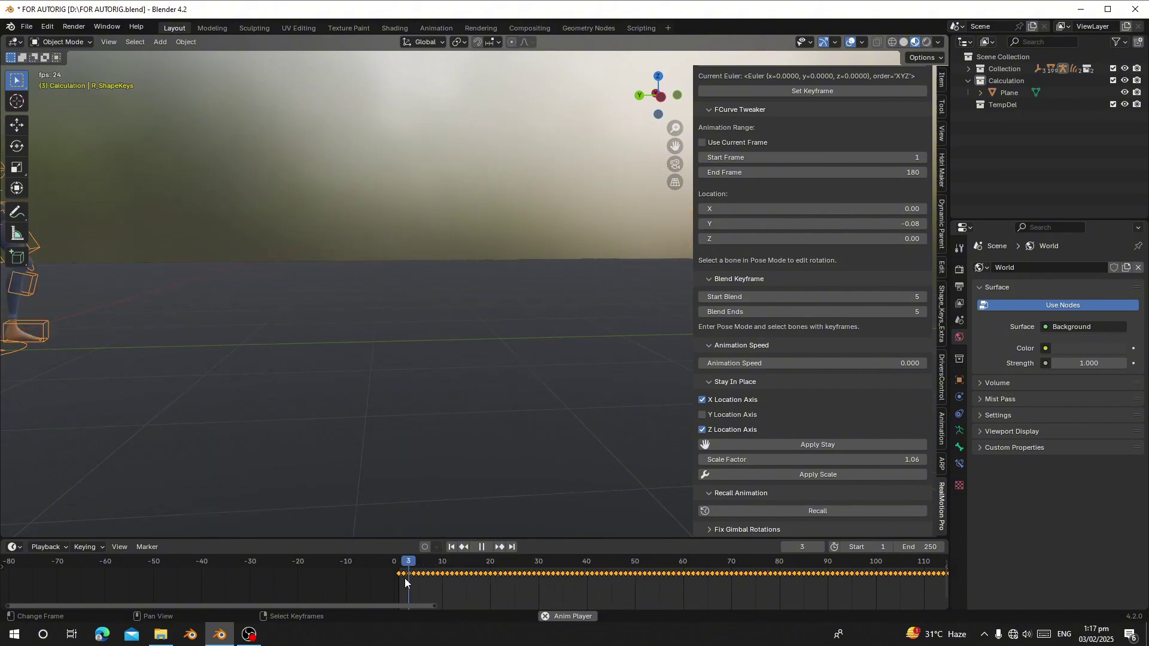
{"action": "scroll", "coordinate": [532, 489], "scroll_direction": "down", "scroll_amount": 5}
{"action": "middle_click_drag", "start_coordinate": [586, 414], "coordinate": [335, 420], "text": "shift"}
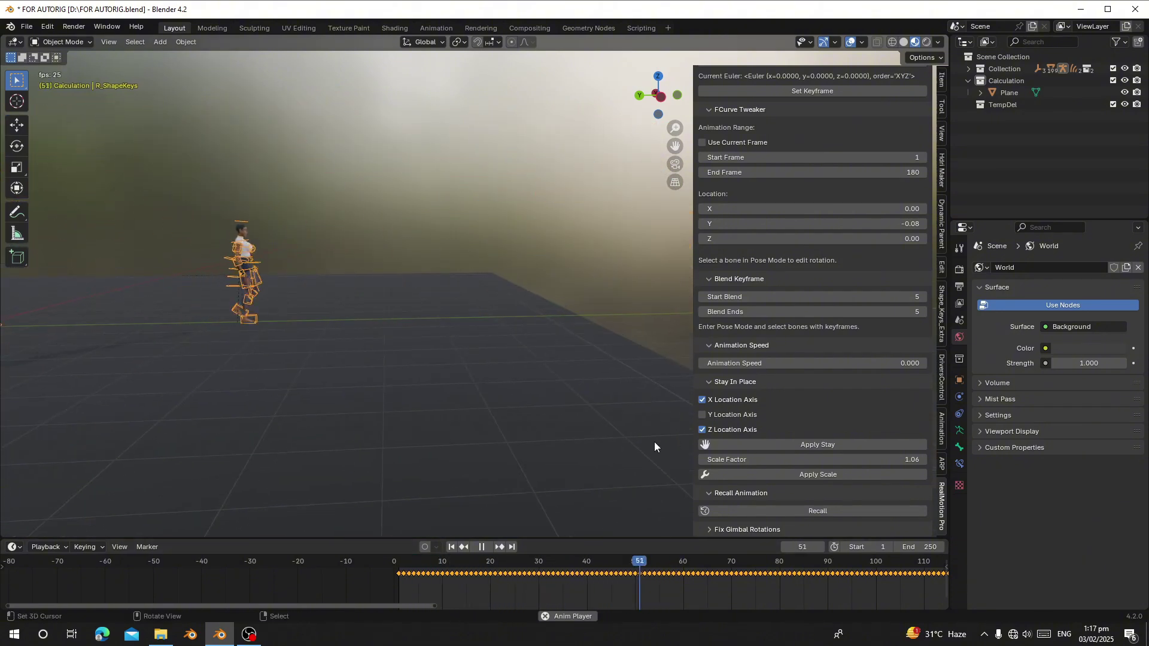
{"action": "middle_click_drag", "start_coordinate": [655, 442], "coordinate": [492, 433]}
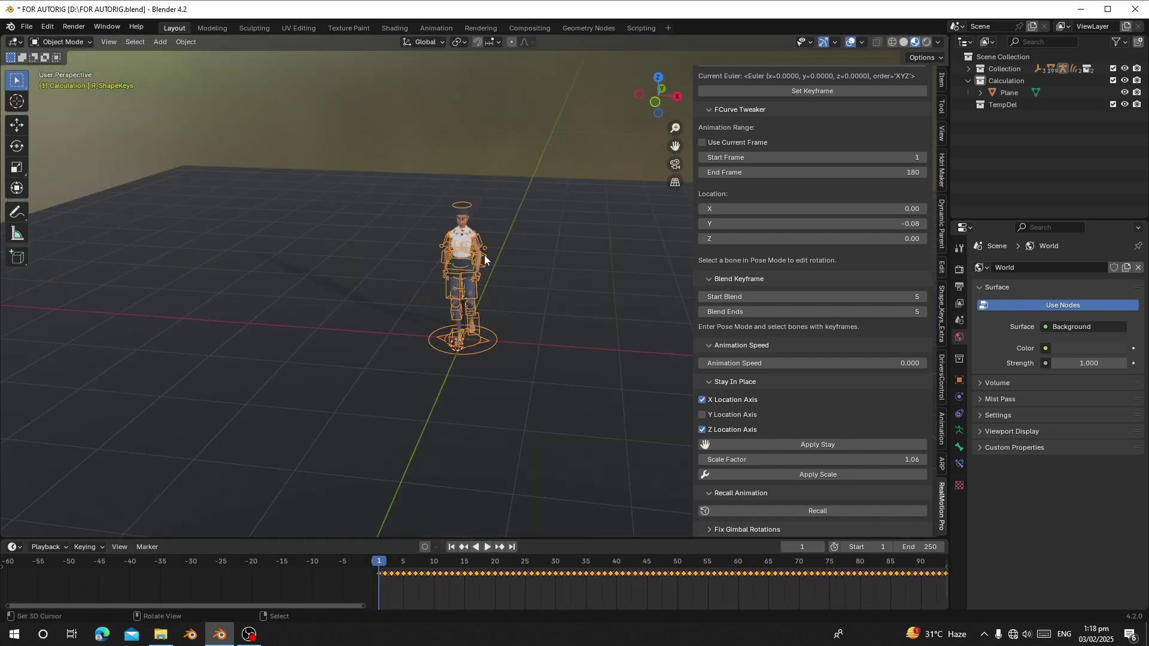
- Select the character's R_ShapeKeys rig and switch it to Pose Mode
{"action": "left_click", "coordinate": [484, 255]}
{"action": "key", "text": "KP_Decimal"}
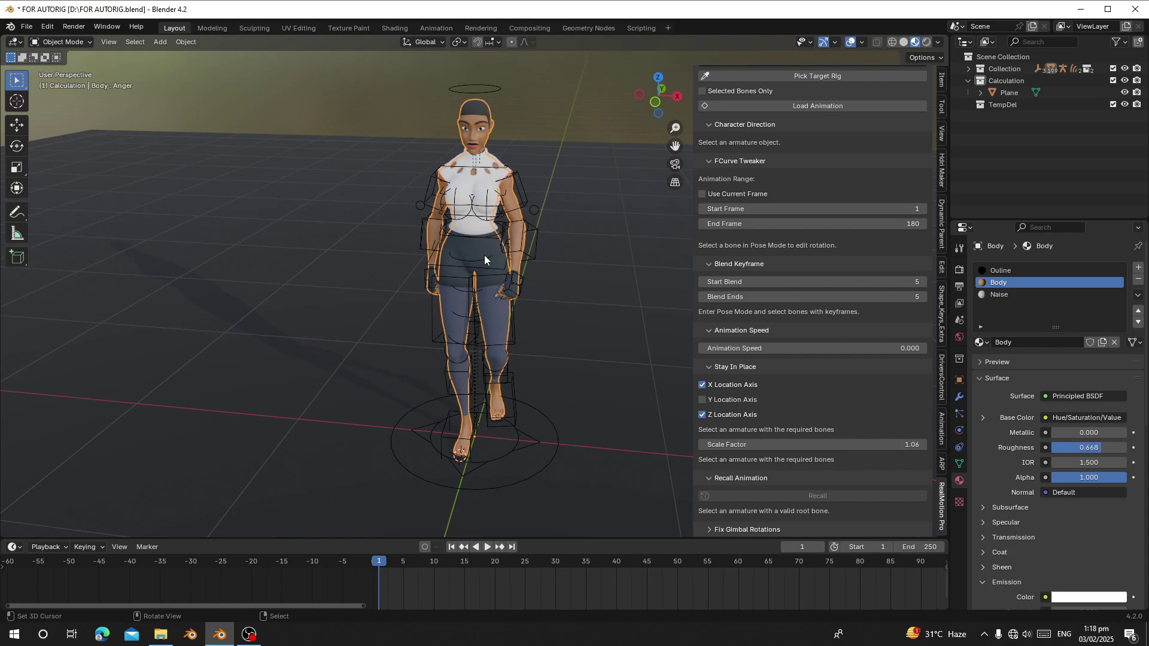
{"action": "left_click", "coordinate": [428, 171]}
{"action": "left_click", "coordinate": [432, 176]}
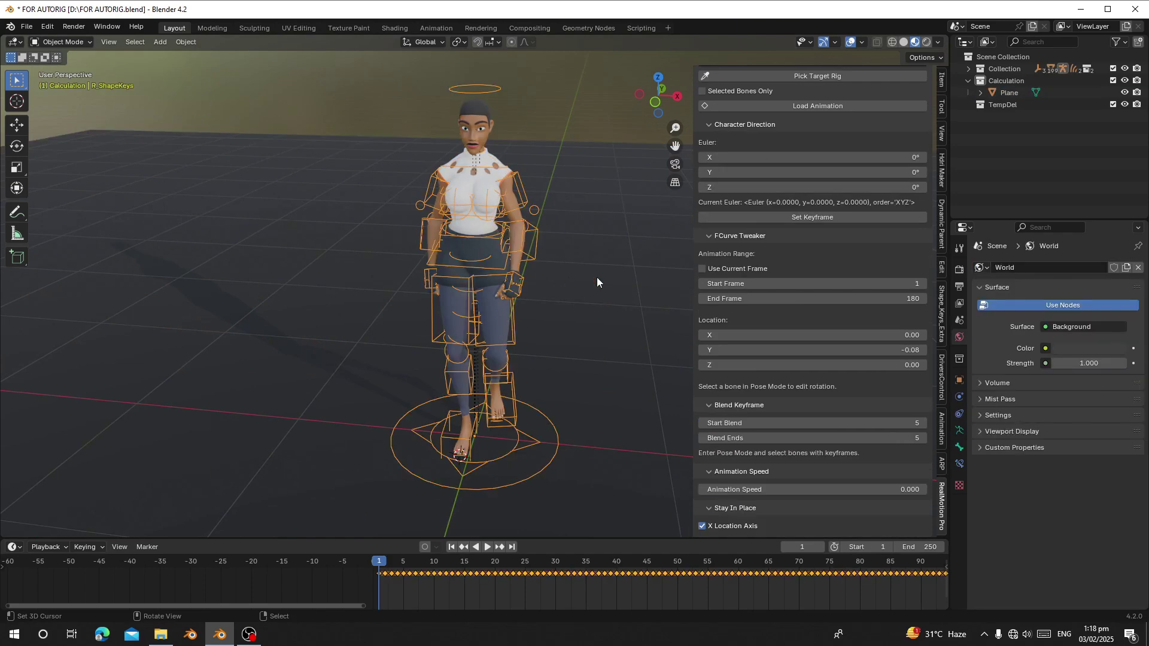
{"action": "scroll", "coordinate": [601, 278], "scroll_direction": "up", "scroll_amount": 5}
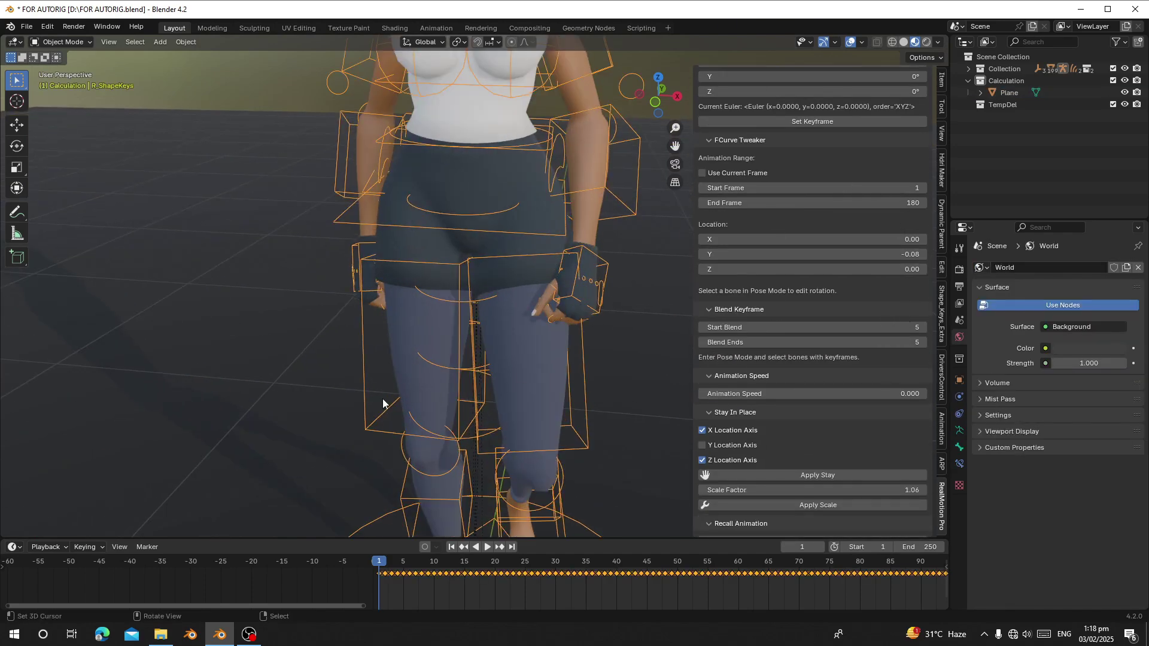
{"action": "left_click", "coordinate": [74, 42]}
{"action": "left_click", "coordinate": [74, 80]}
- Select the left shoulder control bone on the chest and try rotating it
{"action": "middle_click_drag", "start_coordinate": [572, 231], "coordinate": [465, 368], "text": "shift"}
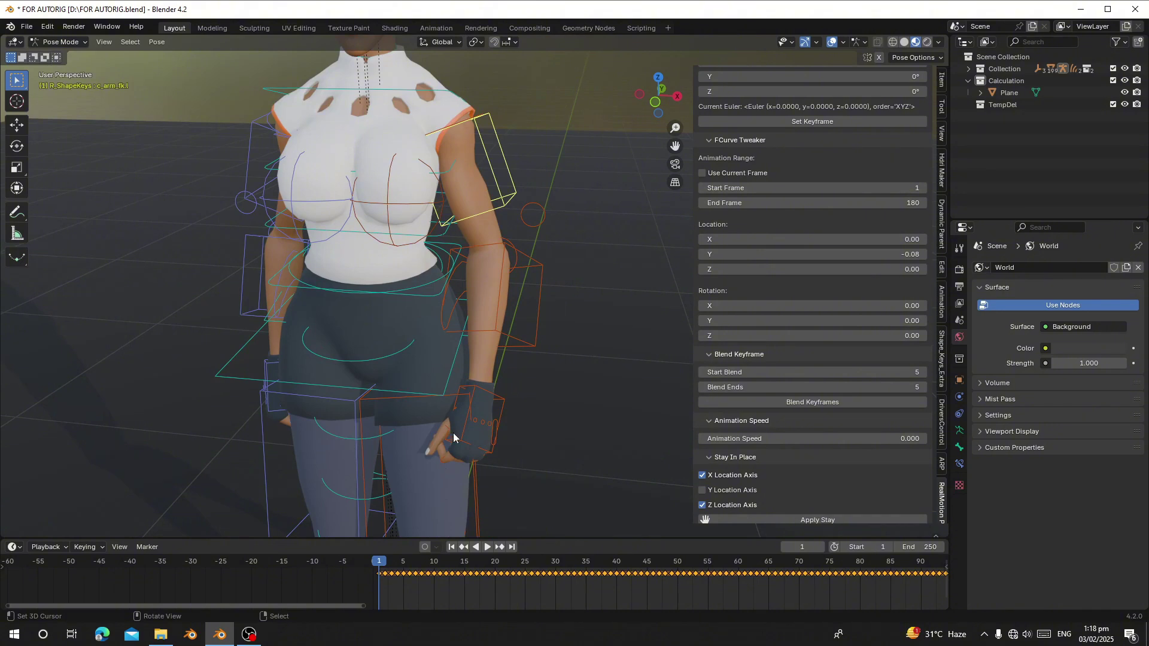
{"action": "scroll", "coordinate": [453, 437], "scroll_direction": "down", "scroll_amount": 2}
{"action": "scroll", "coordinate": [440, 356], "scroll_direction": "up", "scroll_amount": 4, "text": "shift"}
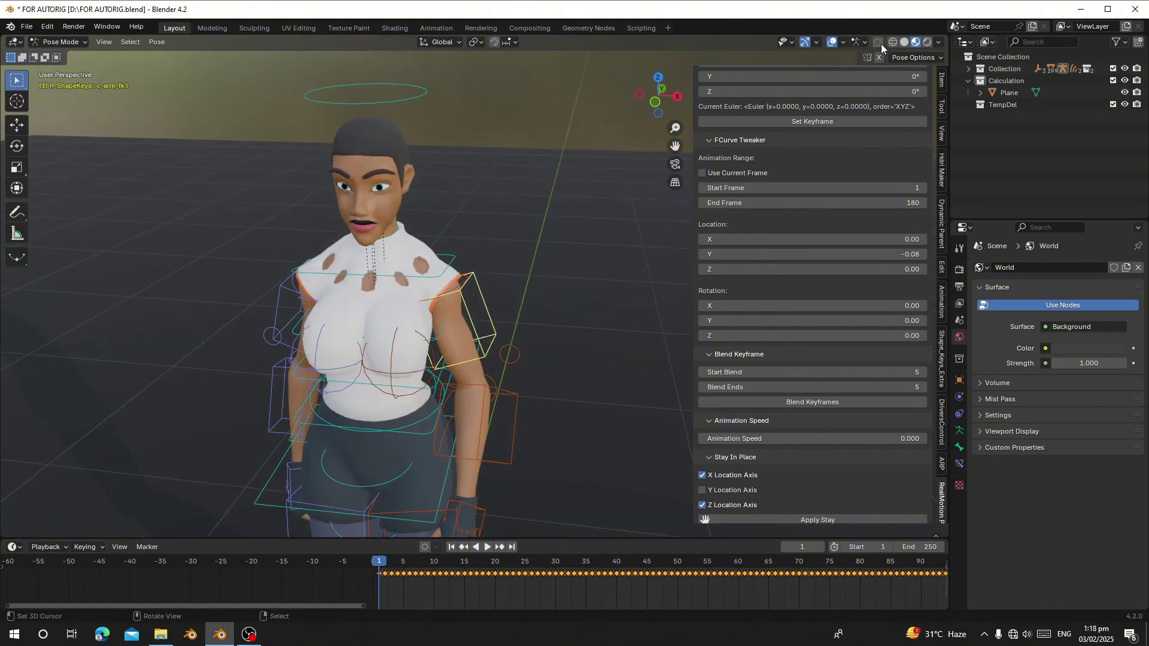
{"action": "scroll", "coordinate": [419, 245], "scroll_direction": "up", "scroll_amount": 4}
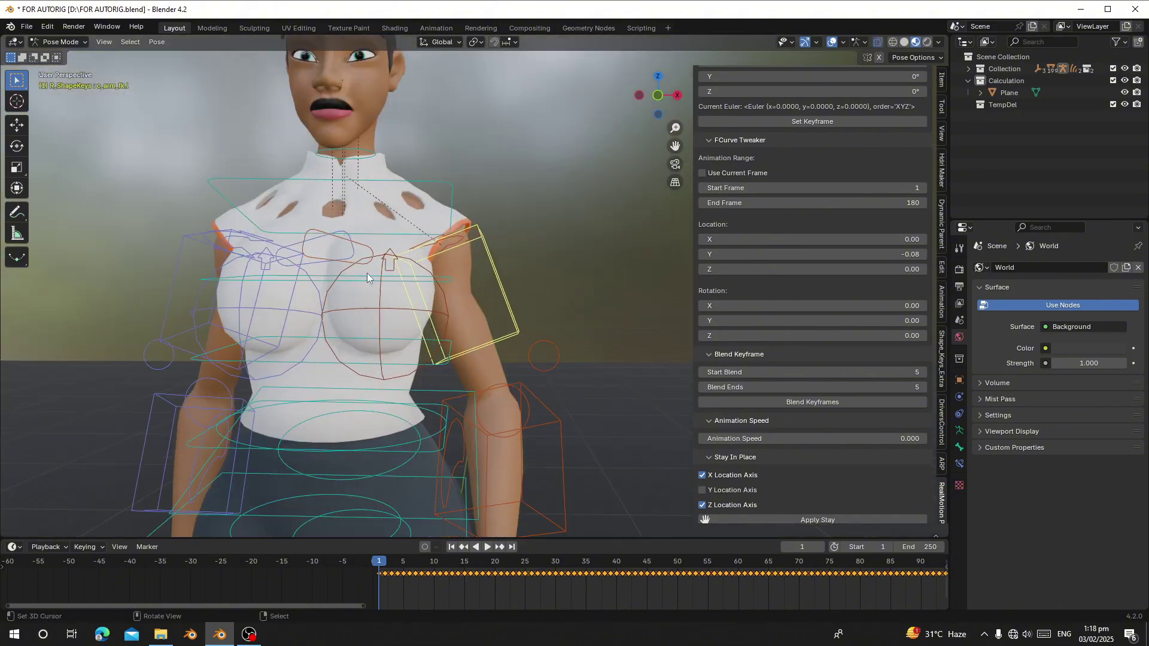
{"action": "left_click", "coordinate": [363, 252]}
{"action": "middle_click_drag", "start_coordinate": [363, 251], "coordinate": [476, 232]}
{"action": "key", "text": "r"}
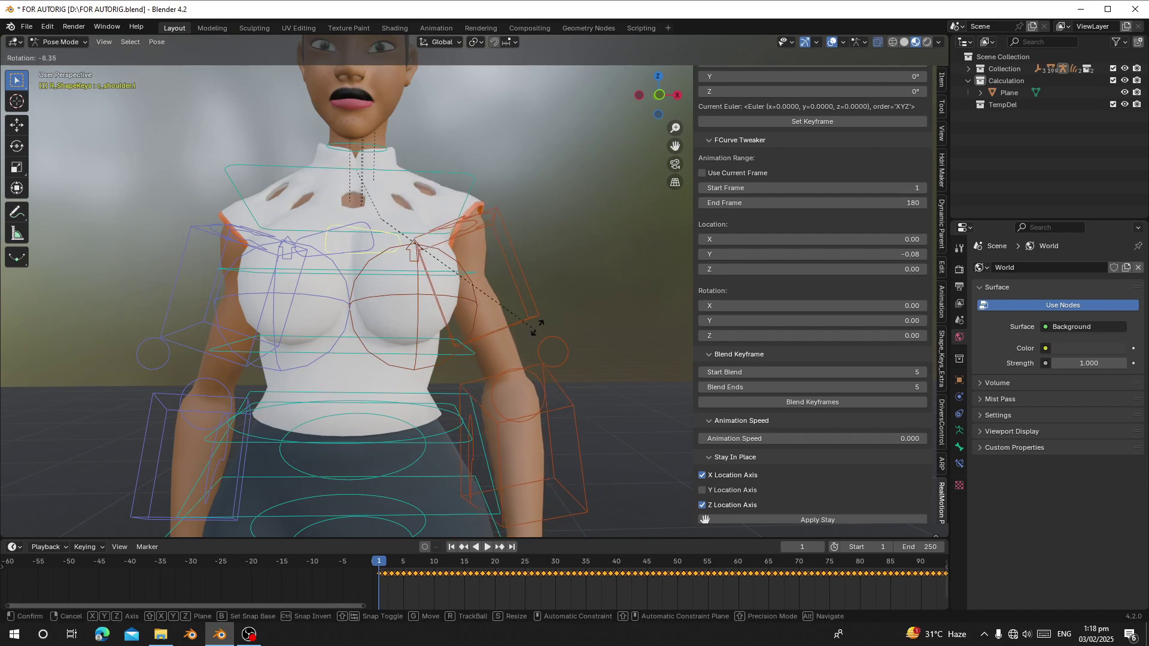
{"action": "right_click", "coordinate": [560, 288]}
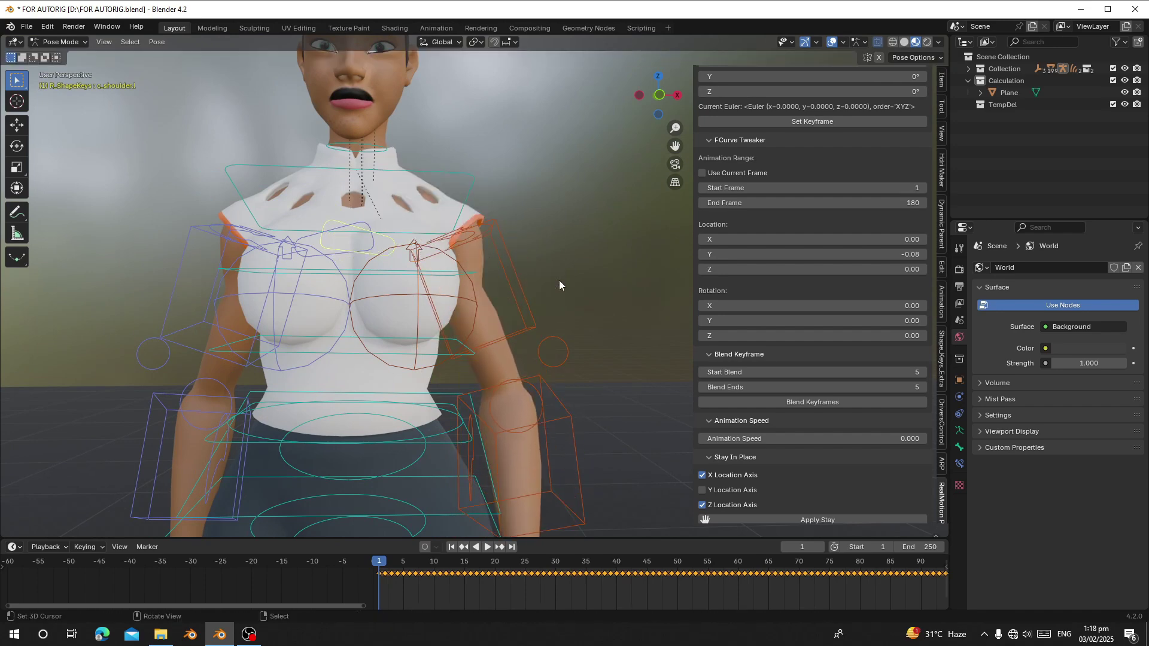
- Enable Use Current Frame for the FCurve Tweaker's animation range with the playhead at frame 1
{"action": "mouse_move", "coordinate": [389, 583]}
{"action": "left_mouse_down"}
{"action": "mouse_move", "coordinate": [415, 580]}
{"action": "mouse_move", "coordinate": [381, 577]}
{"action": "left_mouse_up"}
{"action": "scroll", "coordinate": [796, 342], "scroll_direction": "up", "scroll_amount": 8}
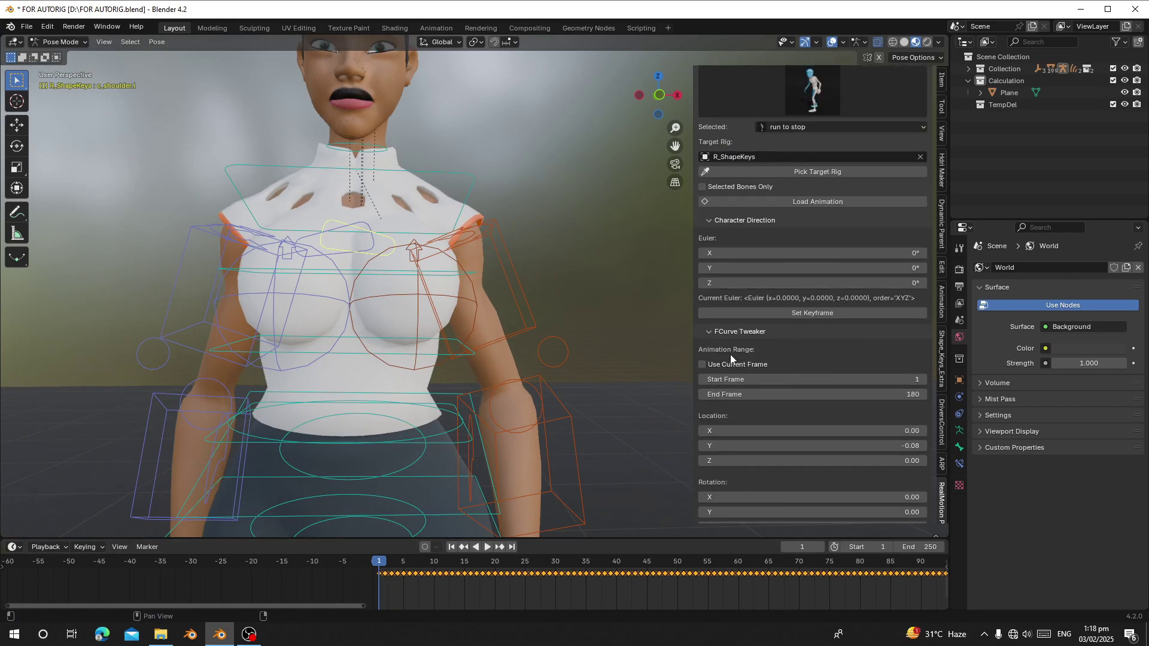
{"action": "left_click", "coordinate": [709, 365]}
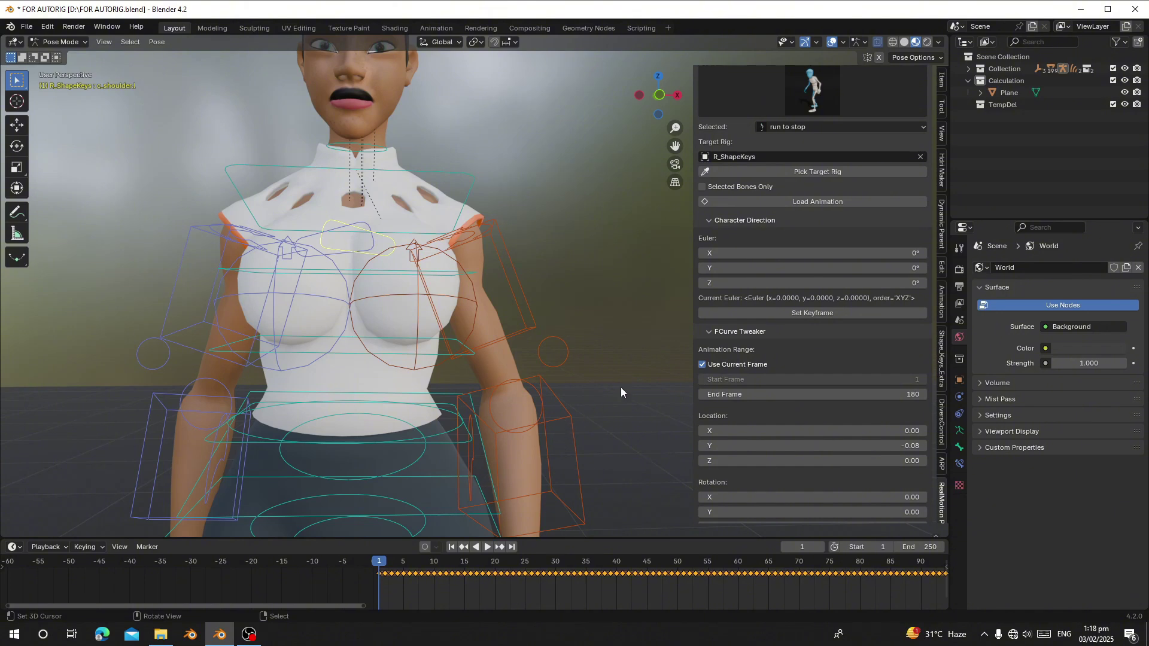
- Try changing the FCurve Tweaker's End Frame and shifting the left shoulder control along Location Y
{"action": "scroll", "coordinate": [745, 576], "scroll_direction": "down", "scroll_amount": 5}
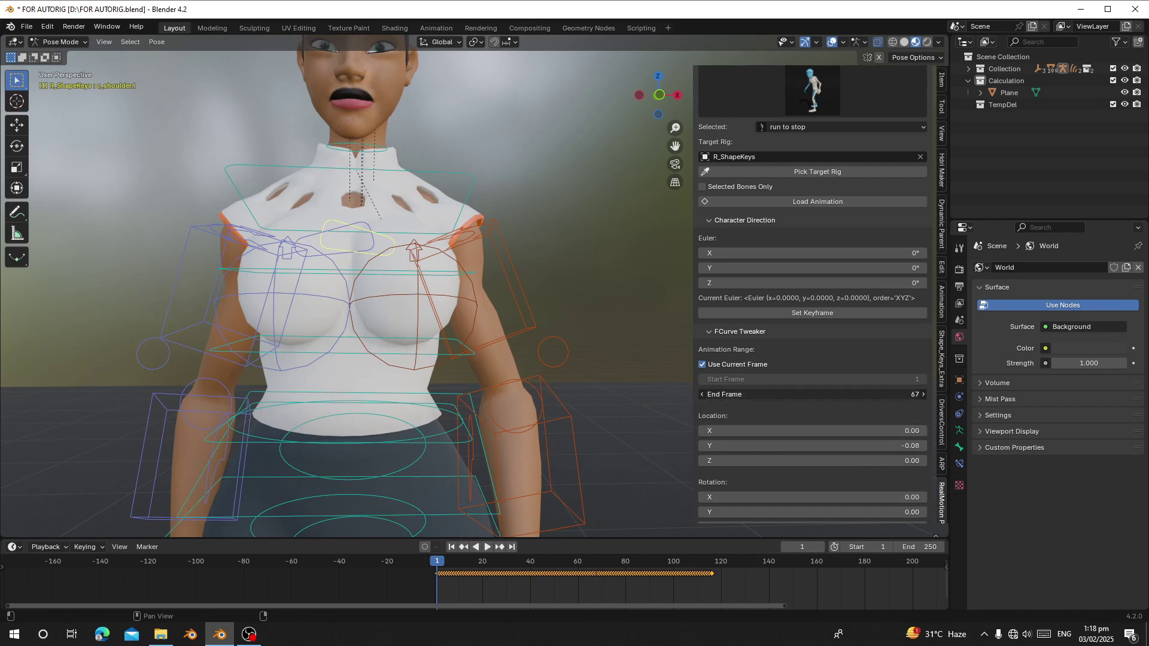
{"action": "right_click", "coordinate": [773, 396]}
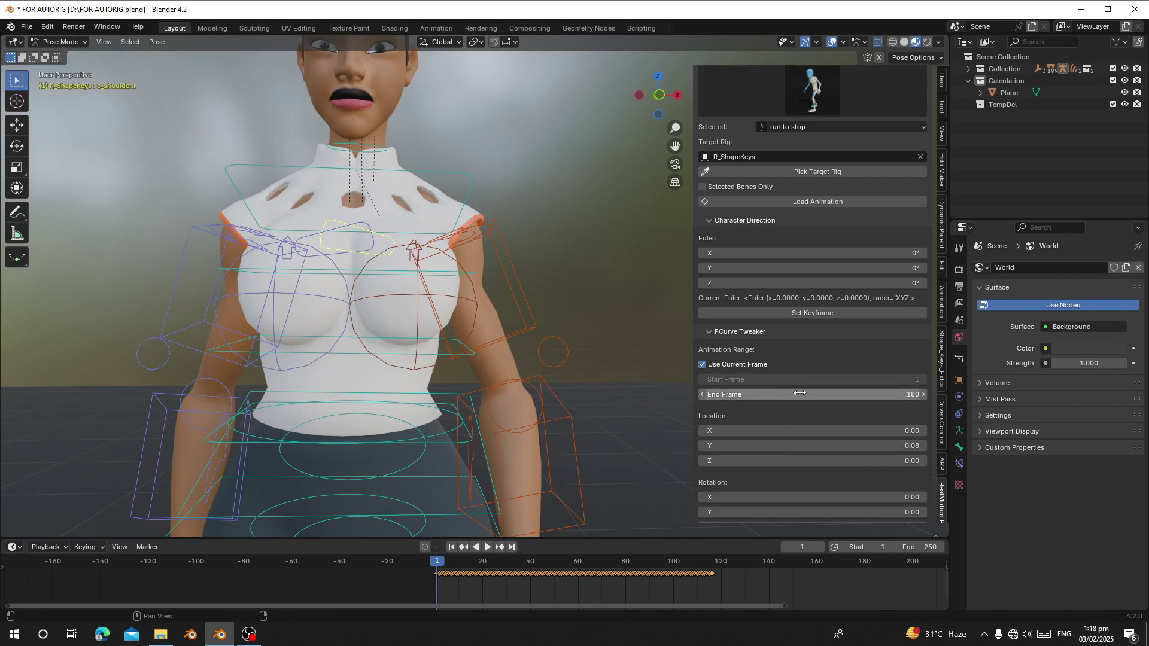
{"action": "scroll", "coordinate": [492, 396], "scroll_direction": "up", "scroll_amount": 1}
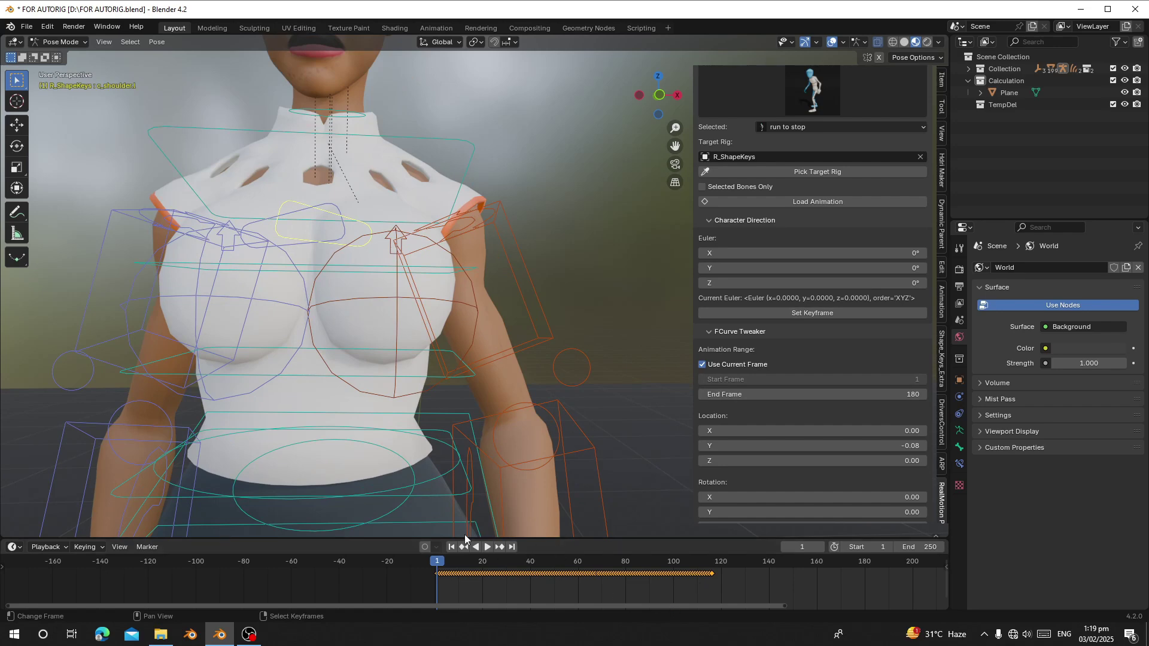
{"action": "middle_click_drag", "start_coordinate": [442, 305], "coordinate": [465, 314]}
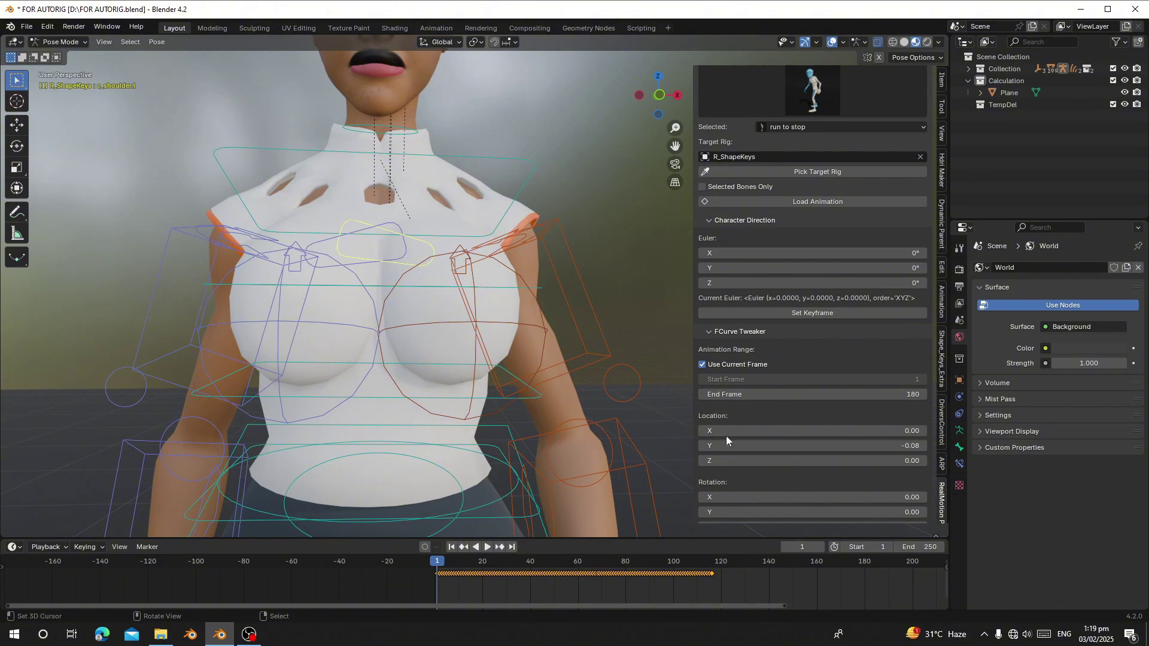
{"action": "scroll", "coordinate": [815, 450], "scroll_direction": "down", "scroll_amount": 4}
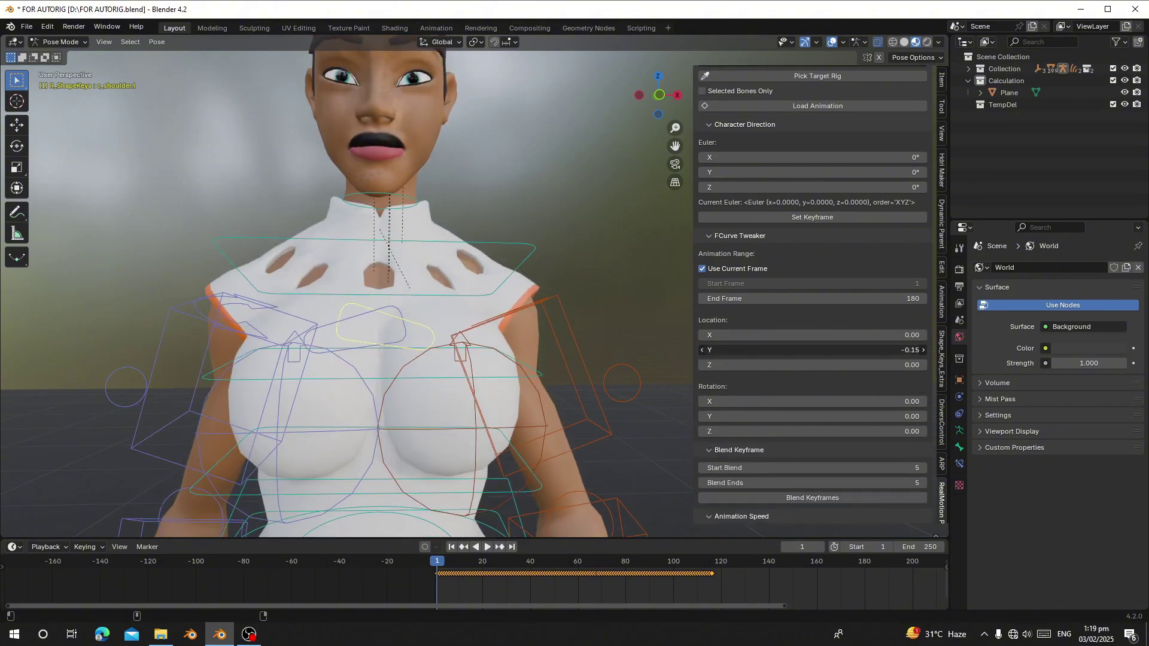
{"action": "left_click_drag", "start_coordinate": [760, 417], "coordinate": [760, 417]}
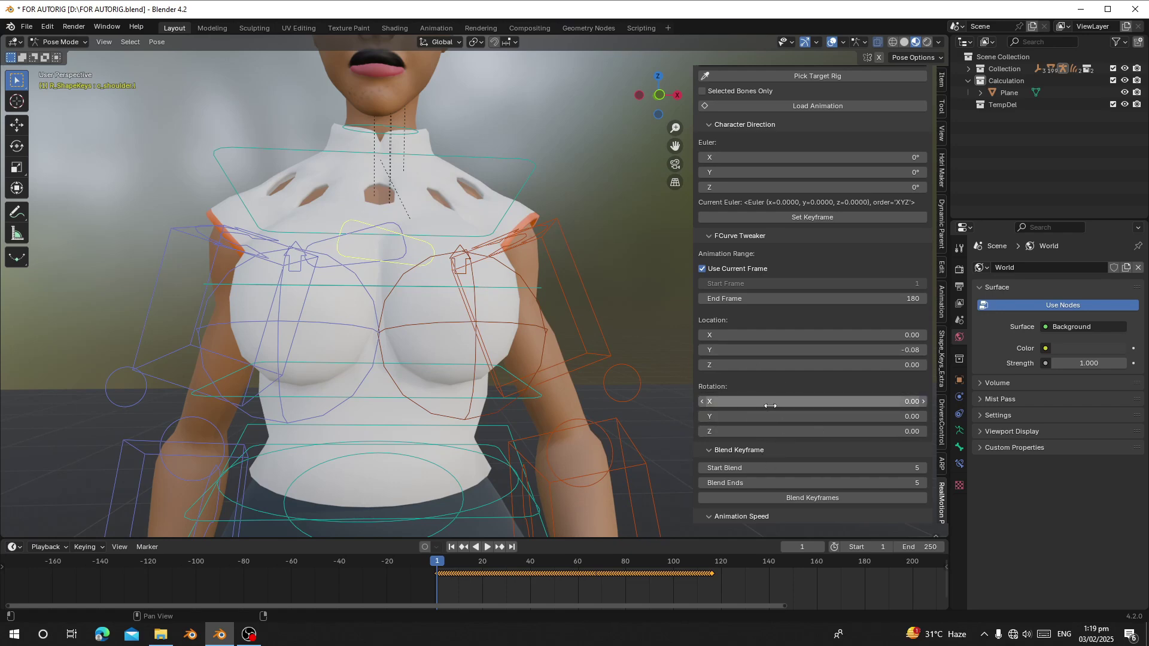
- Set the FCurve Tweaker's X rotation to 0.32 for the left shoulder control and 0.64 for the right shoulder control
{"action": "left_click_drag", "start_coordinate": [770, 406], "coordinate": [808, 406]}
{"action": "left_click", "coordinate": [405, 245]}
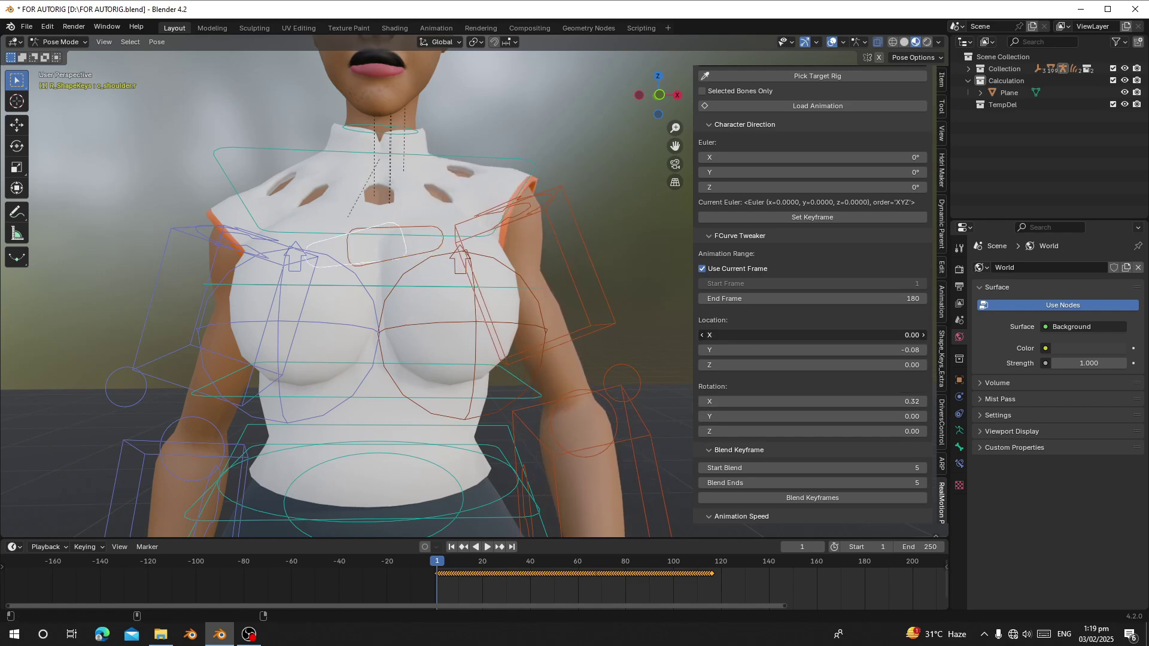
{"action": "left_click_drag", "start_coordinate": [747, 335], "coordinate": [748, 335]}
{"action": "left_click_drag", "start_coordinate": [735, 403], "coordinate": [744, 402]}
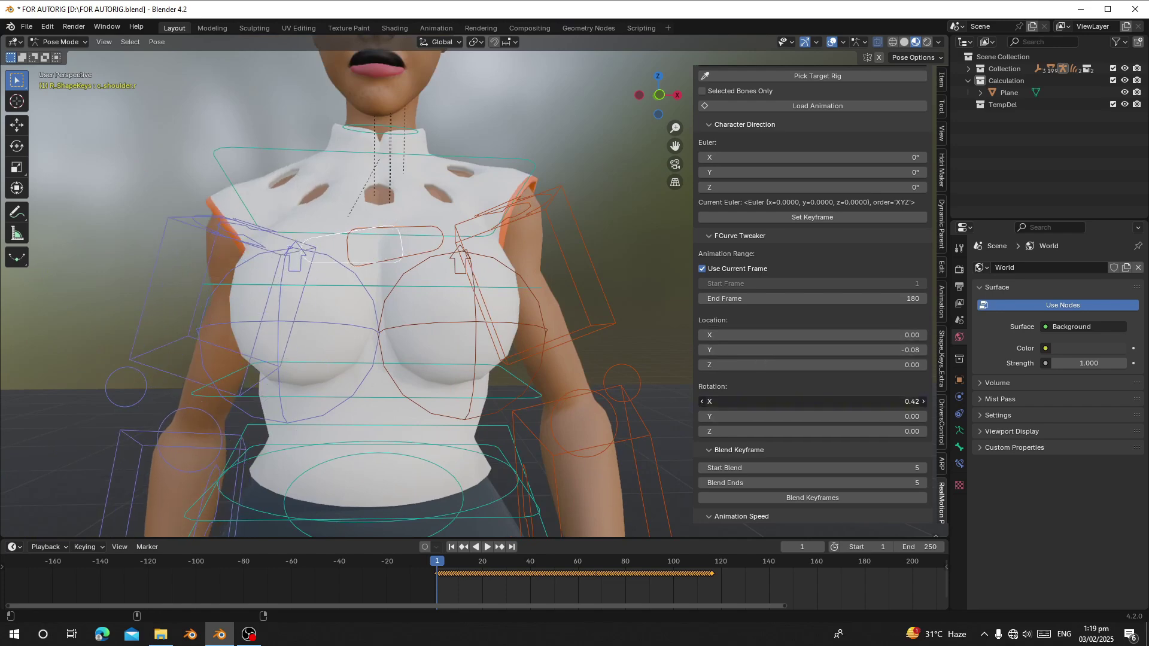
{"action": "left_click_drag", "start_coordinate": [815, 402], "coordinate": [826, 401]}
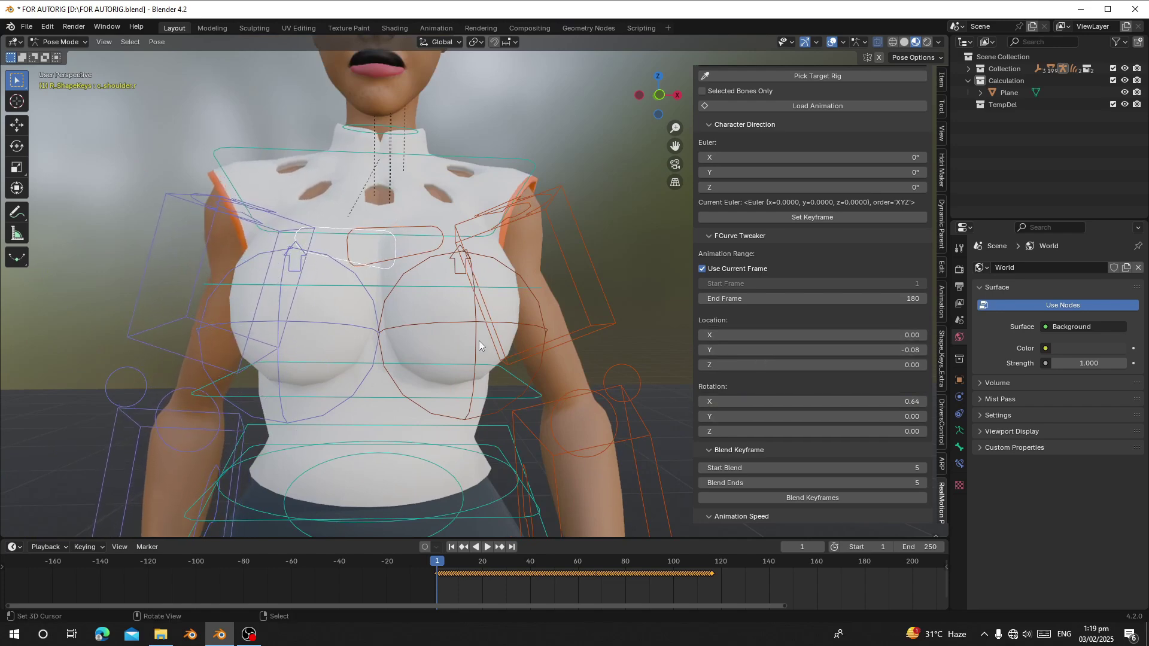
- Play the animation from several points to check the adjusted shoulders, and return to frame 1
{"action": "scroll", "coordinate": [467, 335], "scroll_direction": "down", "scroll_amount": 6}
{"action": "key", "text": "space"}
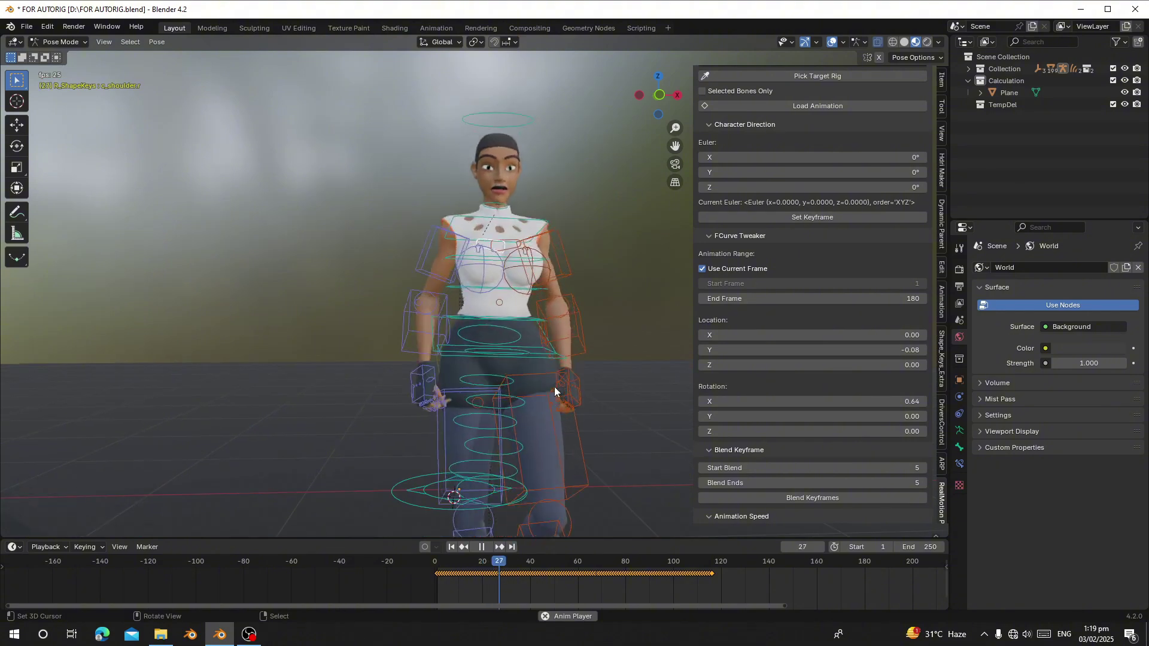
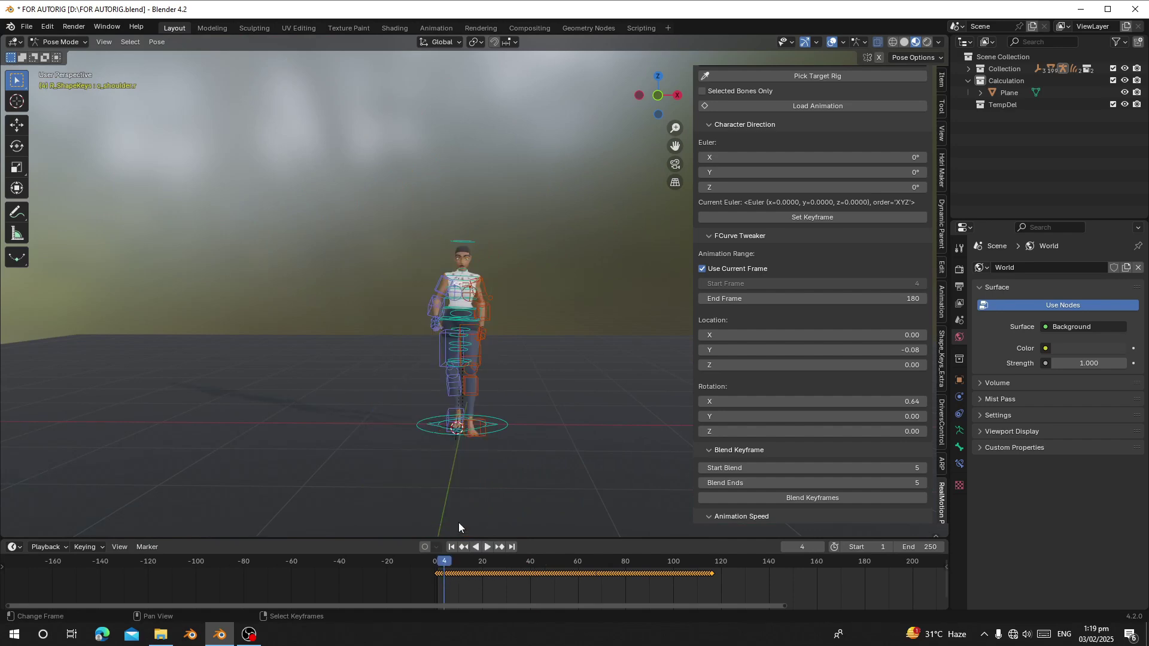
{"action": "key", "text": "space"}
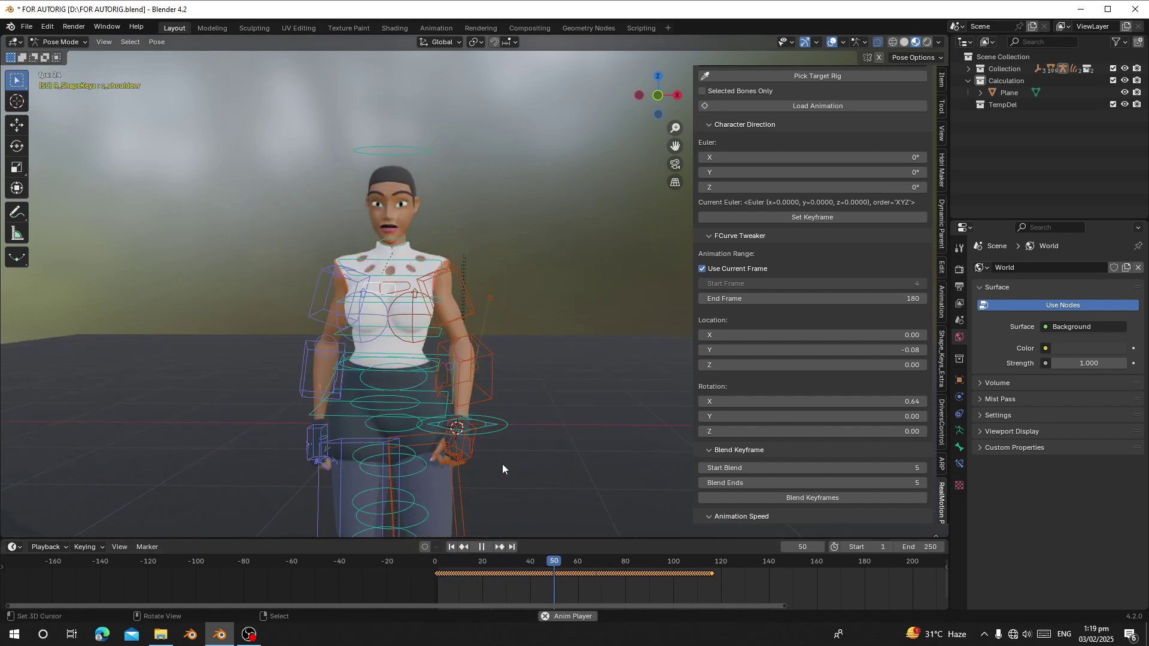
{"action": "key", "text": "space"}
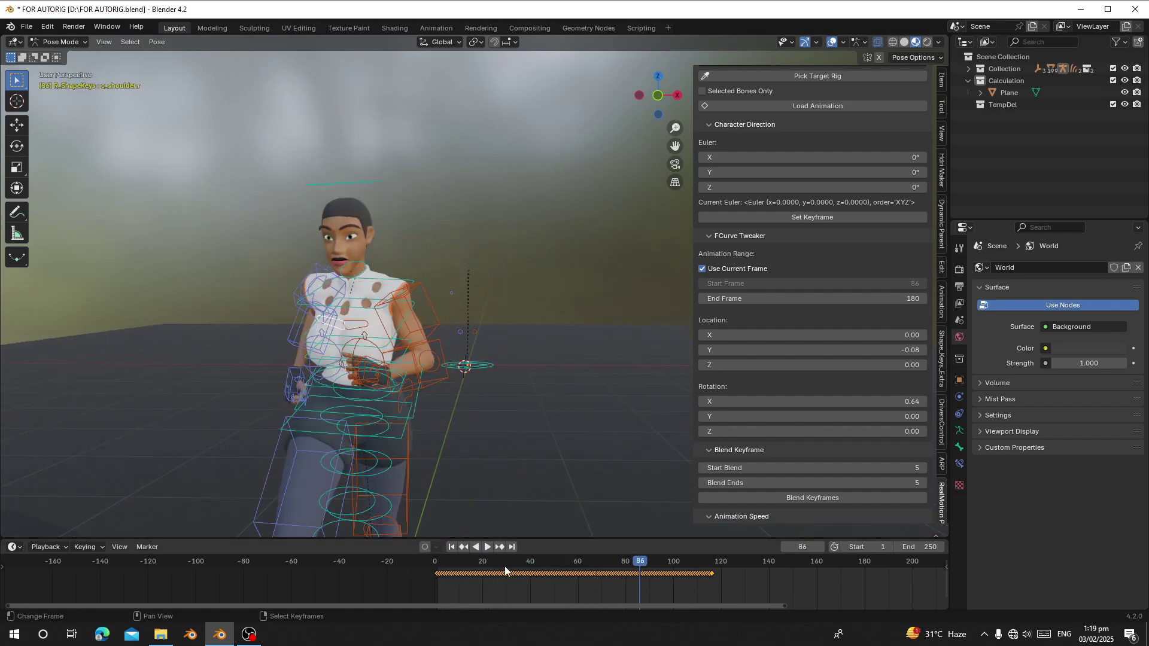
{"action": "key", "text": "space"}
{"action": "key", "text": "space"}
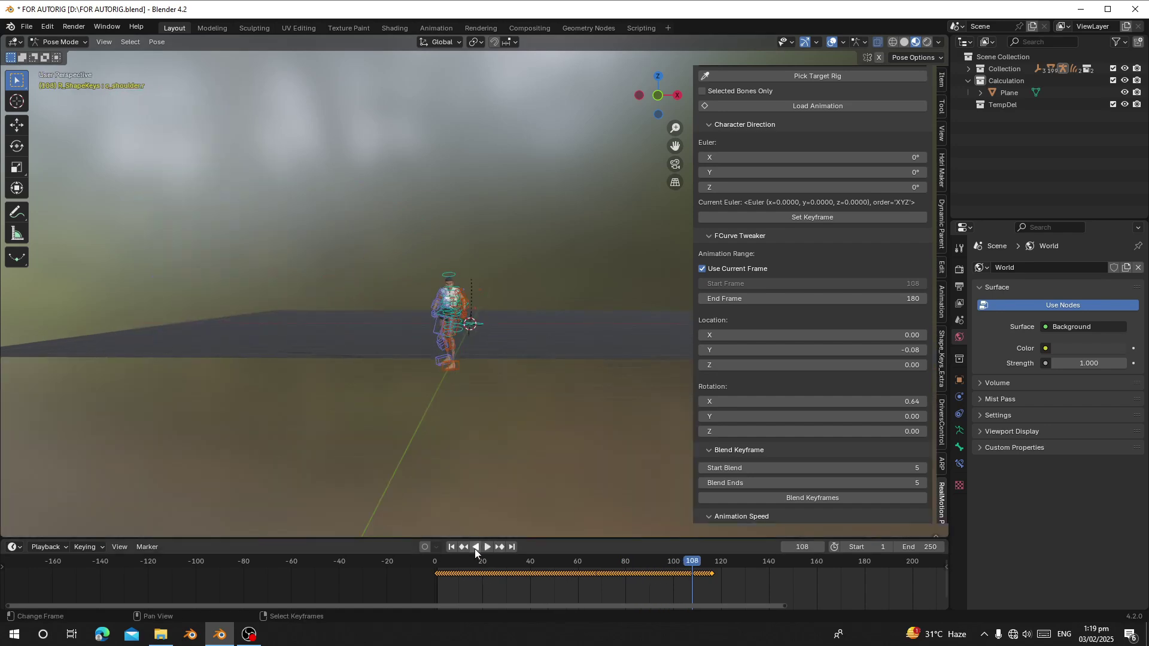
{"action": "key", "text": "shift+Left"}
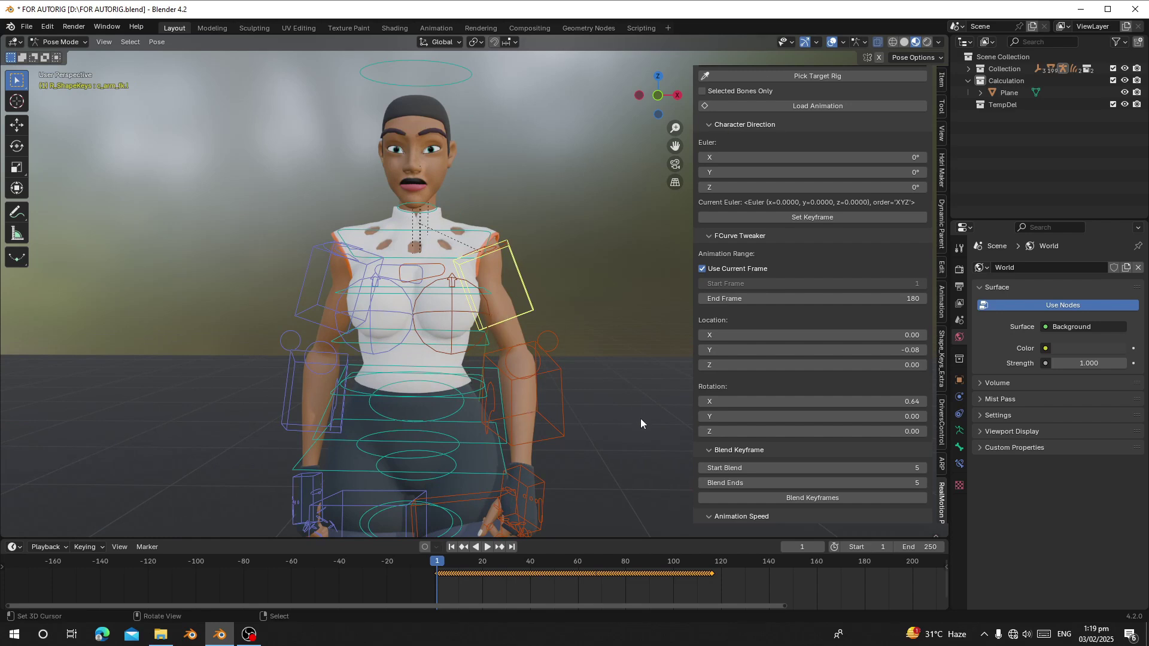
- Limit the FCurve Tweaker's range to End Frame 30, using the current frame 12 as its start
{"action": "scroll", "coordinate": [465, 581], "scroll_direction": "up", "scroll_amount": 8}
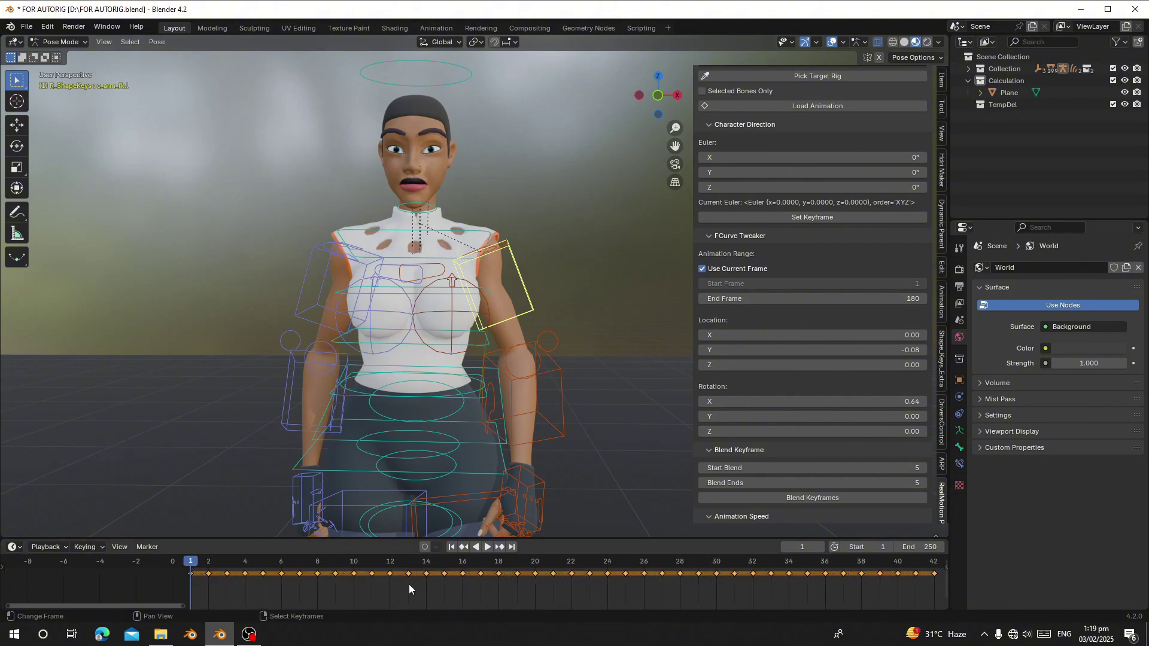
{"action": "left_click", "coordinate": [360, 579]}
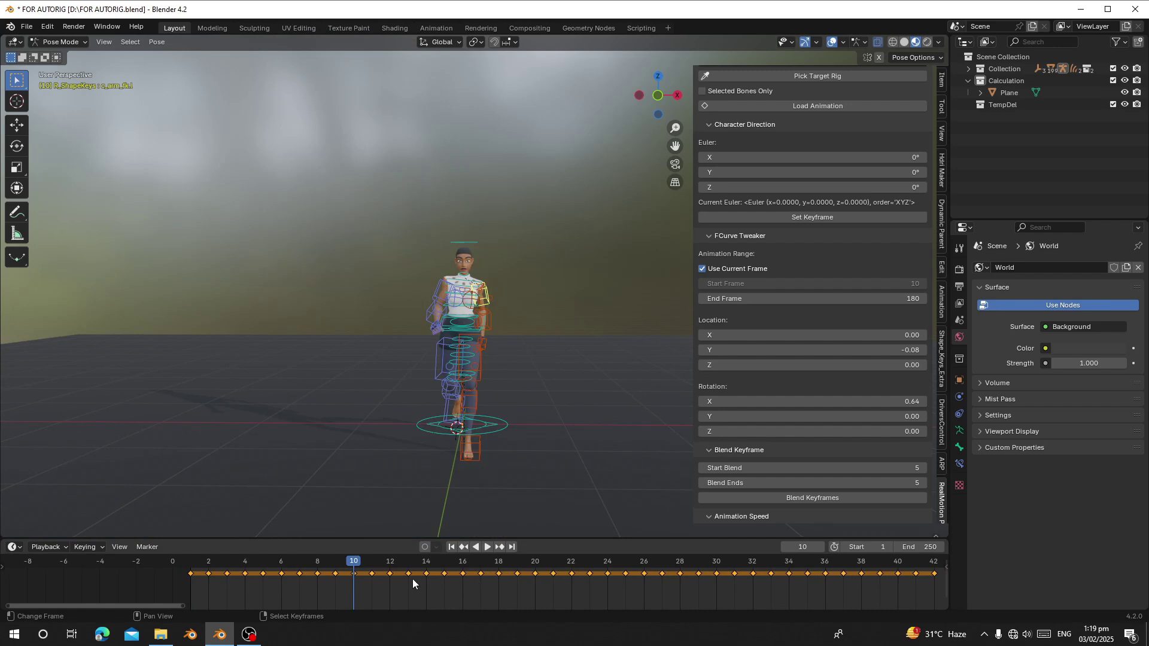
{"action": "left_click", "coordinate": [392, 574]}
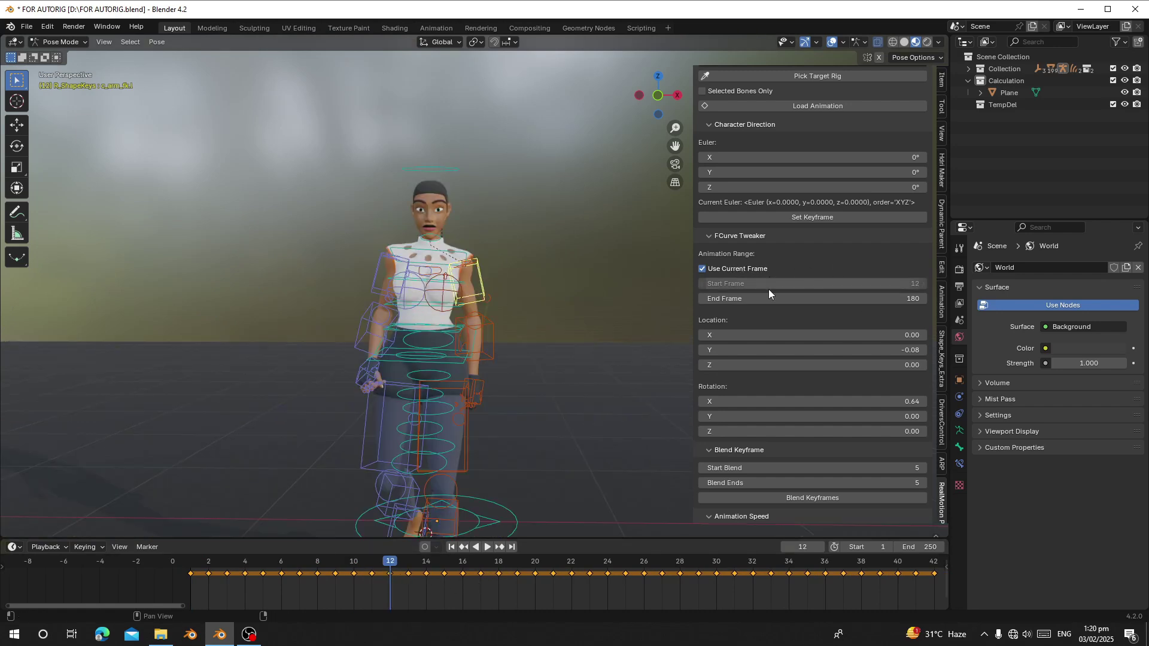
{"action": "left_click", "coordinate": [728, 270]}
{"action": "left_click", "coordinate": [730, 269]}
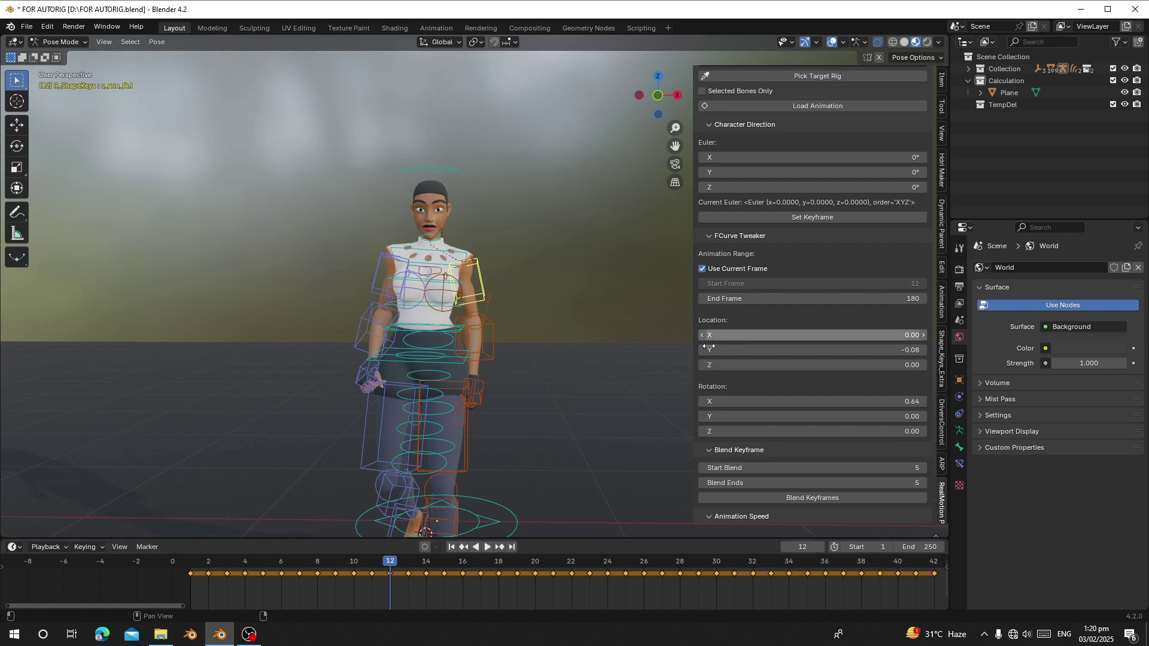
{"action": "scroll", "coordinate": [546, 599], "scroll_direction": "down", "scroll_amount": 2}
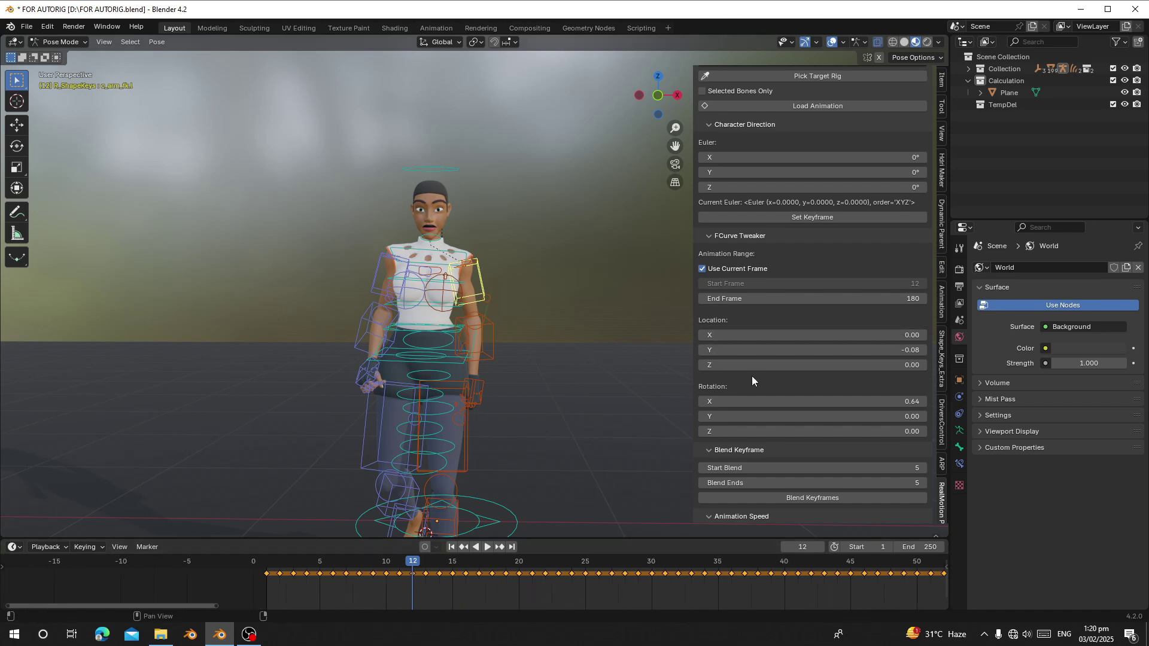
{"action": "left_click", "coordinate": [782, 299]}
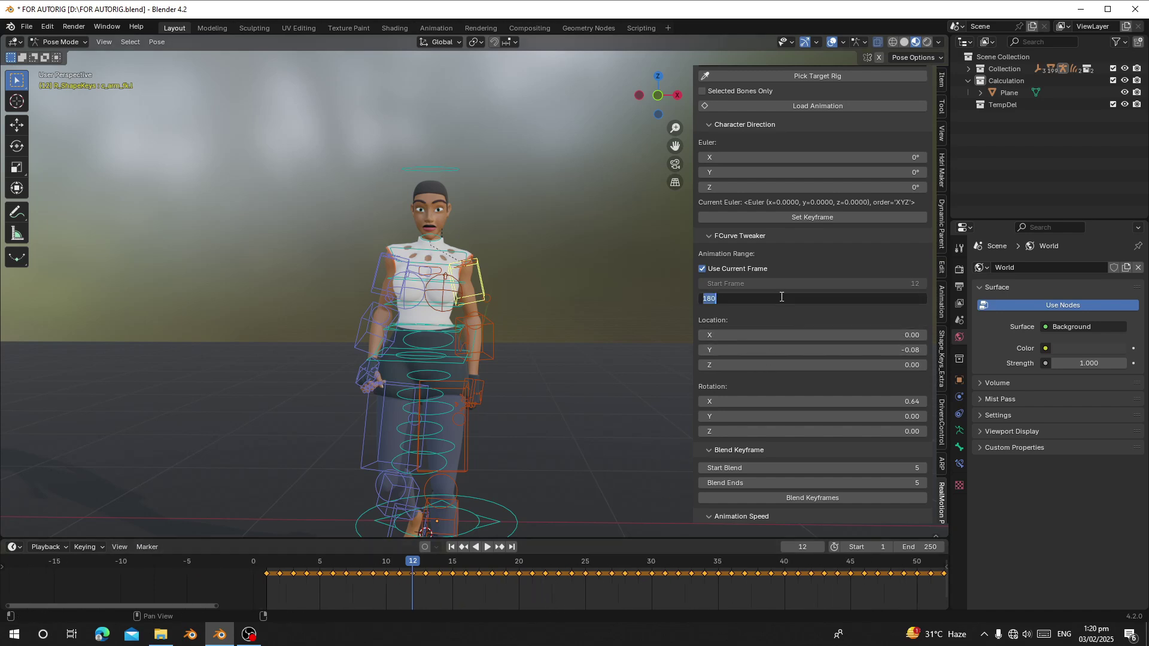
{"action": "type", "text": "30"}
{"action": "key", "text": "Return"}
{"action": "scroll", "coordinate": [489, 392], "scroll_direction": "up", "scroll_amount": 1}
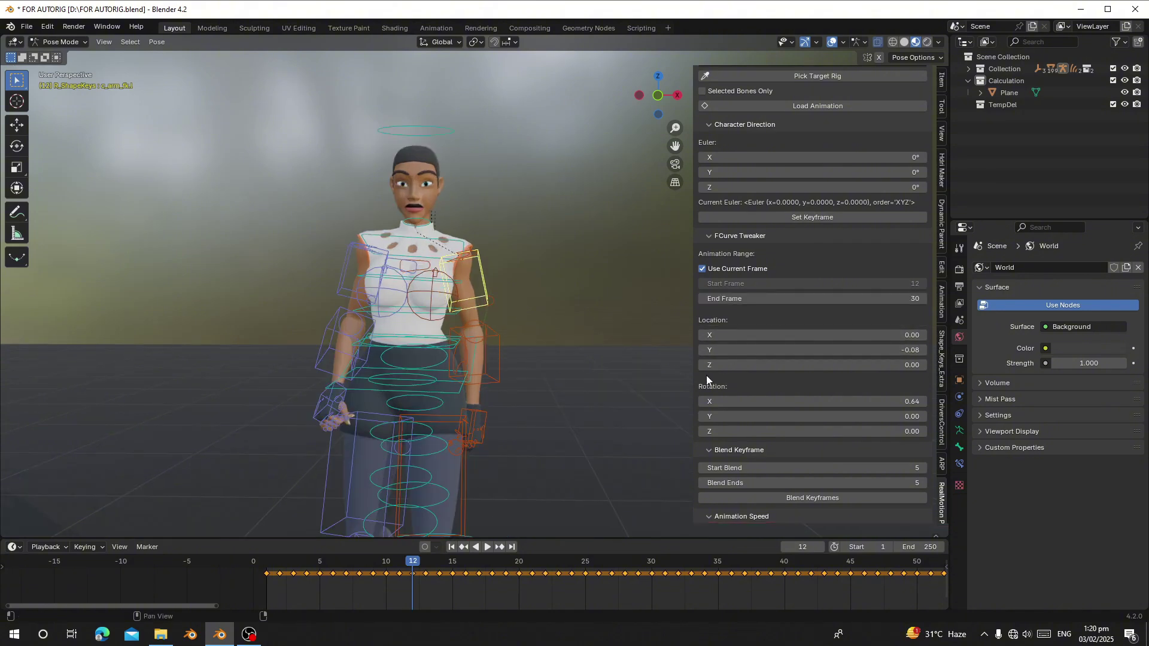
{"action": "scroll", "coordinate": [760, 395], "scroll_direction": "down", "scroll_amount": 3}
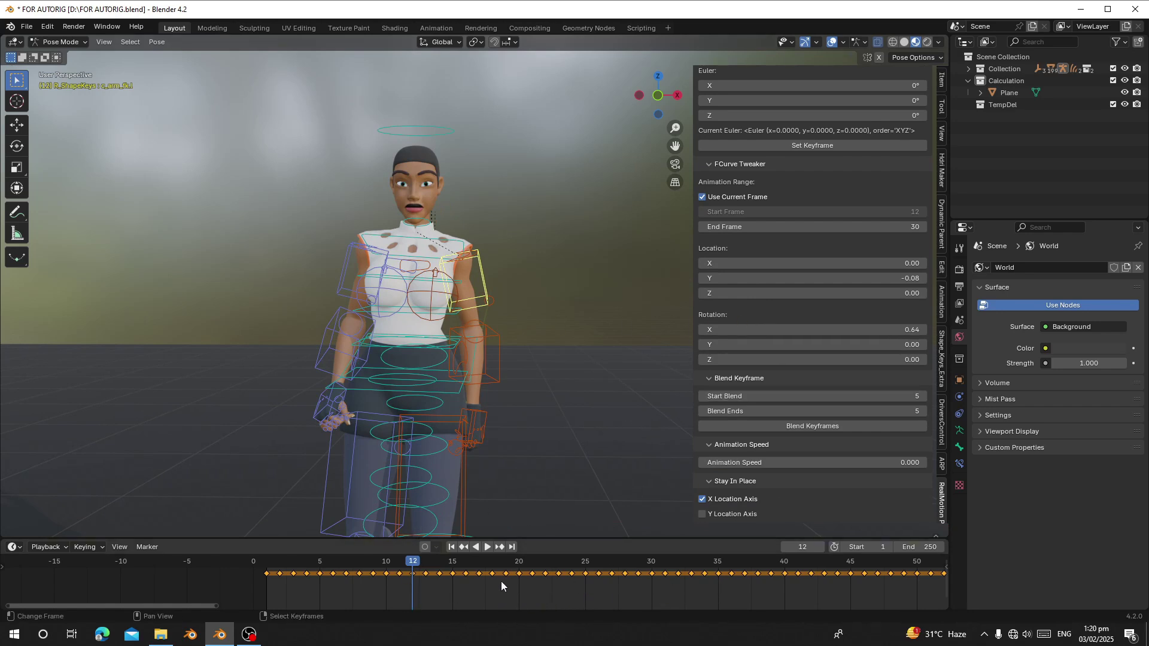
- Raise the left upper arm control from frame 15 by setting the FCurve Tweaker's X rotation to 1.69
{"action": "left_click", "coordinate": [525, 576]}
{"action": "middle_click_drag", "start_coordinate": [510, 582], "coordinate": [477, 584]}
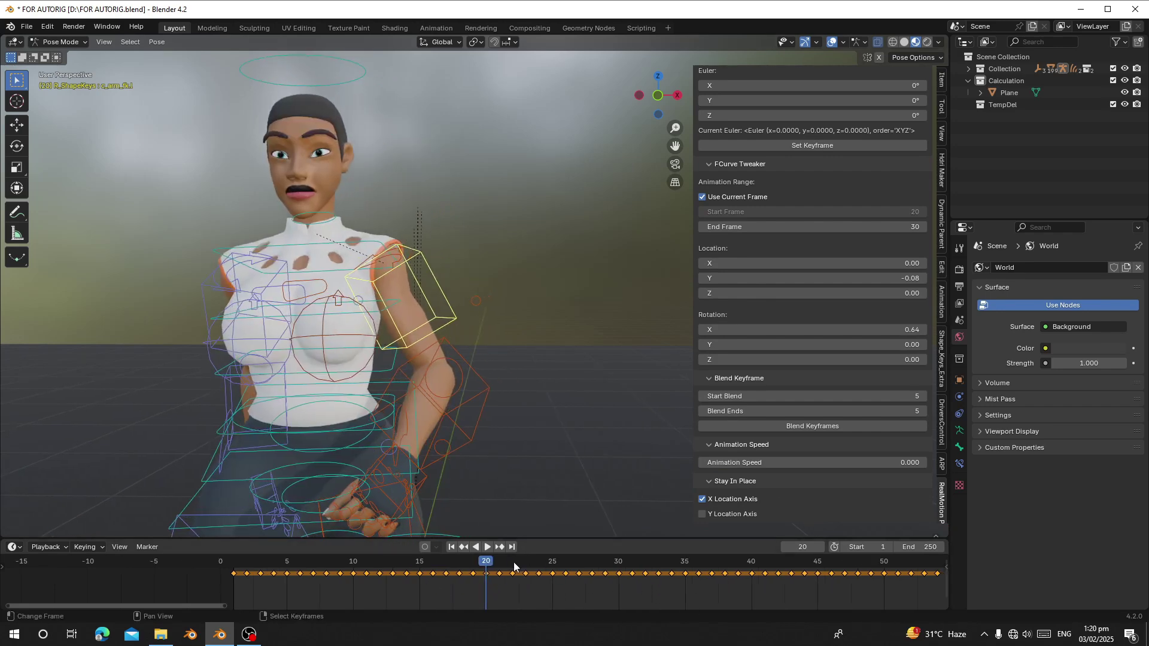
{"action": "middle_click_drag", "start_coordinate": [540, 356], "coordinate": [574, 336], "text": "shift"}
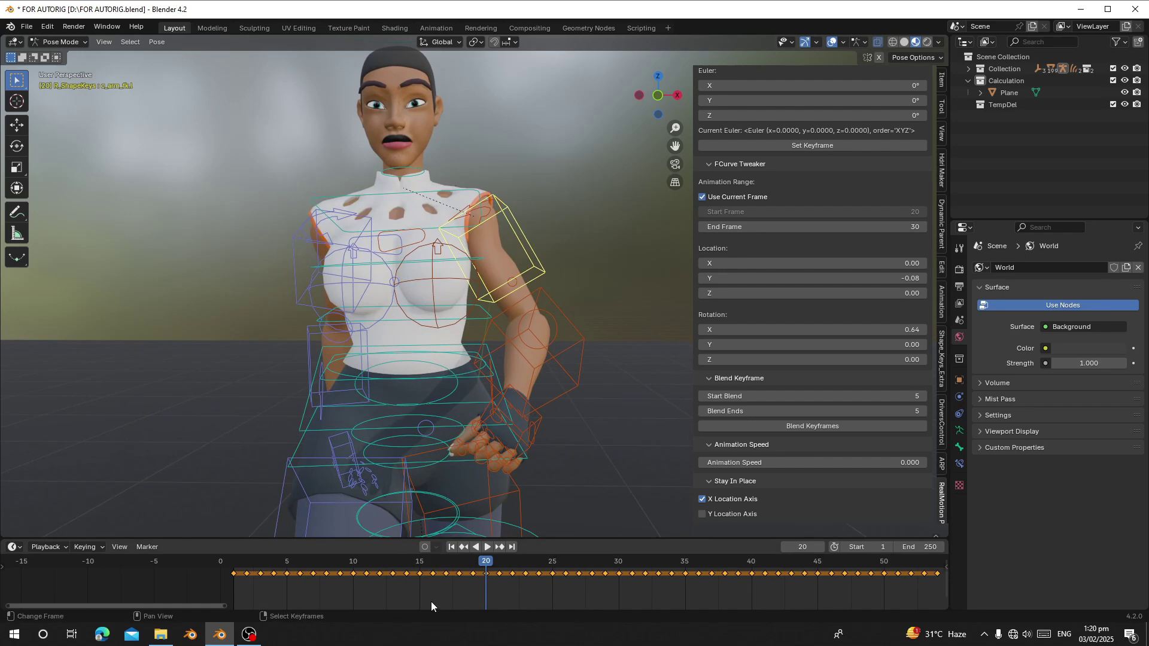
{"action": "left_click", "coordinate": [424, 573]}
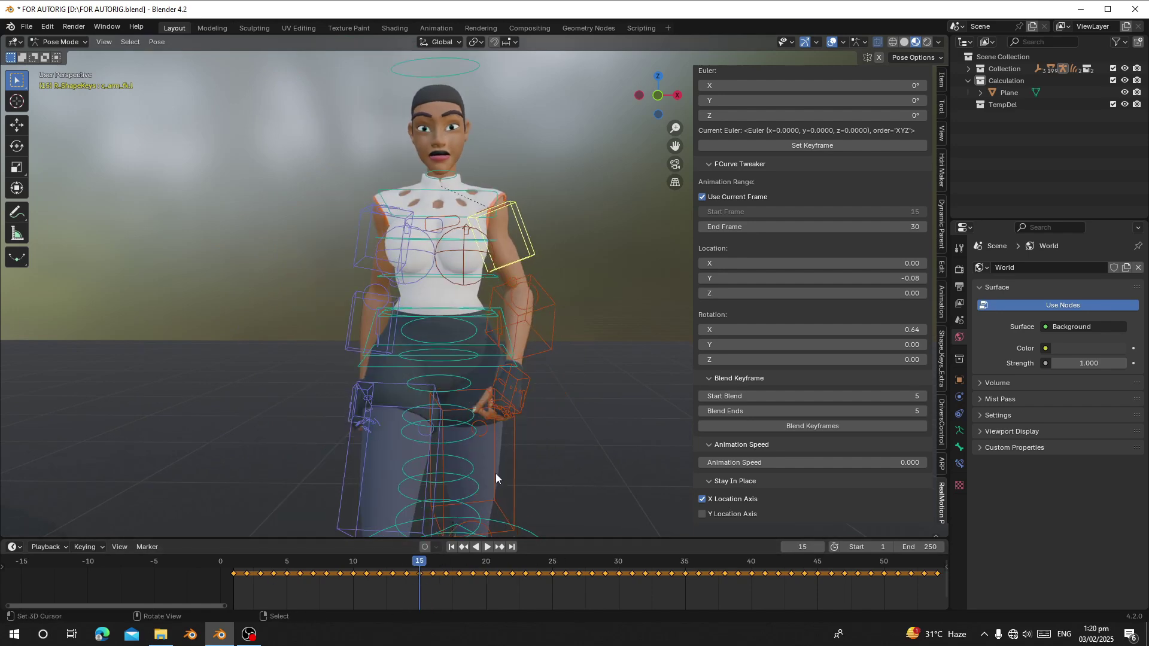
{"action": "scroll", "coordinate": [495, 477], "scroll_direction": "up", "scroll_amount": 3}
{"action": "left_click_drag", "start_coordinate": [778, 344], "coordinate": [811, 331]}
{"action": "right_click", "coordinate": [795, 345]}
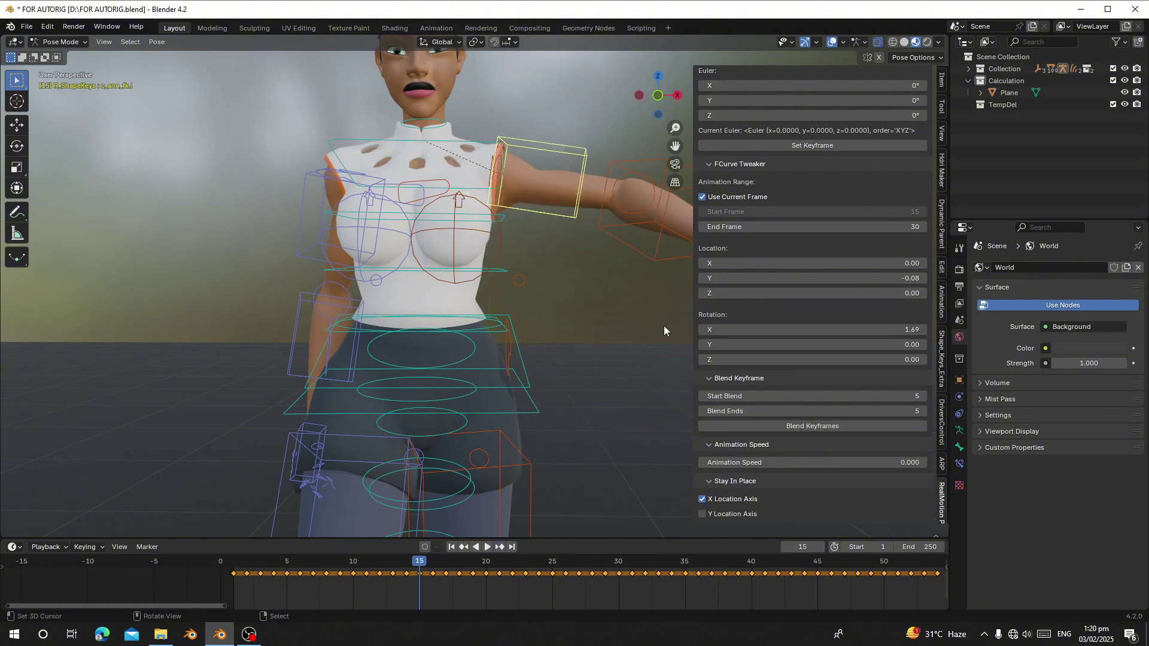
- Rotate the left forearm and hand controls with the FCurve Tweaker, using Y rotation -1.80 and Z rotation 0.78
{"action": "scroll", "coordinate": [664, 325], "scroll_direction": "down", "scroll_amount": 2}
{"action": "middle_click_drag", "start_coordinate": [663, 326], "coordinate": [515, 292], "text": "shift"}
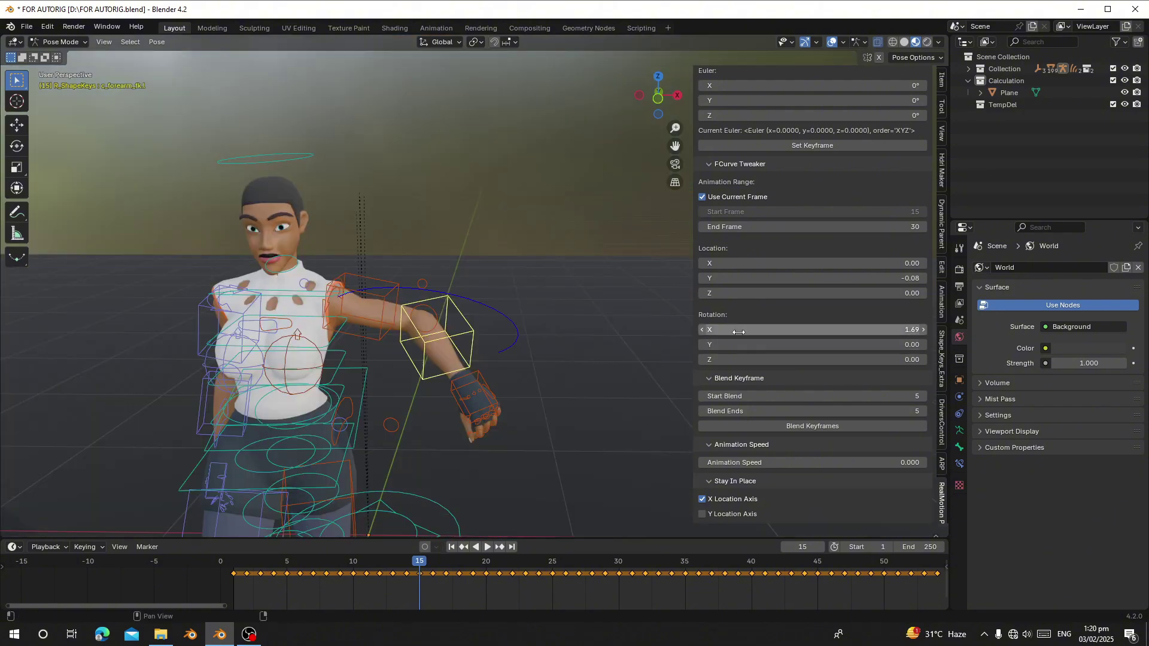
{"action": "left_click_drag", "start_coordinate": [739, 331], "coordinate": [813, 330]}
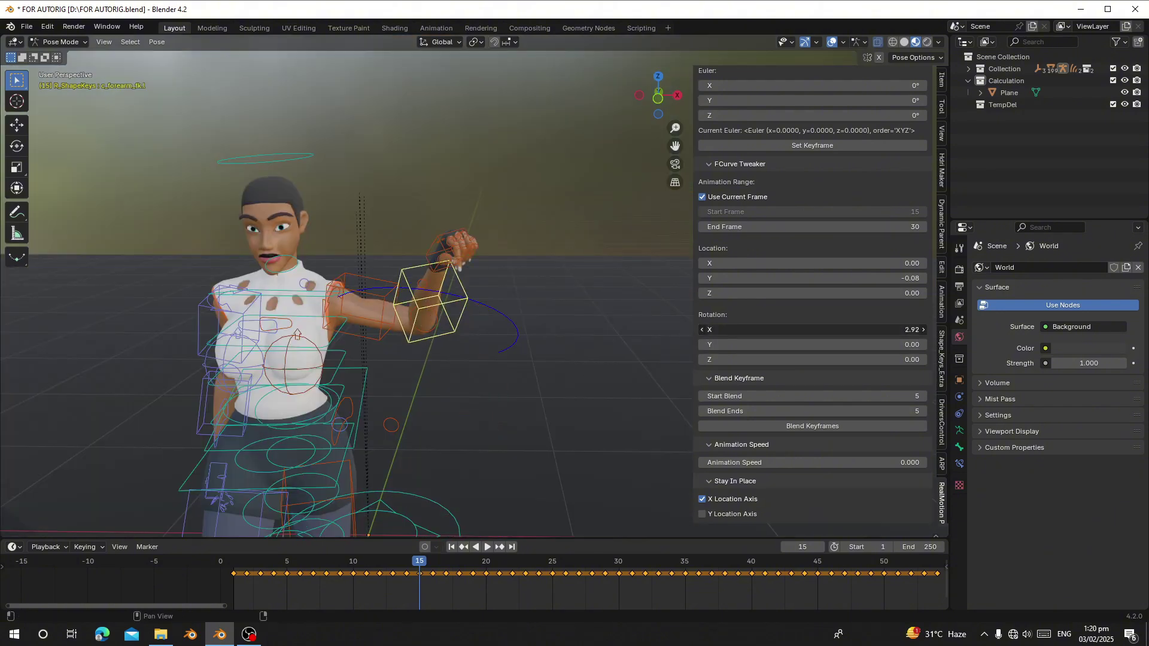
{"action": "right_click", "coordinate": [737, 331]}
{"action": "left_click_drag", "start_coordinate": [735, 360], "coordinate": [676, 346]}
{"action": "left_click", "coordinate": [524, 374]}
{"action": "mouse_move", "coordinate": [450, 362]}
{"action": "middle_mouse_down"}
{"action": "mouse_move", "coordinate": [444, 323]}
{"action": "mouse_move", "coordinate": [460, 363]}
{"action": "middle_mouse_up"}
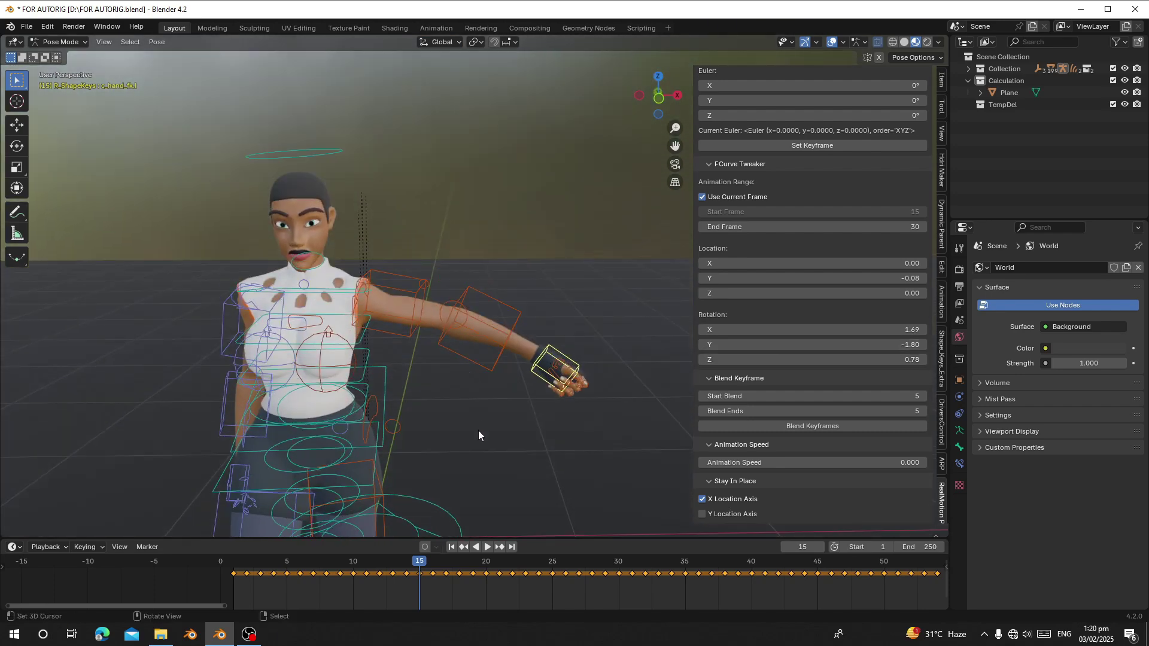
- Play and scrub the animation around the tweaked range to check the raised arm's transition, ending at frame 15
{"action": "left_click_drag", "start_coordinate": [411, 577], "coordinate": [446, 574]}
{"action": "scroll", "coordinate": [469, 504], "scroll_direction": "down", "scroll_amount": 1}
{"action": "scroll", "coordinate": [488, 487], "scroll_direction": "down", "scroll_amount": 4}
{"action": "key", "text": "space"}
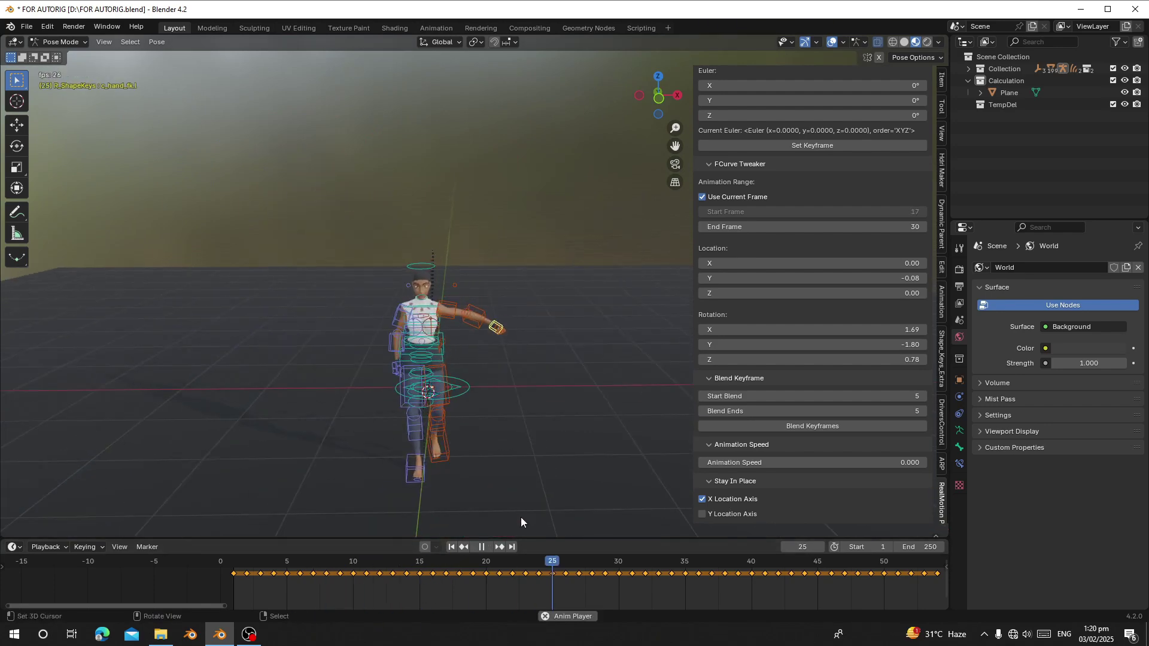
{"action": "left_click_drag", "start_coordinate": [539, 579], "coordinate": [259, 577]}
{"action": "key", "text": "space"}
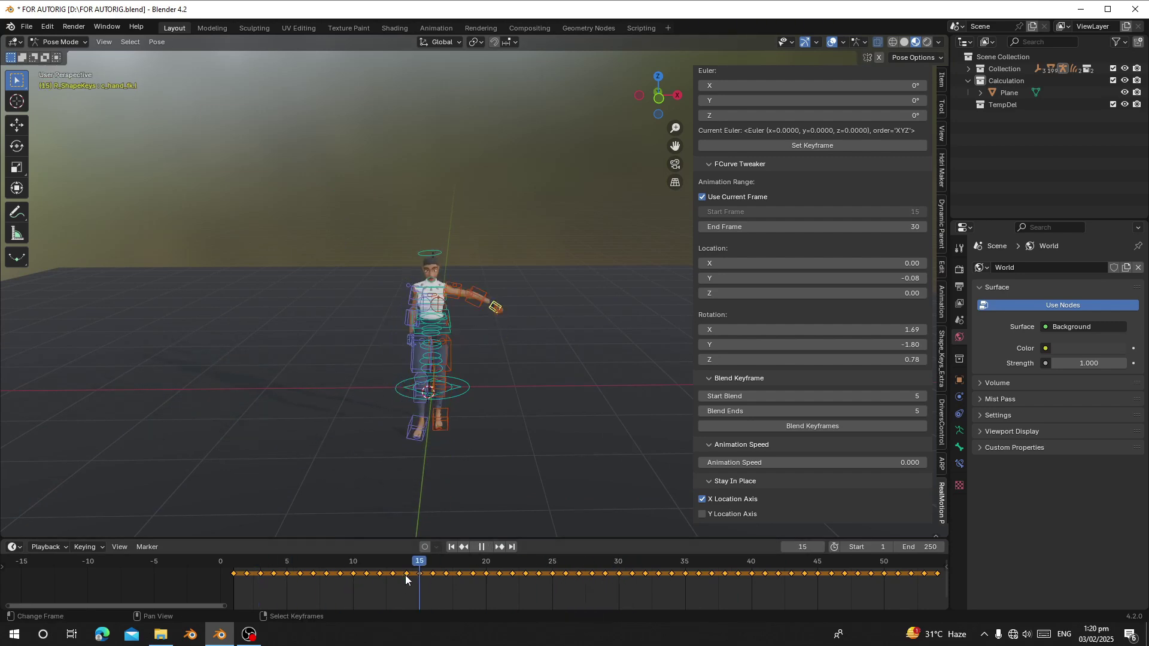
{"action": "mouse_move", "coordinate": [405, 575]}
{"action": "left_mouse_down"}
{"action": "mouse_move", "coordinate": [419, 573]}
{"action": "mouse_move", "coordinate": [418, 585]}
{"action": "left_mouse_up"}
- Blend the keyframes of the left upper arm, forearm and hand controls at frame 15, with Start Blend 5 and Blend Ends 5
{"action": "scroll", "coordinate": [438, 469], "scroll_direction": "up", "scroll_amount": 8}
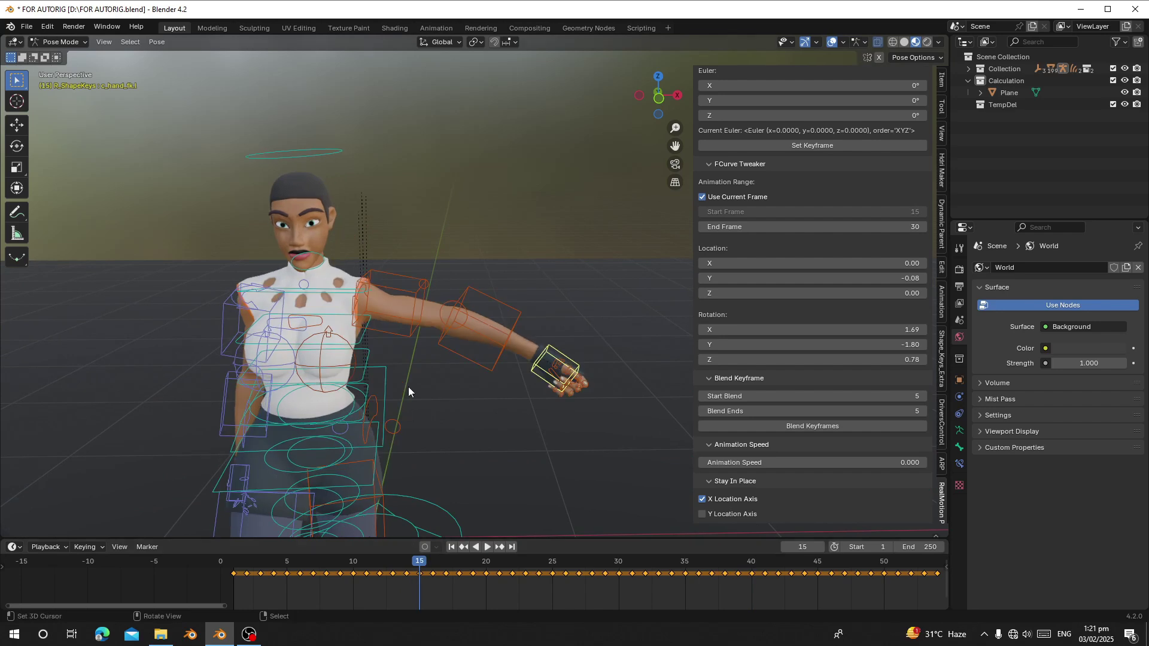
{"action": "left_click", "coordinate": [393, 288]}
{"action": "left_click", "coordinate": [511, 300], "text": "shift"}
{"action": "left_click", "coordinate": [572, 354], "text": "shift"}
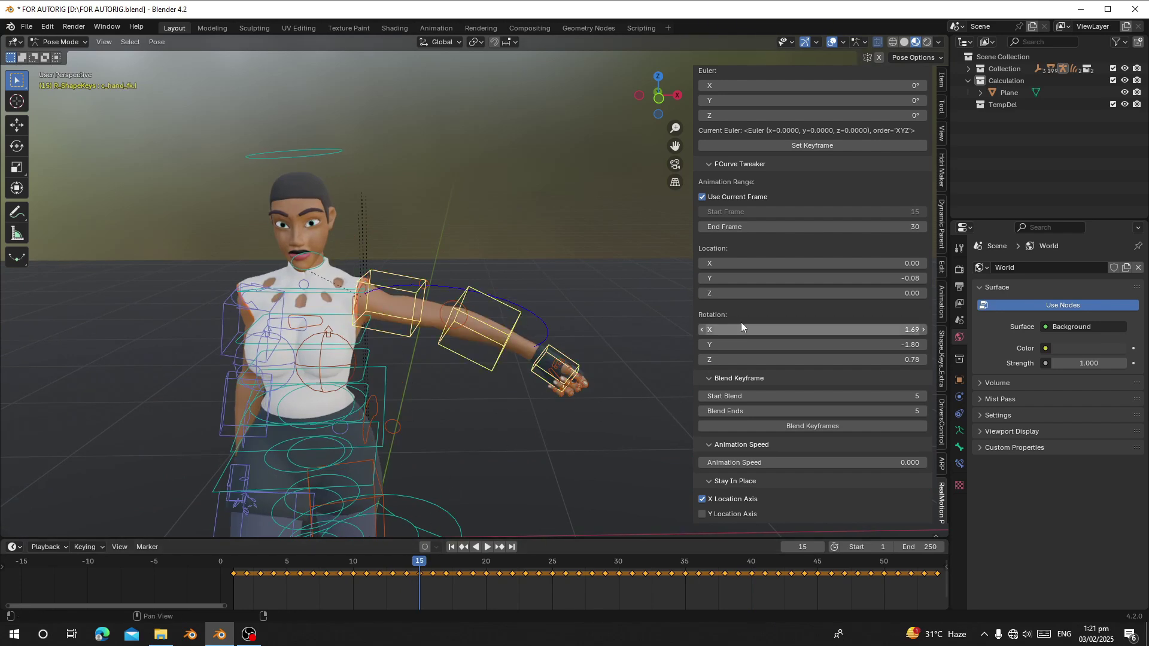
{"action": "scroll", "coordinate": [705, 269], "scroll_direction": "up", "scroll_amount": 2}
{"action": "scroll", "coordinate": [712, 252], "scroll_direction": "down", "scroll_amount": 4}
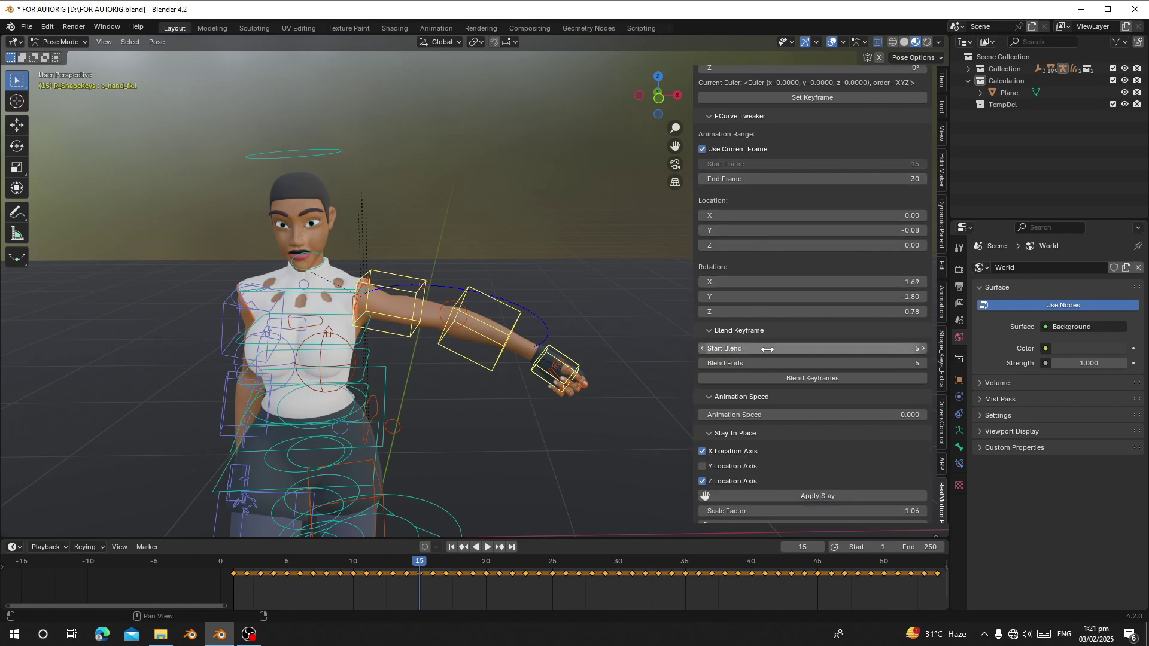
{"action": "scroll", "coordinate": [742, 299], "scroll_direction": "up", "scroll_amount": 1}
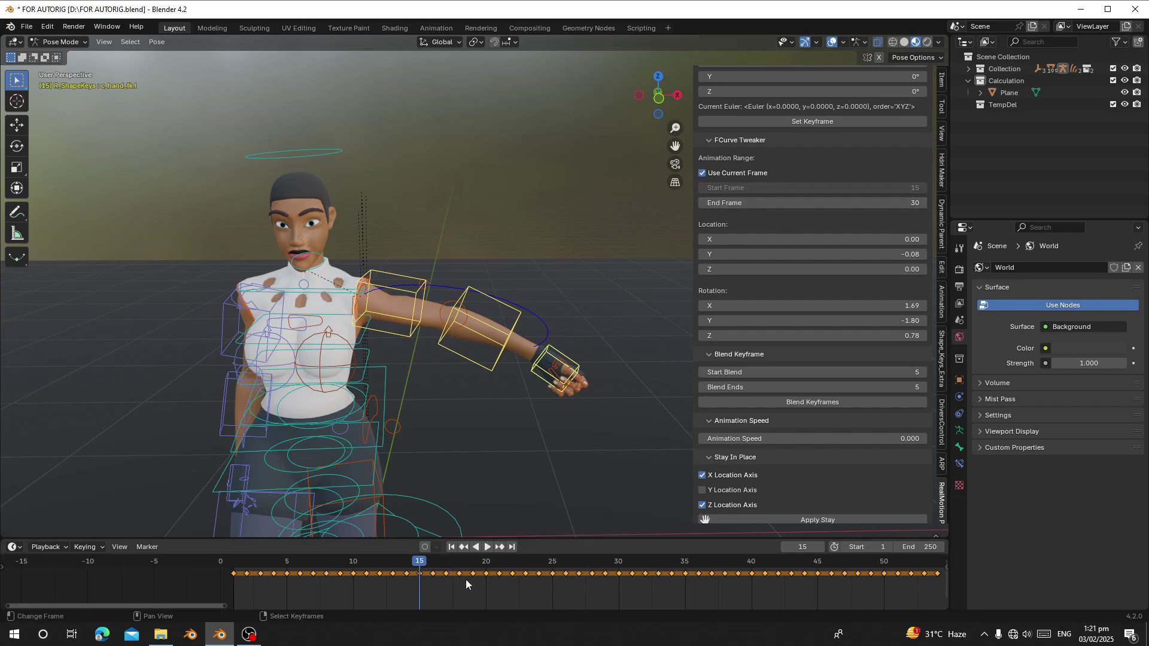
{"action": "left_click_drag", "start_coordinate": [624, 587], "coordinate": [418, 581]}
{"action": "scroll", "coordinate": [828, 373], "scroll_direction": "down", "scroll_amount": 3}
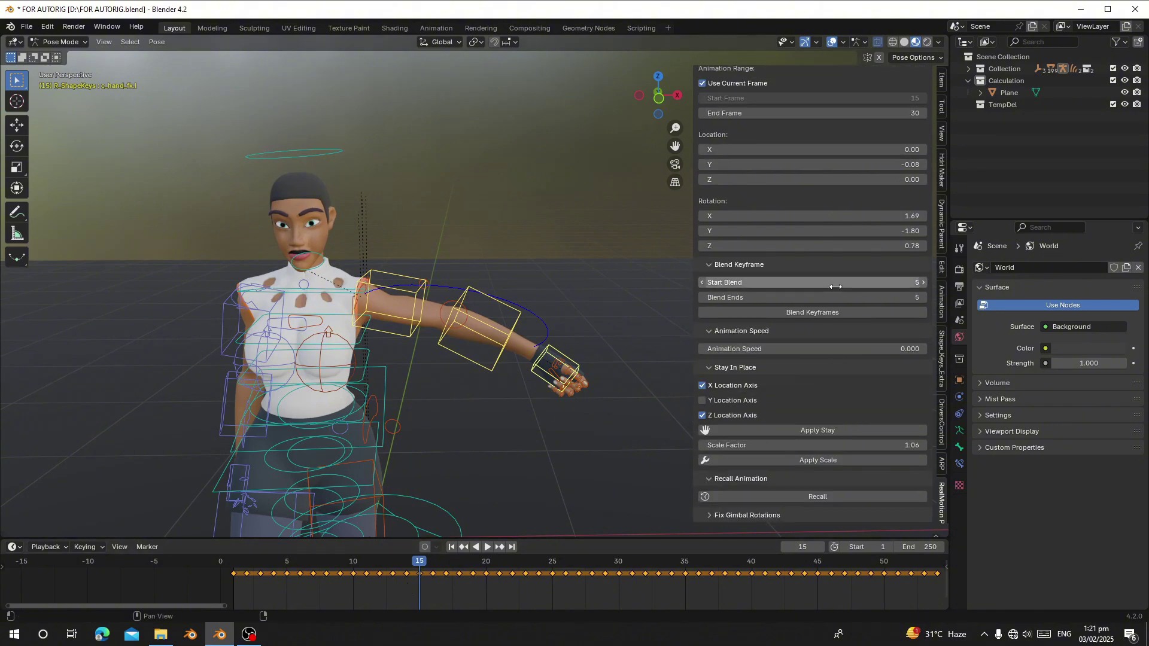
{"action": "left_click", "coordinate": [814, 313]}
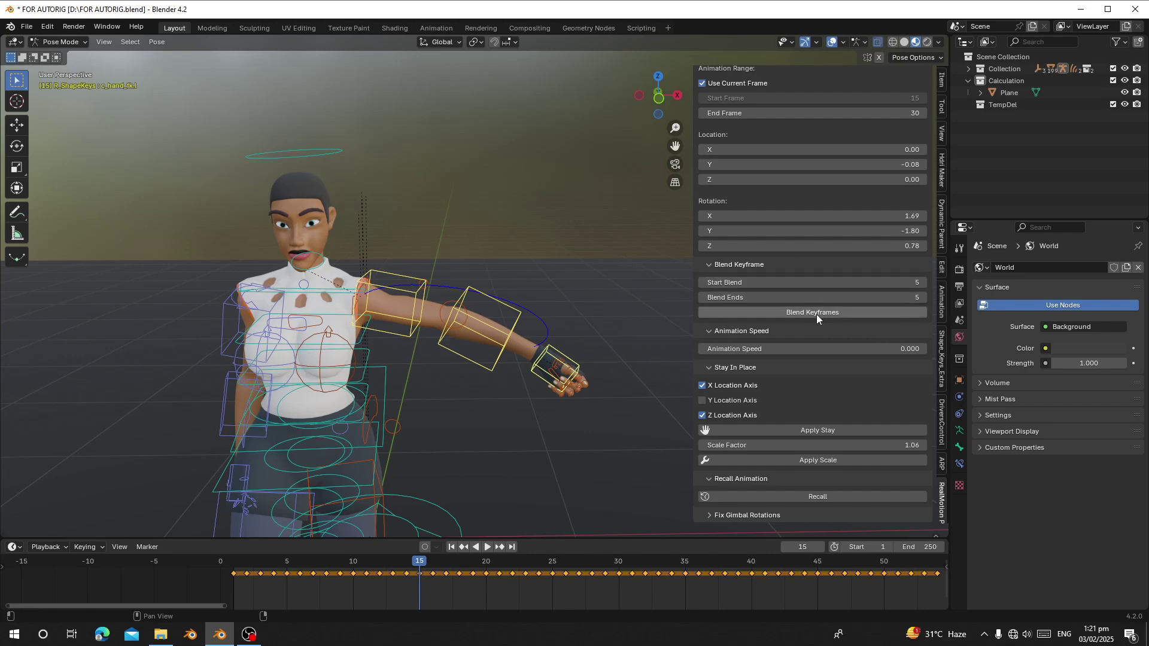
{"action": "left_click", "coordinate": [811, 311]}
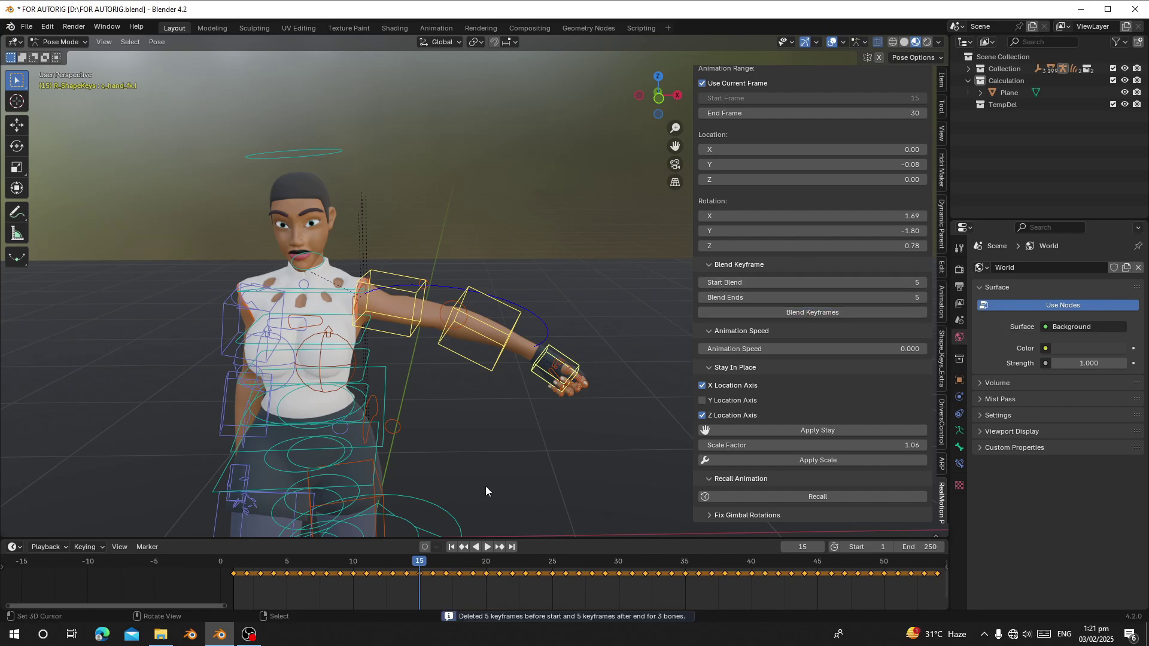
- Play and scrub the animation to check how the left arm transitions into and out of its raised pose
{"action": "left_click", "coordinate": [404, 569]}
{"action": "left_click_drag", "start_coordinate": [403, 570], "coordinate": [300, 567]}
{"action": "key", "text": "space"}
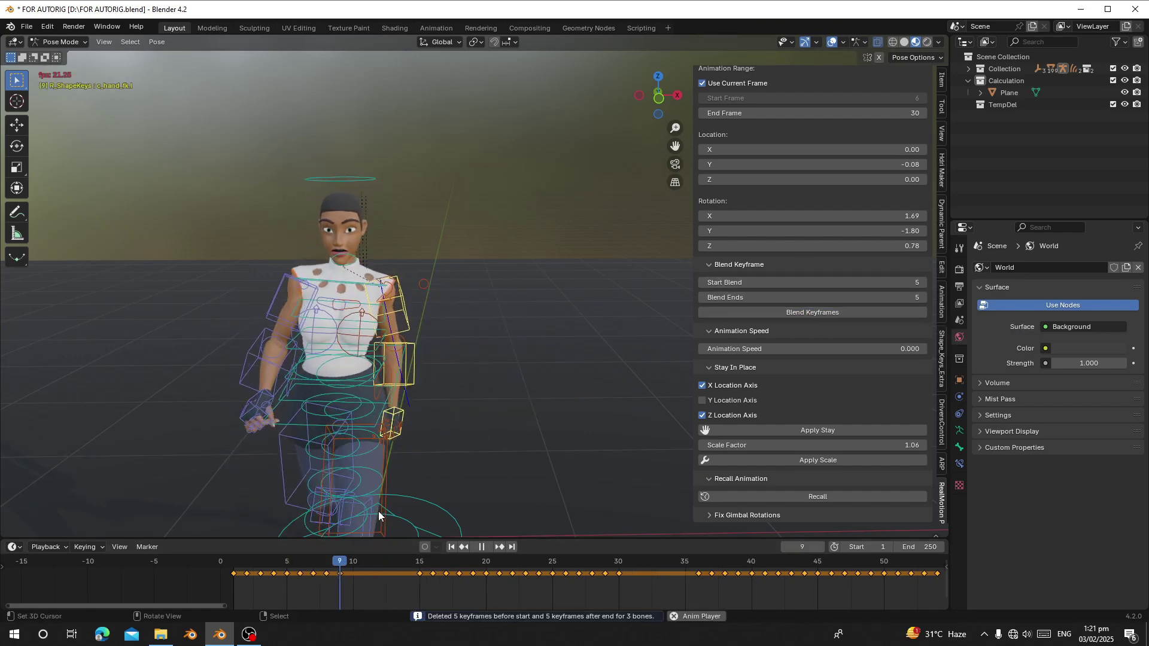
{"action": "key", "text": "space"}
{"action": "scroll", "coordinate": [408, 477], "scroll_direction": "down", "scroll_amount": 4}
{"action": "scroll", "coordinate": [408, 477], "scroll_direction": "down", "scroll_amount": 1}
{"action": "left_click_drag", "start_coordinate": [361, 589], "coordinate": [405, 571]}
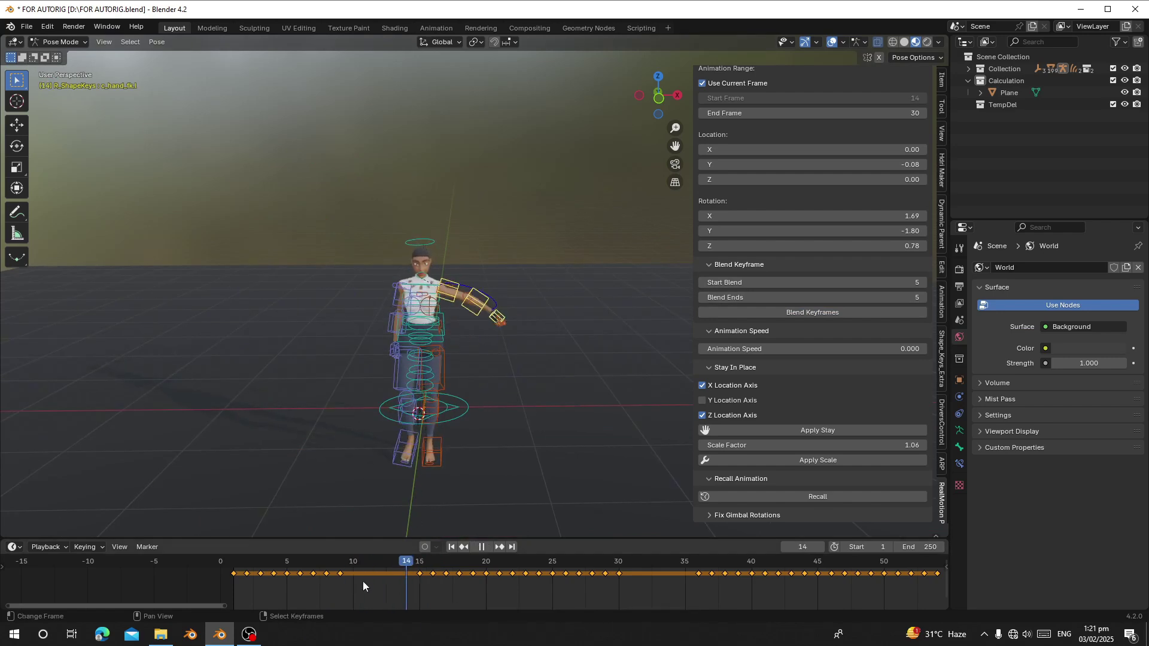
{"action": "key", "text": "shift+Left"}
{"action": "key", "text": "space"}
{"action": "scroll", "coordinate": [447, 483], "scroll_direction": "down", "scroll_amount": 3}
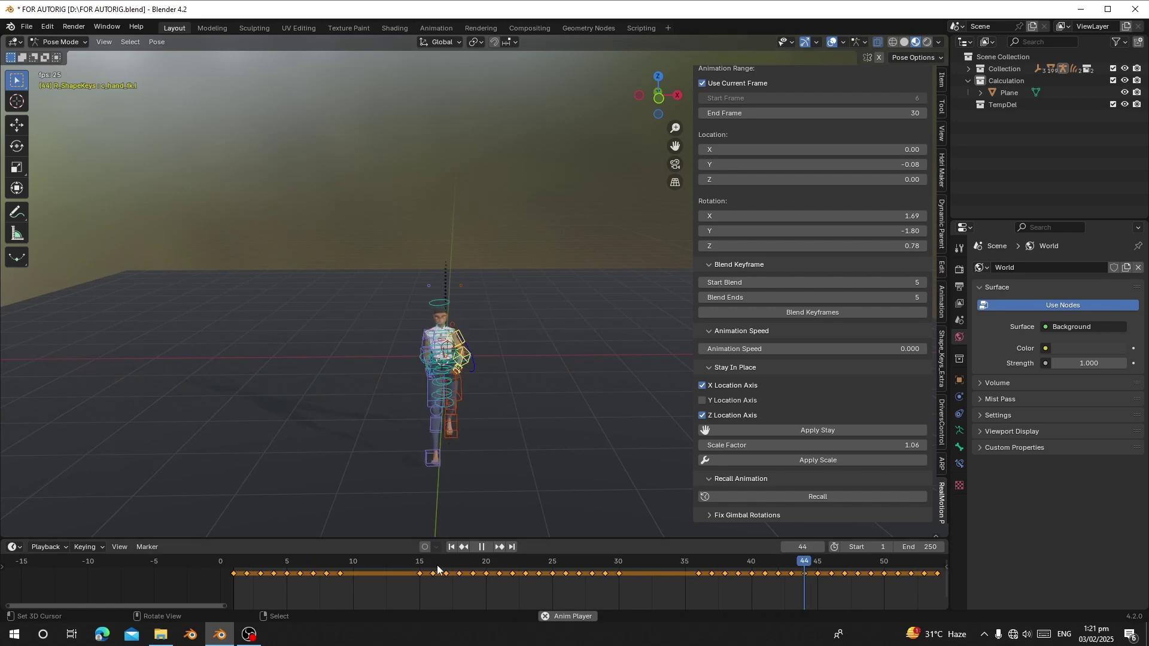
{"action": "key", "text": "Escape"}
{"action": "key", "text": "space"}
{"action": "scroll", "coordinate": [438, 416], "scroll_direction": "up", "scroll_amount": 5}
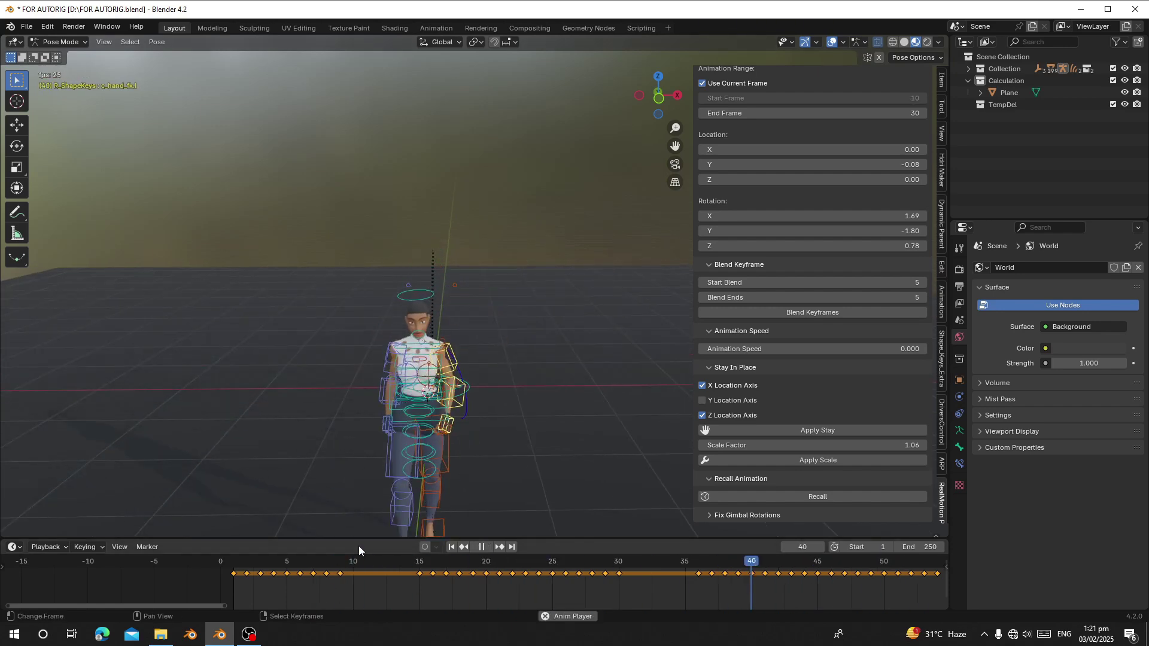
{"action": "key", "text": "Escape"}
- Select the head control and extend the FCurve Tweaker's range to End Frame 55
{"action": "left_click", "coordinate": [418, 562]}
{"action": "scroll", "coordinate": [467, 284], "scroll_direction": "up", "scroll_amount": 4}
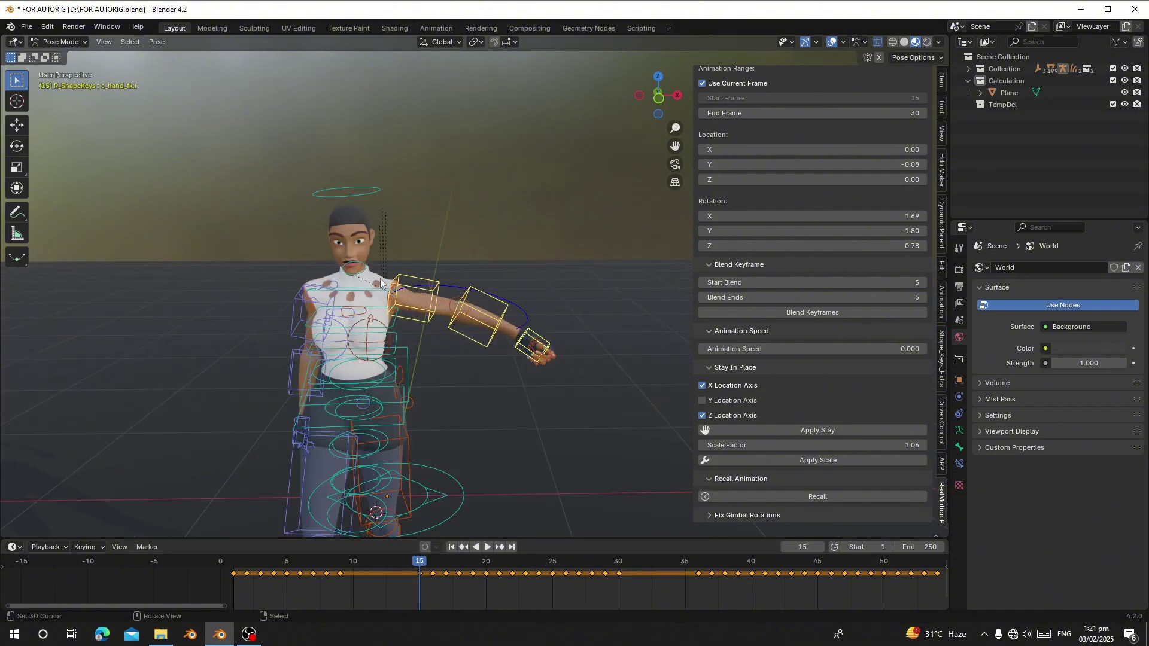
{"action": "right_click", "coordinate": [375, 205]}
{"action": "left_click", "coordinate": [375, 205]}
{"action": "key", "text": "space"}
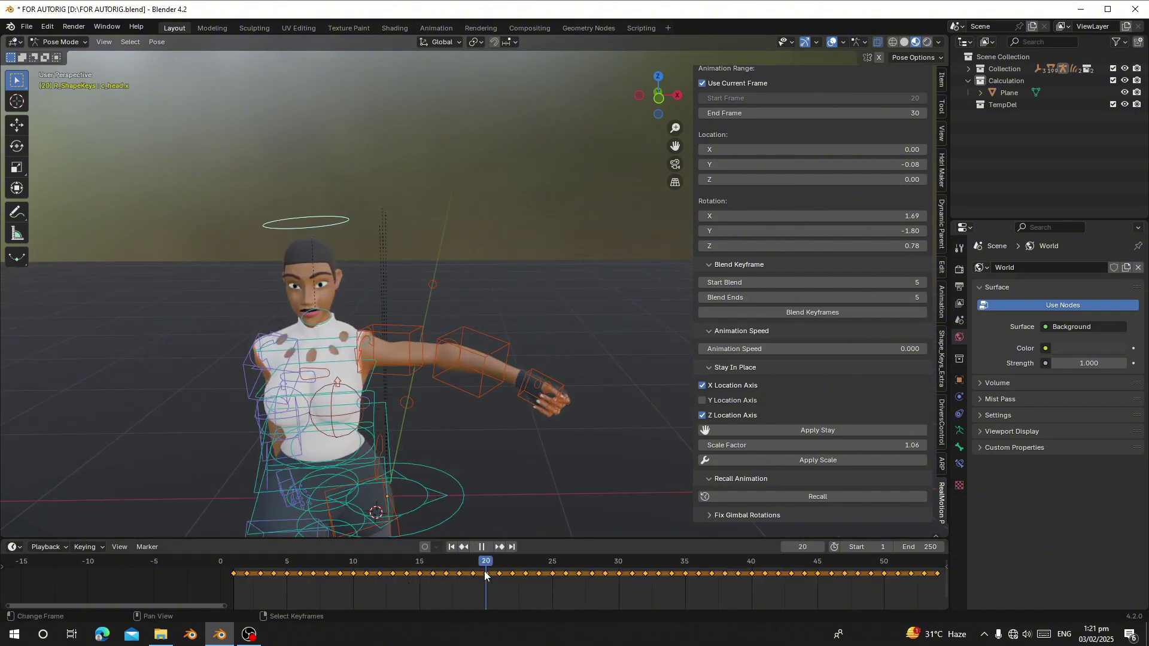
{"action": "left_click", "coordinate": [408, 584]}
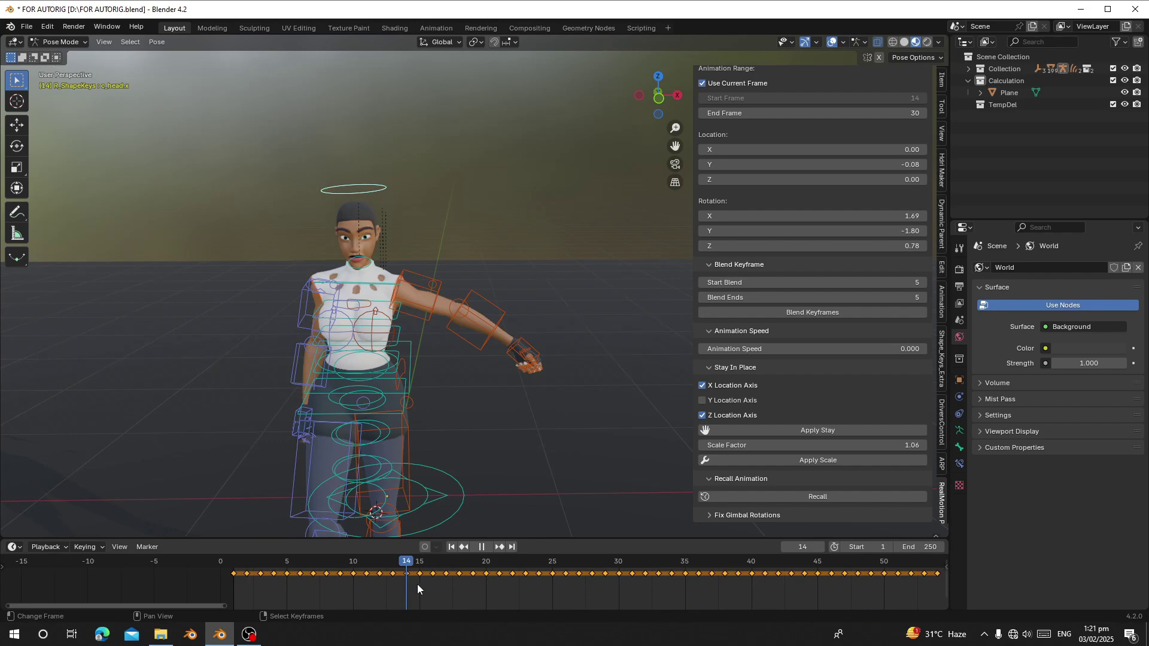
{"action": "left_click", "coordinate": [551, 576]}
{"action": "key", "text": "space"}
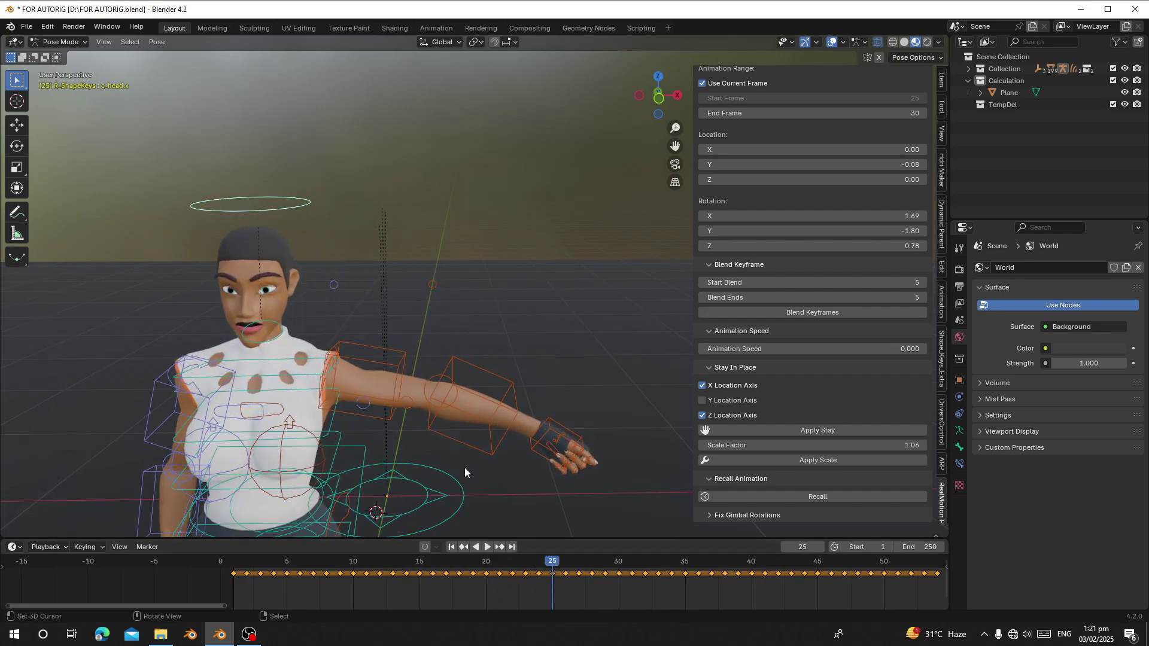
{"action": "middle_click_drag", "start_coordinate": [458, 467], "coordinate": [518, 437], "text": "shift"}
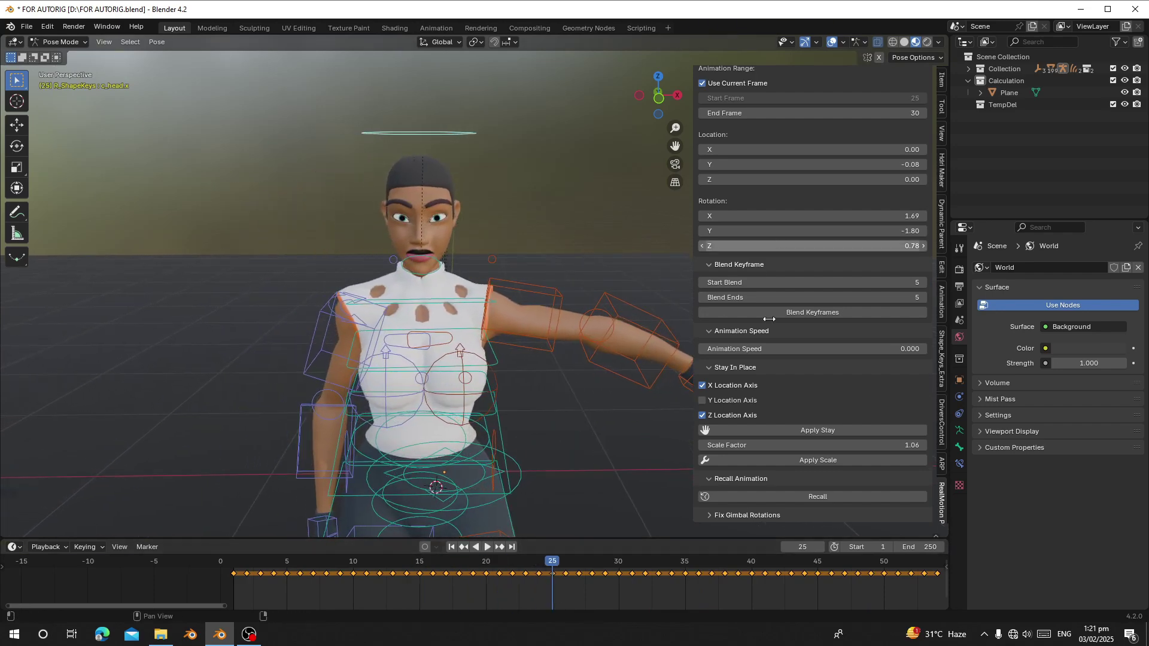
{"action": "scroll", "coordinate": [771, 328], "scroll_direction": "up", "scroll_amount": 5}
{"action": "scroll", "coordinate": [780, 258], "scroll_direction": "up", "scroll_amount": 3}
{"action": "scroll", "coordinate": [783, 299], "scroll_direction": "down", "scroll_amount": 8}
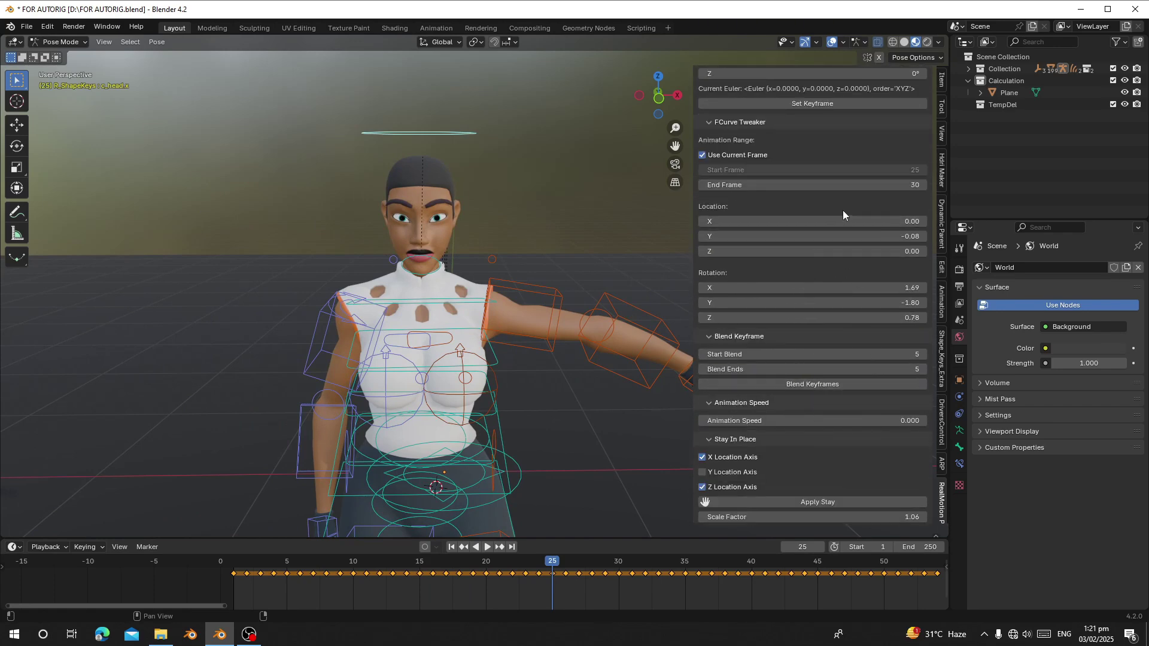
{"action": "left_click", "coordinate": [809, 183]}
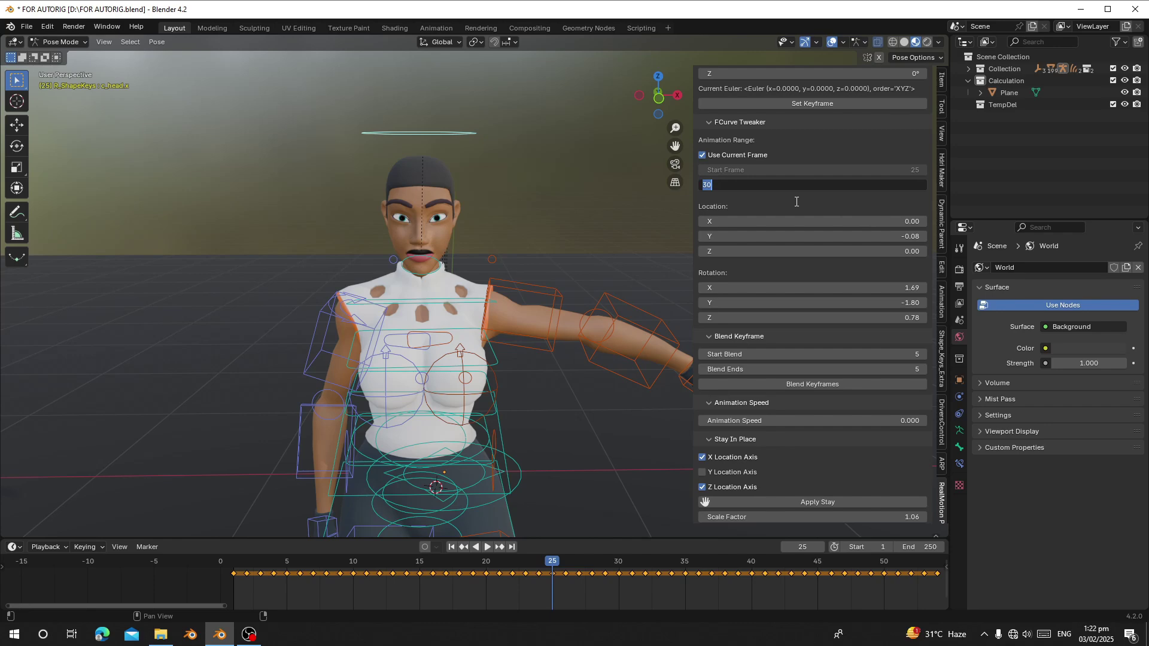
{"action": "type", "text": "55"}
{"action": "key", "text": "Return"}
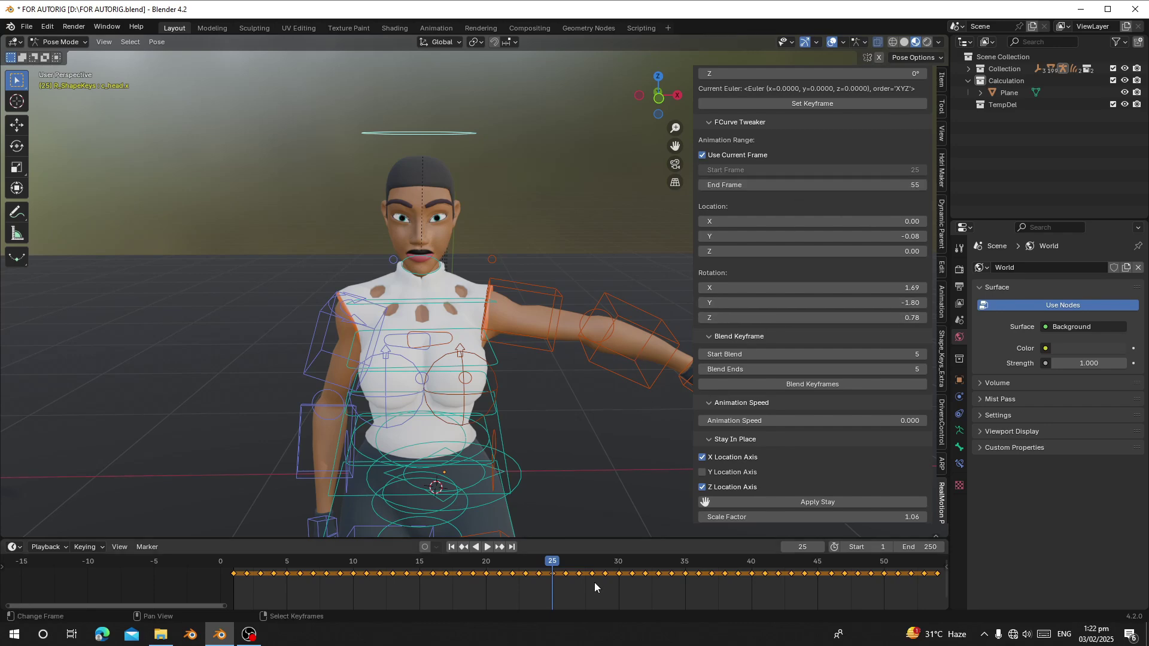
- Turn the head from frame 30 by setting the FCurve Tweaker's Y rotation to -0.81
{"action": "middle_click_drag", "start_coordinate": [549, 582], "coordinate": [477, 584]}
{"action": "left_click", "coordinate": [545, 578]}
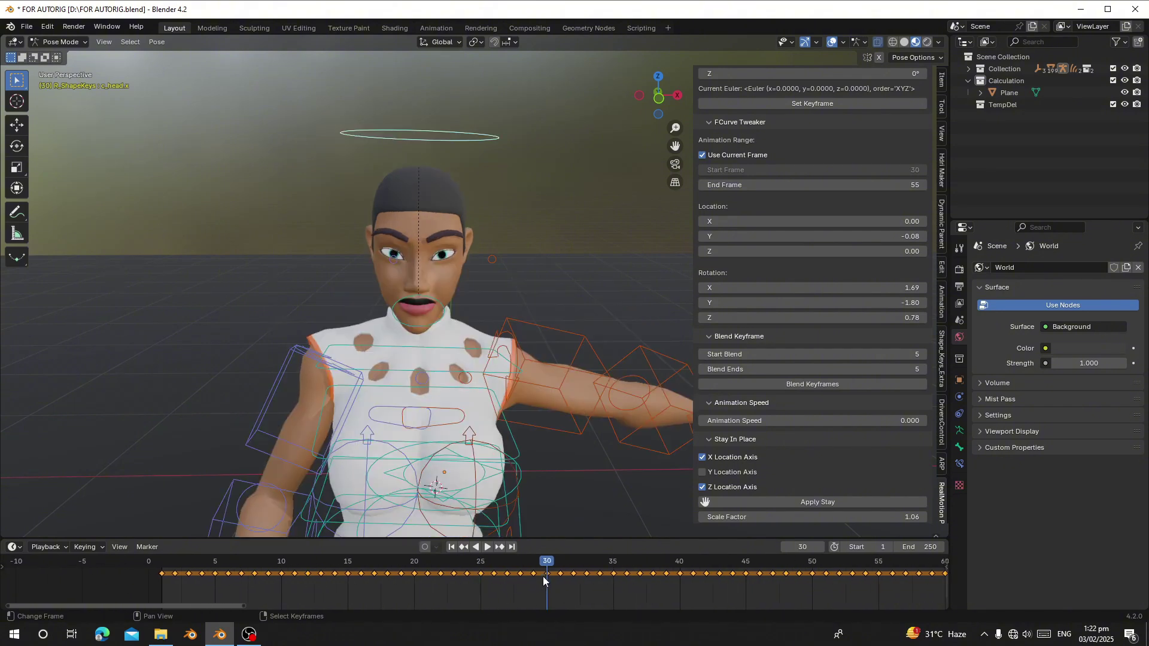
{"action": "left_click_drag", "start_coordinate": [764, 303], "coordinate": [796, 302]}
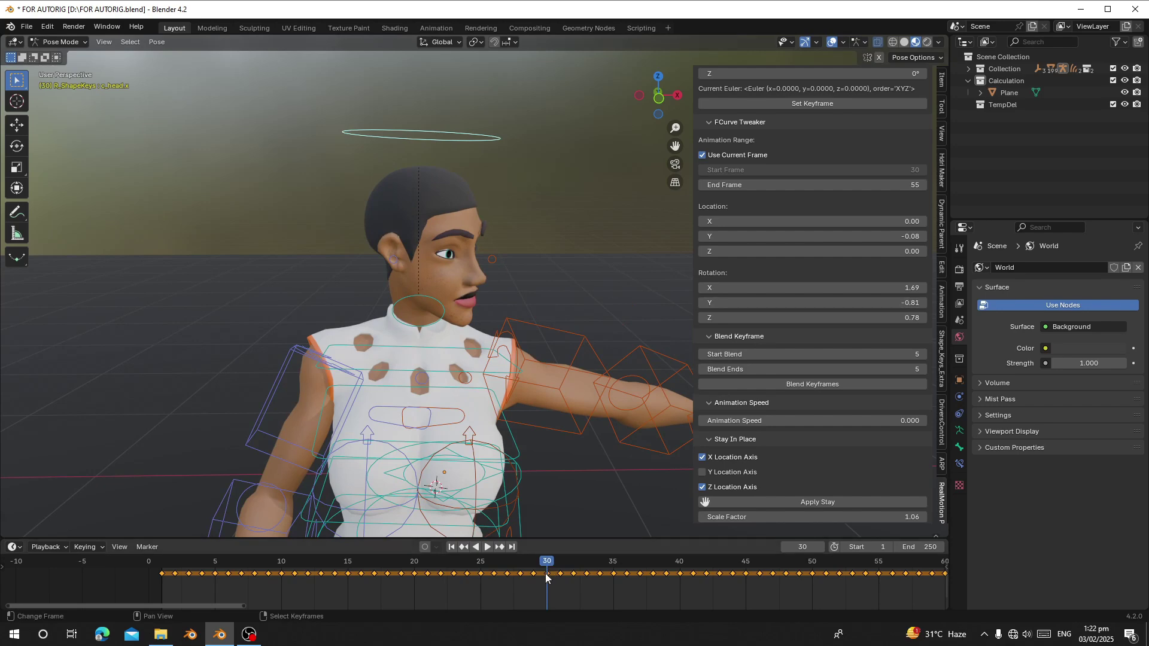
- Play and scrub the animation between about frames 25 and 64 to check where the head turn starts and ends
{"action": "mouse_move", "coordinate": [545, 574]}
{"action": "left_mouse_down"}
{"action": "mouse_move", "coordinate": [535, 573]}
{"action": "mouse_move", "coordinate": [545, 575]}
{"action": "left_mouse_up"}
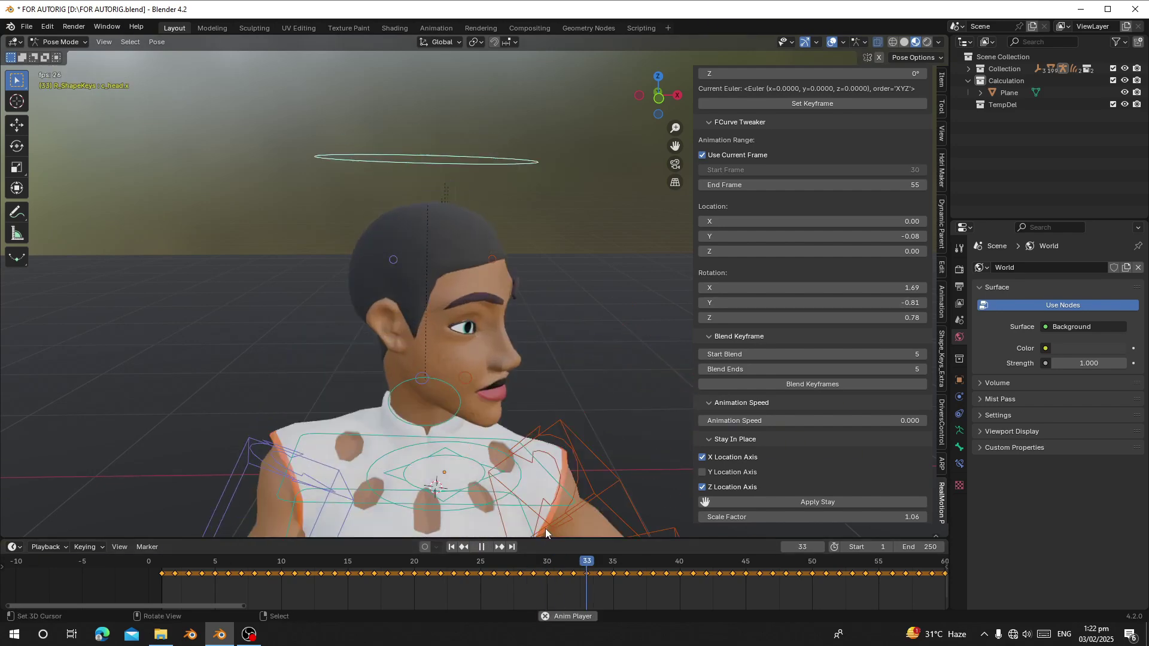
{"action": "scroll", "coordinate": [545, 529], "scroll_direction": "down", "scroll_amount": 8}
{"action": "key", "text": "space"}
{"action": "key", "text": "space"}
{"action": "key", "text": "space"}
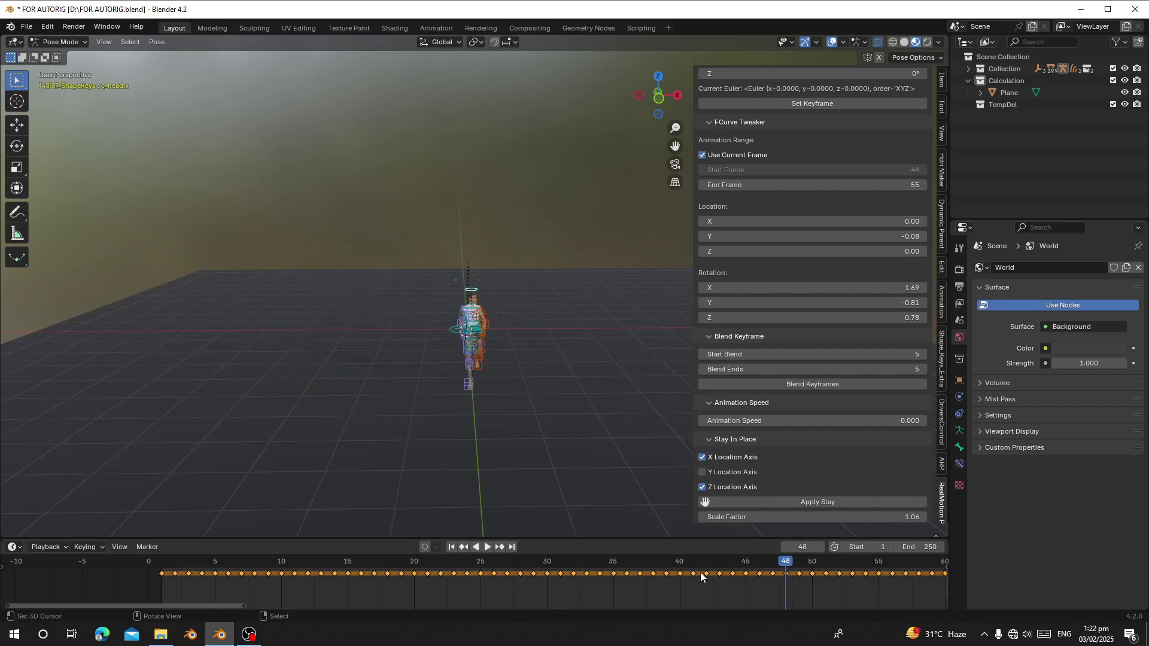
{"action": "middle_click_drag", "start_coordinate": [781, 602], "coordinate": [574, 563]}
{"action": "key", "text": "space"}
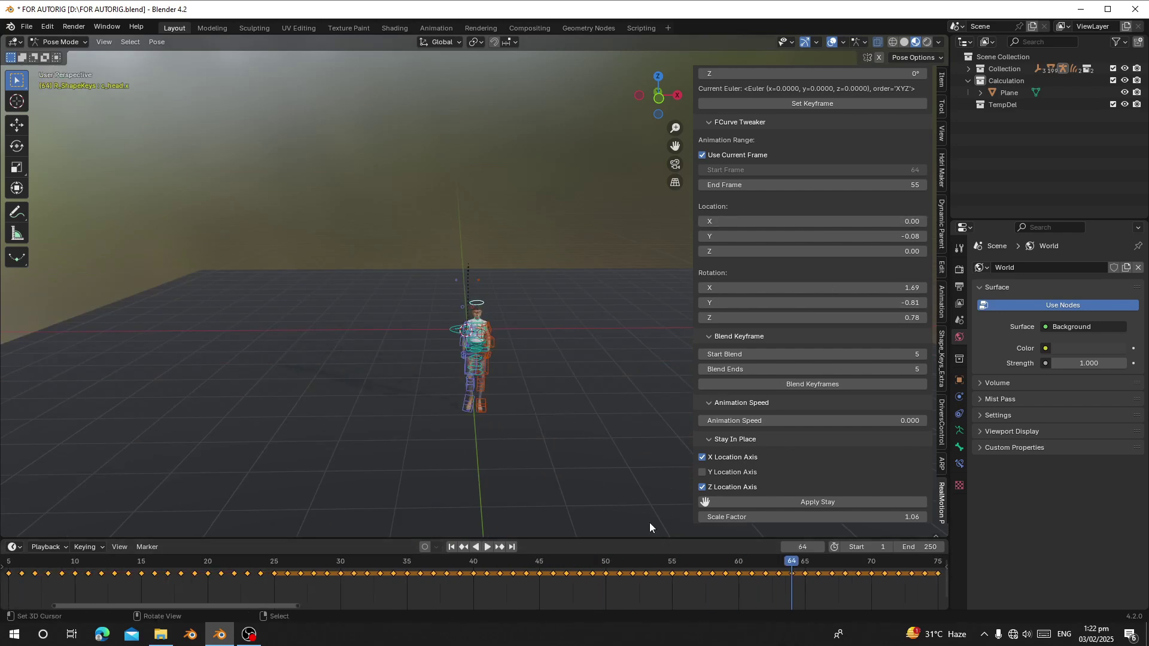
{"action": "mouse_move", "coordinate": [674, 573]}
{"action": "left_mouse_down"}
{"action": "mouse_move", "coordinate": [595, 572]}
{"action": "mouse_move", "coordinate": [684, 578]}
{"action": "left_mouse_up"}
{"action": "scroll", "coordinate": [648, 522], "scroll_direction": "up", "scroll_amount": 7}
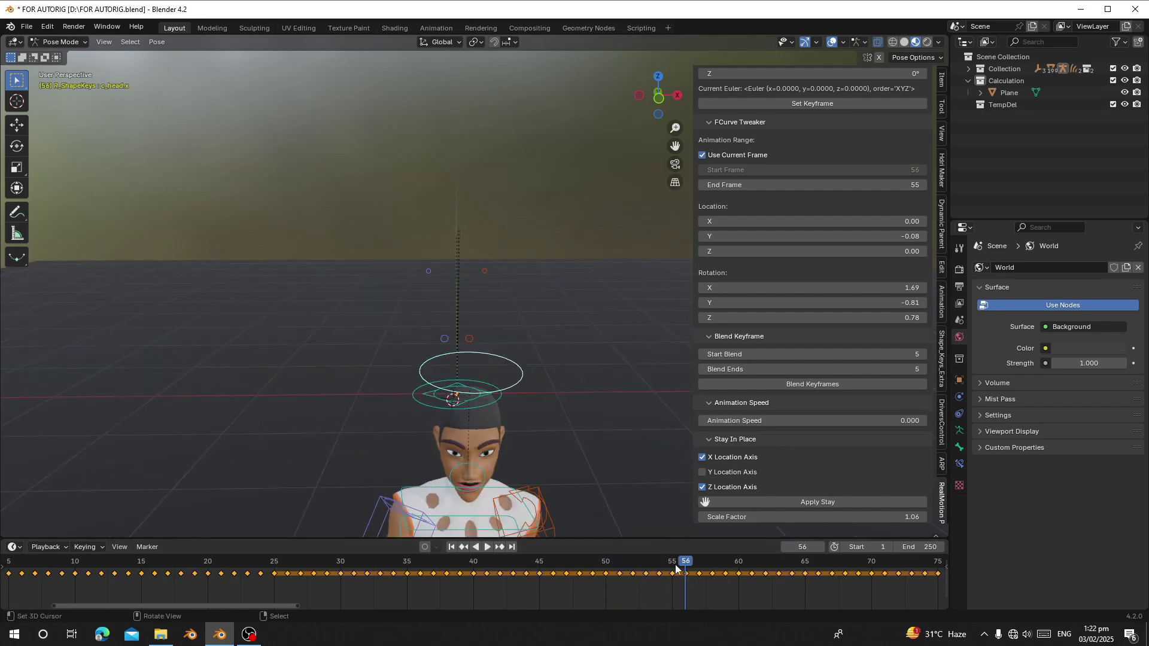
{"action": "key", "text": "space"}
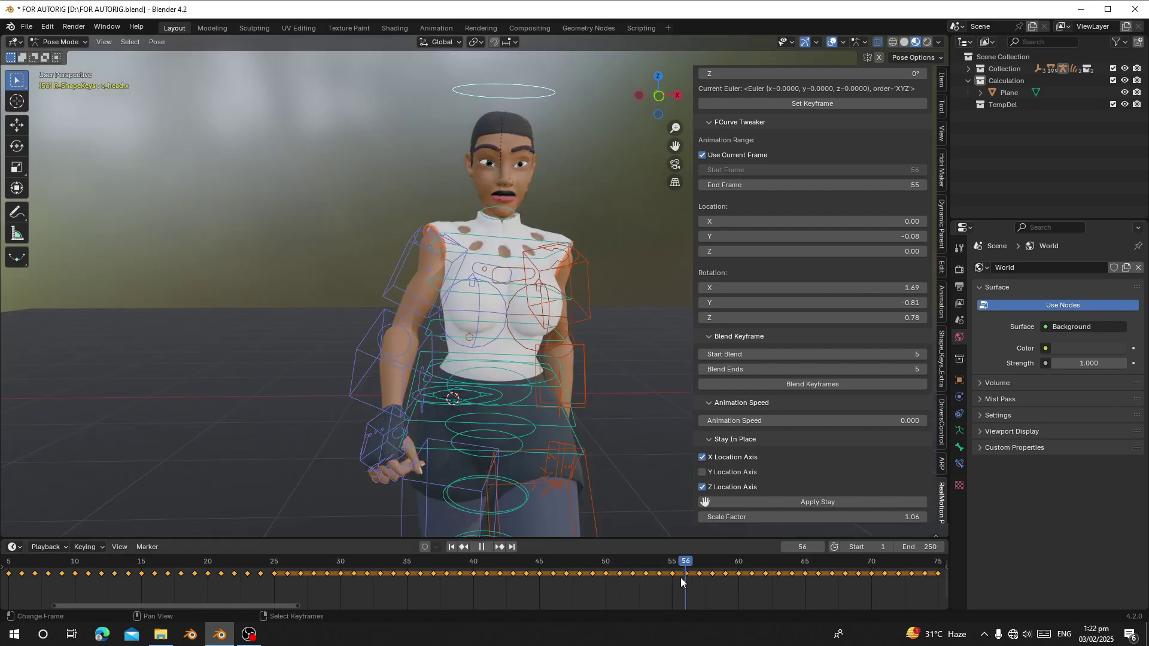
{"action": "key", "text": "space"}
{"action": "left_click", "coordinate": [673, 579]}
{"action": "left_click", "coordinate": [278, 574]}
{"action": "key", "text": "space"}
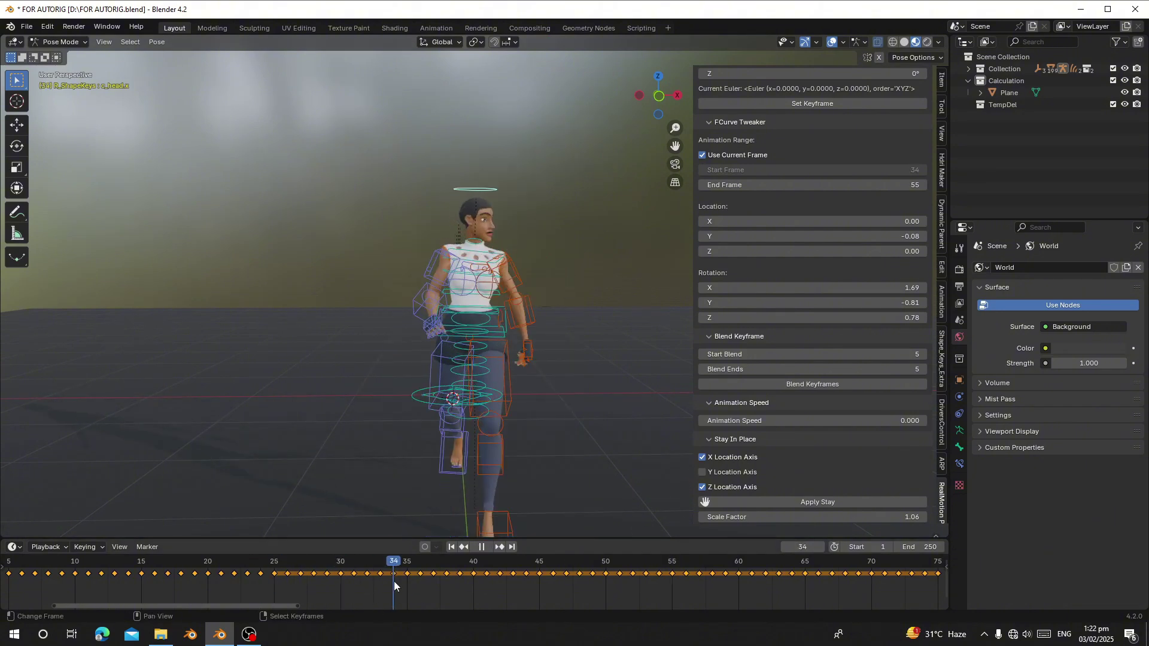
- Blend the head control's keyframes at frame 30, with Start Blend and Blend Ends both set to 4
{"action": "mouse_move", "coordinate": [349, 590]}
{"action": "left_mouse_down"}
{"action": "mouse_move", "coordinate": [295, 595]}
{"action": "mouse_move", "coordinate": [353, 592]}
{"action": "mouse_move", "coordinate": [335, 590]}
{"action": "left_mouse_up"}
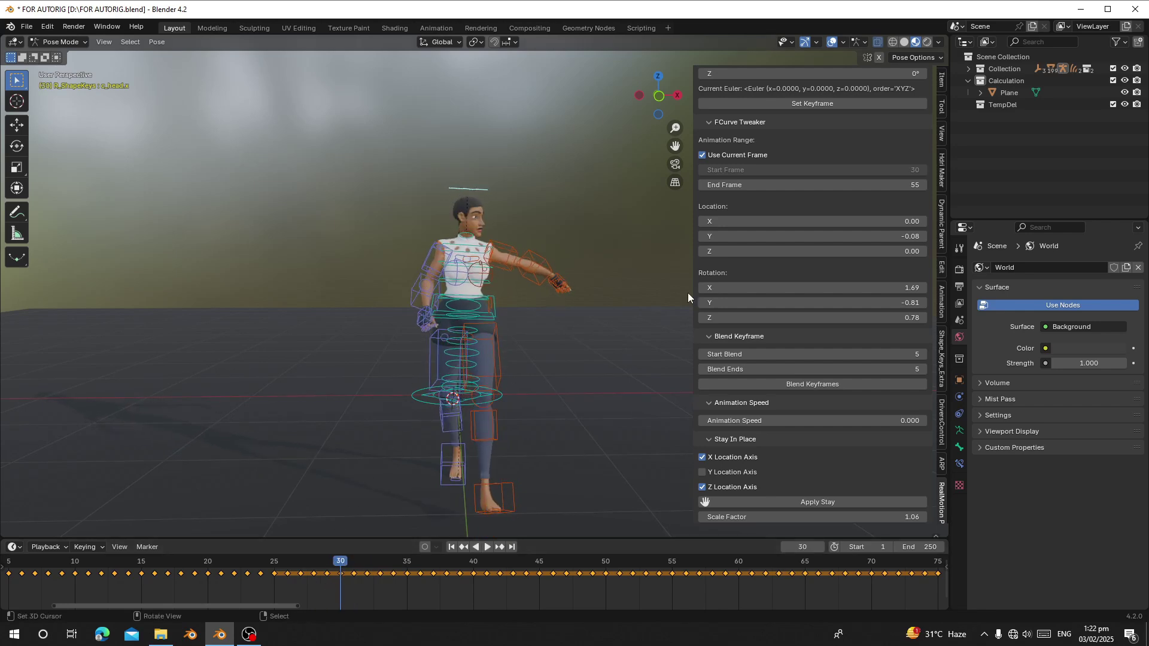
{"action": "scroll", "coordinate": [808, 325], "scroll_direction": "down", "scroll_amount": 3}
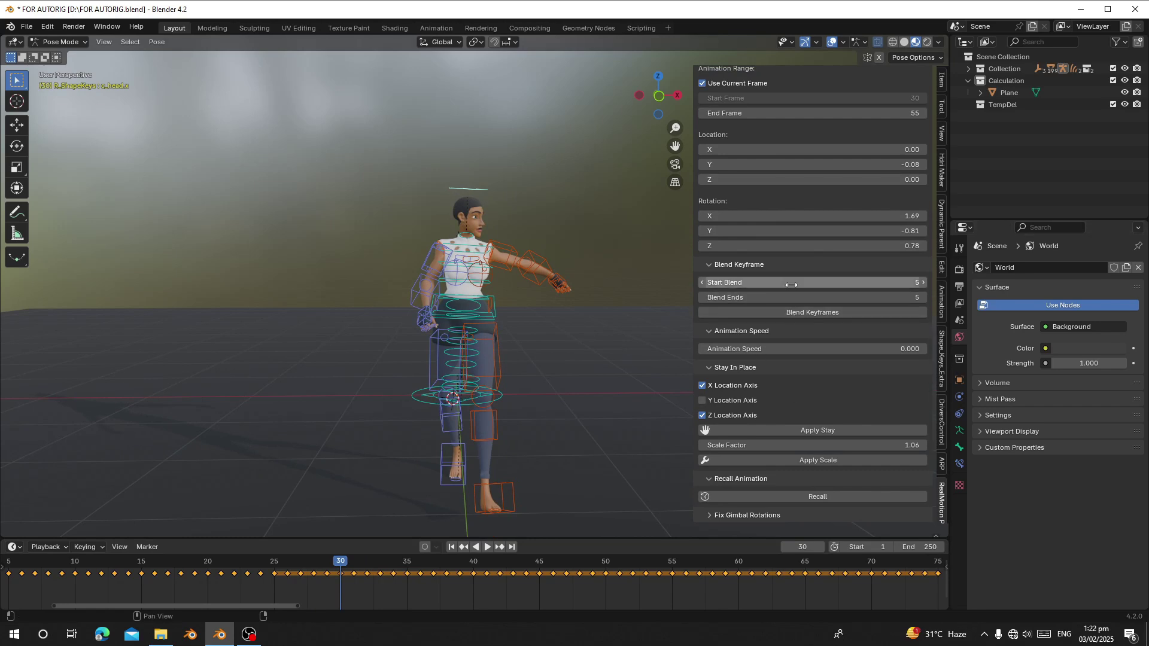
{"action": "left_click", "coordinate": [699, 284]}
{"action": "left_click", "coordinate": [702, 298]}
{"action": "left_click", "coordinate": [723, 317]}
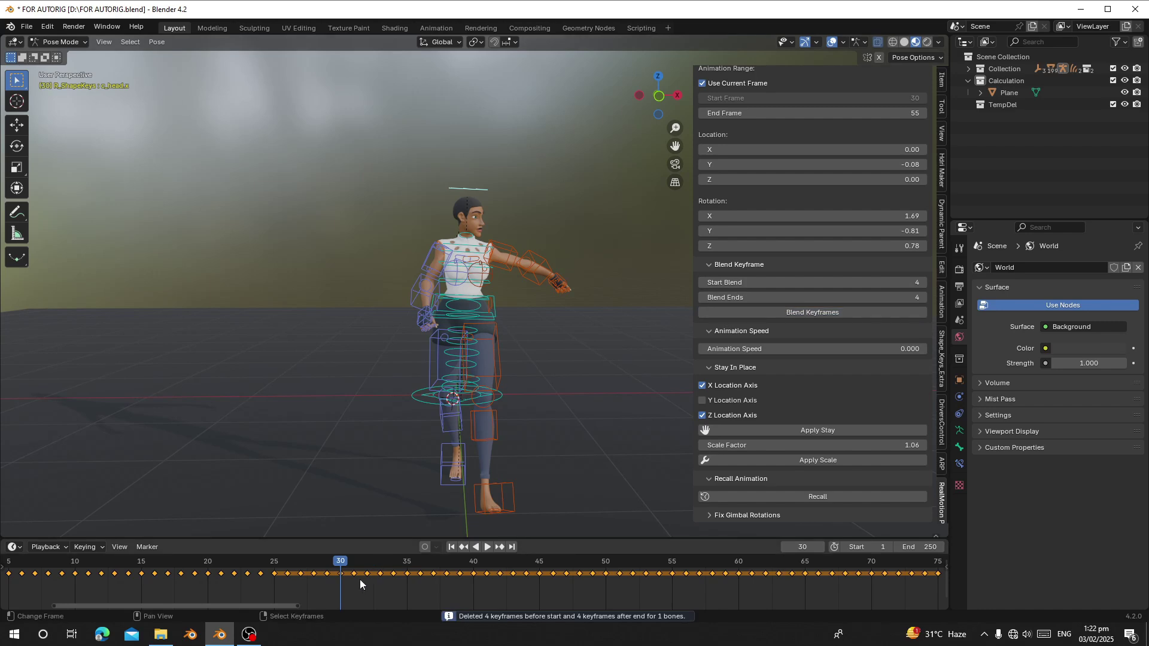
- Play the animation to check the blended head turn, and return to frame 1 with the character in close view
{"action": "left_click_drag", "start_coordinate": [353, 578], "coordinate": [182, 563]}
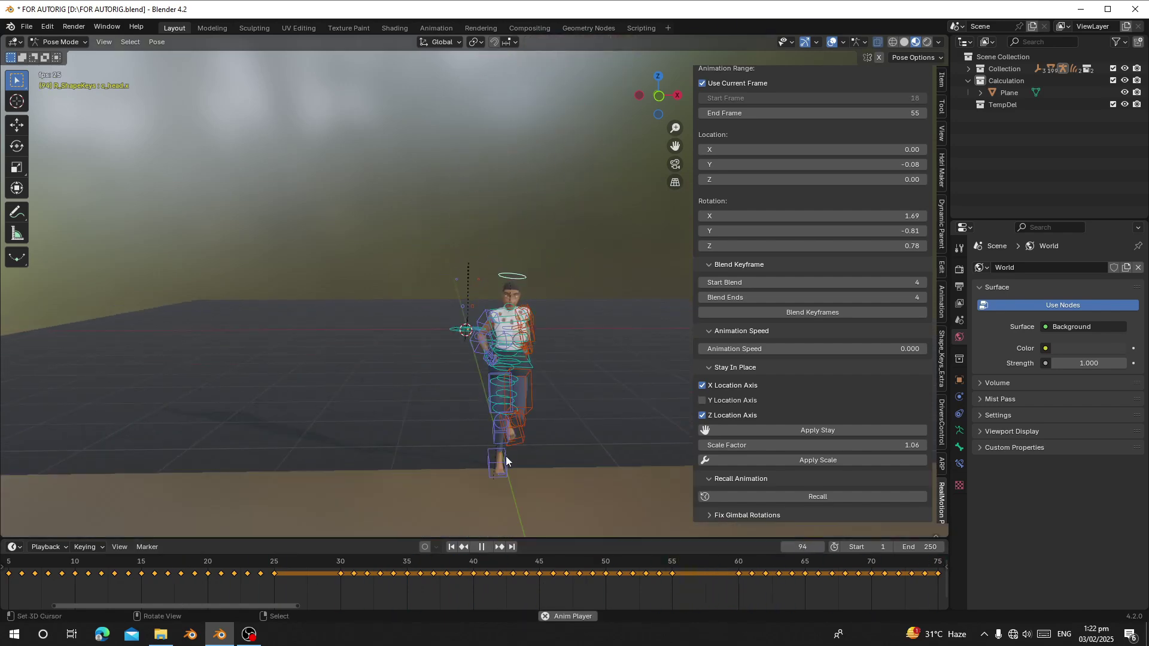
{"action": "key", "text": "space"}
{"action": "key", "text": "space"}
{"action": "key", "text": "space"}
{"action": "left_click", "coordinate": [451, 547]}
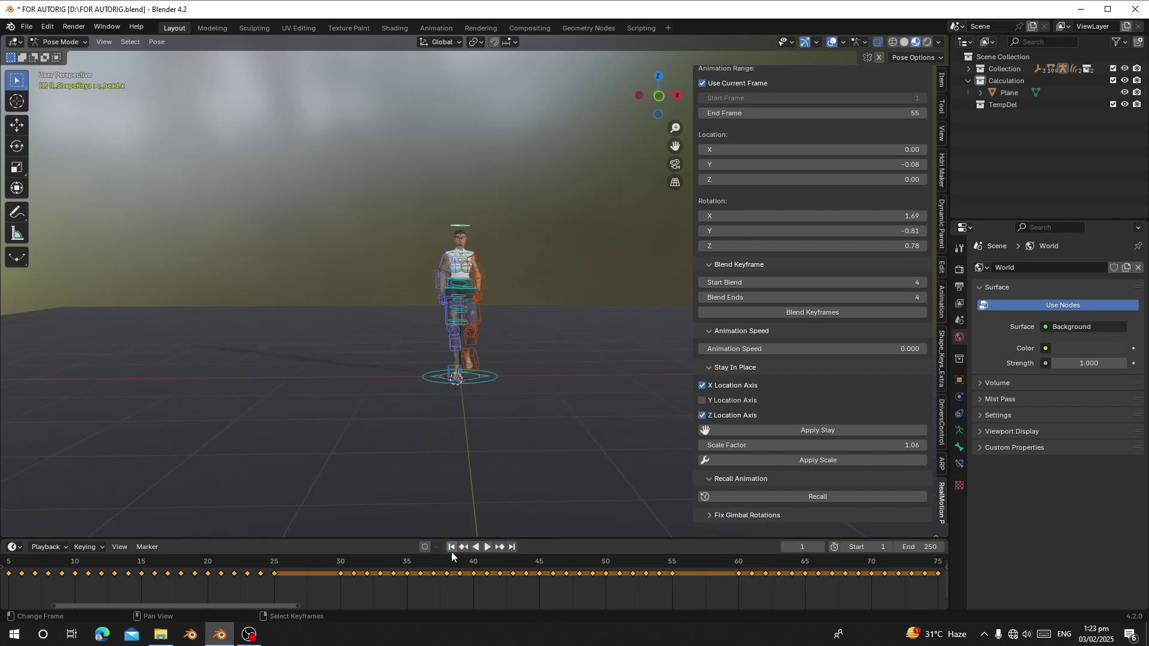
{"action": "scroll", "coordinate": [491, 406], "scroll_direction": "up", "scroll_amount": 6}
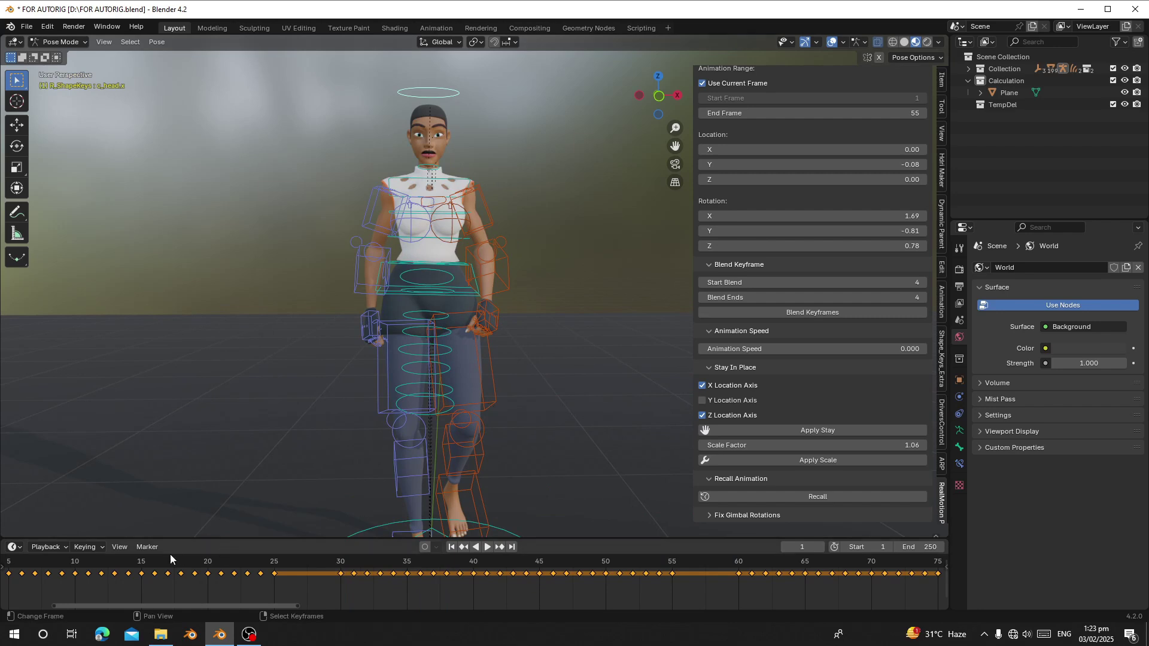
{"action": "middle_click_drag", "start_coordinate": [157, 579], "coordinate": [517, 578]}
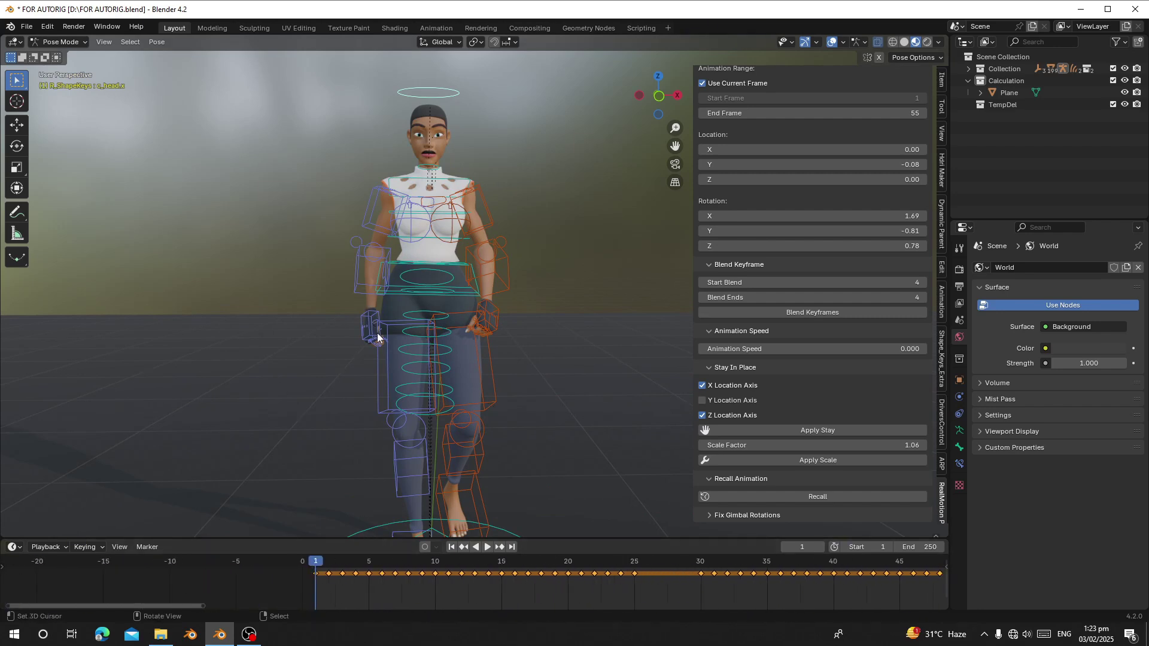
{"action": "scroll", "coordinate": [377, 337], "scroll_direction": "up", "scroll_amount": 3}
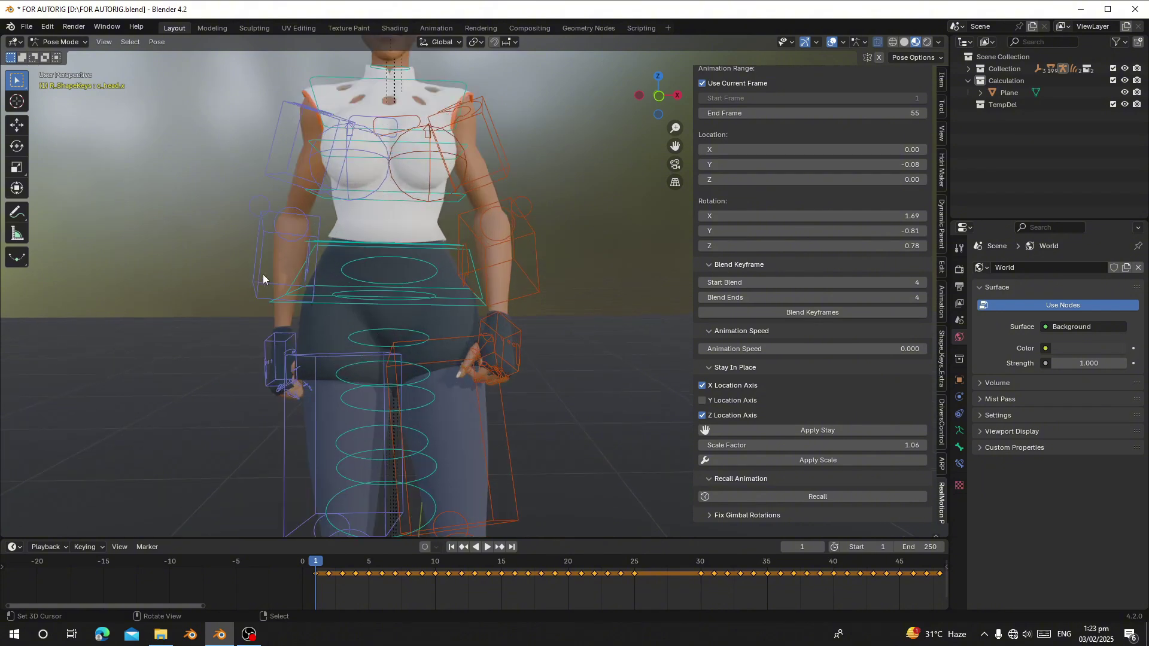
{"action": "left_click", "coordinate": [263, 277]}
{"action": "left_click", "coordinate": [279, 339], "text": "shift"}
{"action": "left_click", "coordinate": [523, 340], "text": "shift"}
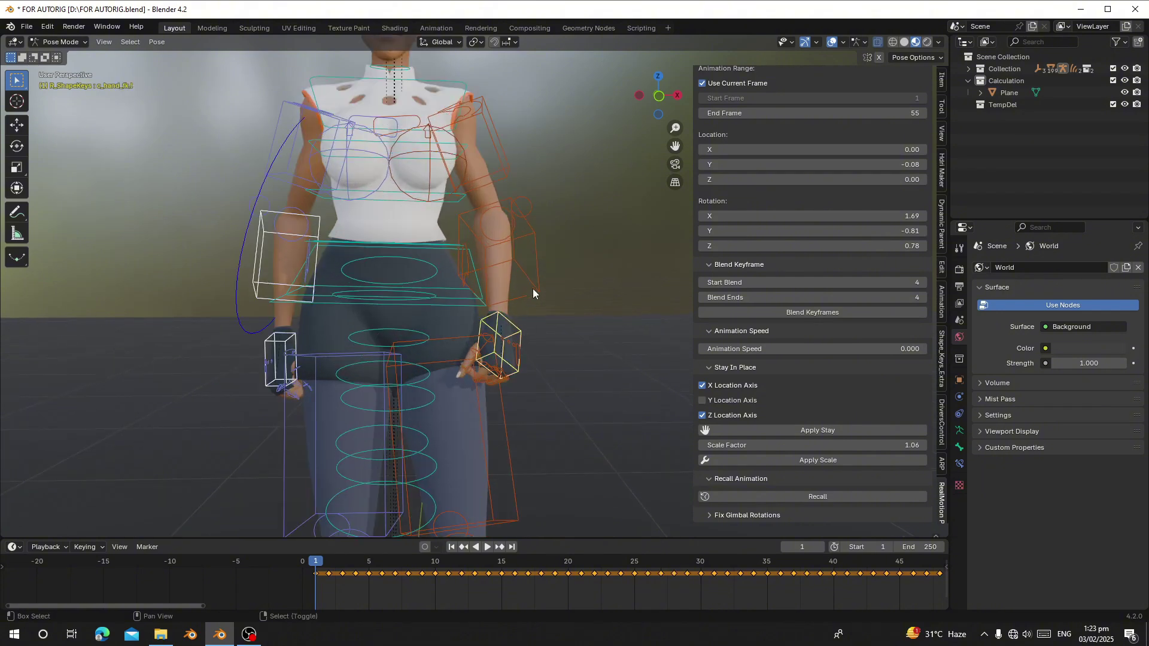
{"action": "left_click", "coordinate": [532, 288], "text": "shift"}
{"action": "left_click", "coordinate": [503, 175], "text": "shift"}
{"action": "left_click", "coordinate": [282, 103], "text": "shift"}
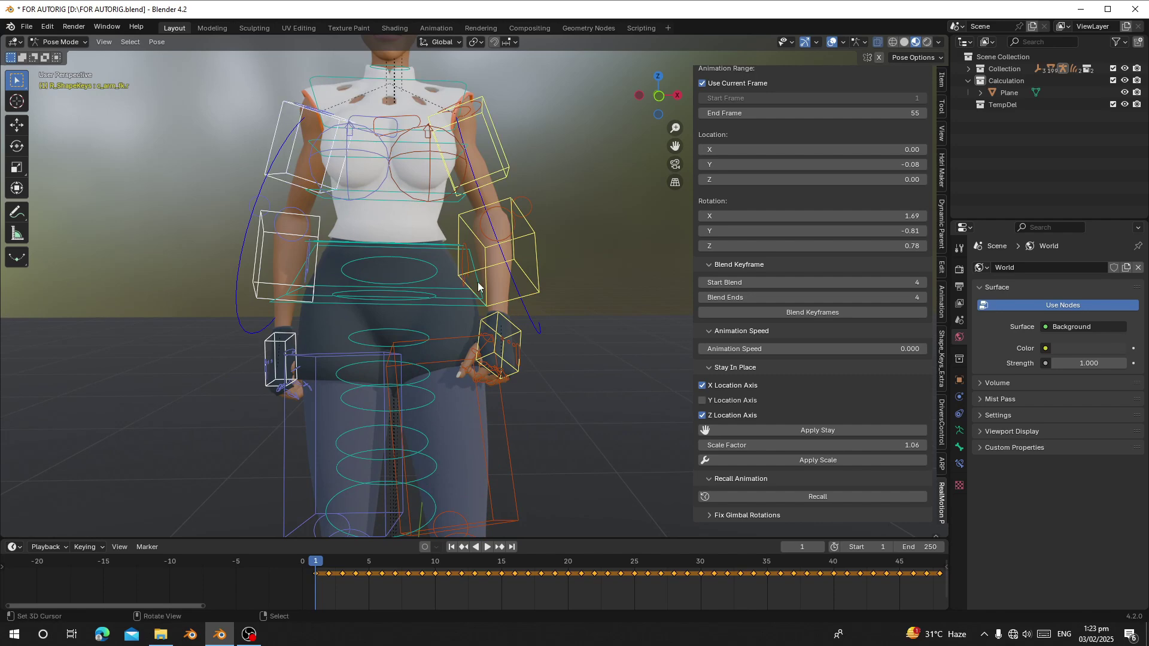
{"action": "scroll", "coordinate": [365, 381], "scroll_direction": "down", "scroll_amount": 2}
{"action": "scroll", "coordinate": [399, 186], "scroll_direction": "up", "scroll_amount": 2}
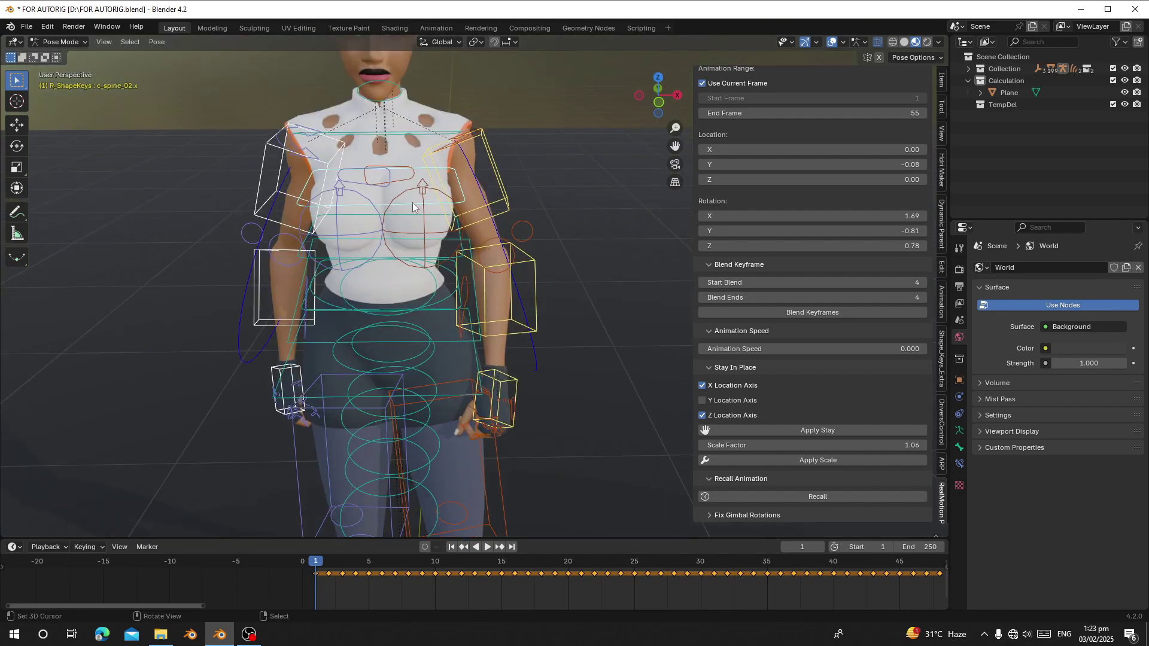
- Select the shoulder, upper arm, forearm and hand controls on both sides and limit animation loading to selected bones only
{"action": "left_click", "coordinate": [399, 179]}
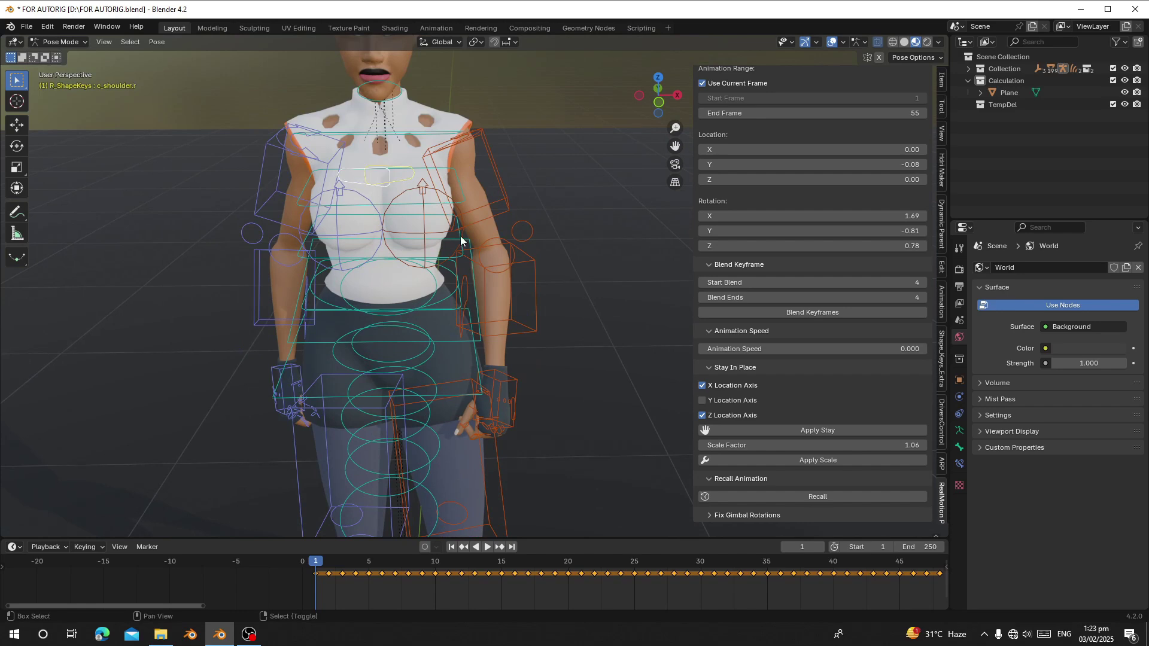
{"action": "left_click", "coordinate": [537, 304], "text": "shift"}
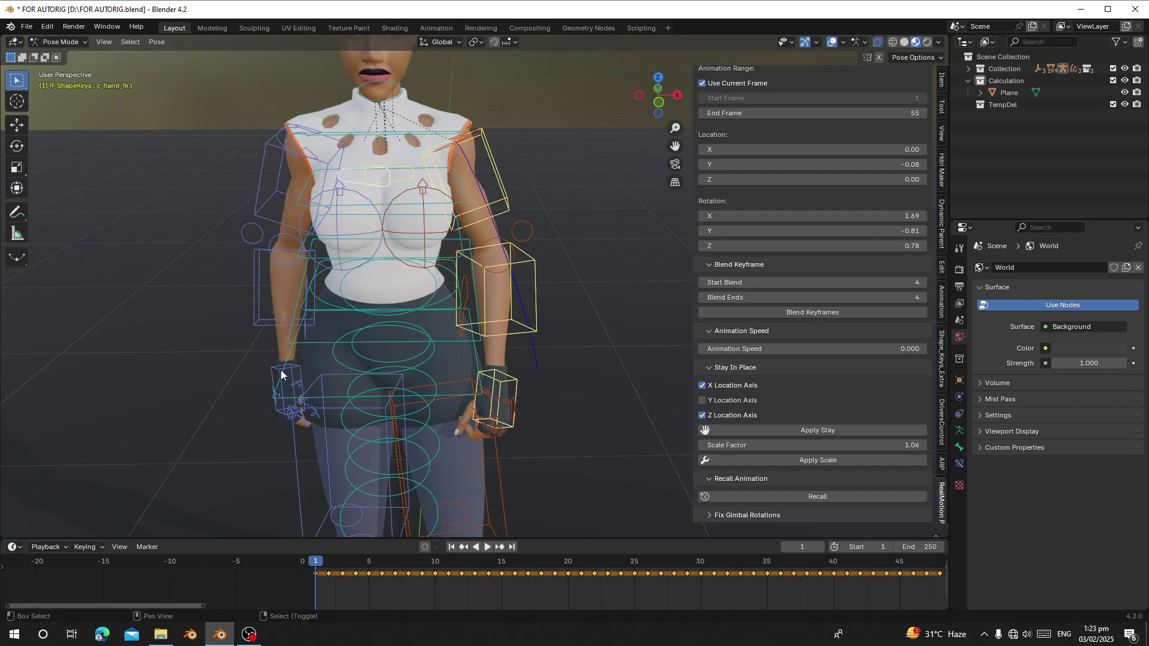
{"action": "left_click", "coordinate": [257, 310], "text": "shift"}
{"action": "left_click", "coordinate": [253, 206], "text": "shift"}
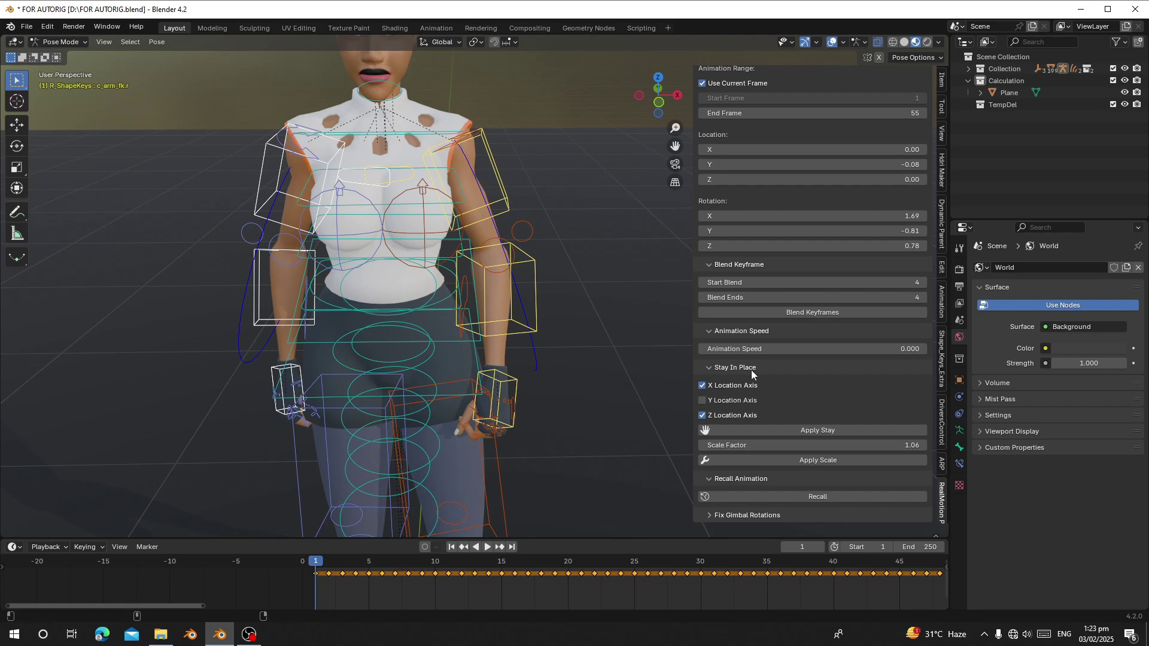
{"action": "scroll", "coordinate": [751, 370], "scroll_direction": "up", "scroll_amount": 10}
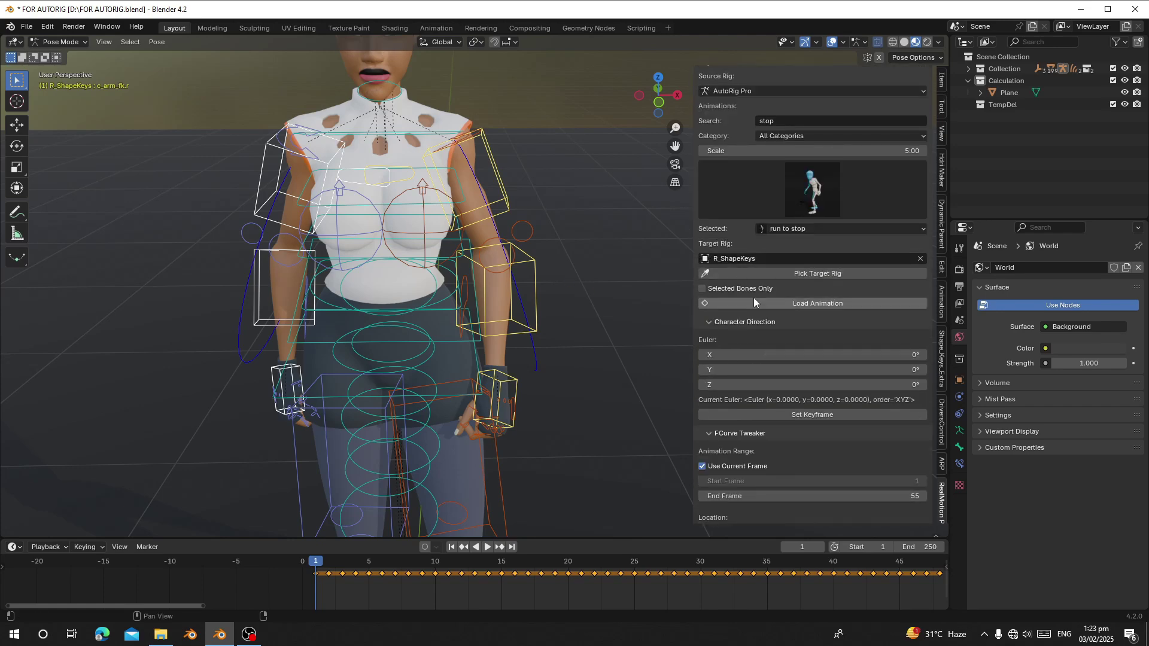
{"action": "left_click", "coordinate": [729, 289]}
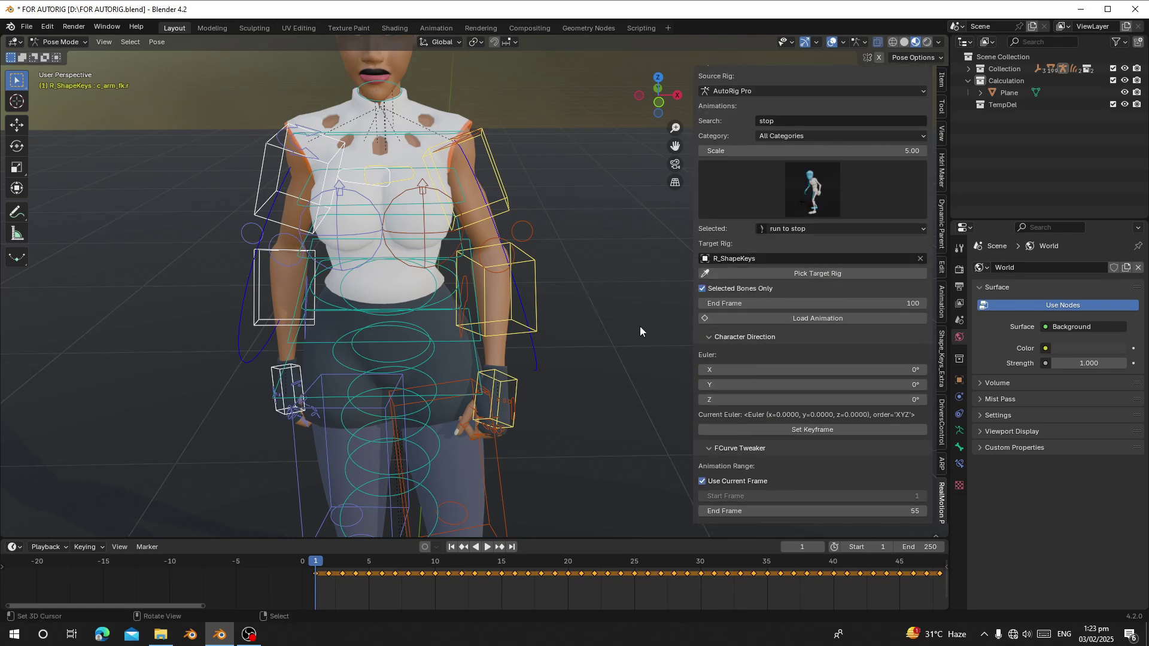
- Go to frame 10 and set the End Frame for the selected-bones load to 50
{"action": "scroll", "coordinate": [379, 469], "scroll_direction": "down", "scroll_amount": 4}
{"action": "key", "text": "space"}
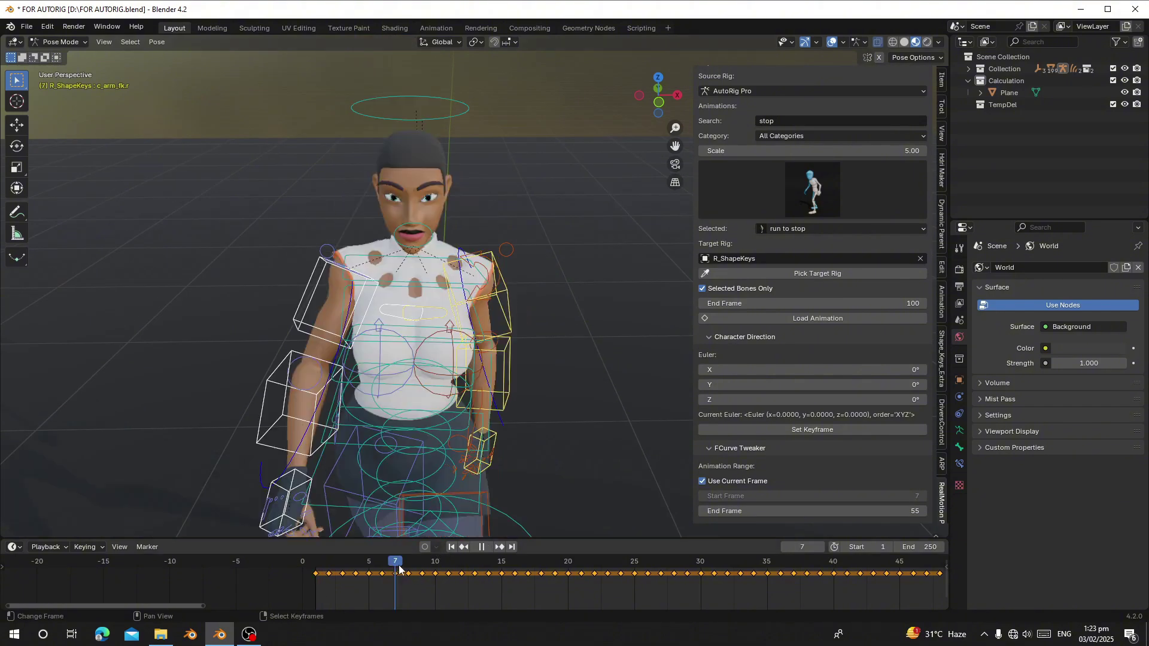
{"action": "key", "text": "space"}
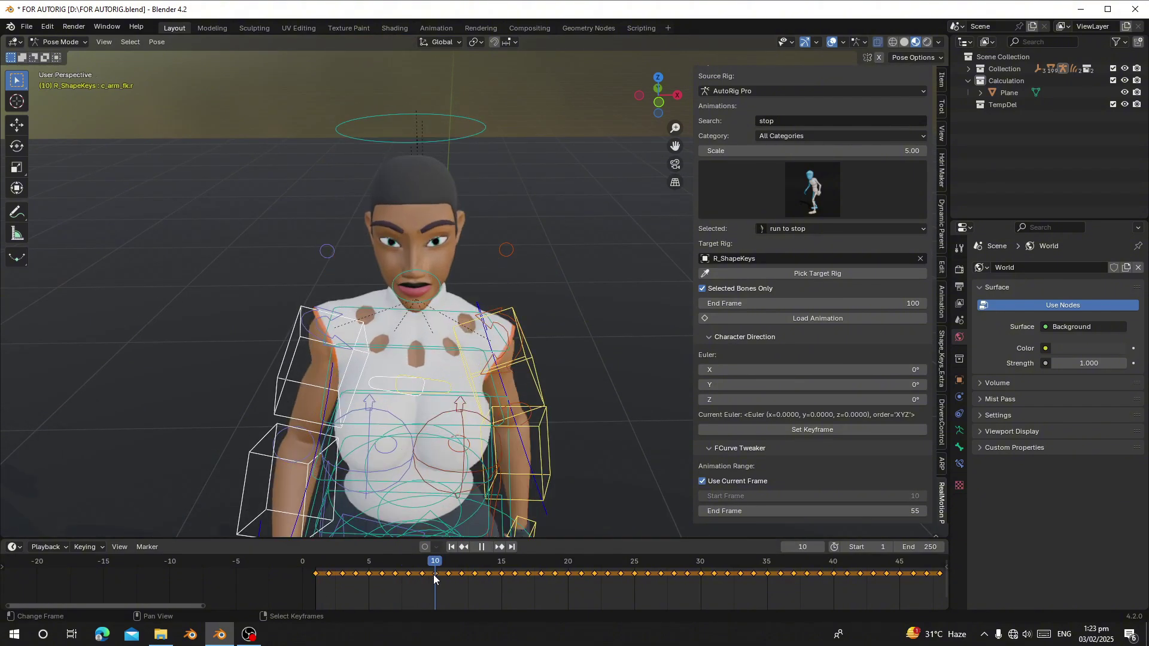
{"action": "middle_click_drag", "start_coordinate": [472, 491], "coordinate": [483, 449]}
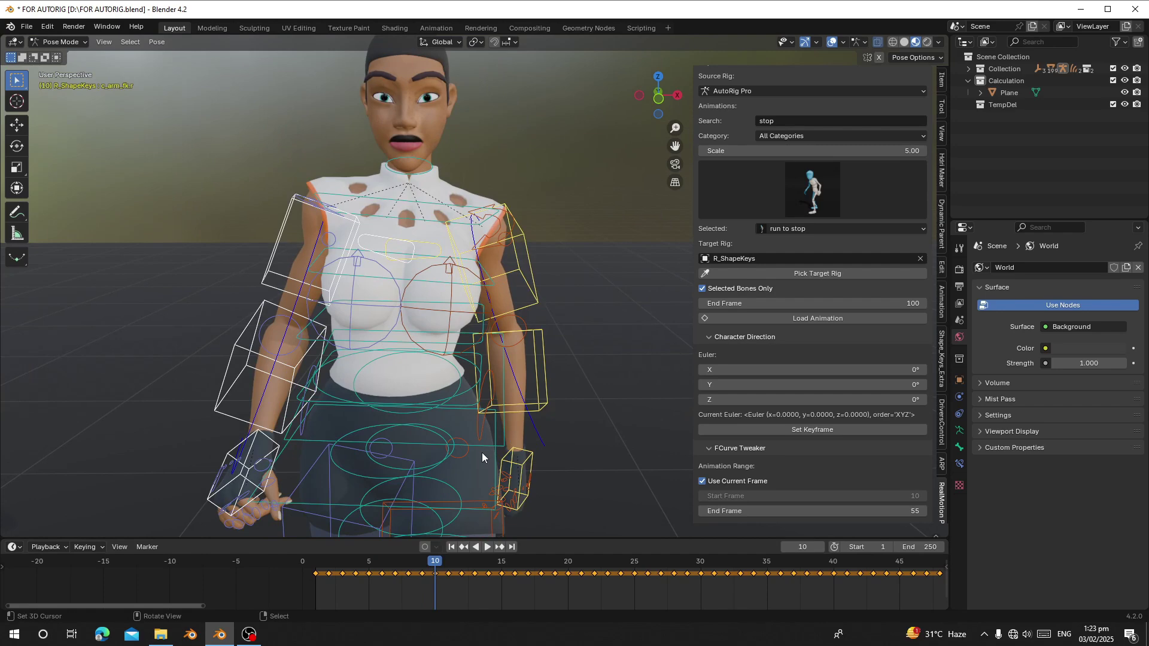
{"action": "scroll", "coordinate": [472, 460], "scroll_direction": "down", "scroll_amount": 2}
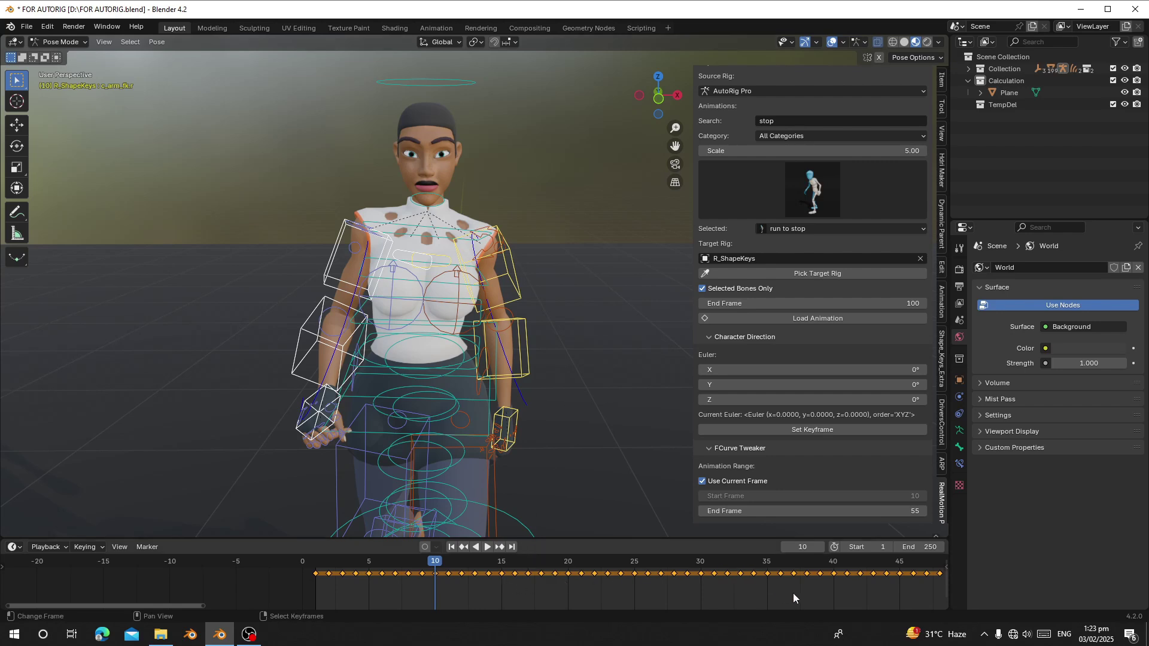
{"action": "left_click", "coordinate": [792, 302]}
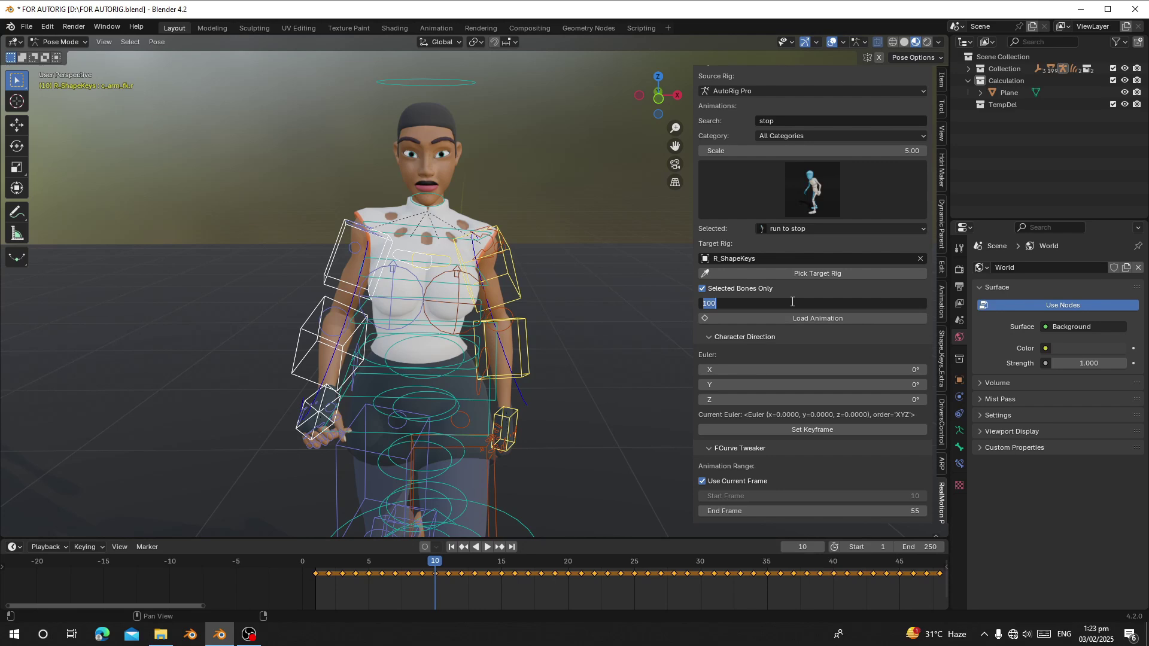
{"action": "left_click", "coordinate": [622, 250]}
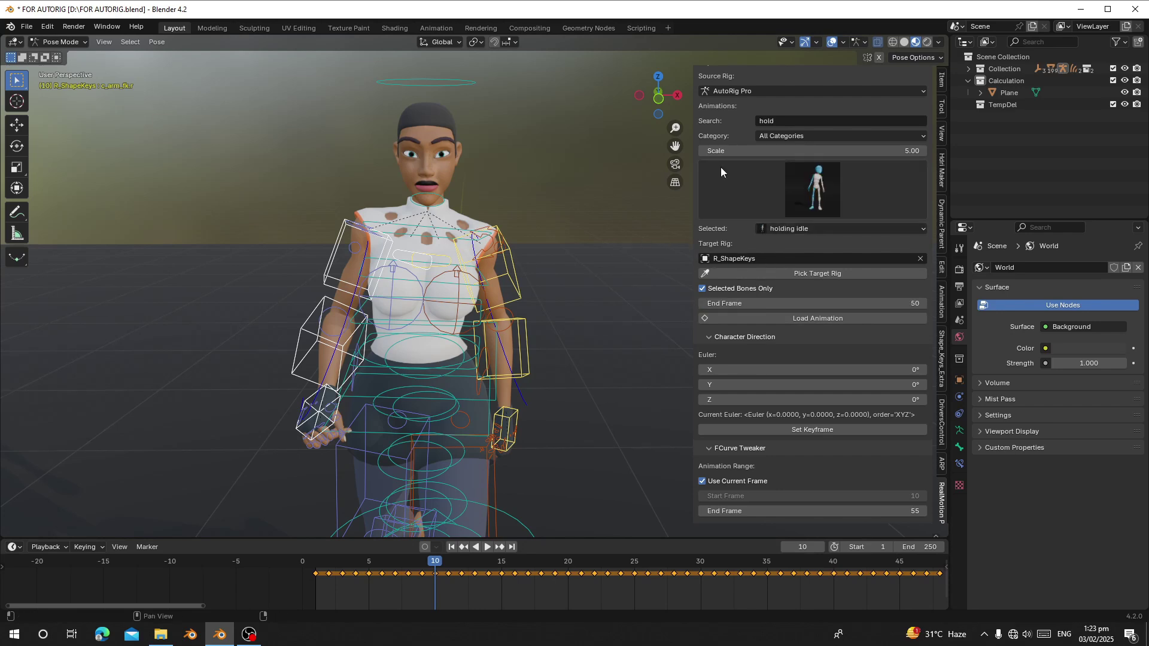
- Search the animation library for "aim", choose "standing aim walk forward" and load it onto the selected controls
{"action": "left_click", "coordinate": [725, 171]}
{"action": "left_click", "coordinate": [820, 124]}
{"action": "type", "text": "aim"}
{"action": "key", "text": "Return"}
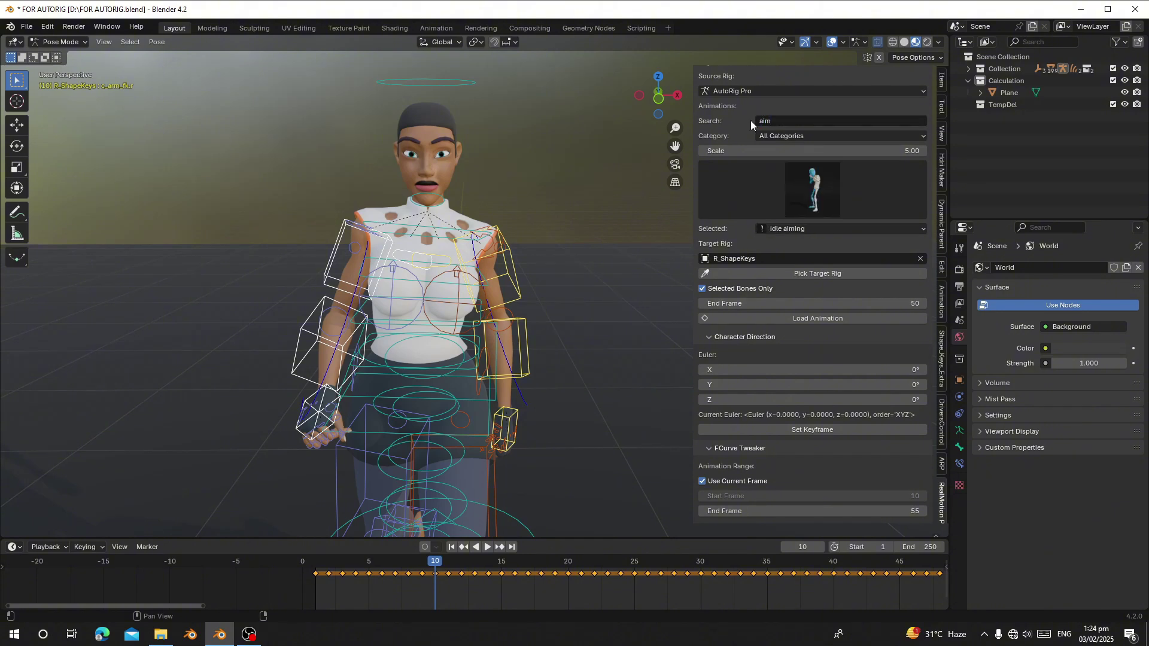
{"action": "left_click", "coordinate": [798, 204]}
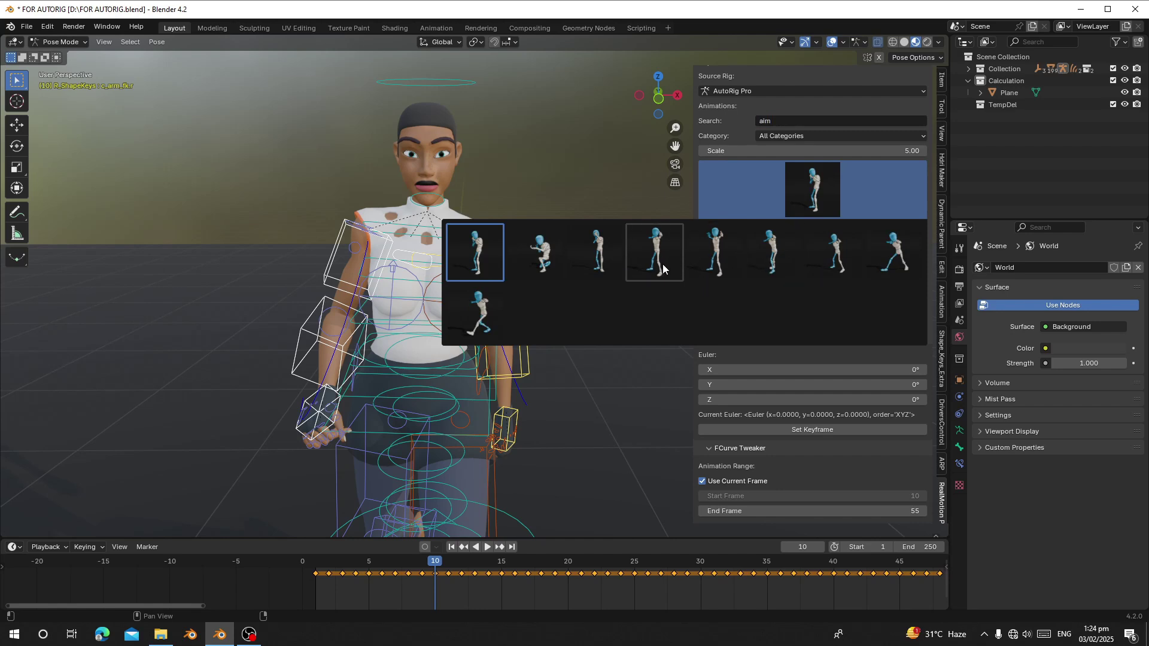
{"action": "left_click", "coordinate": [717, 271]}
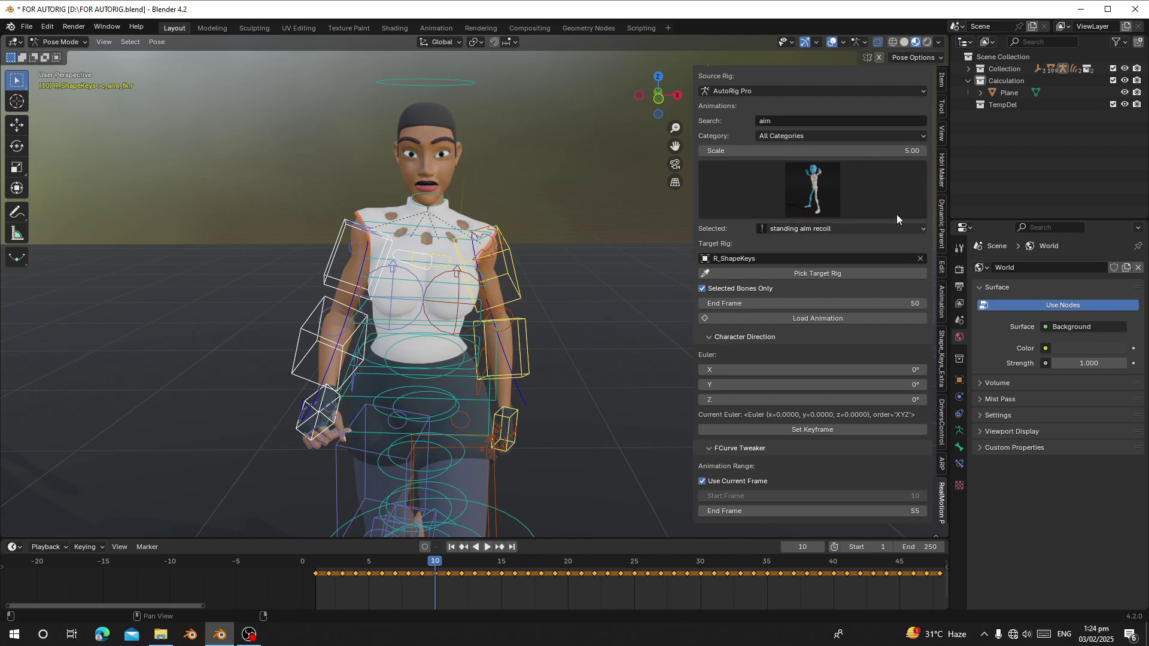
{"action": "left_click", "coordinate": [829, 207]}
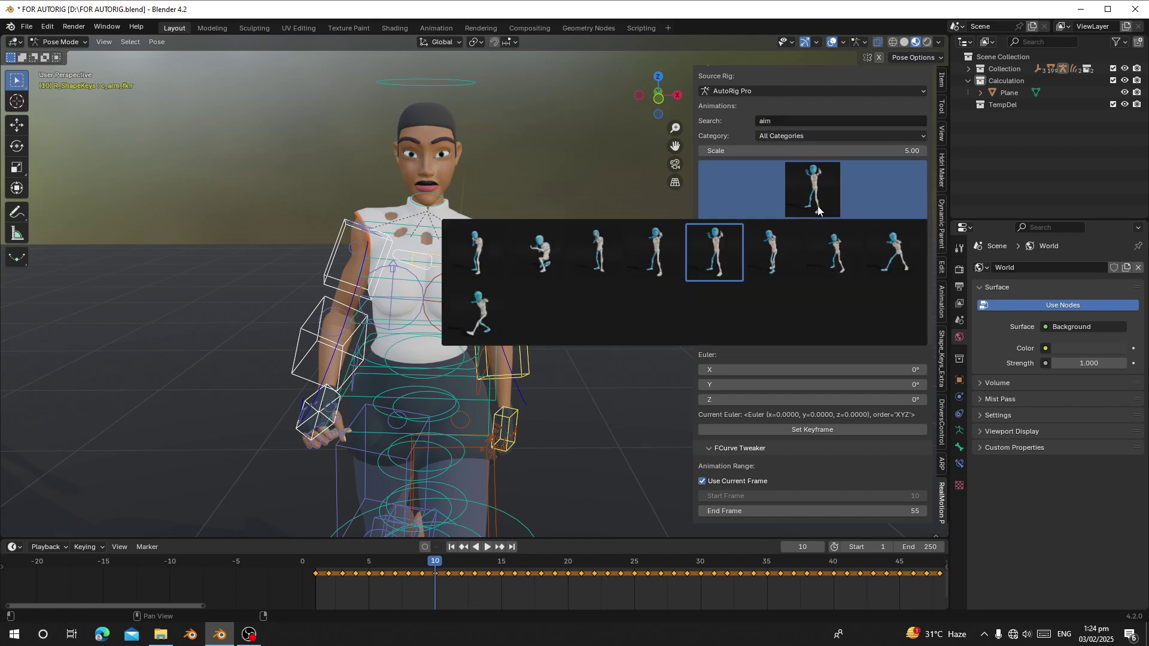
{"action": "left_click", "coordinate": [821, 254]}
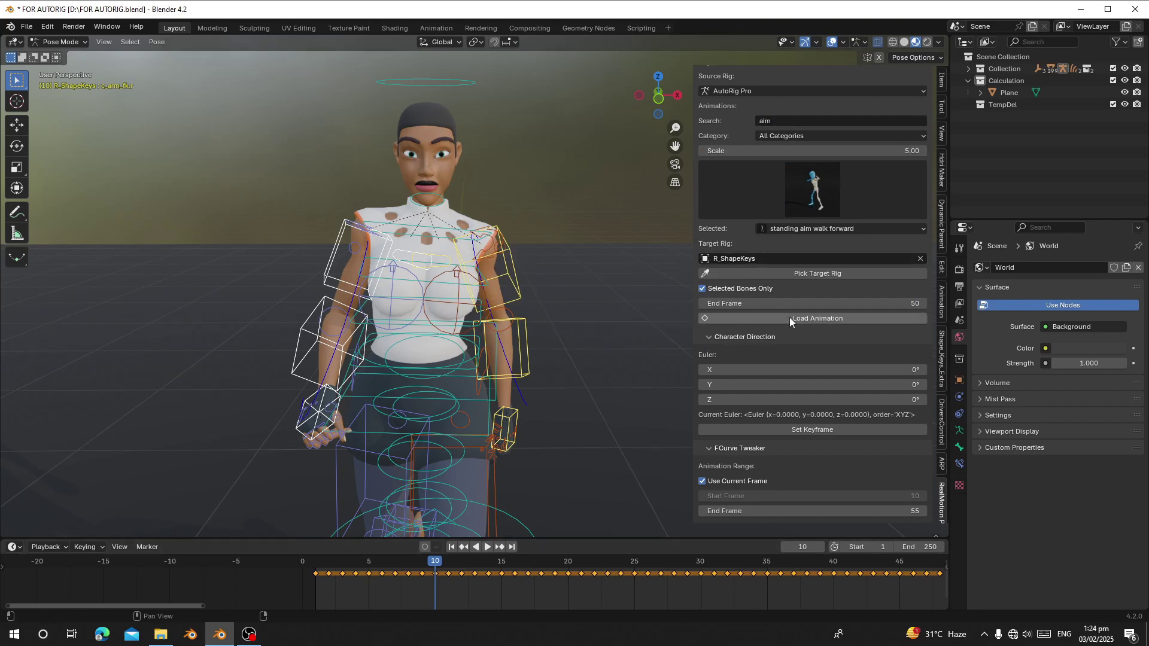
- Play and scrub the animation to about frame 41 to check where the aiming arm pose ends
{"action": "middle_click_drag", "start_coordinate": [501, 314], "coordinate": [530, 257]}
{"action": "scroll", "coordinate": [548, 363], "scroll_direction": "down", "scroll_amount": 5}
{"action": "key", "text": "space"}
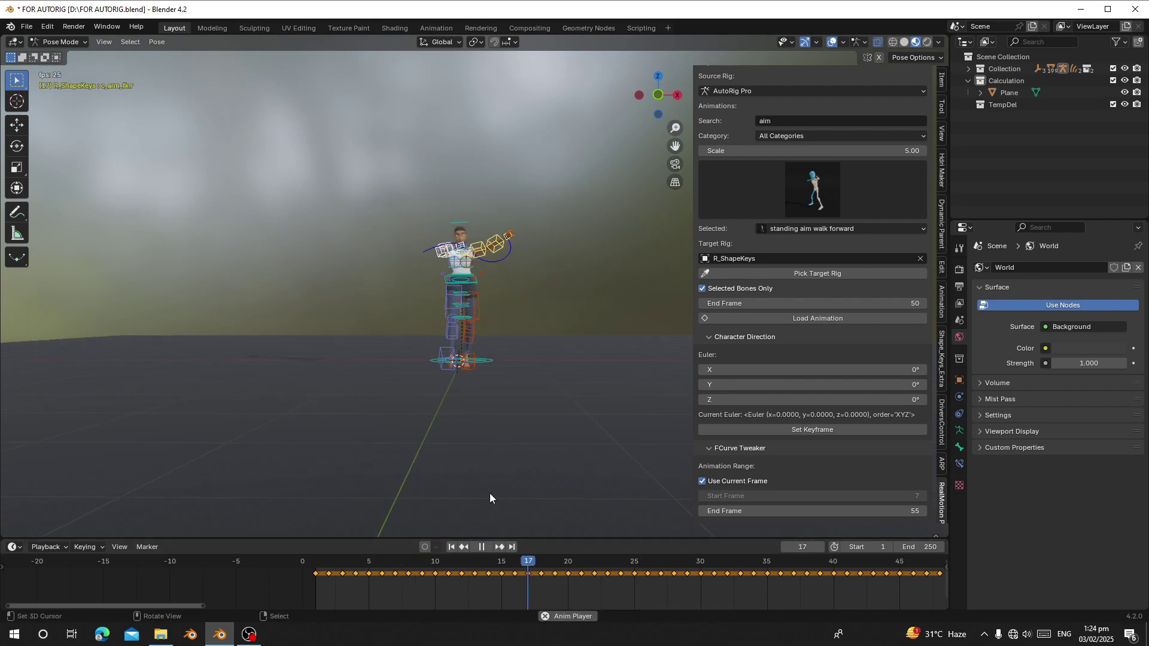
{"action": "key", "text": "space"}
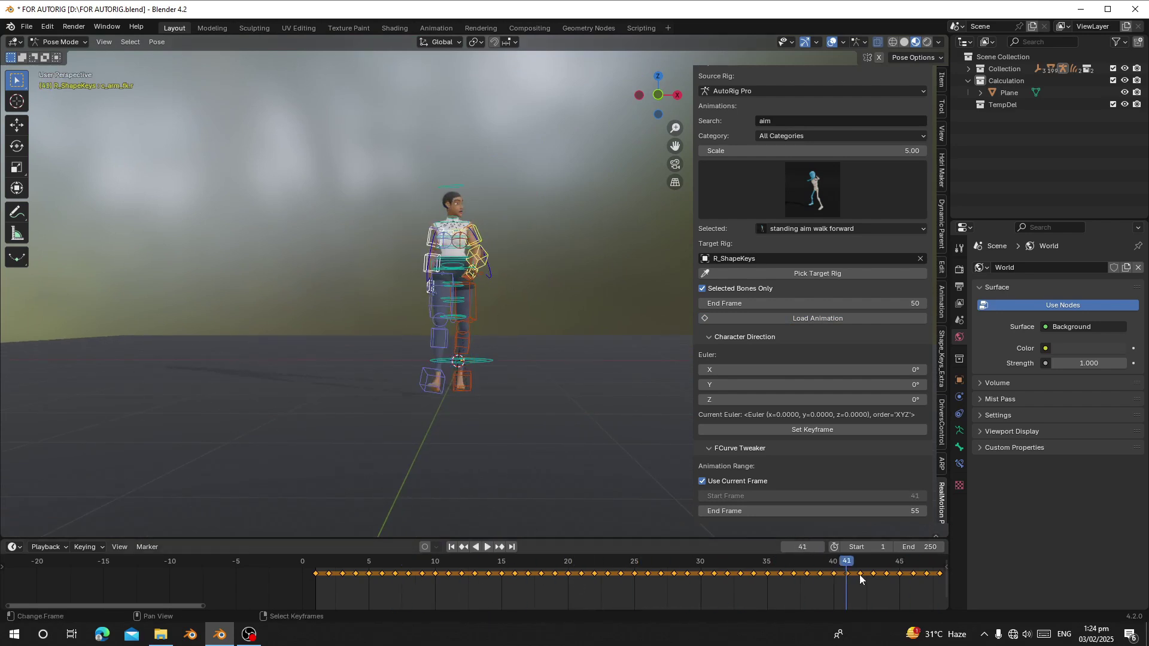
{"action": "middle_click_drag", "start_coordinate": [860, 575], "coordinate": [708, 563]}
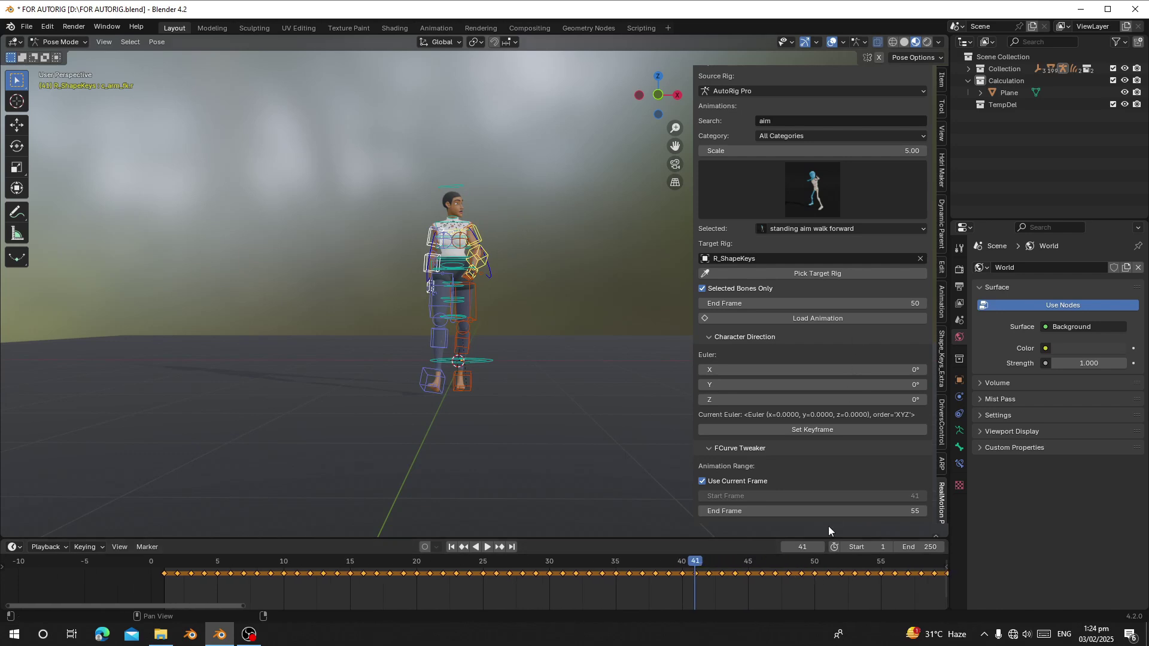
- Load "standing aim walk forward" onto the selected controls again at frame 39 to extend the aiming pose
{"action": "left_click_drag", "start_coordinate": [686, 568], "coordinate": [664, 582]}
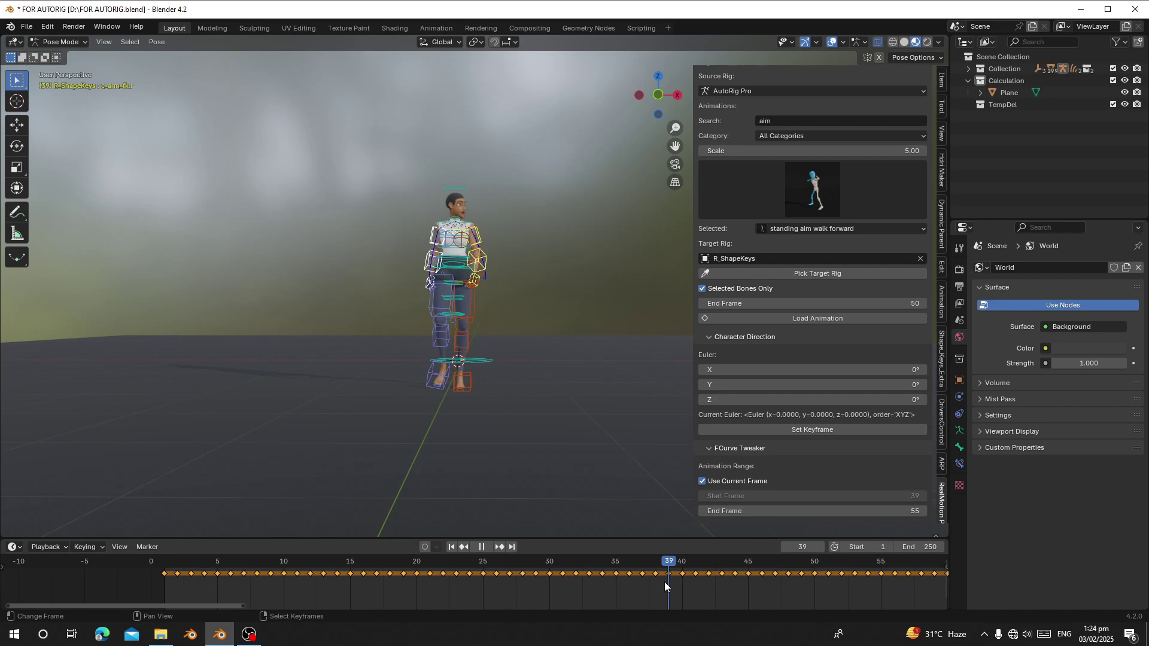
{"action": "key", "text": "space"}
{"action": "left_click_drag", "start_coordinate": [337, 578], "coordinate": [666, 591]}
{"action": "key", "text": "space"}
{"action": "left_click", "coordinate": [820, 322]}
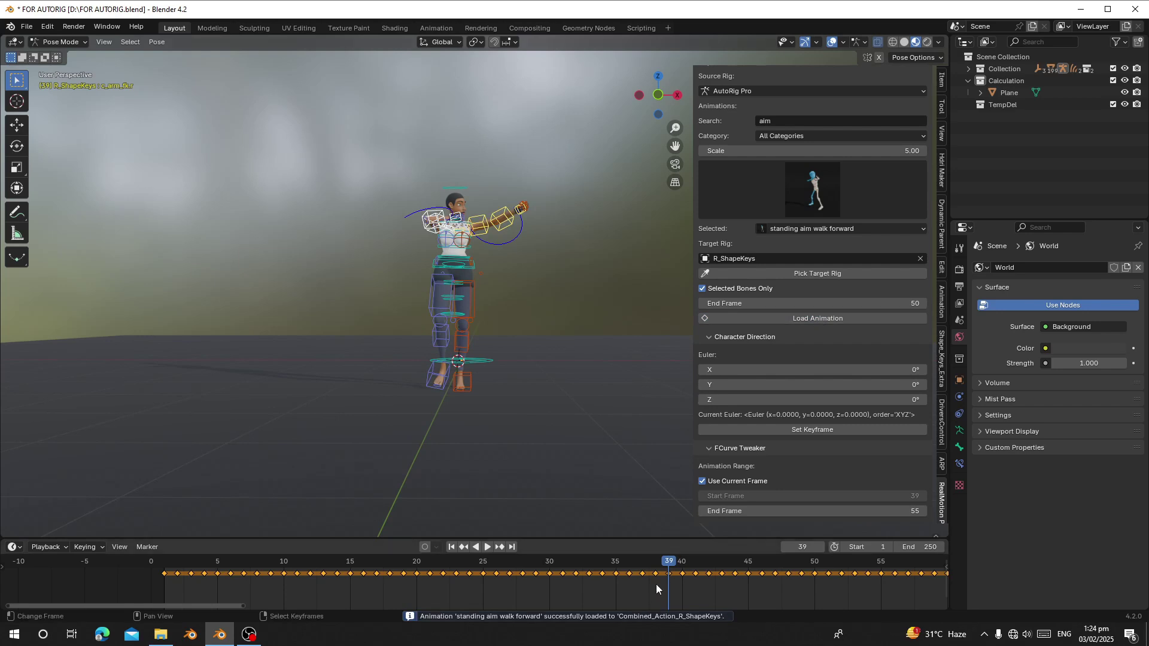
- Play and scrub the animation from frame 1 past frame 50 to check the extended aiming pose
{"action": "left_click_drag", "start_coordinate": [656, 584], "coordinate": [342, 548]}
{"action": "key", "text": "space"}
{"action": "key", "text": "shift+Left"}
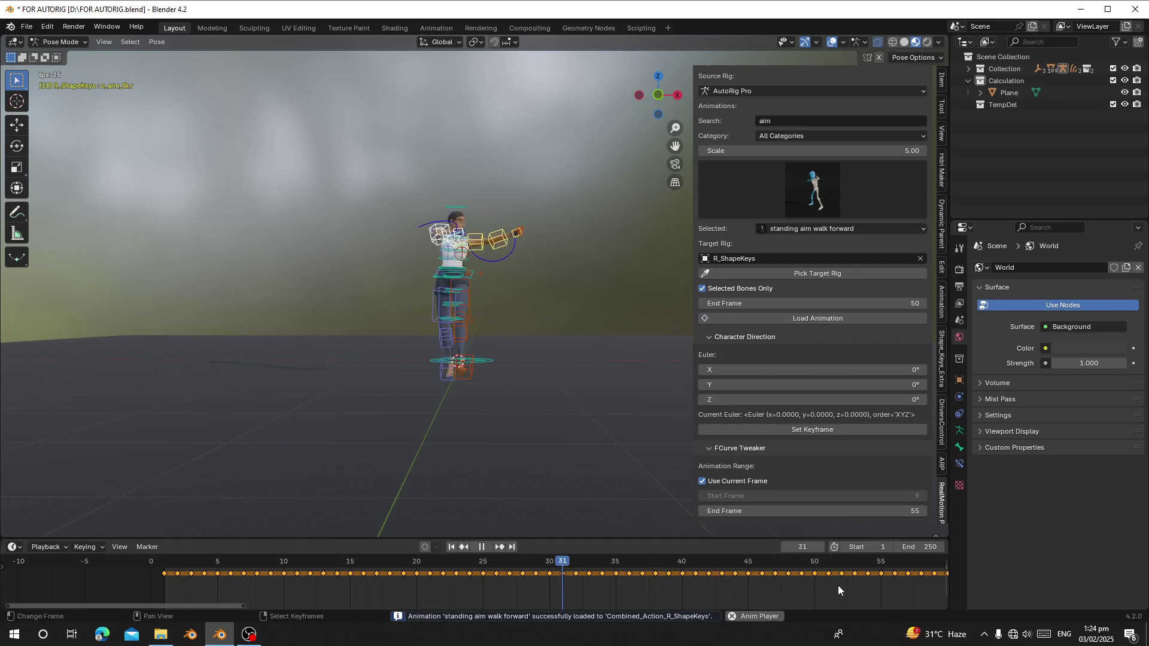
{"action": "left_click", "coordinate": [810, 571]}
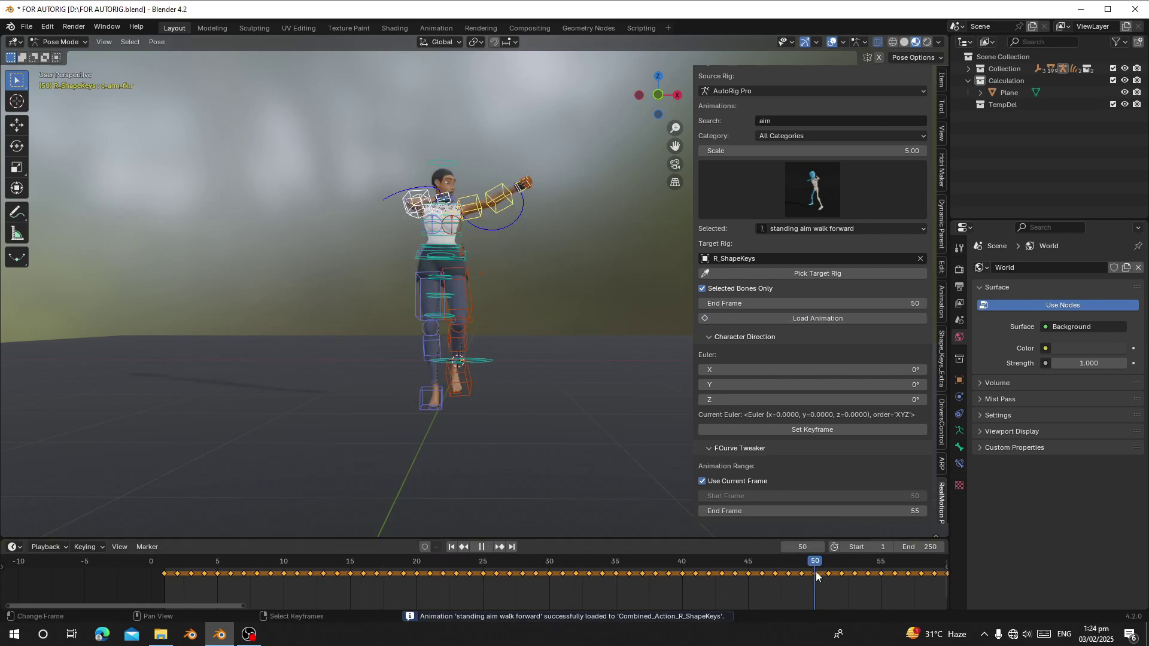
{"action": "left_click_drag", "start_coordinate": [817, 576], "coordinate": [152, 580]}
{"action": "key", "text": "space"}
{"action": "mouse_move", "coordinate": [568, 401]}
{"action": "middle_mouse_down"}
{"action": "mouse_move", "coordinate": [570, 424]}
{"action": "mouse_move", "coordinate": [570, 411]}
{"action": "middle_mouse_up"}
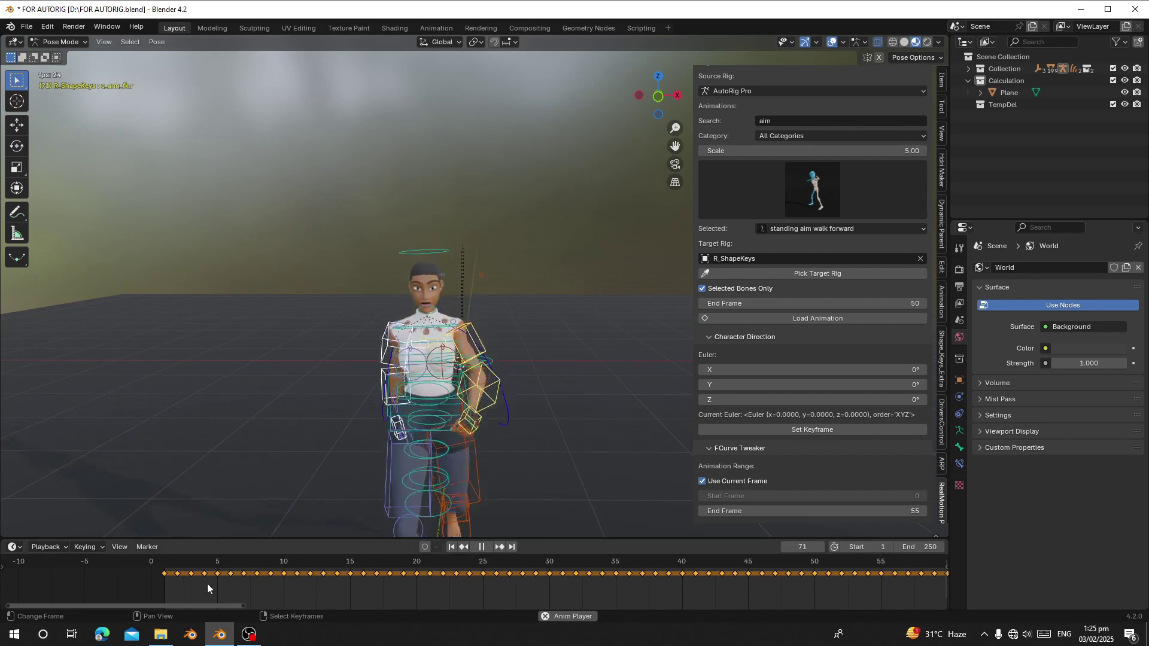
{"action": "key", "text": "Escape"}
{"action": "key", "text": "space"}
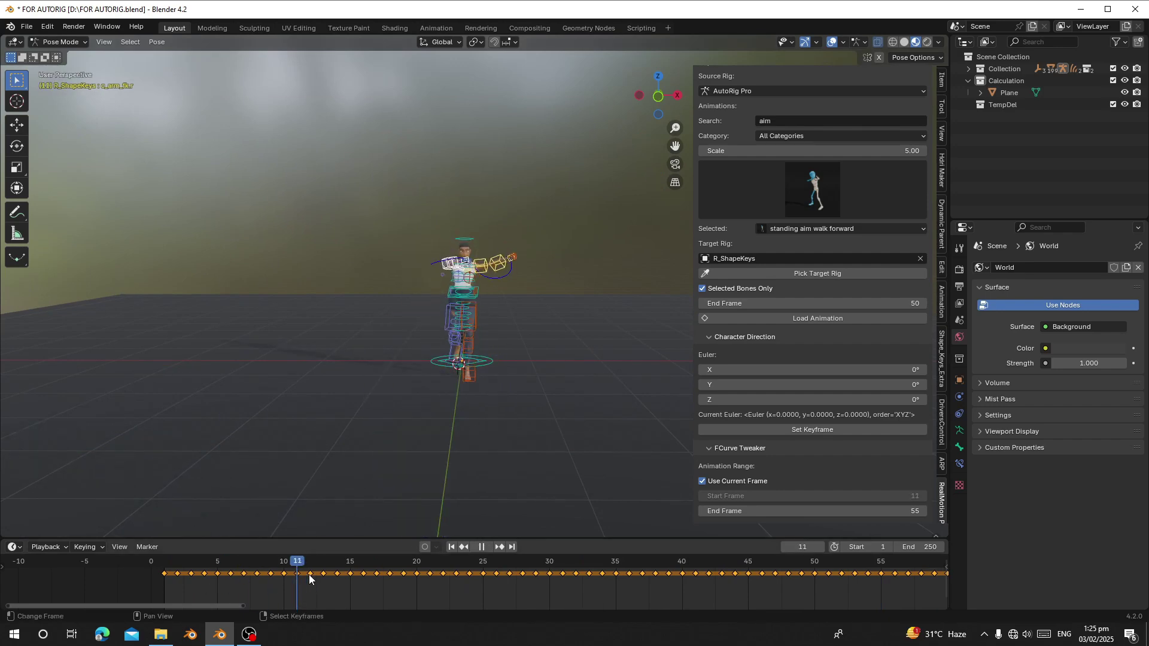
- Blend the selected arm and shoulder controls' keyframes at frame 10, with Start Blend and Blend Ends at 4
{"action": "left_click", "coordinate": [249, 577]}
{"action": "left_click_drag", "start_coordinate": [270, 577], "coordinate": [283, 577]}
{"action": "key", "text": "space"}
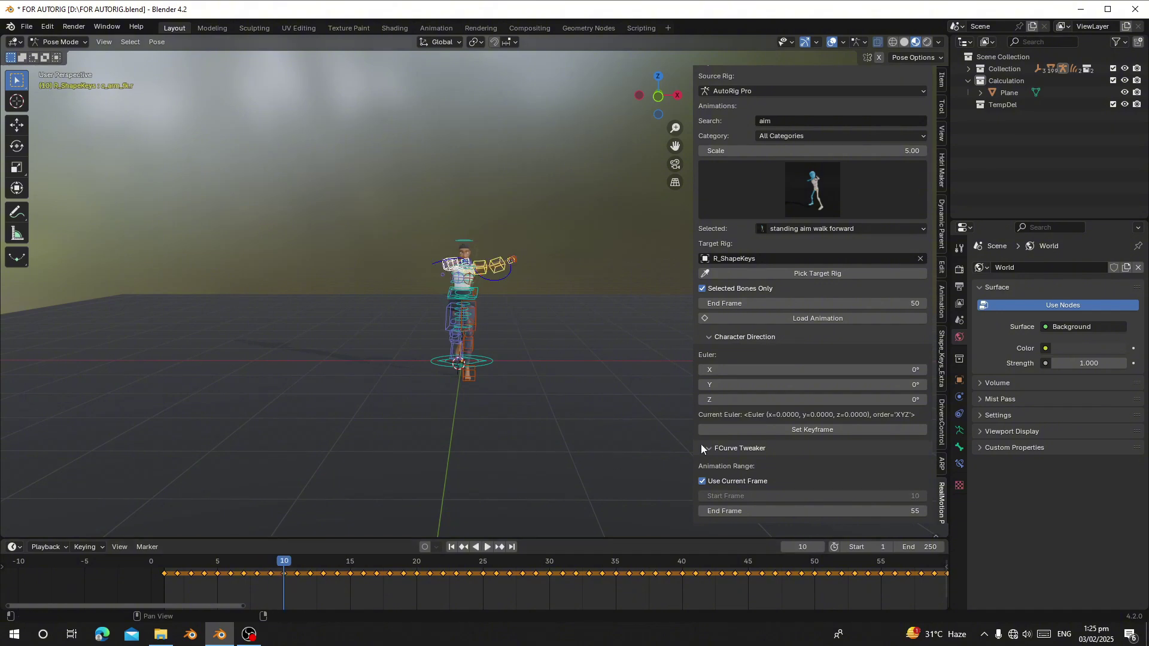
{"action": "scroll", "coordinate": [771, 451], "scroll_direction": "down", "scroll_amount": 5}
{"action": "scroll", "coordinate": [771, 451], "scroll_direction": "down", "scroll_amount": 6}
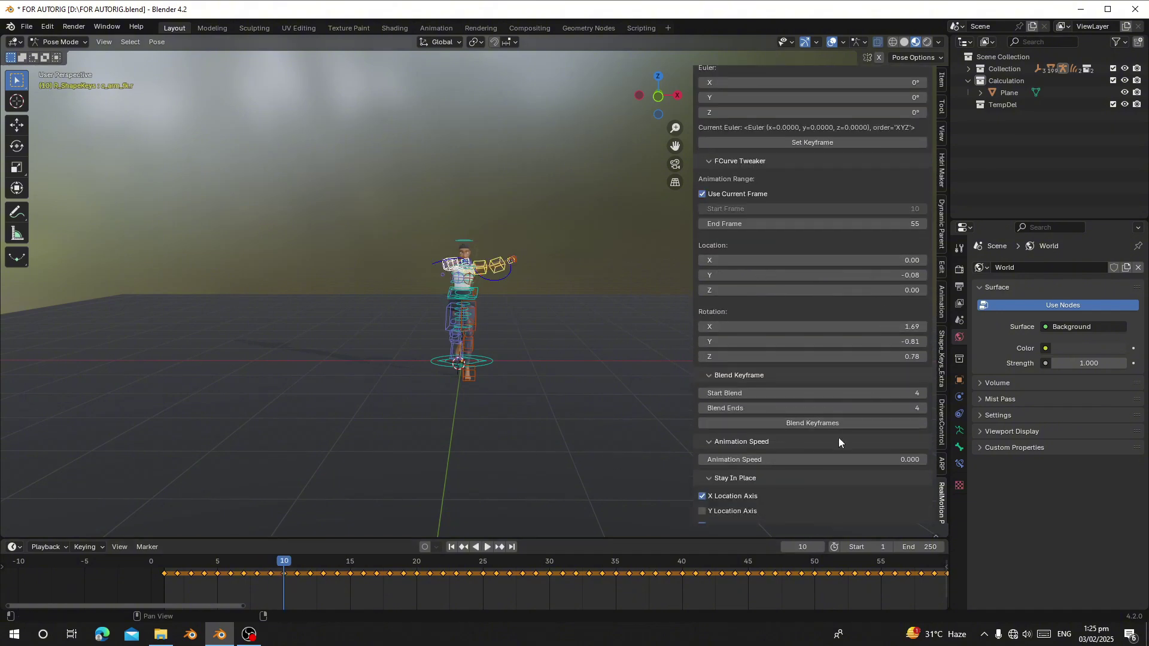
{"action": "key", "text": "KP_Decimal"}
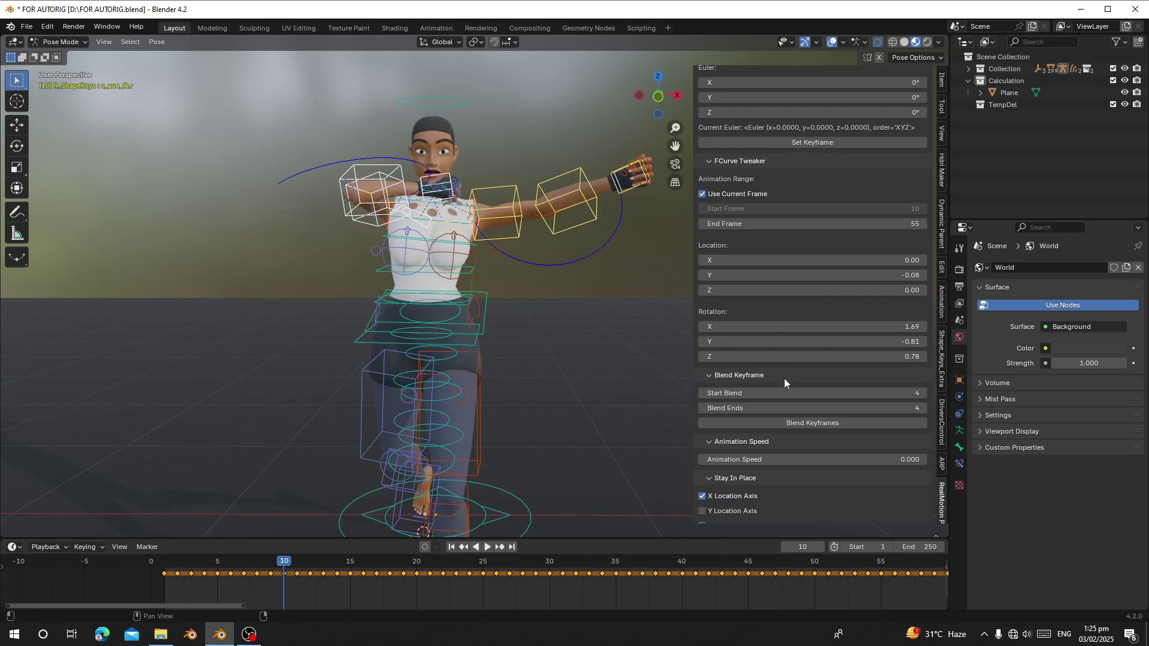
{"action": "left_click", "coordinate": [786, 424]}
- Play the animation from frame 1 to about frame 70 to check the blended transitions into and out of the aim
{"action": "left_click_drag", "start_coordinate": [239, 582], "coordinate": [170, 583]}
{"action": "key", "text": "space"}
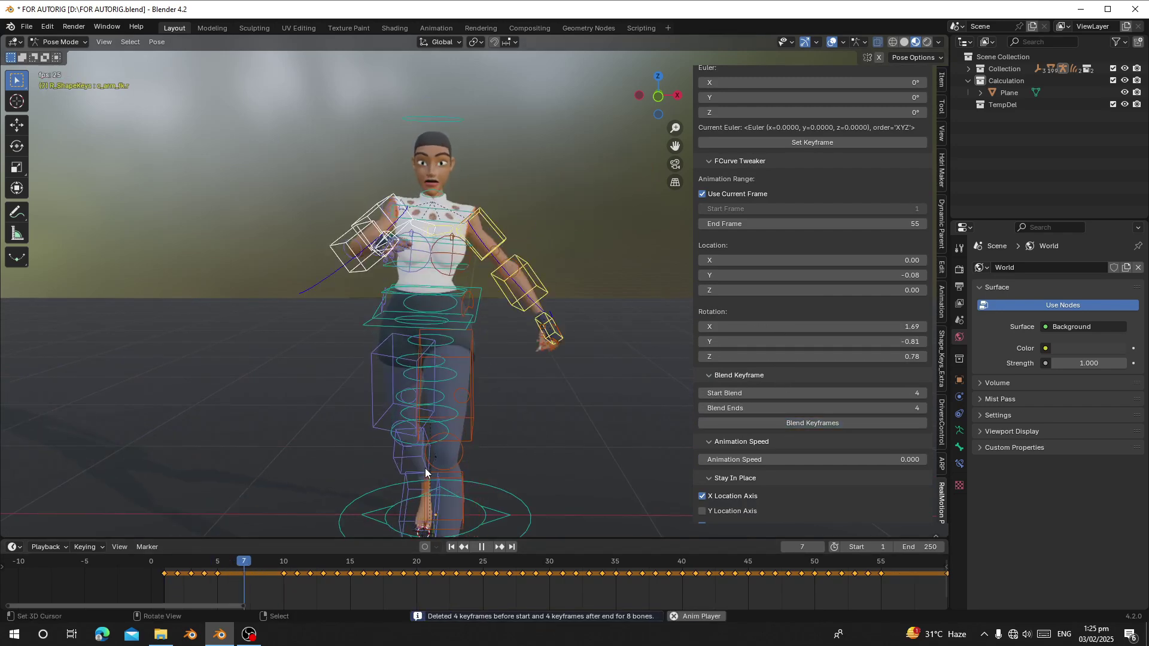
{"action": "scroll", "coordinate": [424, 468], "scroll_direction": "down", "scroll_amount": 4}
{"action": "key", "text": "space"}
{"action": "mouse_move", "coordinate": [237, 573]}
{"action": "left_mouse_down"}
{"action": "mouse_move", "coordinate": [272, 573]}
{"action": "mouse_move", "coordinate": [217, 573]}
{"action": "left_mouse_up"}
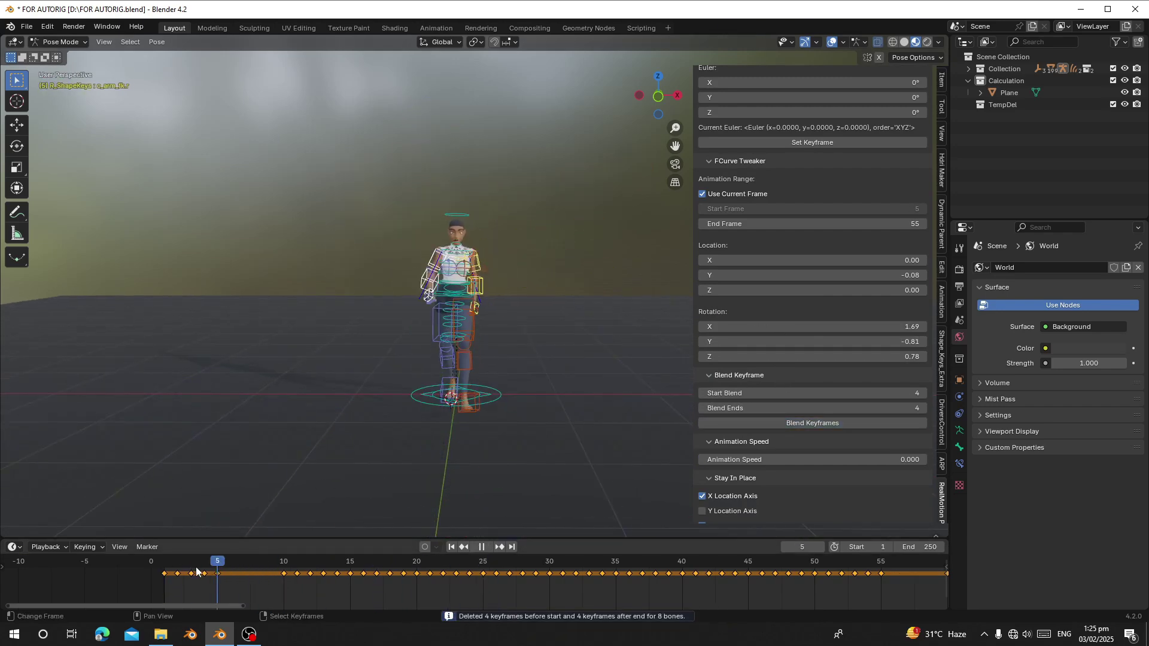
{"action": "key", "text": "space"}
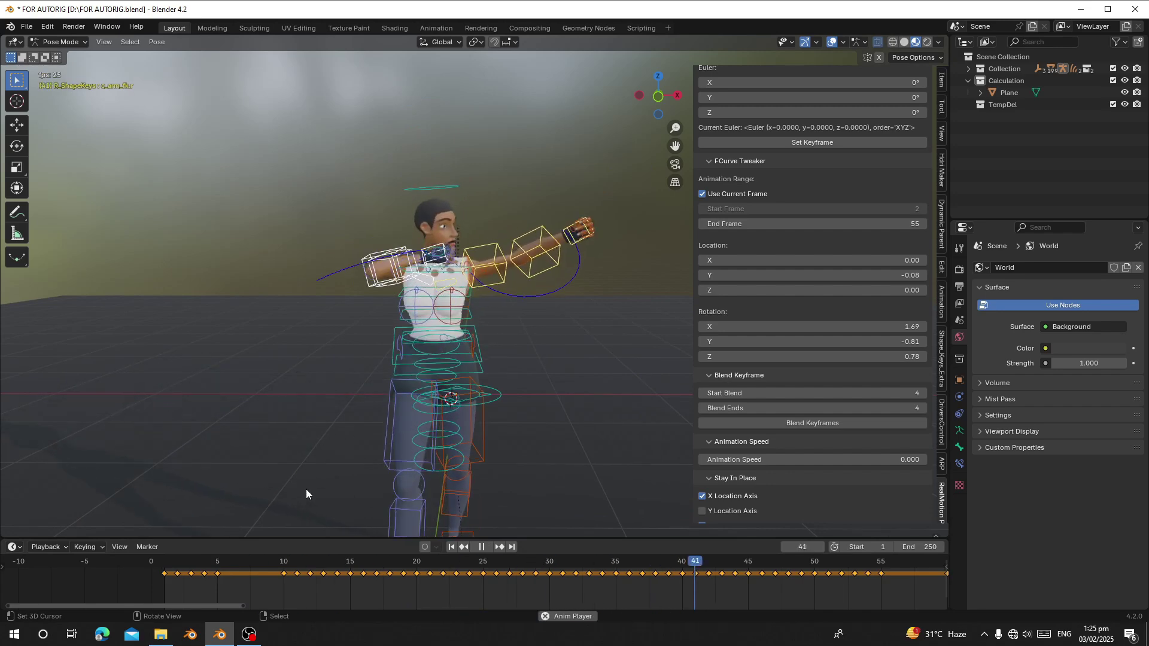
{"action": "key", "text": "space"}
{"action": "scroll", "coordinate": [622, 584], "scroll_direction": "down", "scroll_amount": 7}
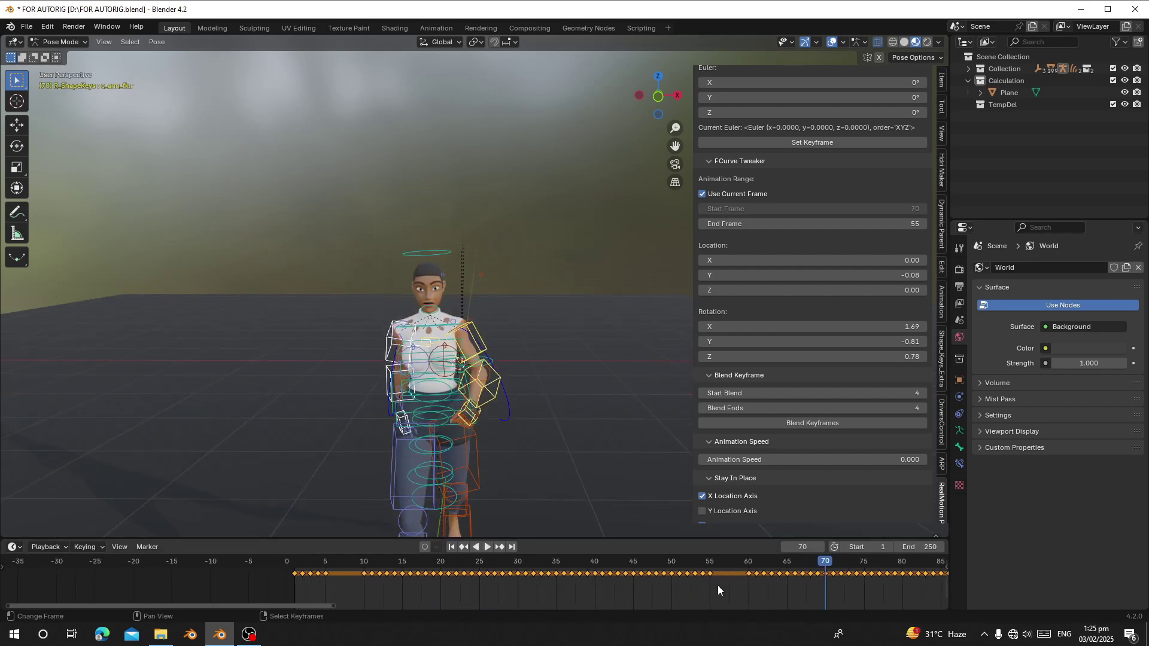
- Set the FCurve Tweaker's animation range end frame to 50 and move the playhead to frame 10
{"action": "left_click_drag", "start_coordinate": [717, 585], "coordinate": [676, 580]}
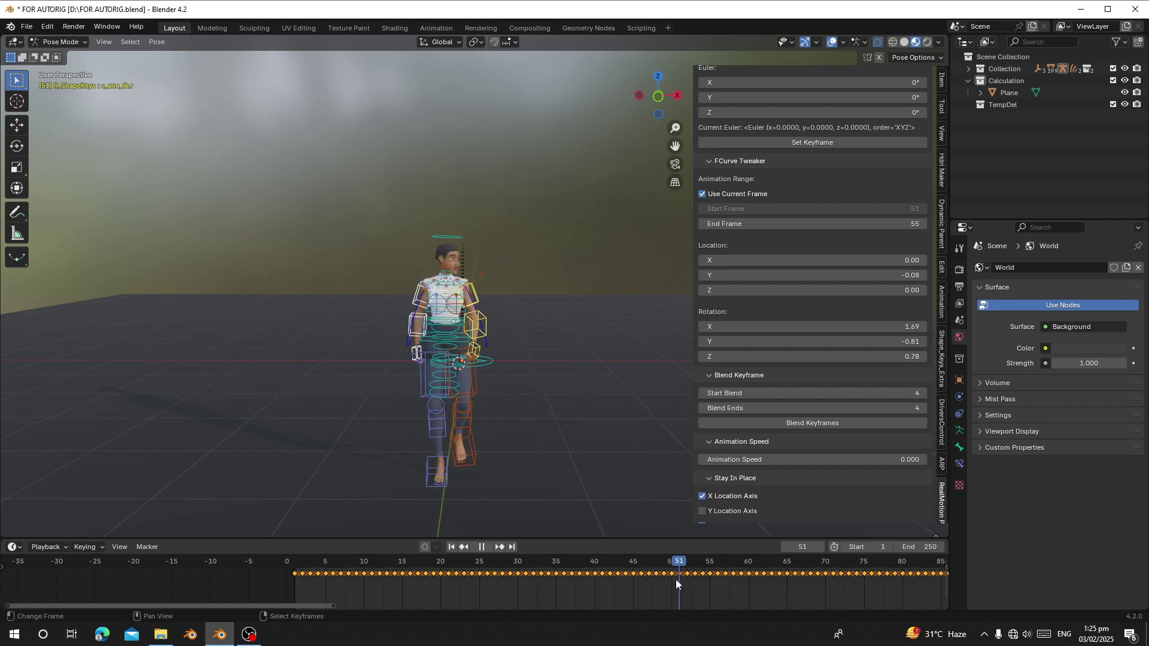
{"action": "left_click", "coordinate": [806, 223]}
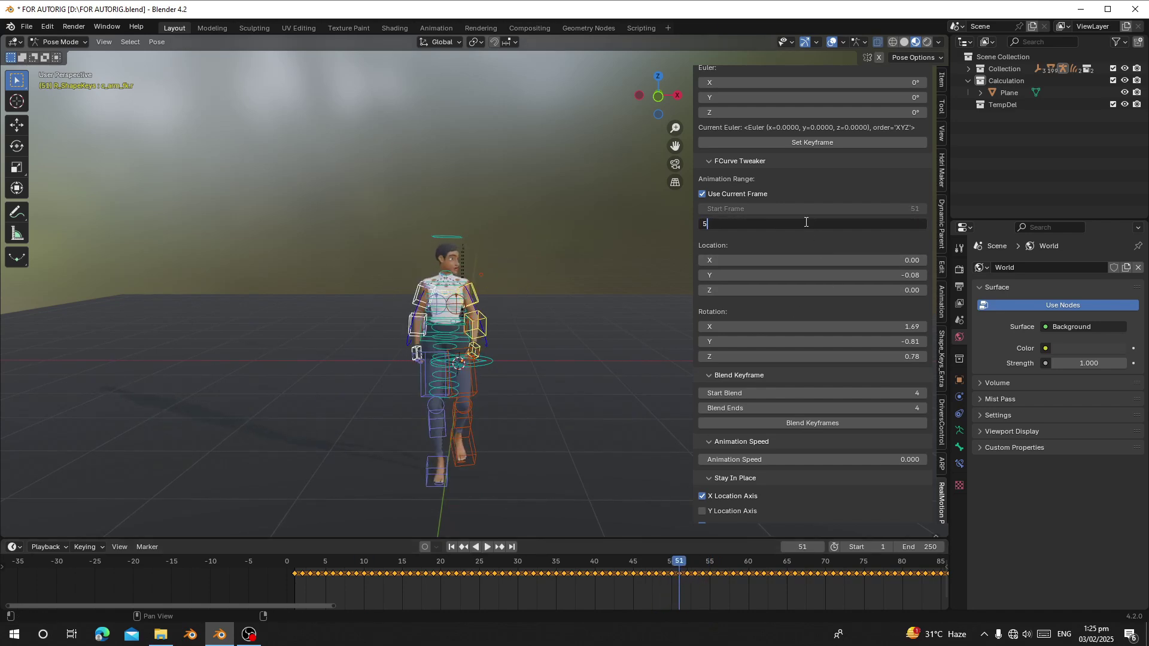
{"action": "type", "text": "50"}
{"action": "key", "text": "Return"}
{"action": "scroll", "coordinate": [788, 256], "scroll_direction": "up", "scroll_amount": 5}
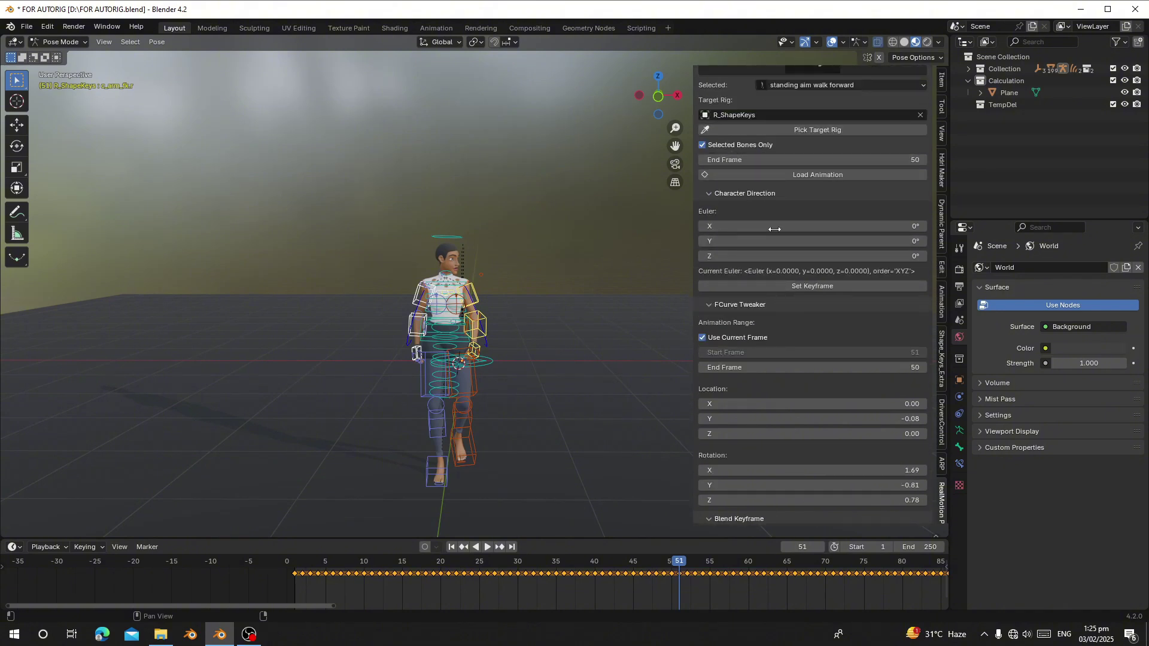
{"action": "left_click", "coordinate": [364, 592]}
{"action": "key", "text": "space"}
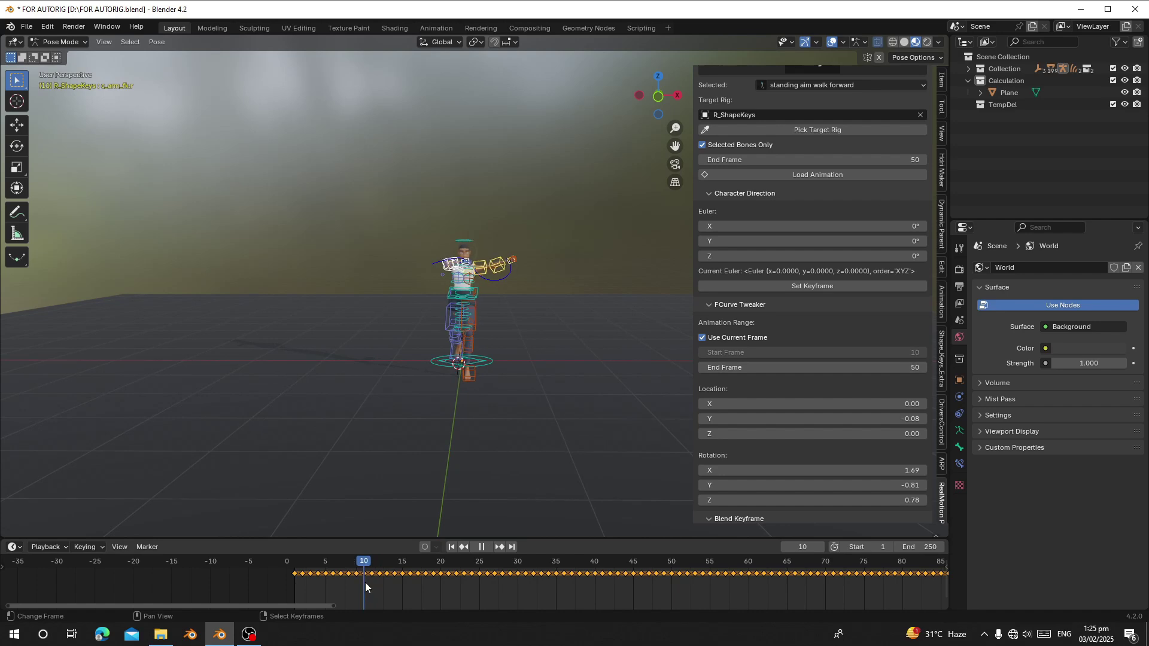
{"action": "key", "text": "space"}
{"action": "left_click", "coordinate": [750, 286]}
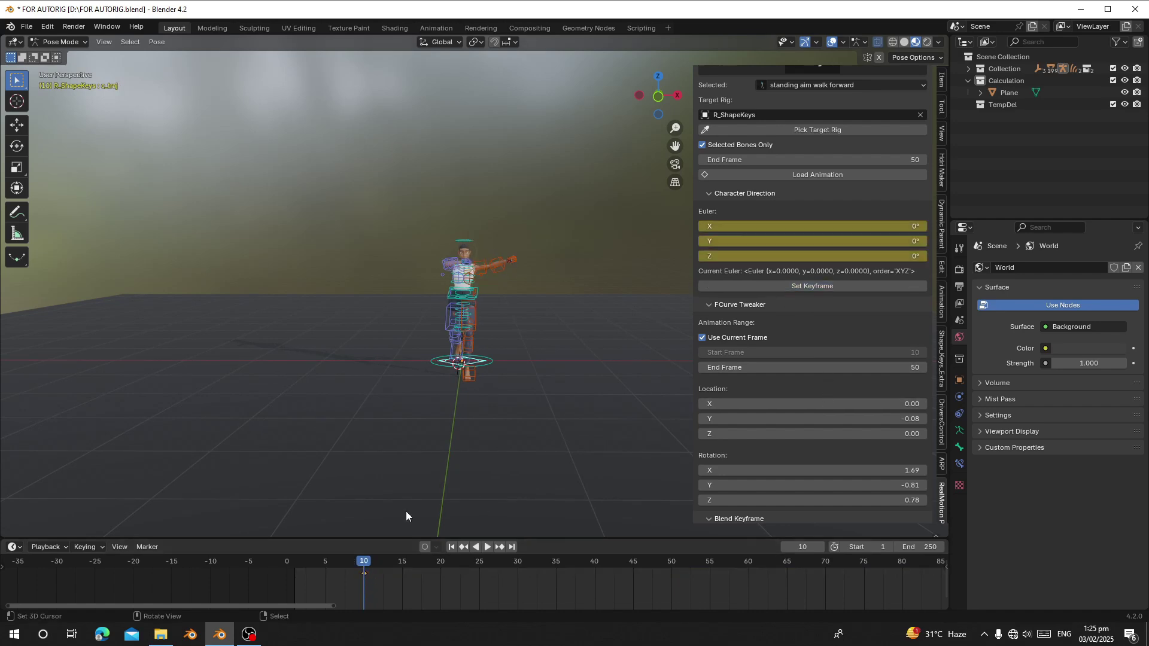
{"action": "left_click", "coordinate": [299, 575]}
{"action": "key", "text": "space"}
{"action": "key", "text": "ctrl+z"}
{"action": "key", "text": "ctrl+z"}
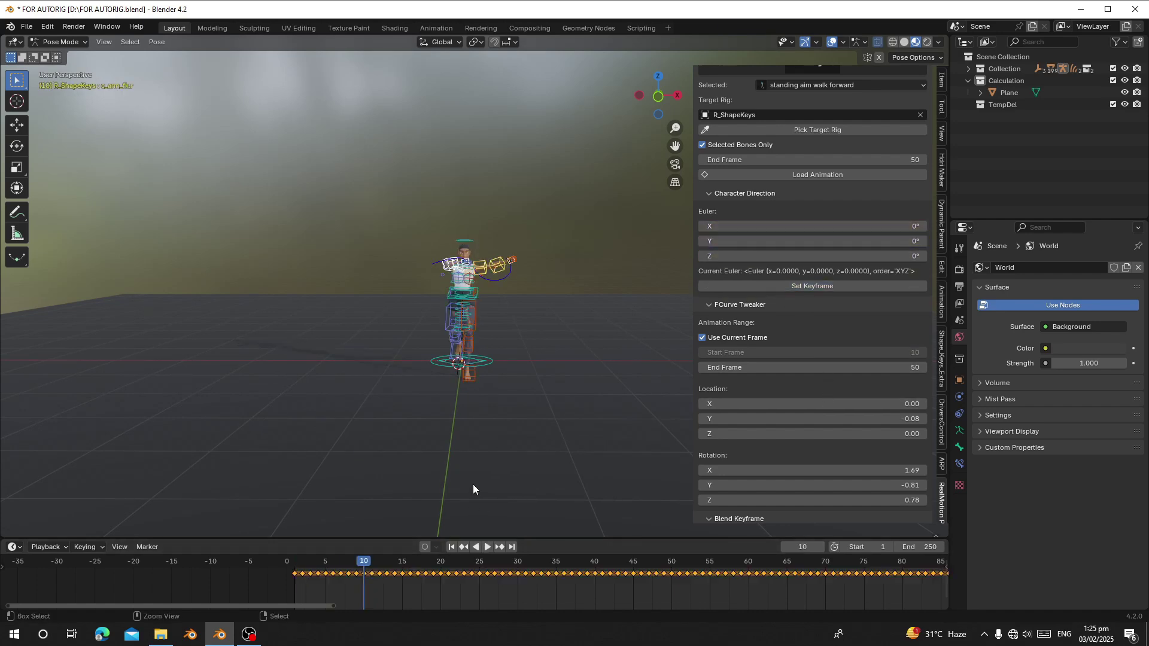
- Blend the selected arm controls' keyframes with Start Blend and Blend Ends at 4, and play past frame 60 to check the transitions
{"action": "scroll", "coordinate": [832, 424], "scroll_direction": "down", "scroll_amount": 10}
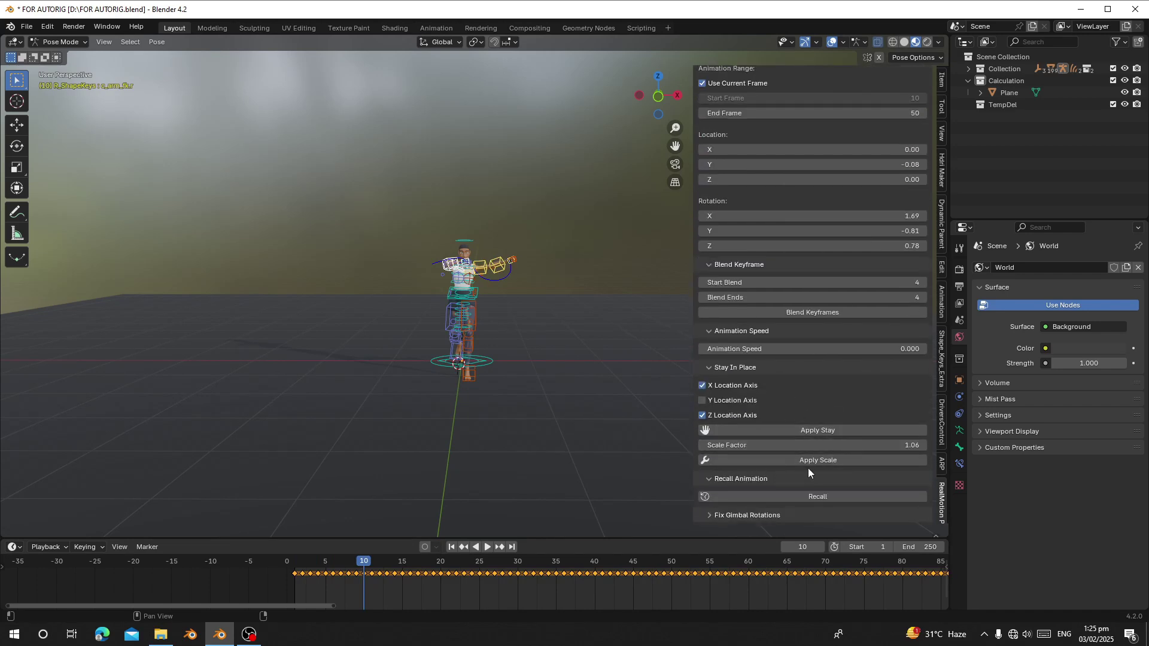
{"action": "left_click", "coordinate": [800, 313]}
{"action": "left_click", "coordinate": [313, 573]}
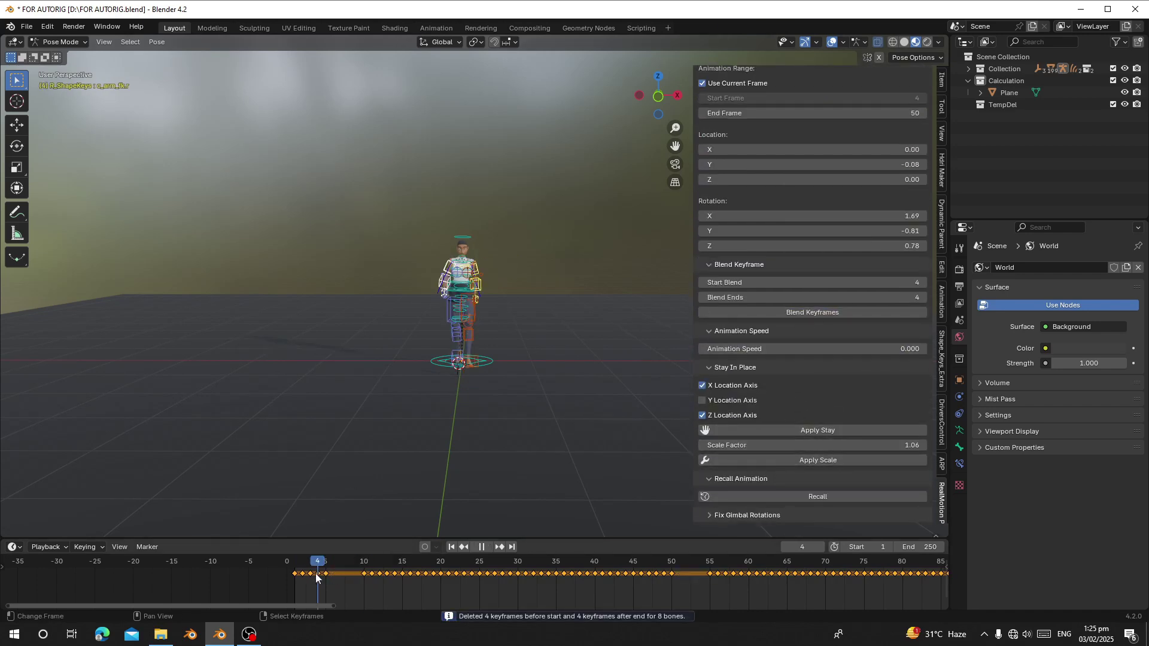
{"action": "key", "text": "space"}
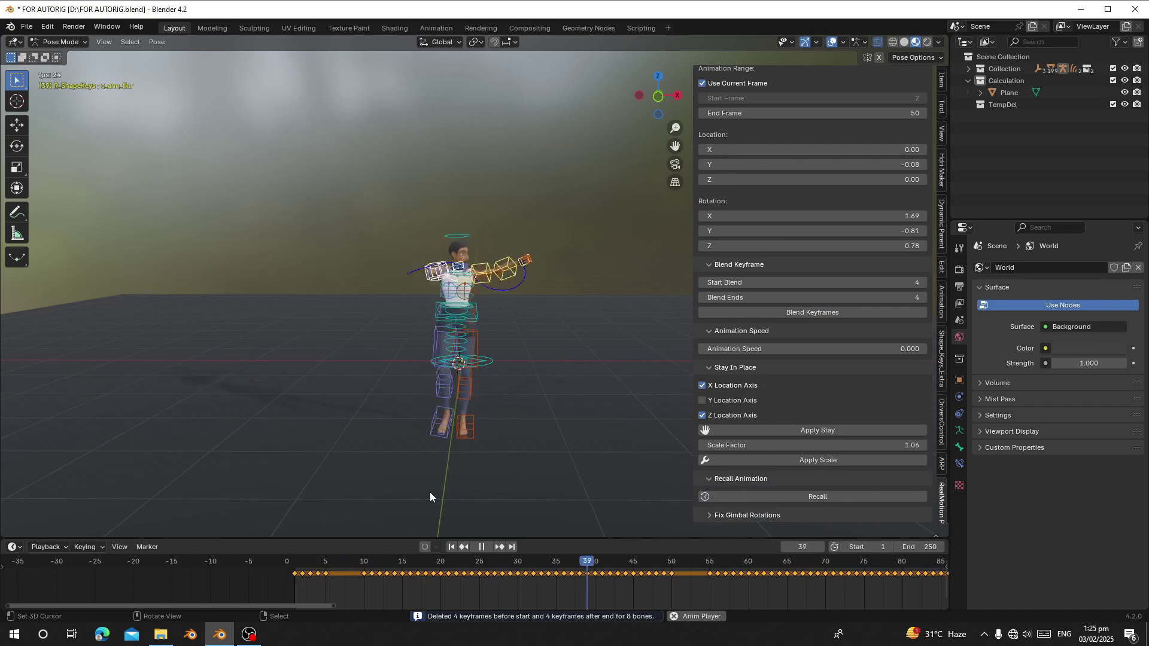
{"action": "left_click", "coordinate": [311, 580]}
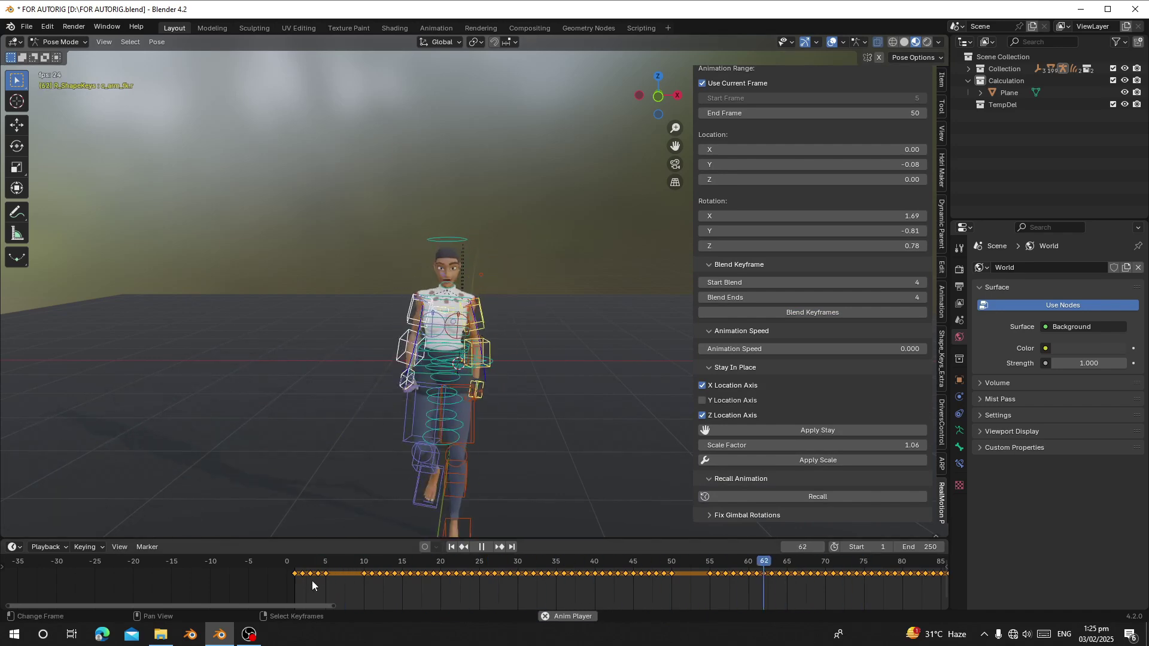
{"action": "key", "text": "space"}
- Set the character direction's Euler Z rotation to 102° at frame 1
{"action": "left_click", "coordinate": [452, 547]}
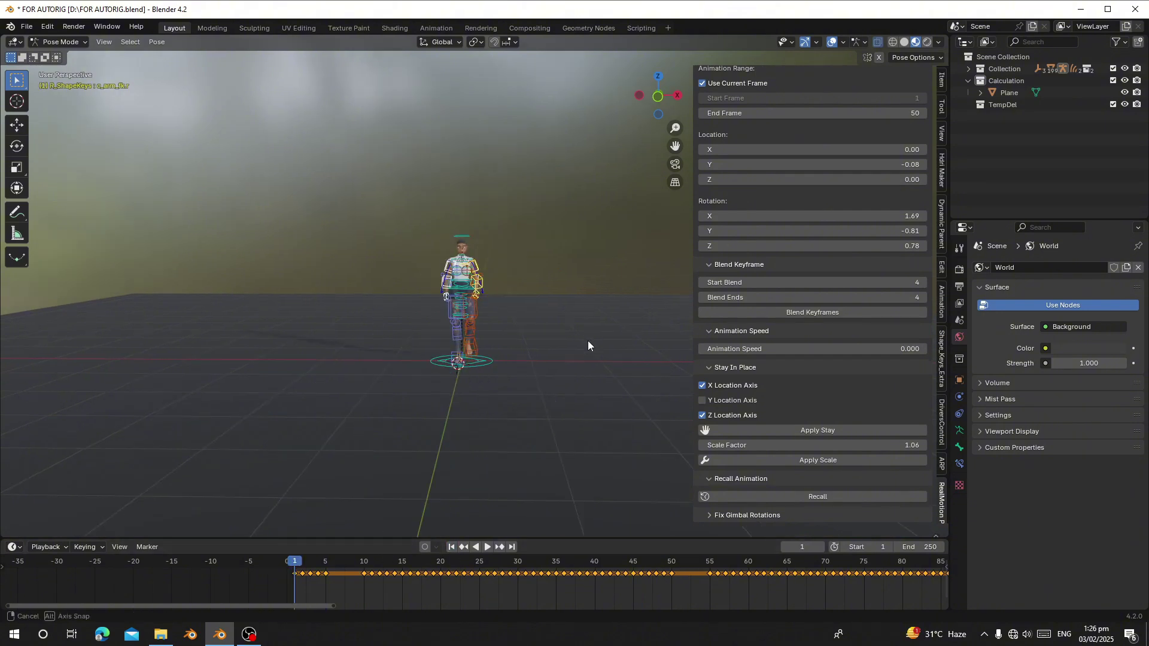
{"action": "middle_click_drag", "start_coordinate": [588, 340], "coordinate": [688, 299]}
{"action": "scroll", "coordinate": [791, 286], "scroll_direction": "up", "scroll_amount": 3}
{"action": "scroll", "coordinate": [791, 286], "scroll_direction": "up", "scroll_amount": 6}
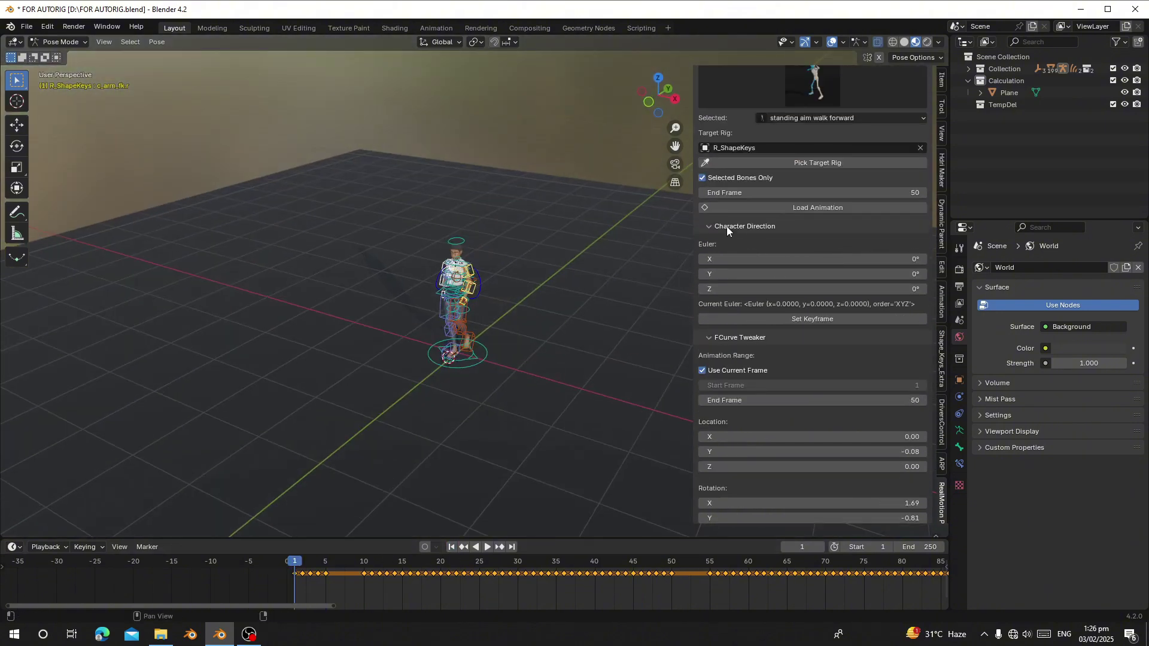
{"action": "left_click_drag", "start_coordinate": [778, 274], "coordinate": [856, 274]}
{"action": "right_click", "coordinate": [856, 274]}
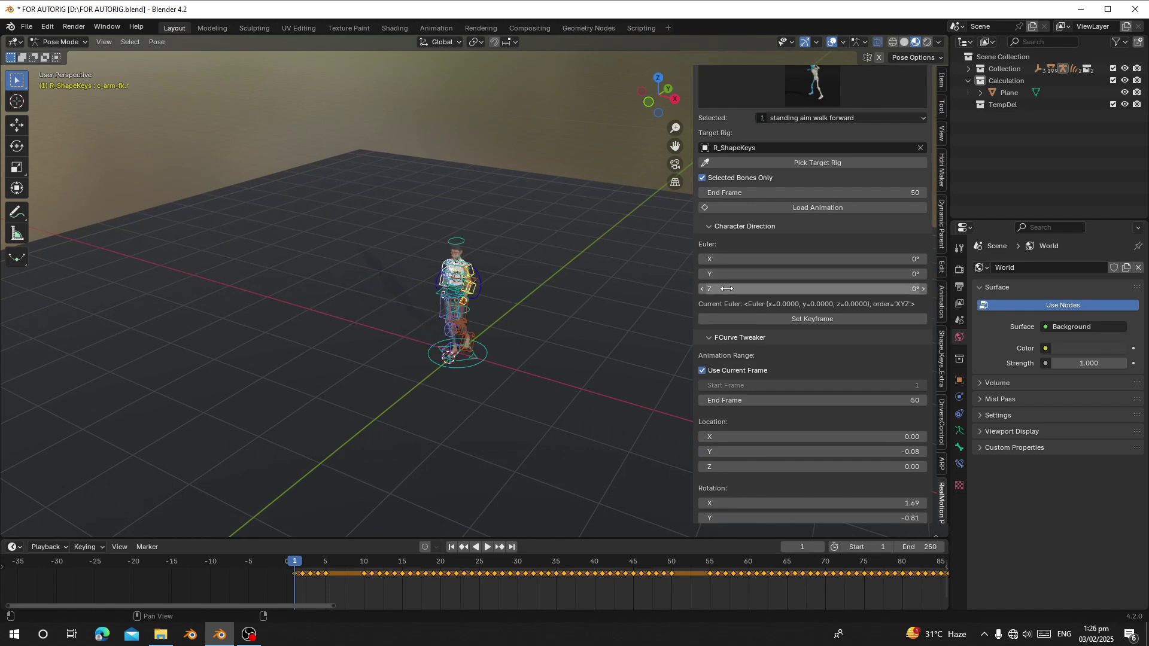
{"action": "left_click_drag", "start_coordinate": [729, 289], "coordinate": [789, 288]}
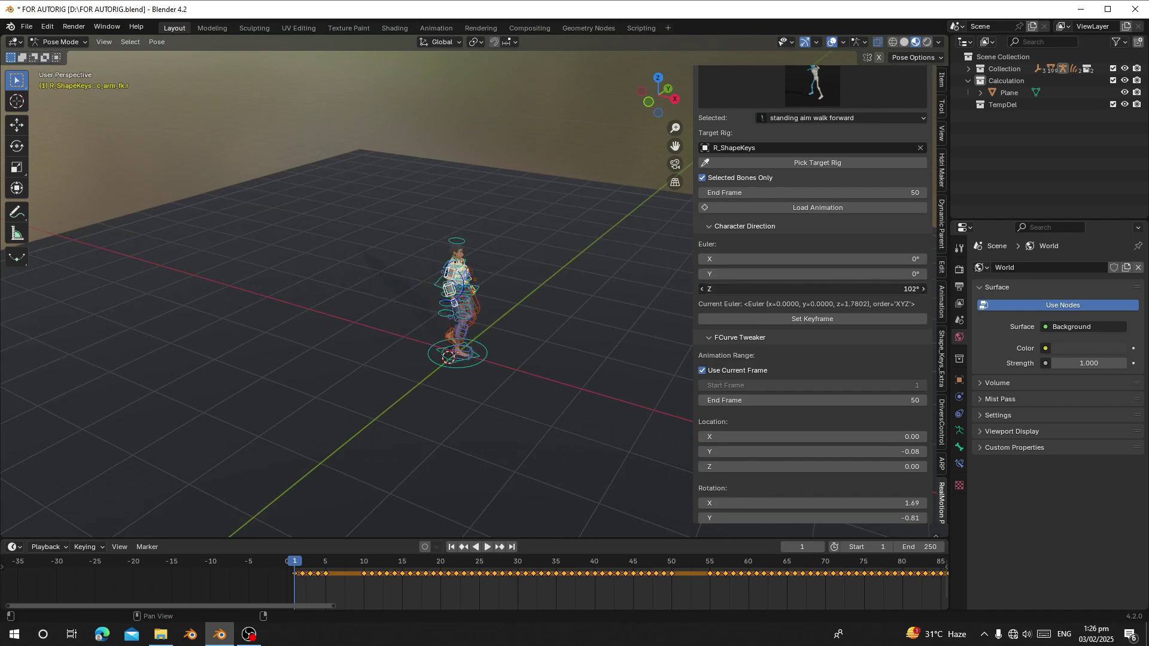
{"action": "middle_click_drag", "start_coordinate": [453, 324], "coordinate": [283, 309]}
- Play the animation to frame 97 with the viewport overlays hidden to check the new walking direction
{"action": "key", "text": "space"}
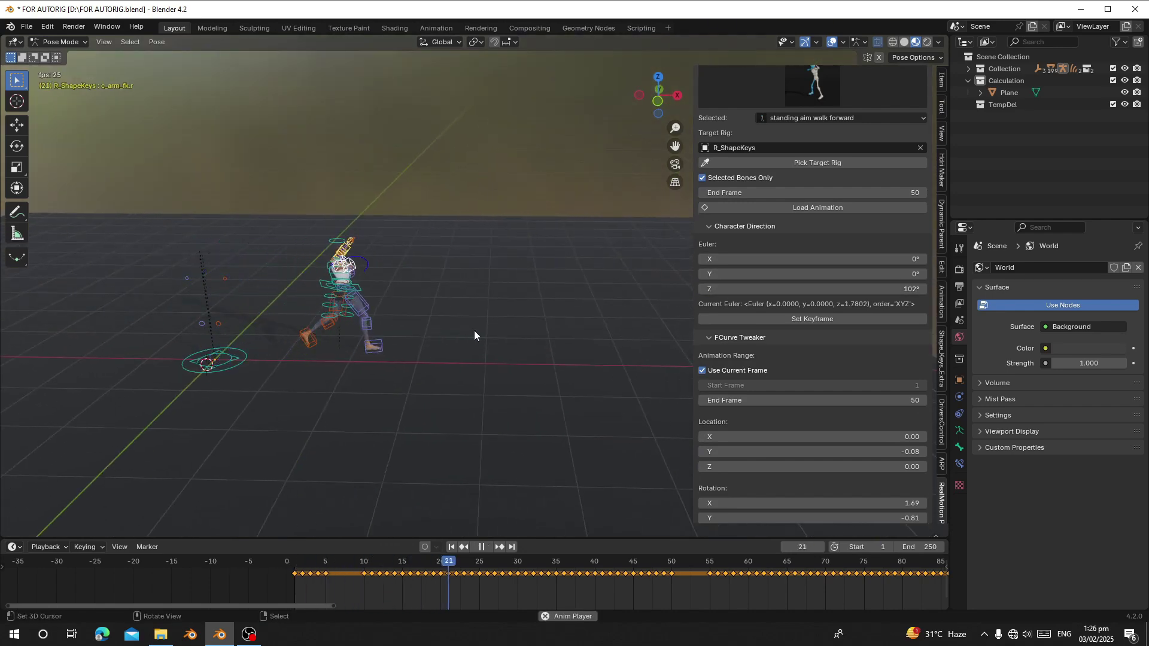
{"action": "left_click", "coordinate": [829, 43]}
{"action": "key", "text": "space"}
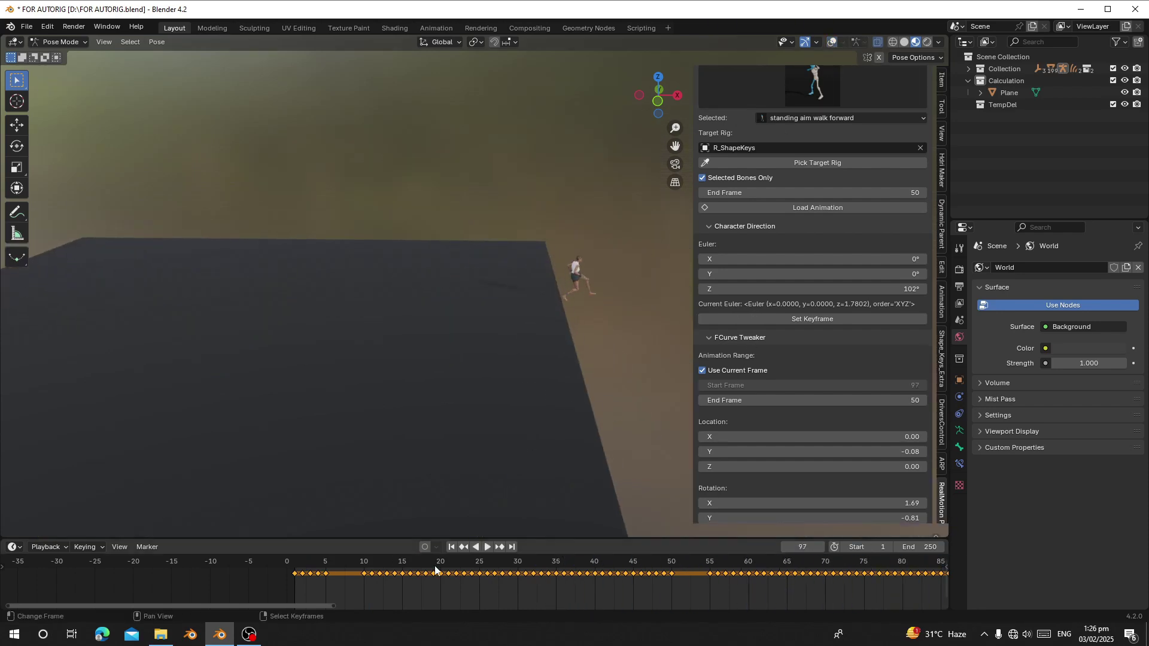
- Vary the character direction's Z rotation while playing from the first frames, ending at 31°
{"action": "left_click_drag", "start_coordinate": [434, 565], "coordinate": [310, 565]}
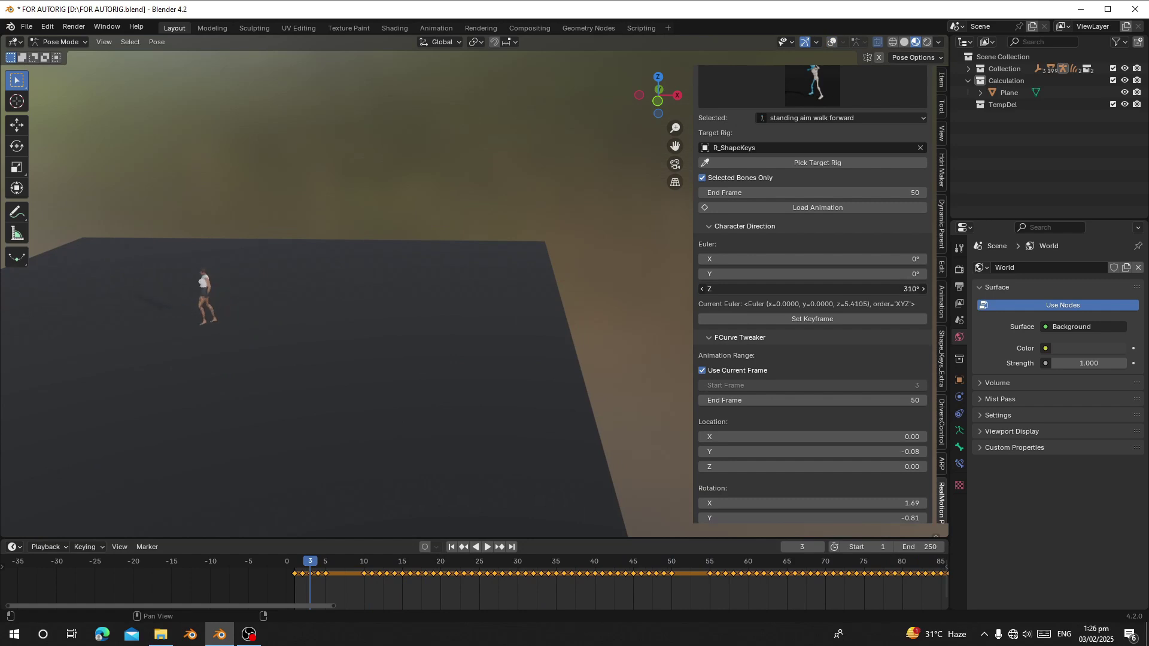
{"action": "key", "text": "space"}
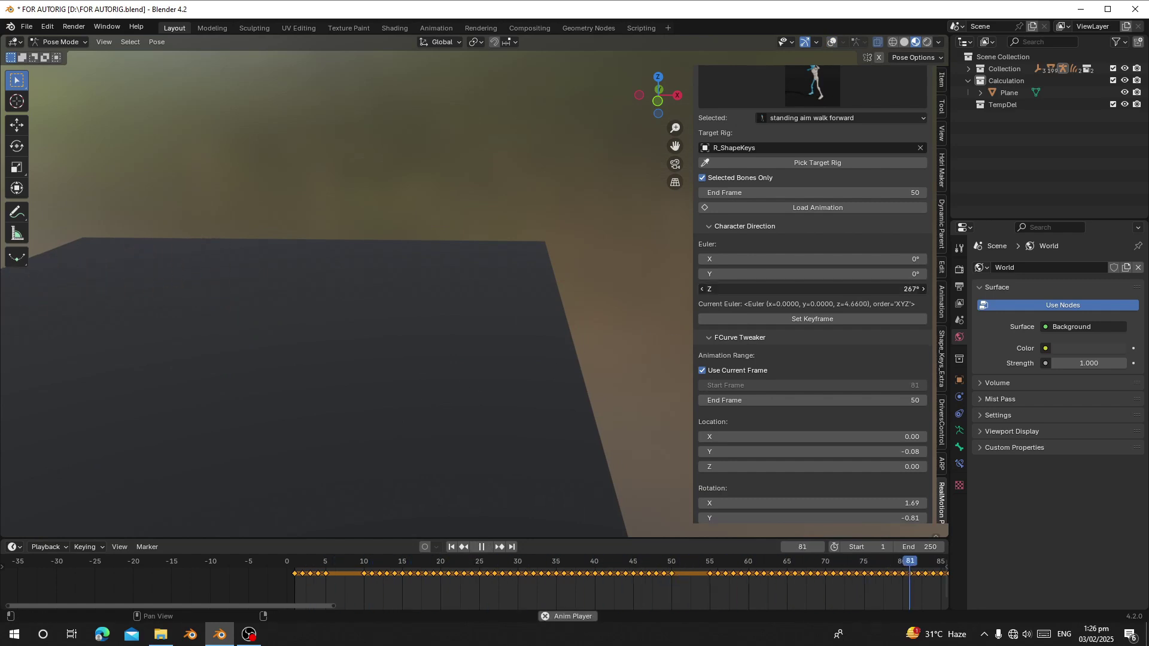
{"action": "left_click", "coordinate": [305, 592]}
{"action": "left_click", "coordinate": [335, 582]}
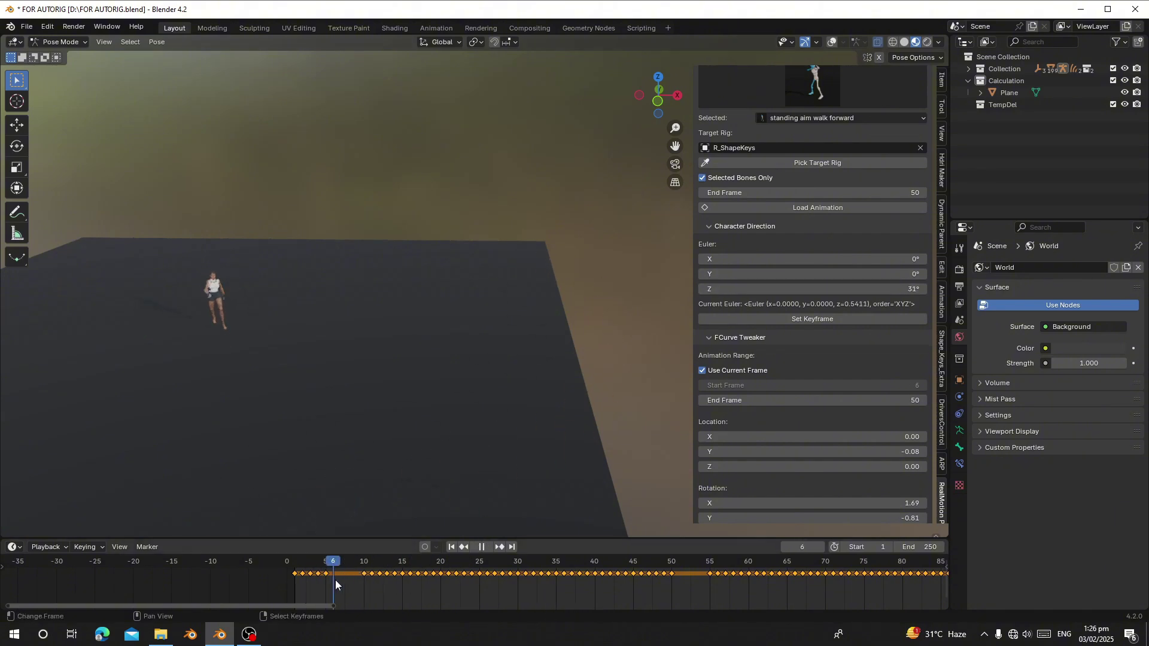
- Keyframe the character direction at Z 31° on frame 12 and at Z 99° on frame 21
{"action": "left_click", "coordinate": [765, 322]}
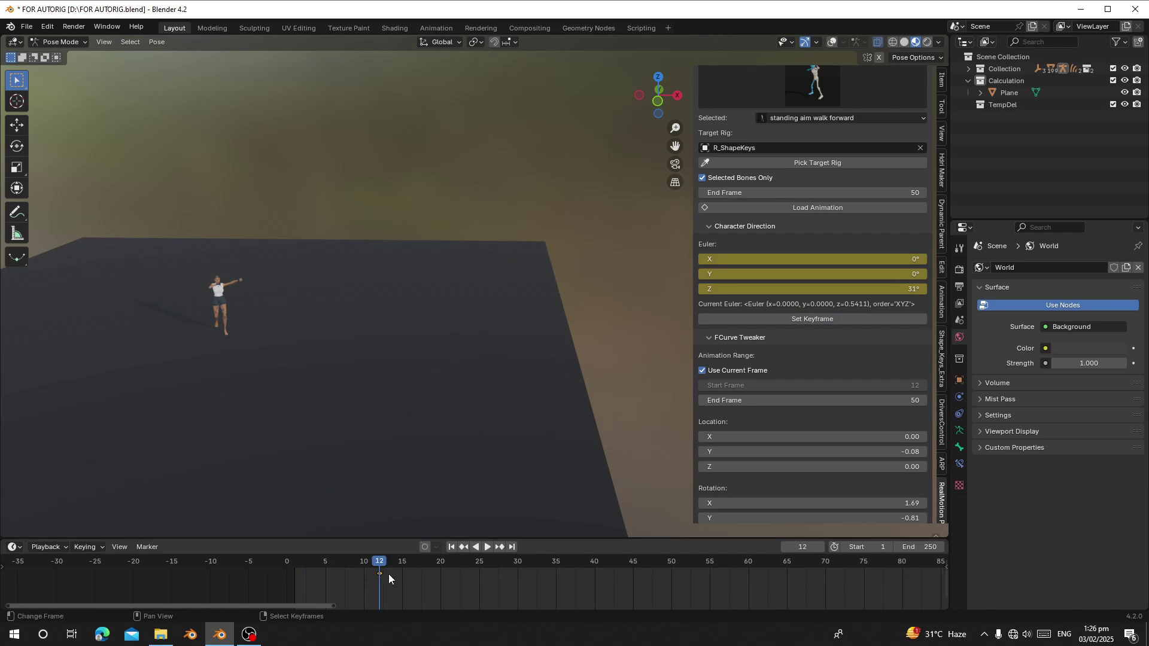
{"action": "left_click_drag", "start_coordinate": [772, 289], "coordinate": [829, 289]}
{"action": "left_click", "coordinate": [772, 320]}
{"action": "key", "text": "space"}
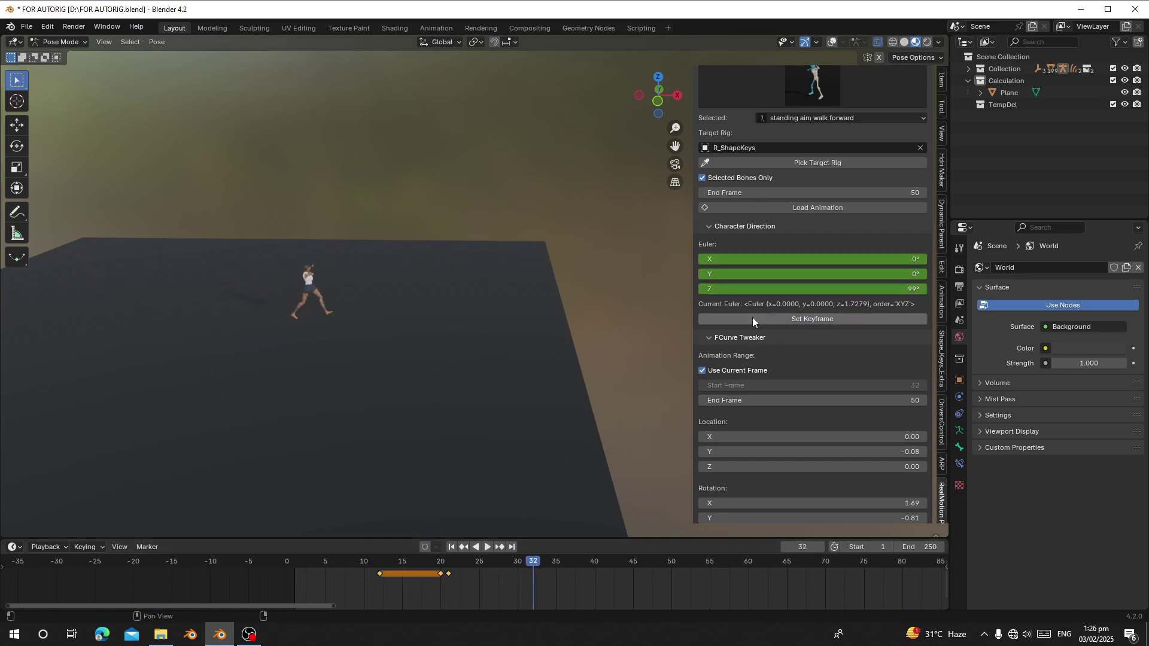
- Keyframe the character direction at Z 166° on frame 32 and play from the start to check the turning path
{"action": "mouse_move", "coordinate": [756, 289]}
{"action": "left_mouse_down"}
{"action": "mouse_move", "coordinate": [700, 289]}
{"action": "mouse_move", "coordinate": [763, 289]}
{"action": "left_mouse_up"}
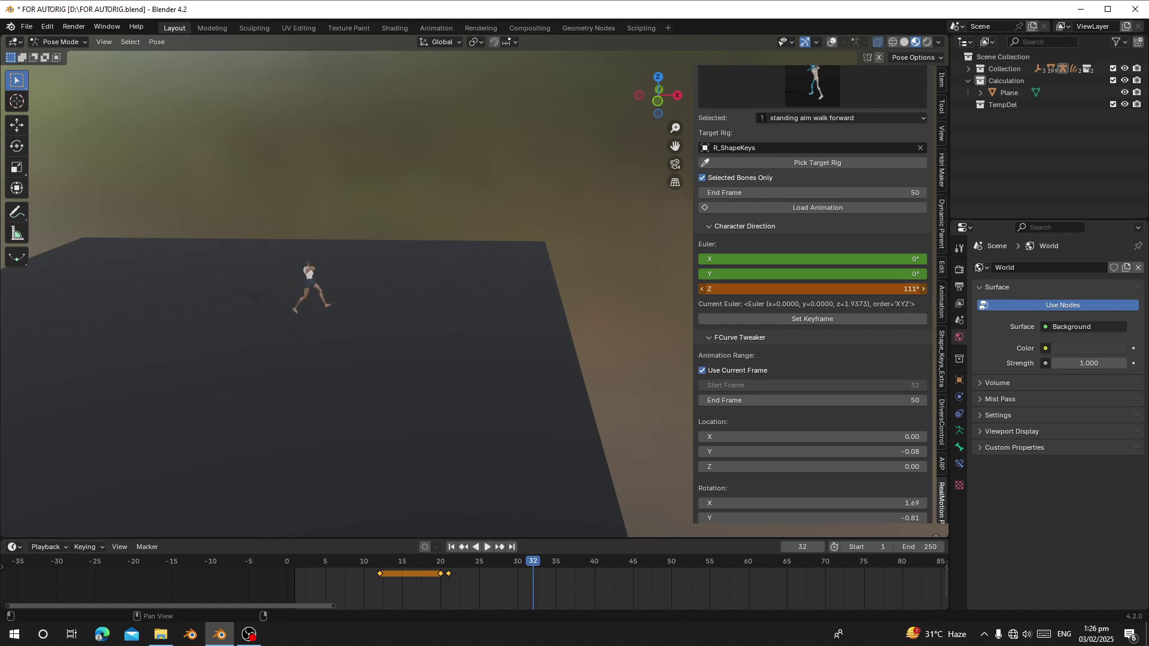
{"action": "left_click", "coordinate": [757, 318]}
{"action": "key", "text": "shift+Left"}
{"action": "key", "text": "space"}
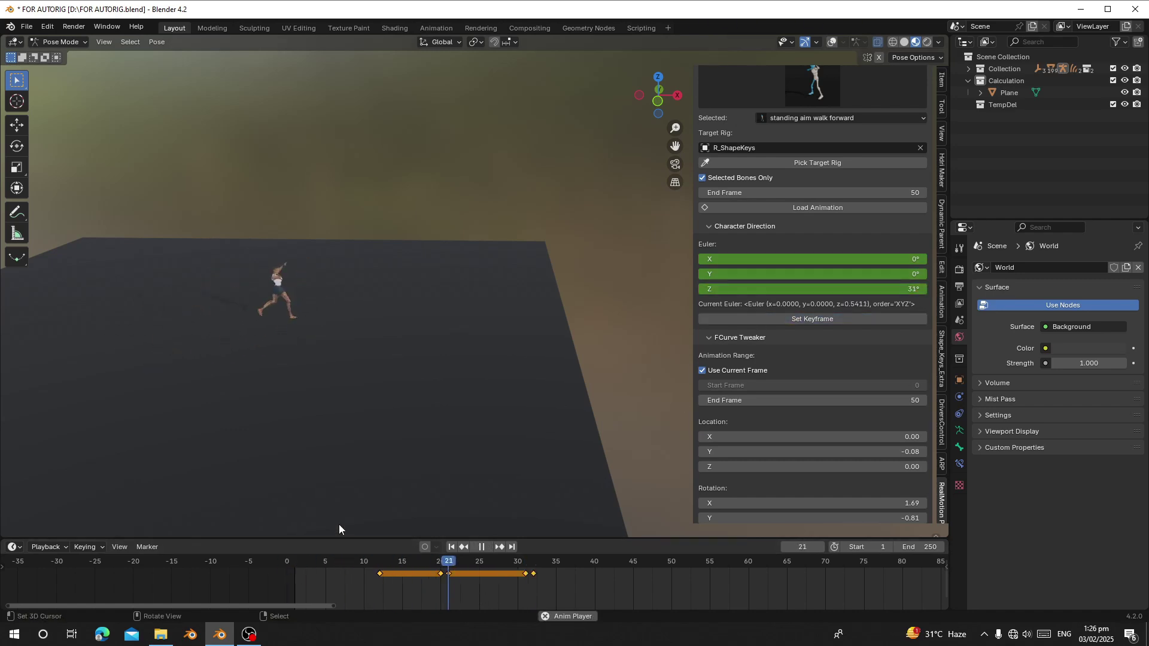
{"action": "key", "text": "space"}
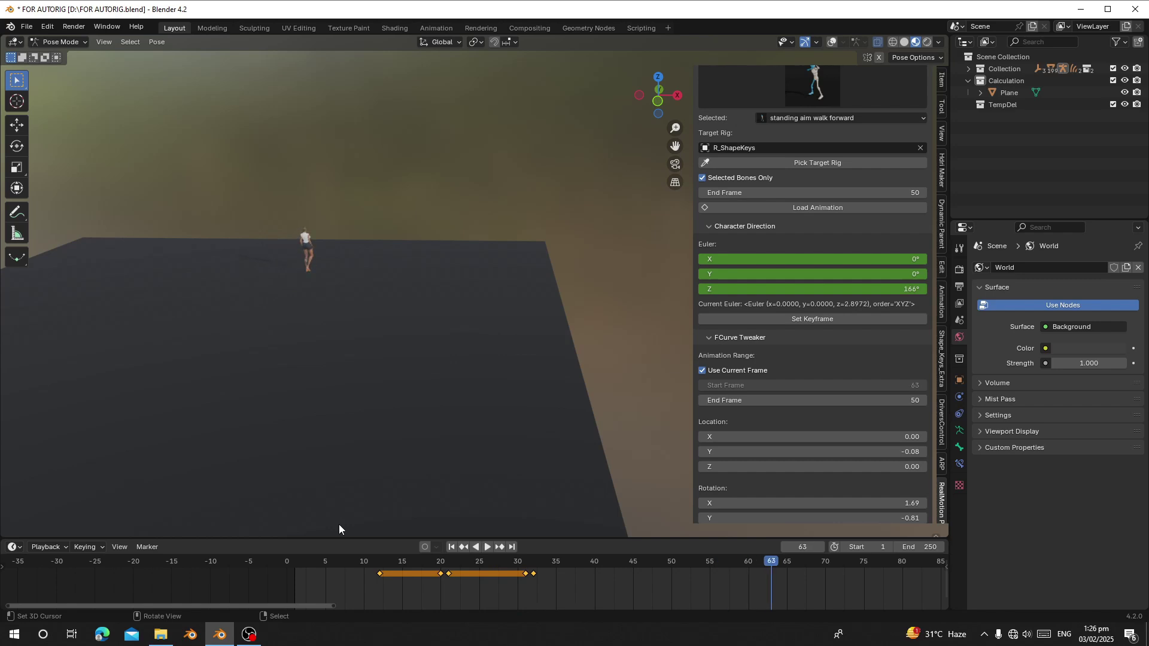
- Undo the character direction keyframes and rotation changes
{"action": "key", "text": "ctrl+z"}
{"action": "key", "text": "ctrl+z"}
{"action": "key", "text": "ctrl+z"}
{"action": "key", "text": "ctrl+z"}
{"action": "key", "text": "ctrl+z"}
{"action": "key", "text": "ctrl+z"}
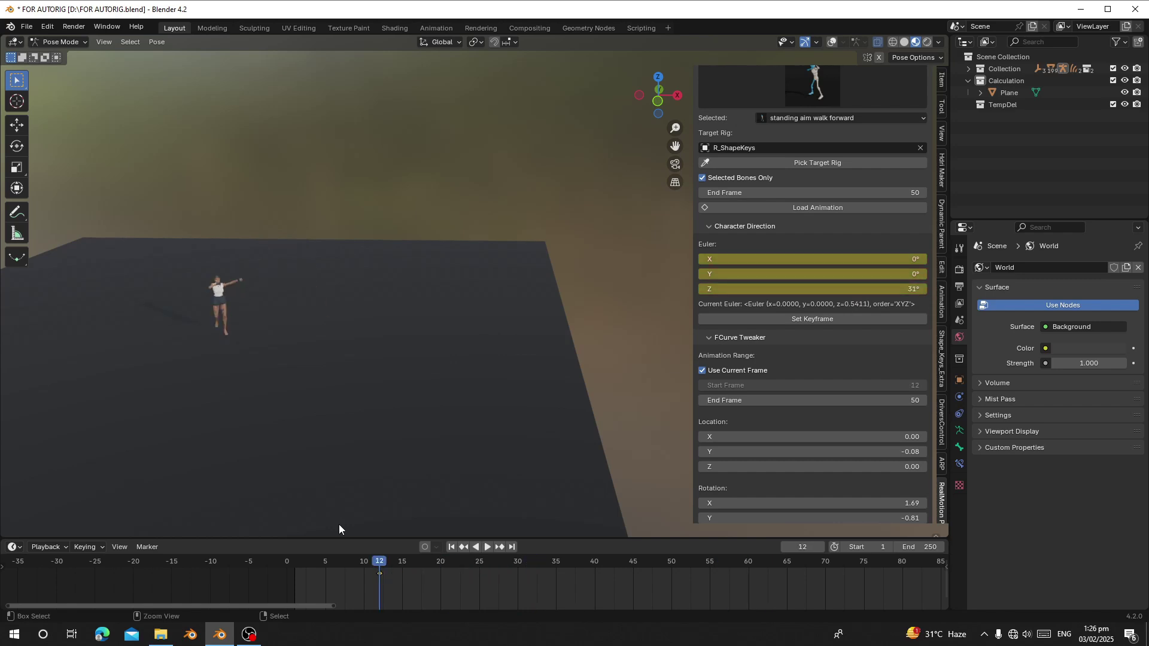
- Show the viewport overlays again
{"action": "left_click", "coordinate": [831, 41]}
{"action": "scroll", "coordinate": [722, 388], "scroll_direction": "down", "scroll_amount": 5}
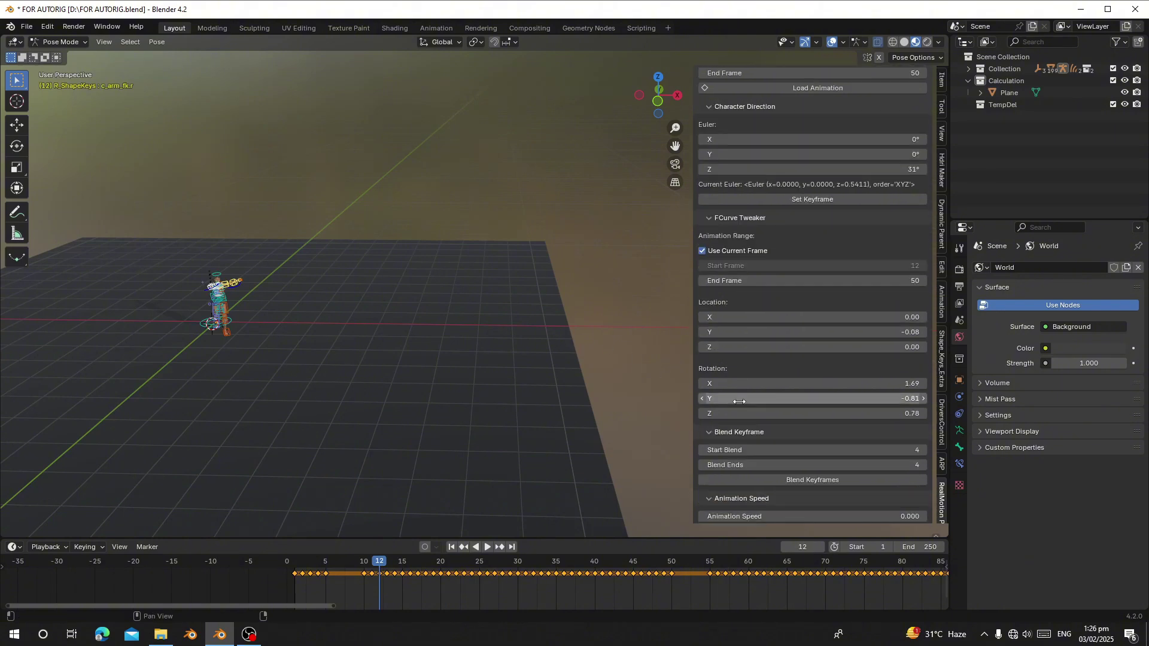